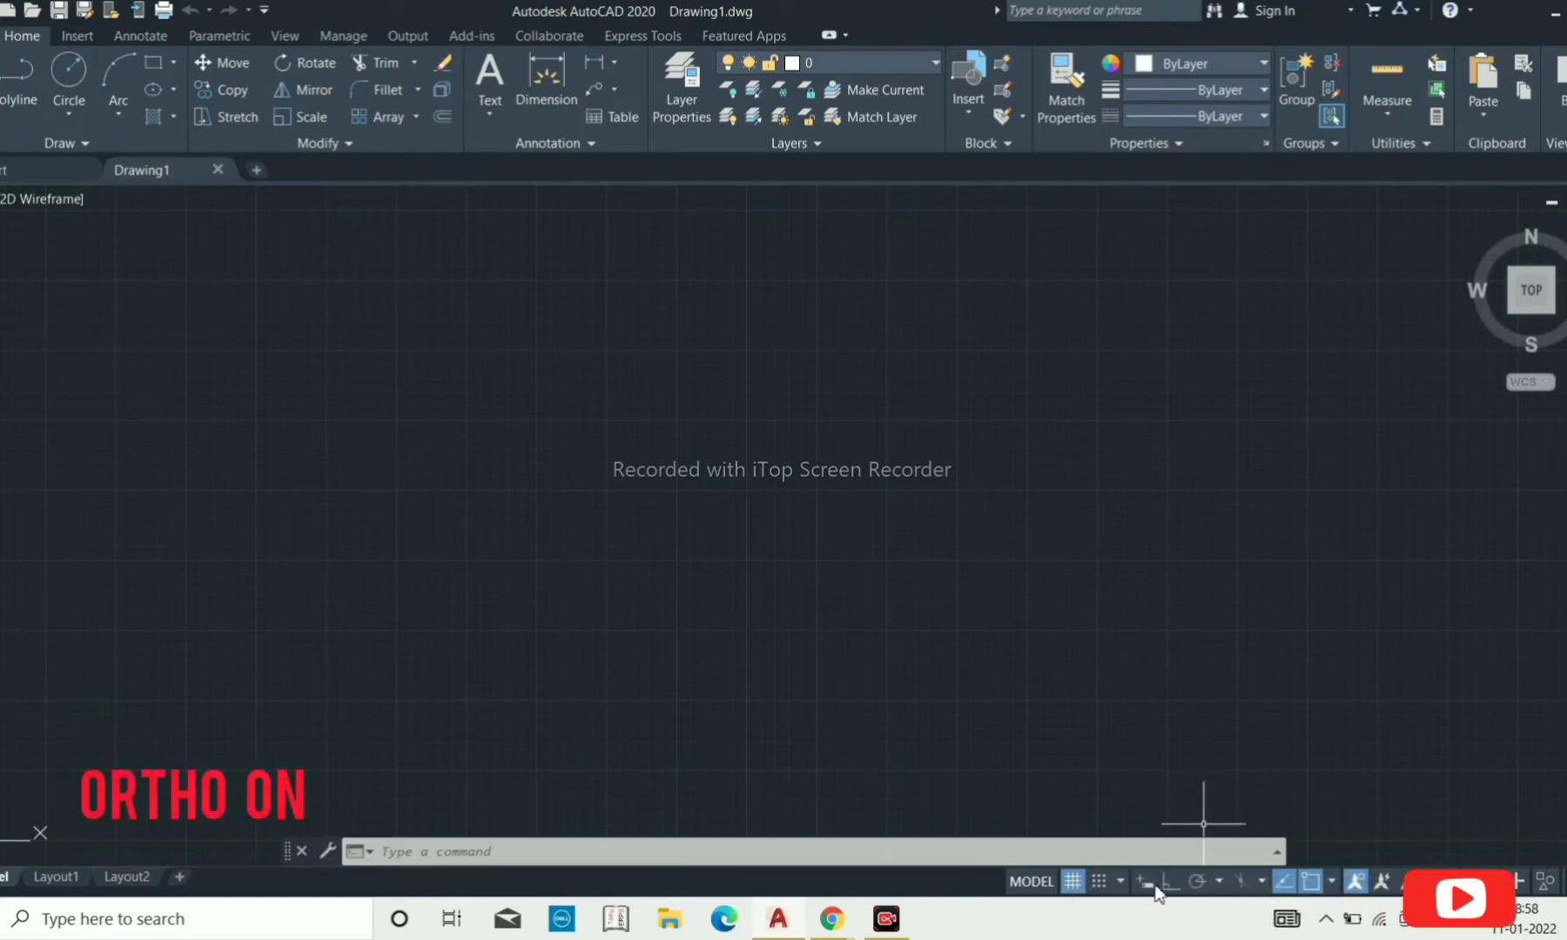
Turn on Ortho mode and draw a circle of radius 18 in the empty drawing area.
click(1170, 880)
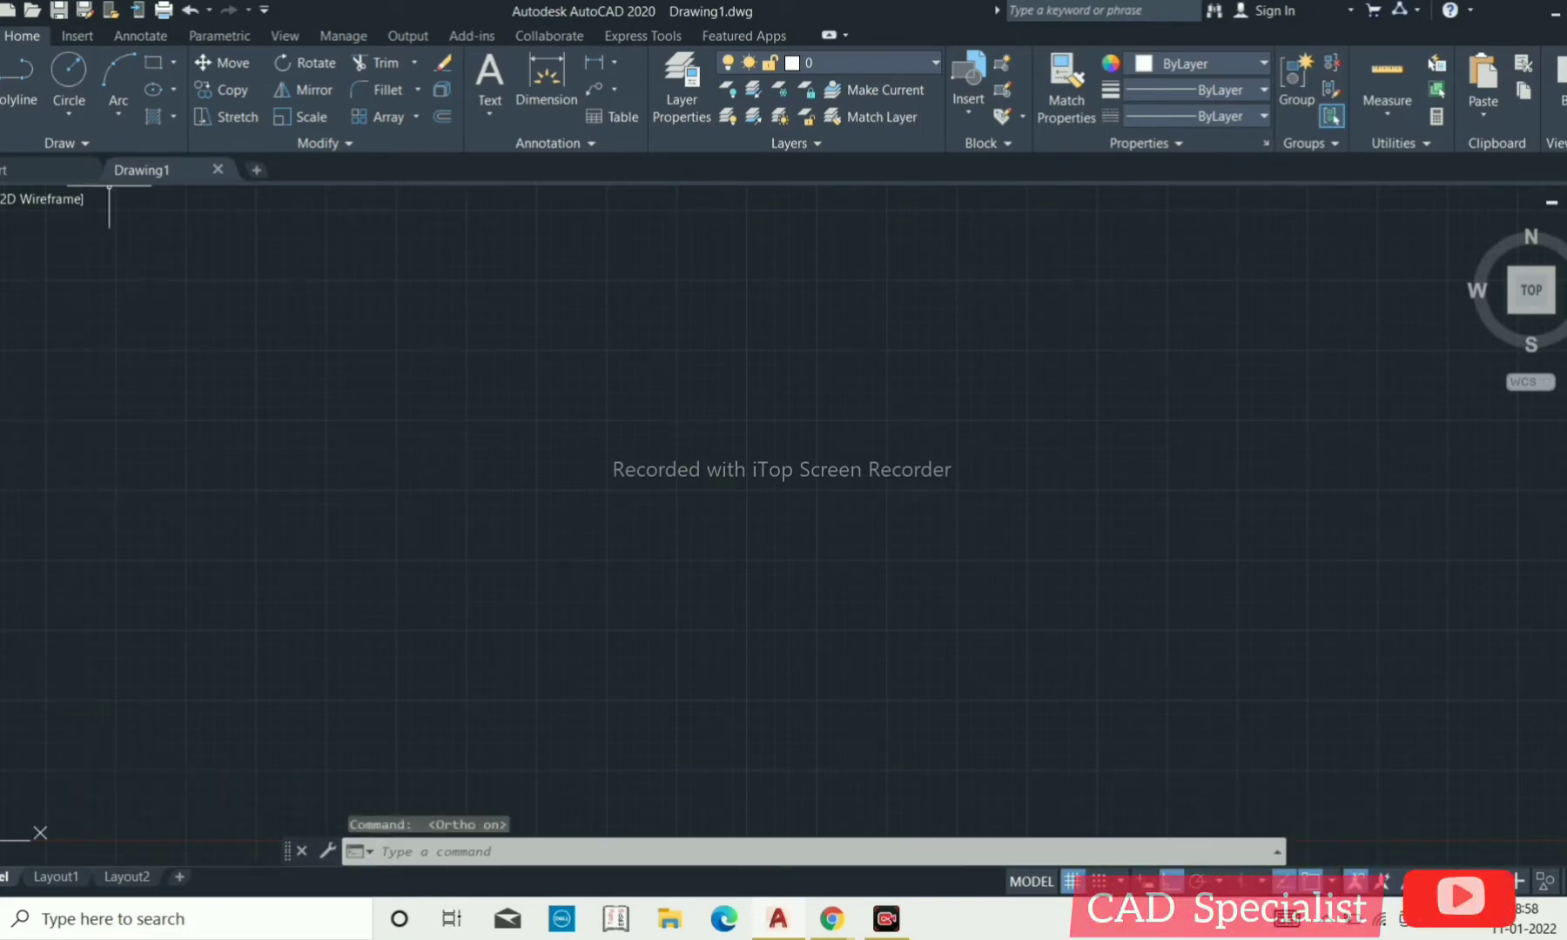
click(59, 126)
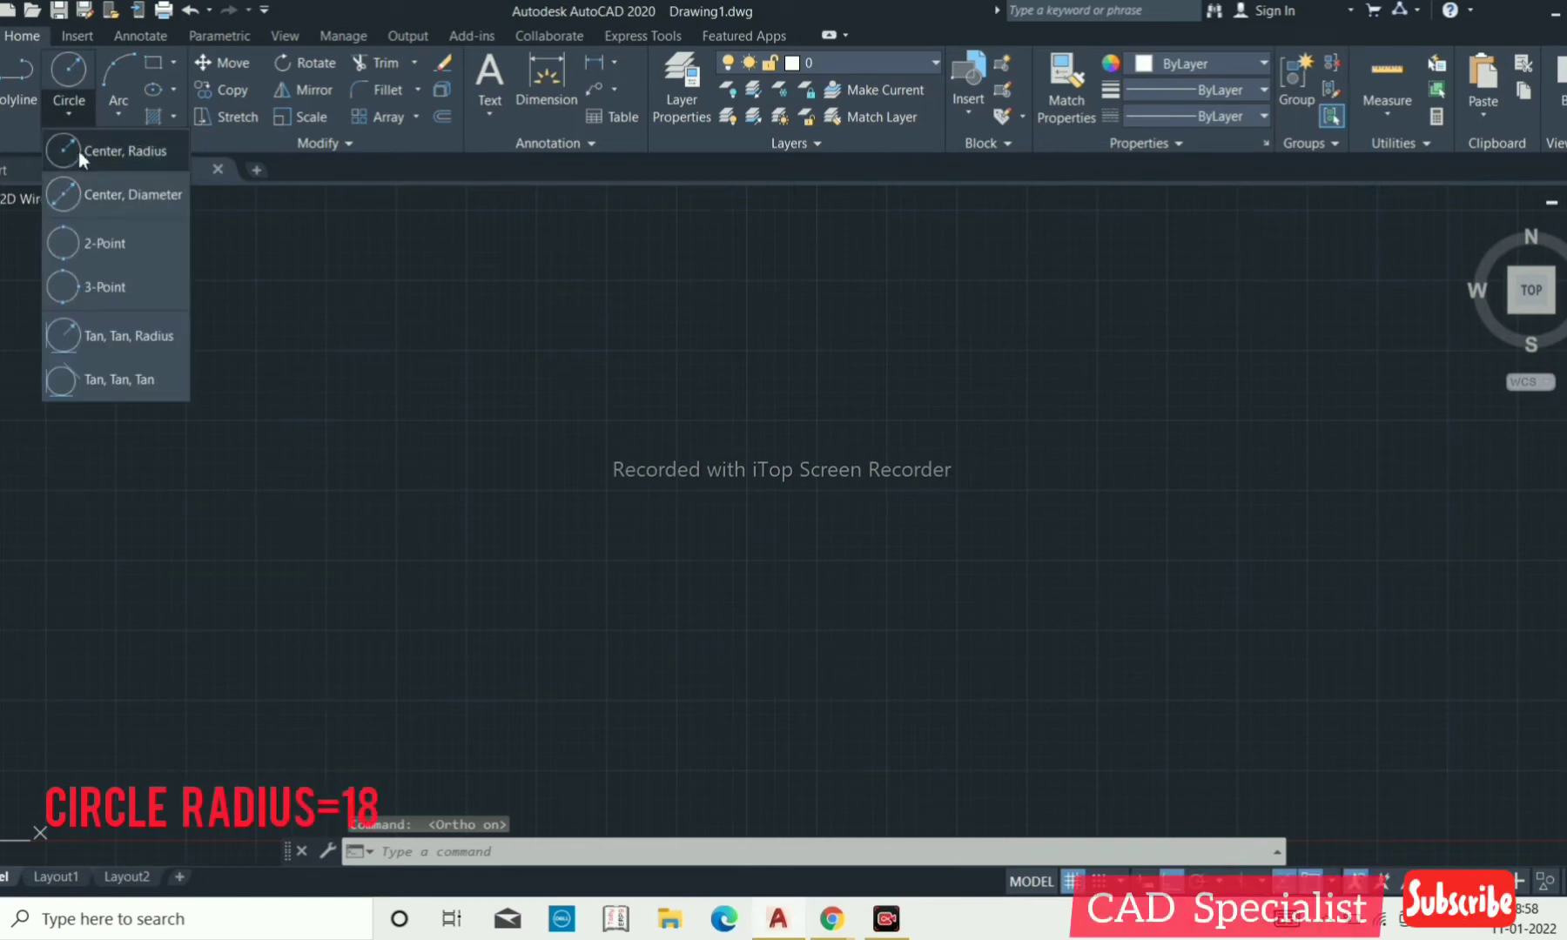
click(78, 150)
scroll(715, 454, down, 3)
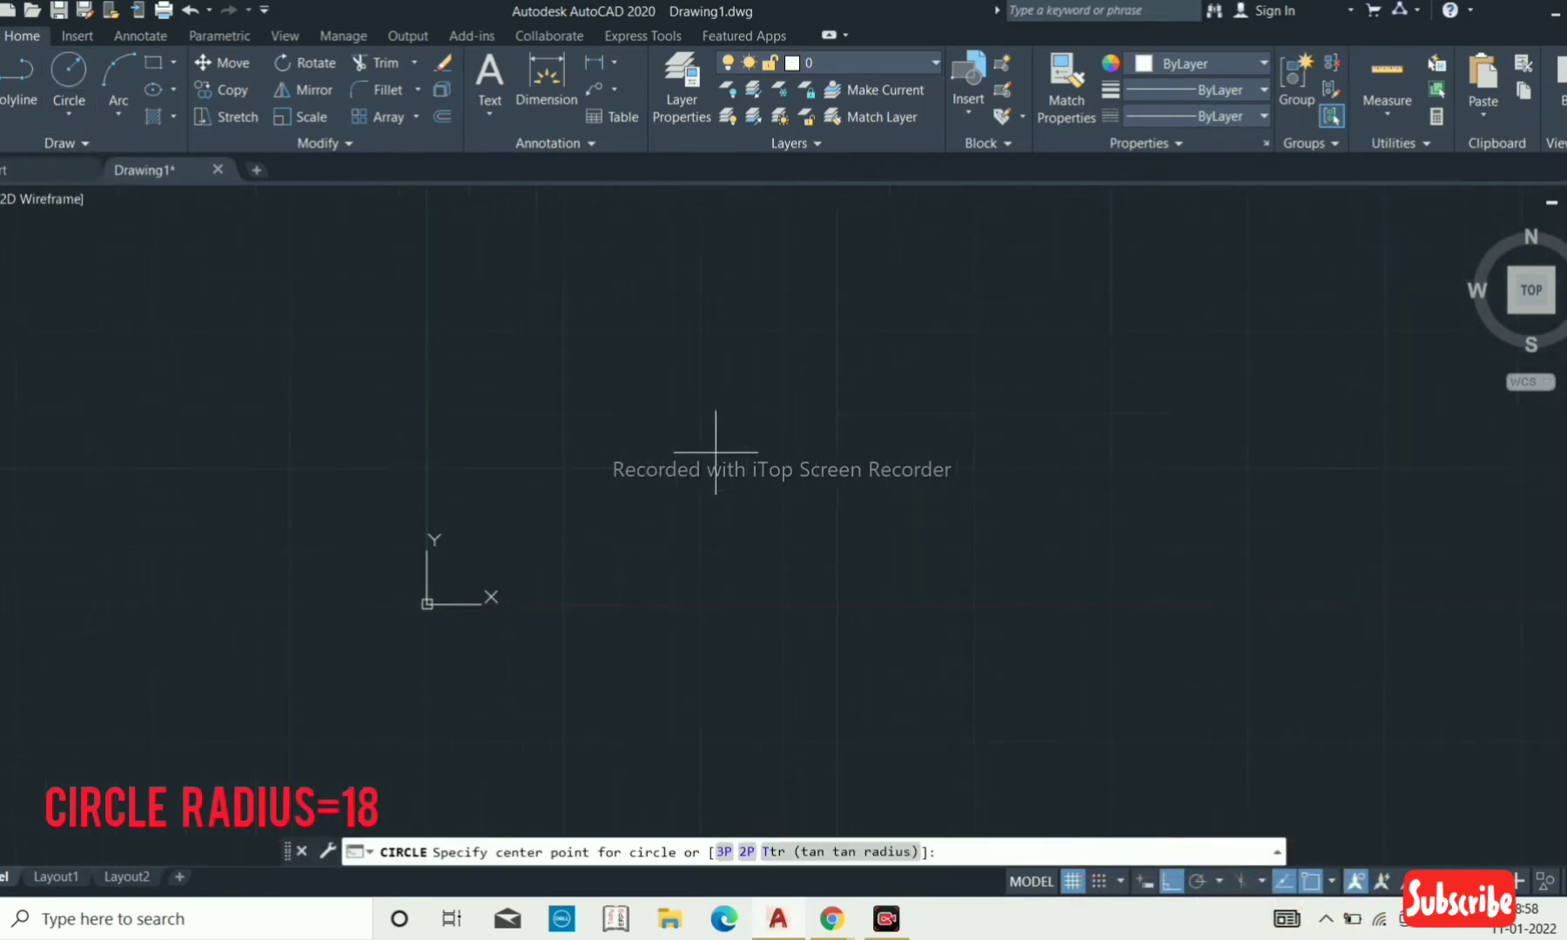
scroll(872, 445, down, 3)
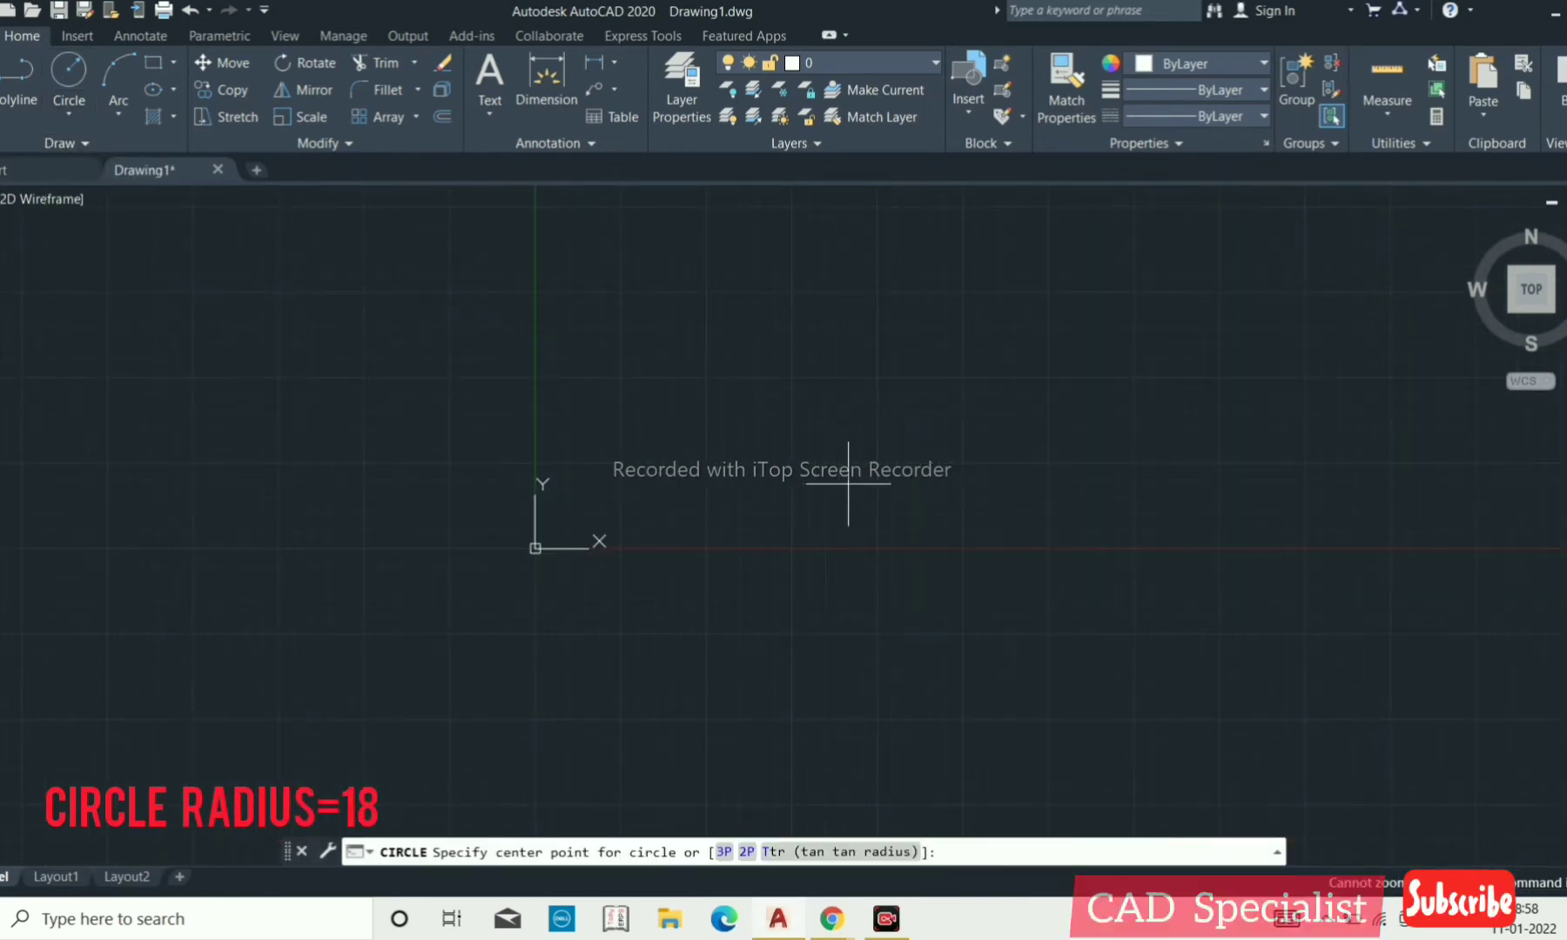
click(935, 474)
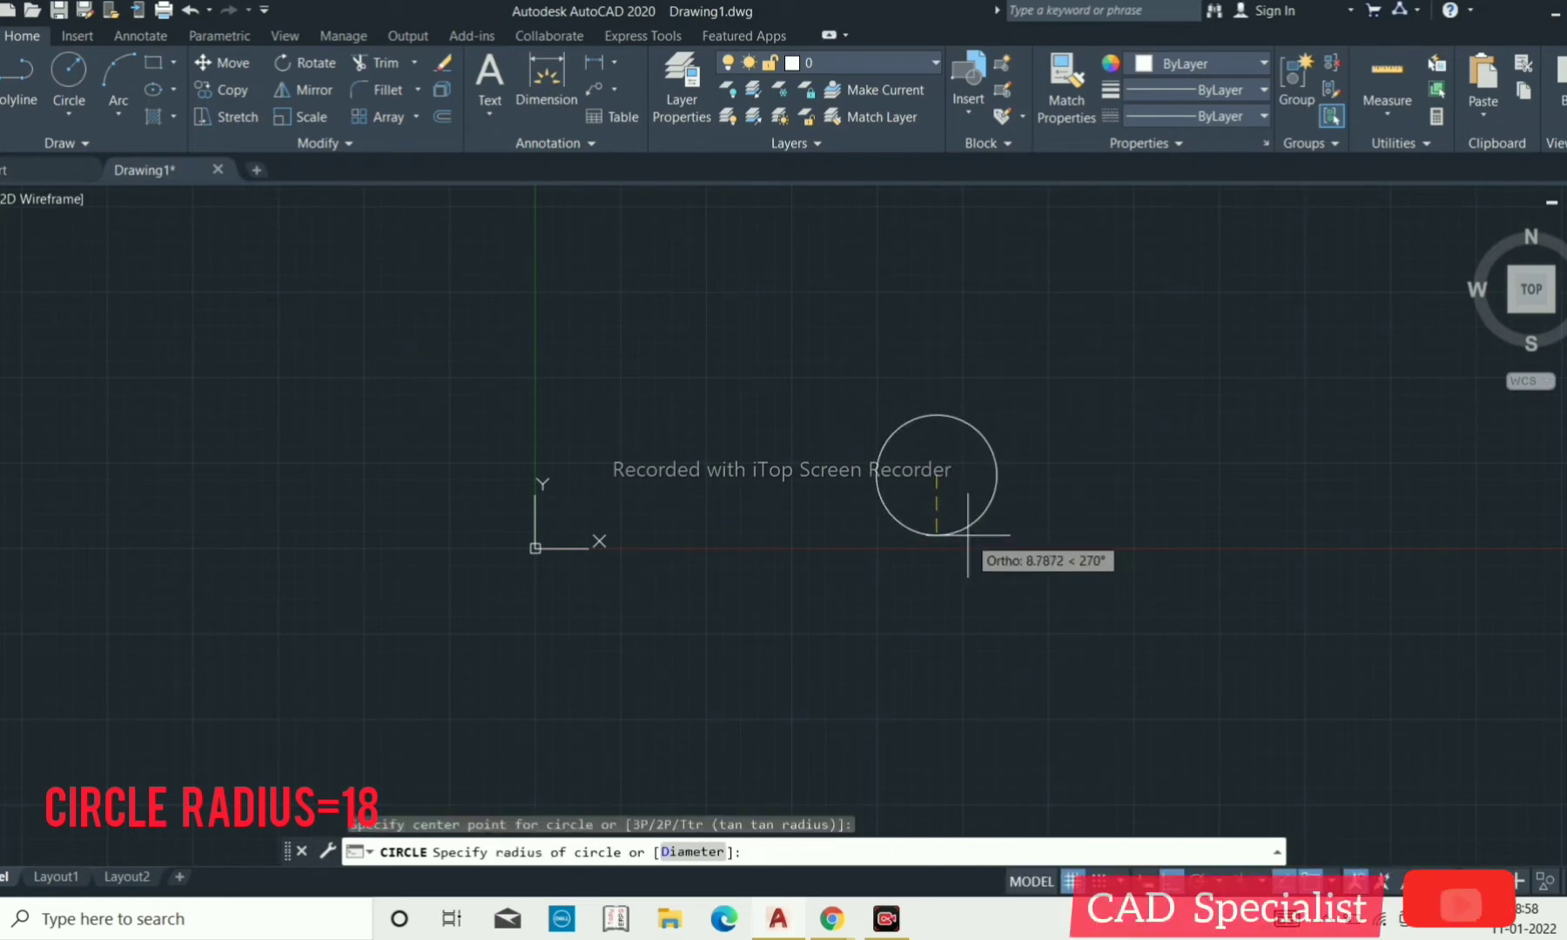
text(18)
key(Return)
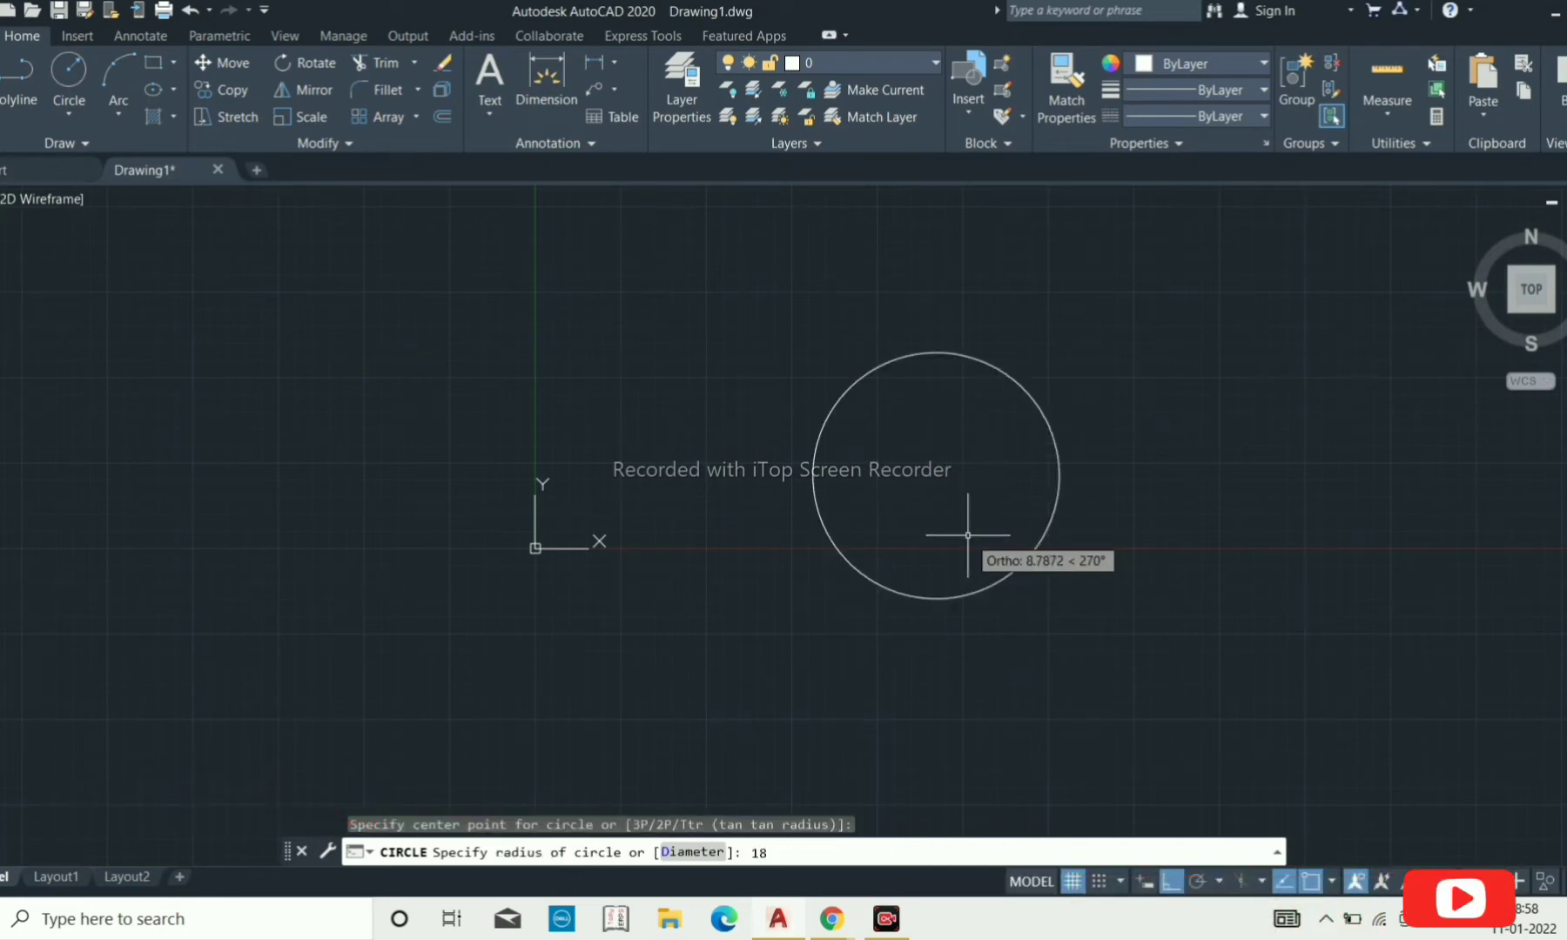
Draw a circle of radius 35 concentric with the radius-18 circle.
click(61, 126)
click(83, 158)
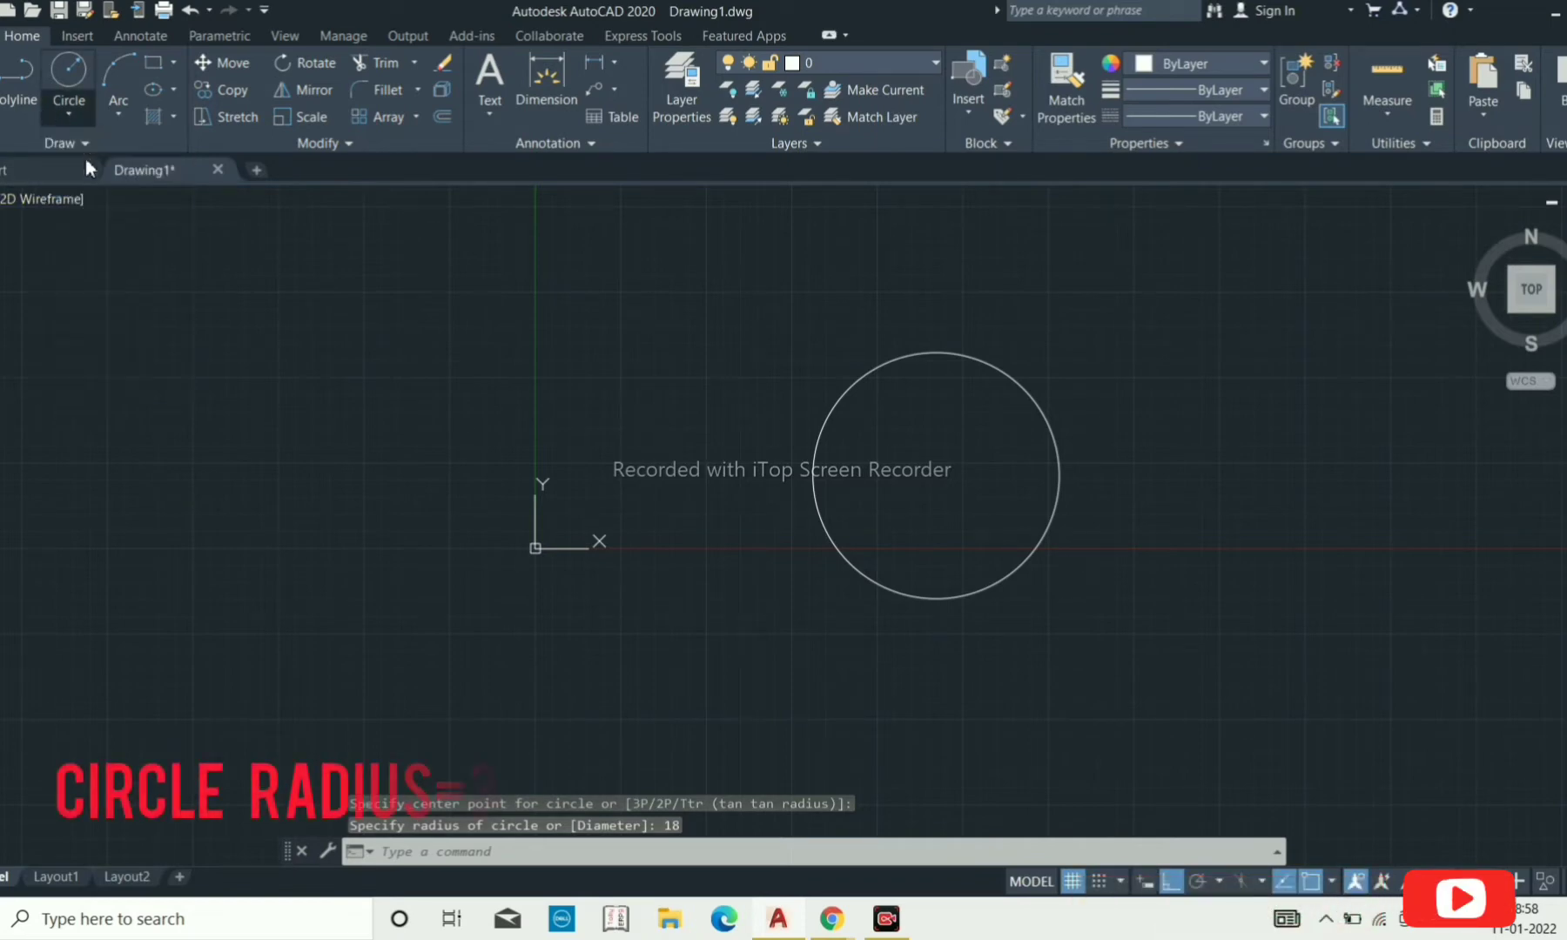
click(935, 474)
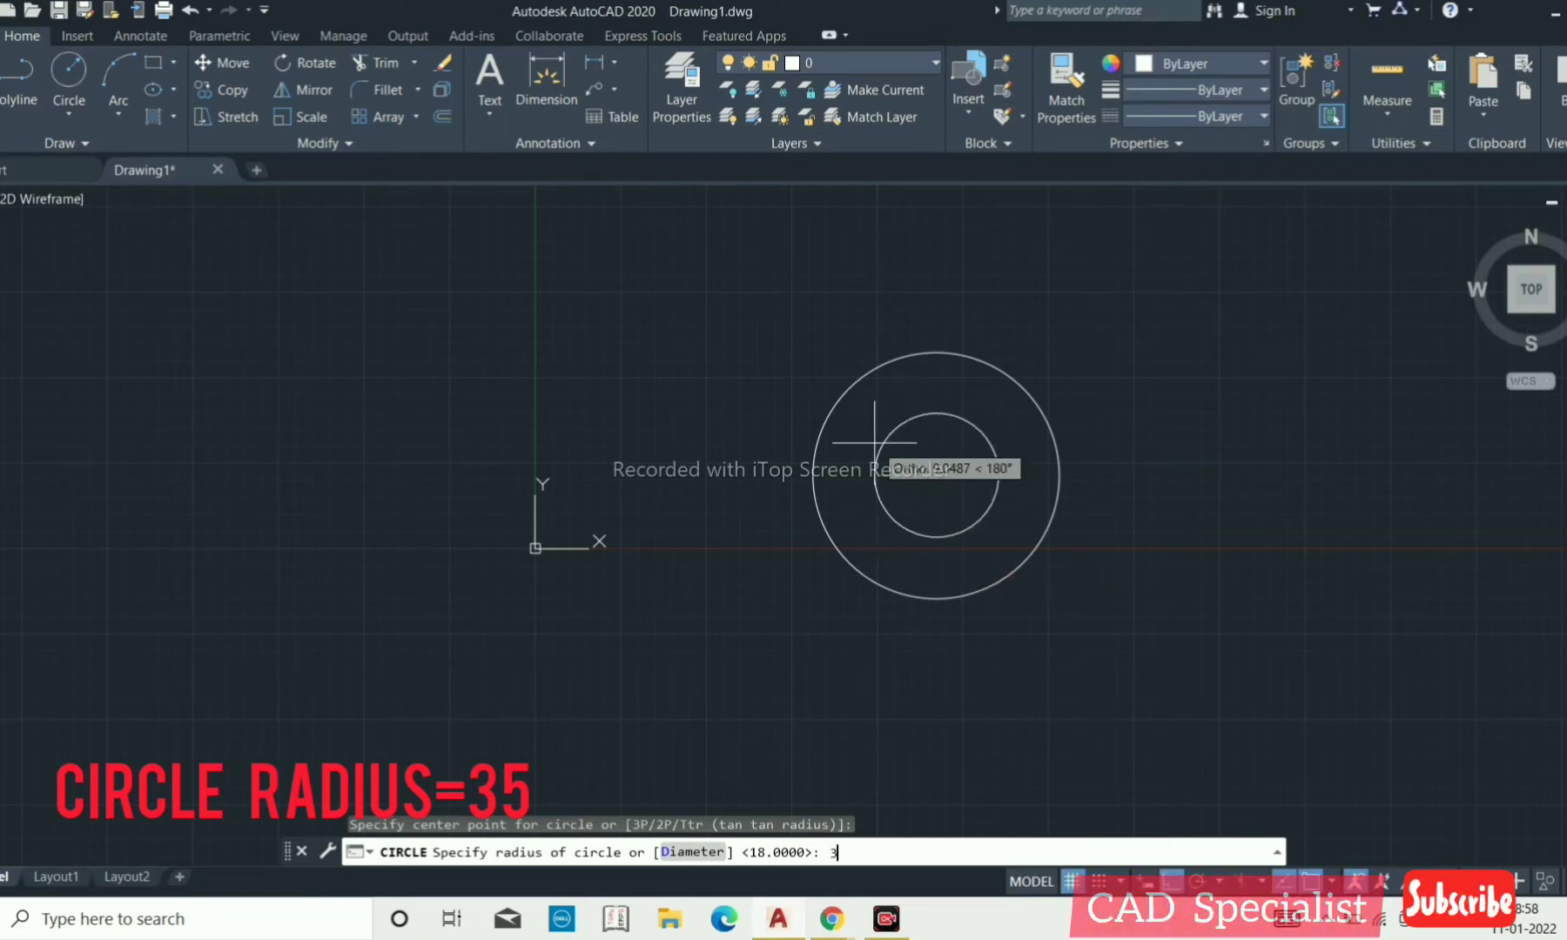
text(35)
key(Return)
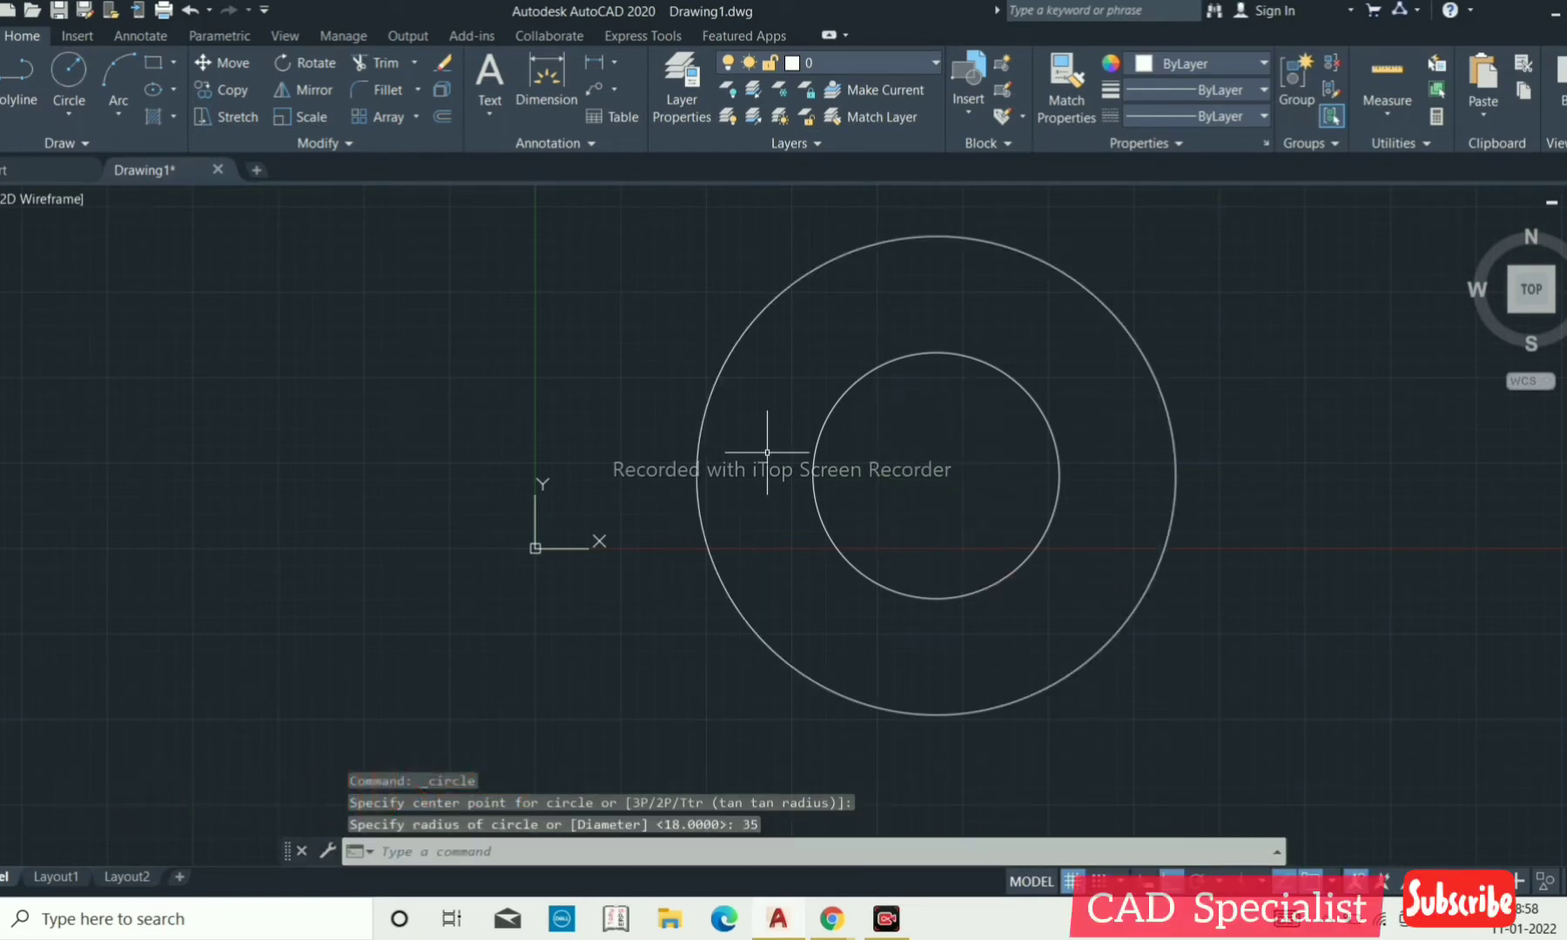
Draw connected lines from the circles' centre: 65 to the right, 24 down, and horizontally left to a point inside the radius-35 circle.
scroll(684, 434, down, 2)
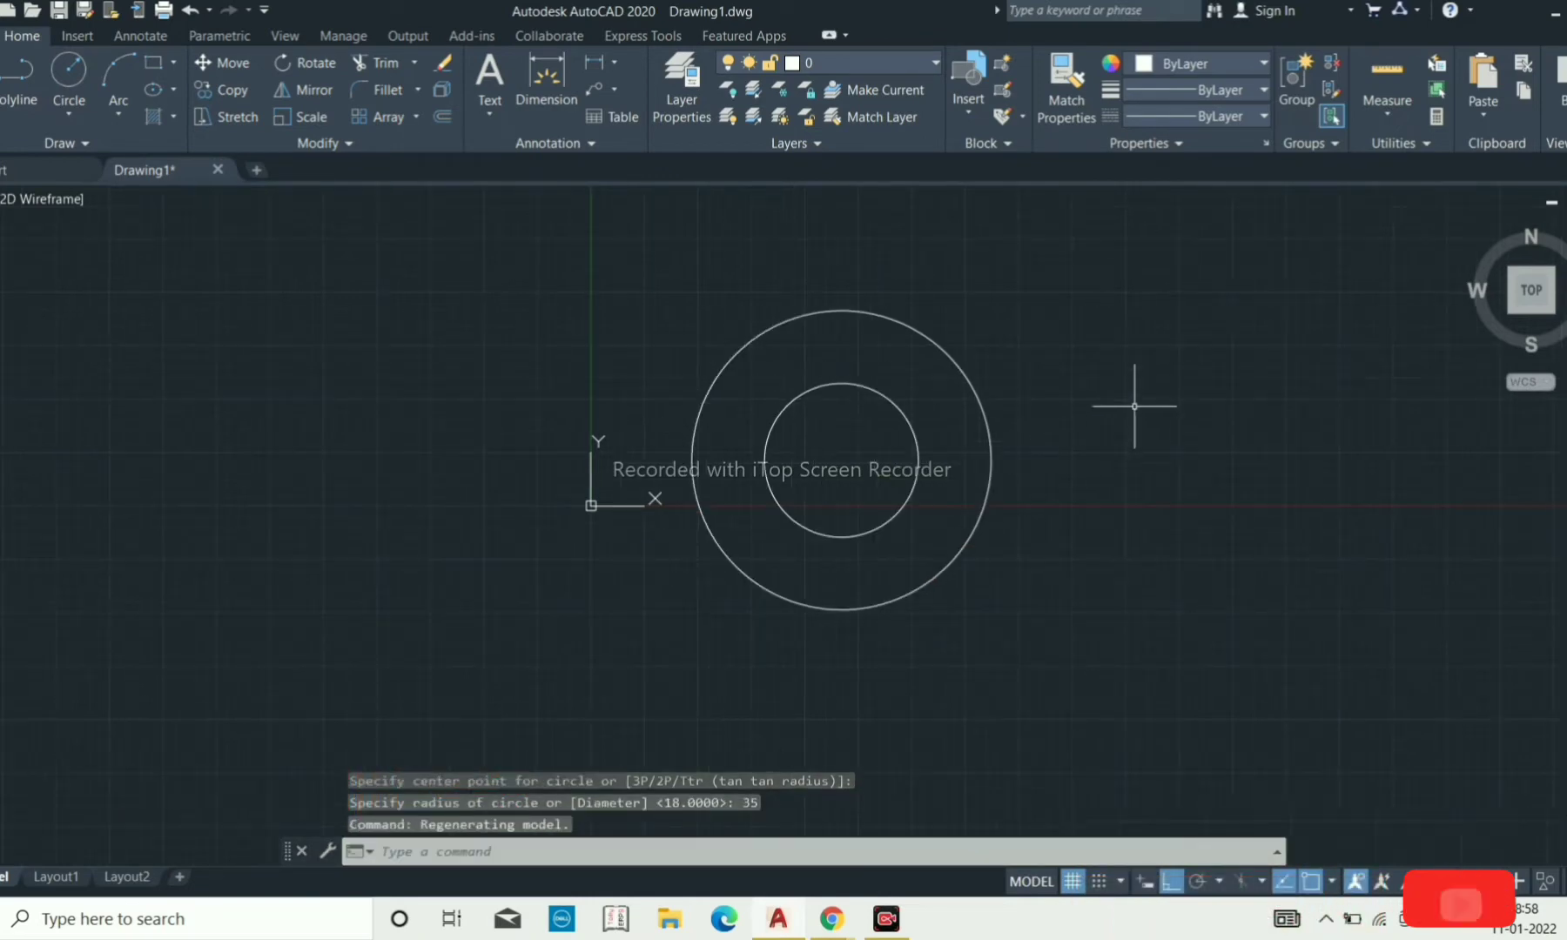
scroll(1131, 407, up, 2)
click(0, 78)
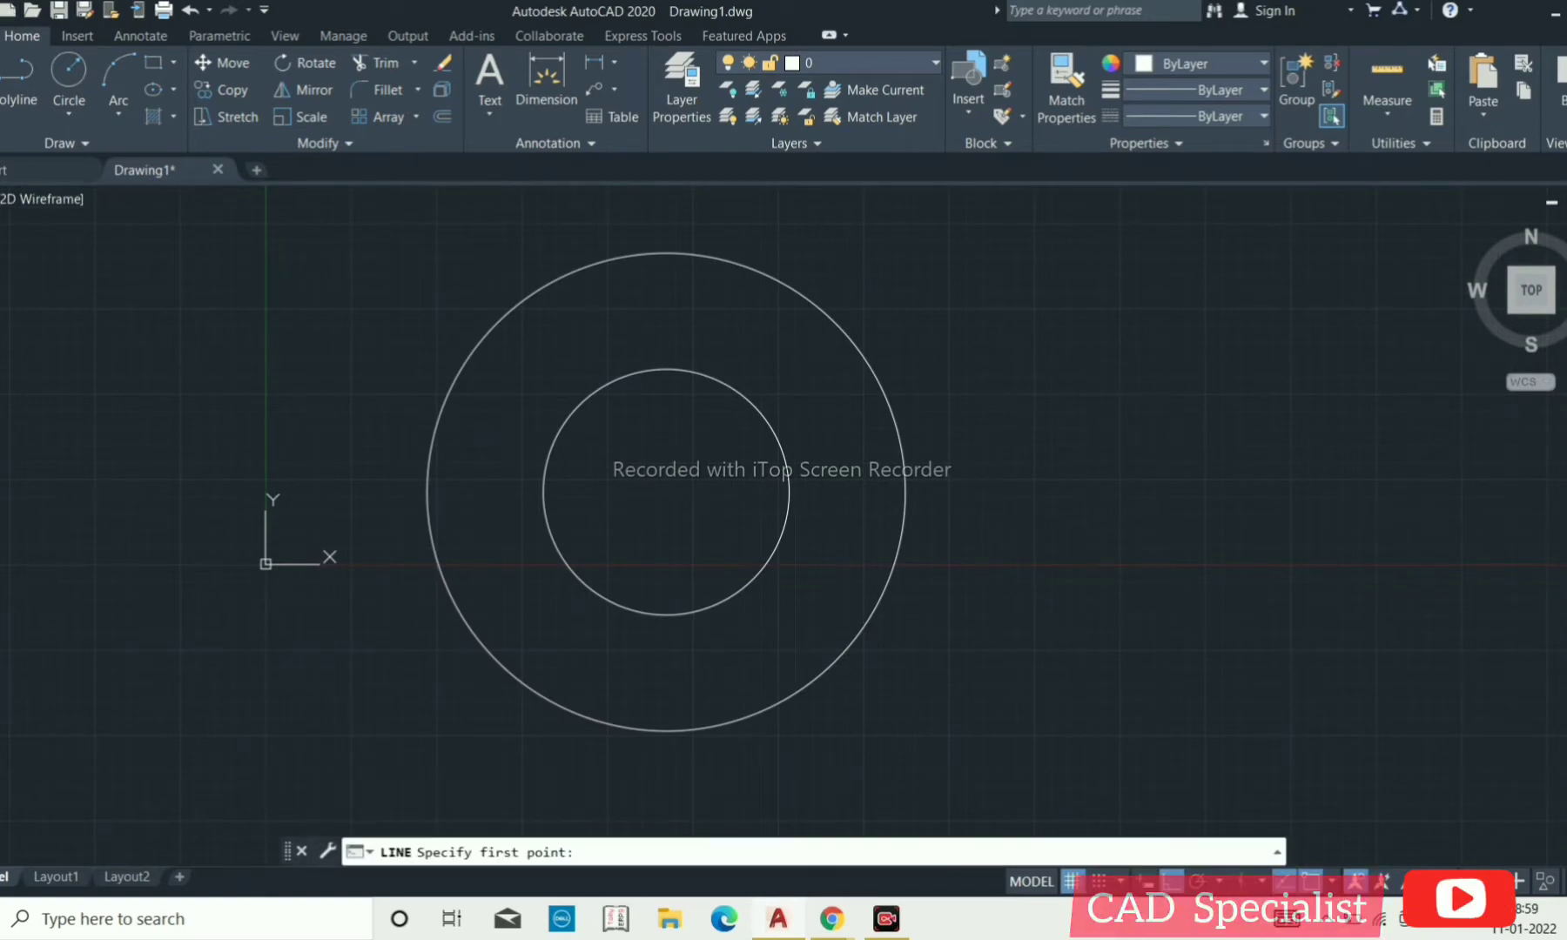
click(667, 492)
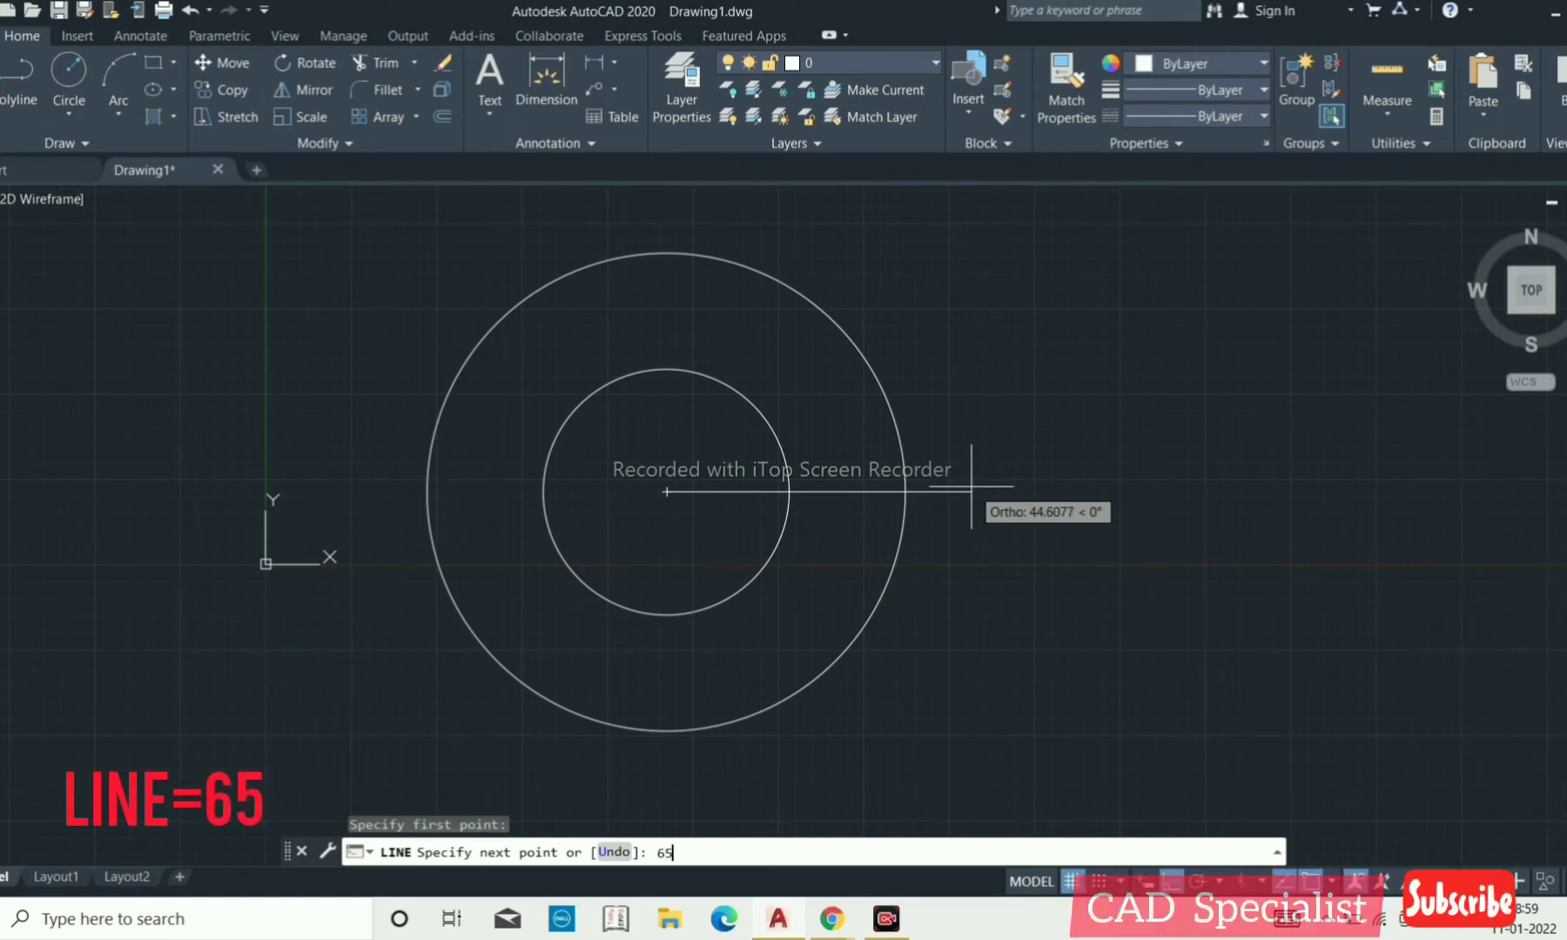
text(65)
key(Return)
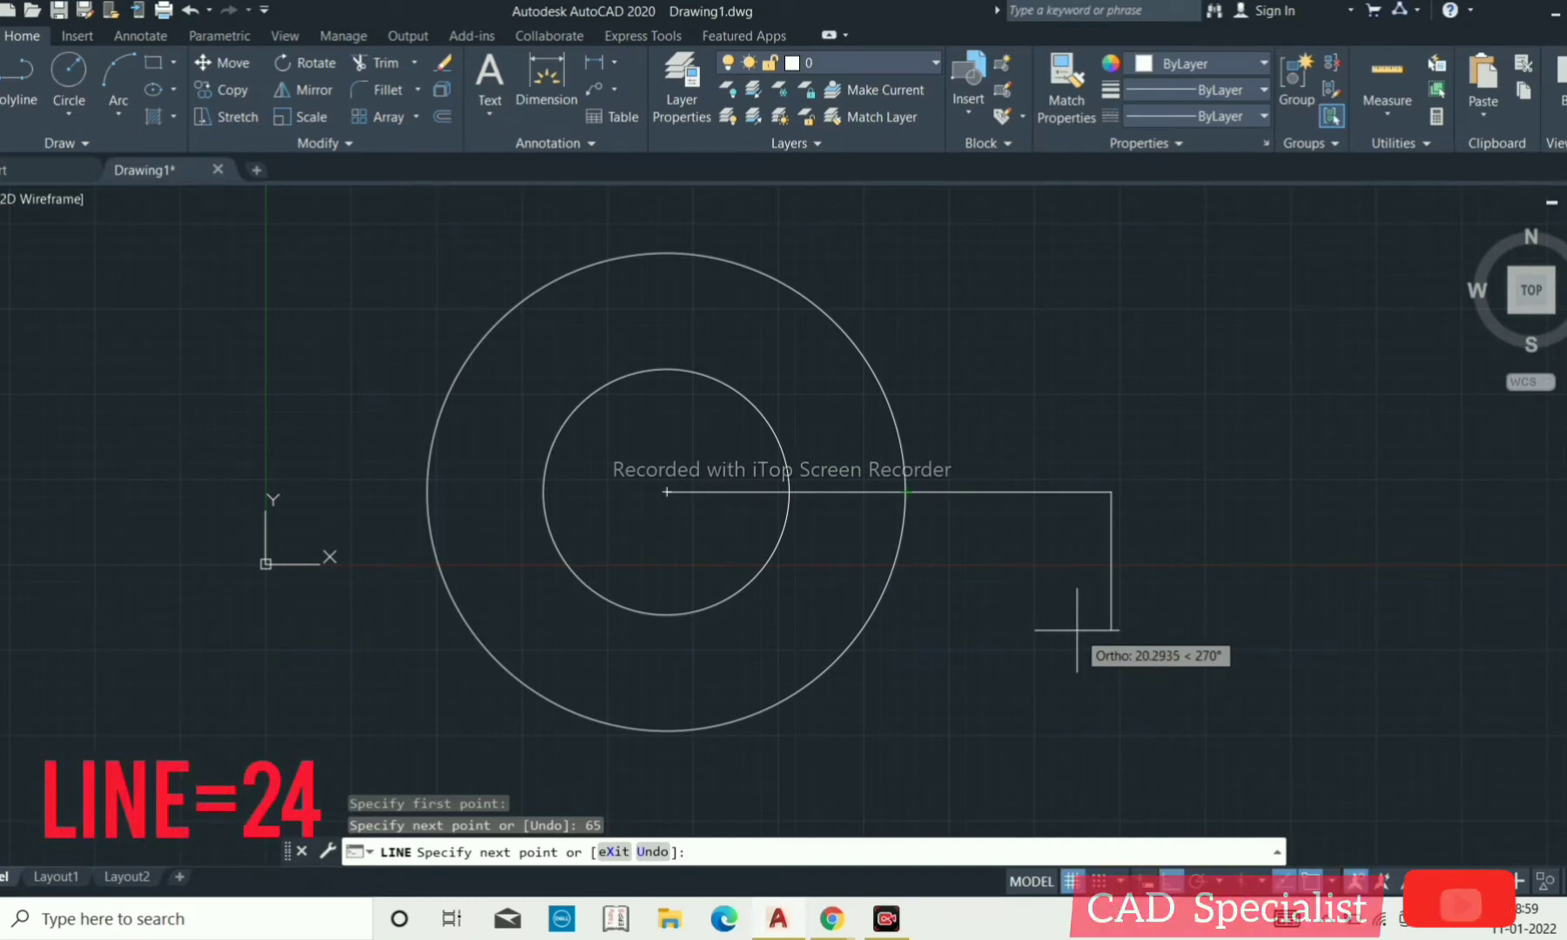
text(24)
key(Return)
scroll(1008, 440, down, 5)
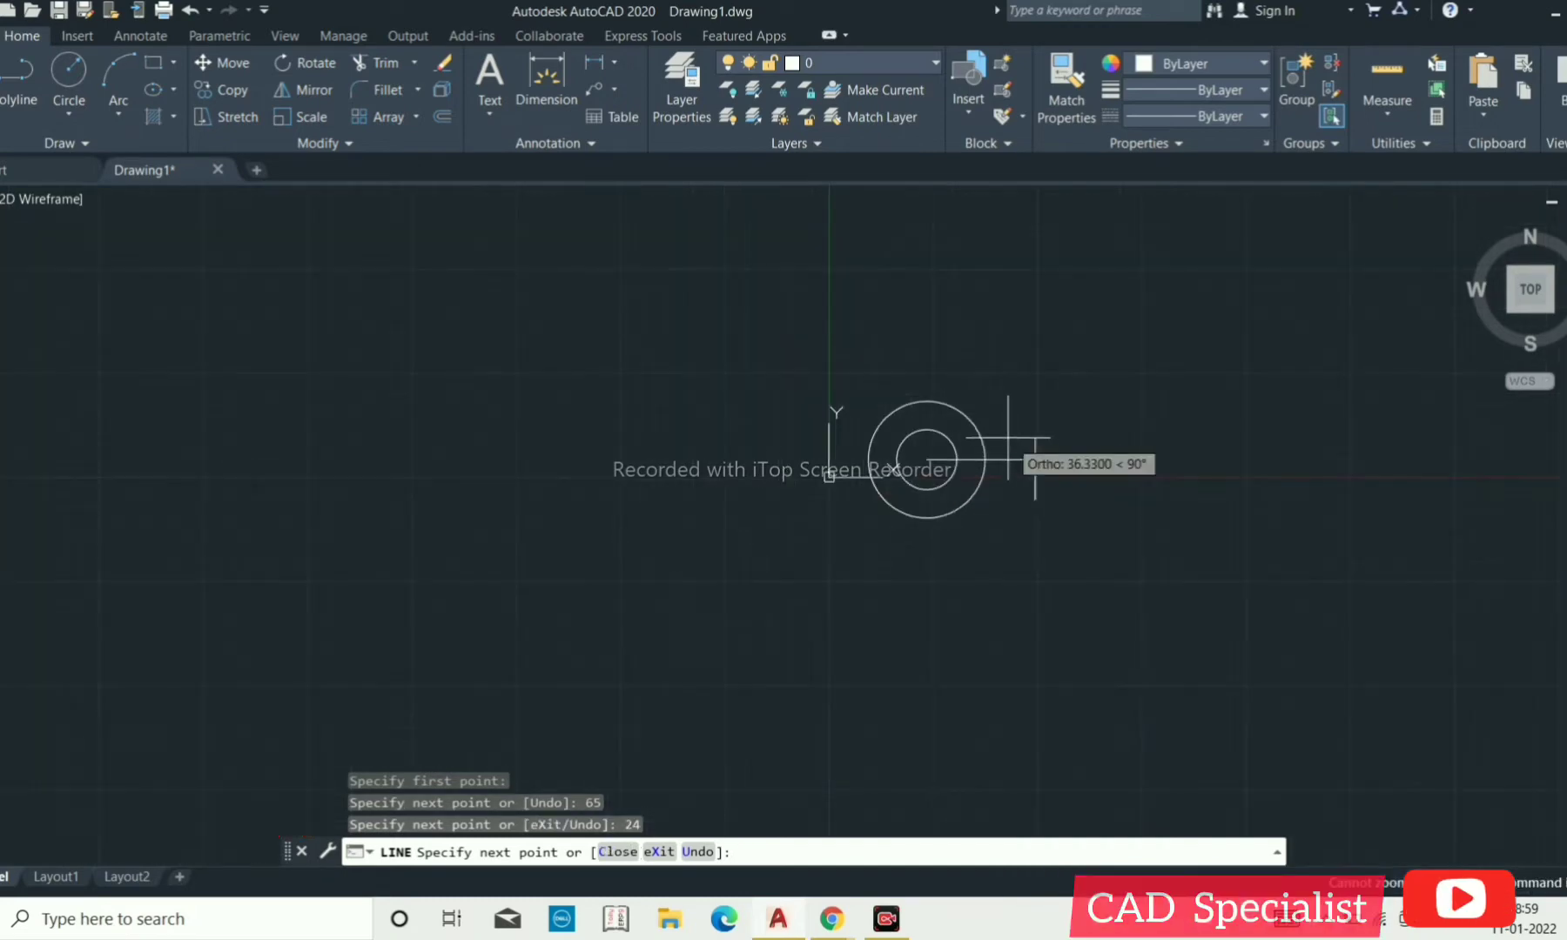
scroll(1071, 475, up, 4)
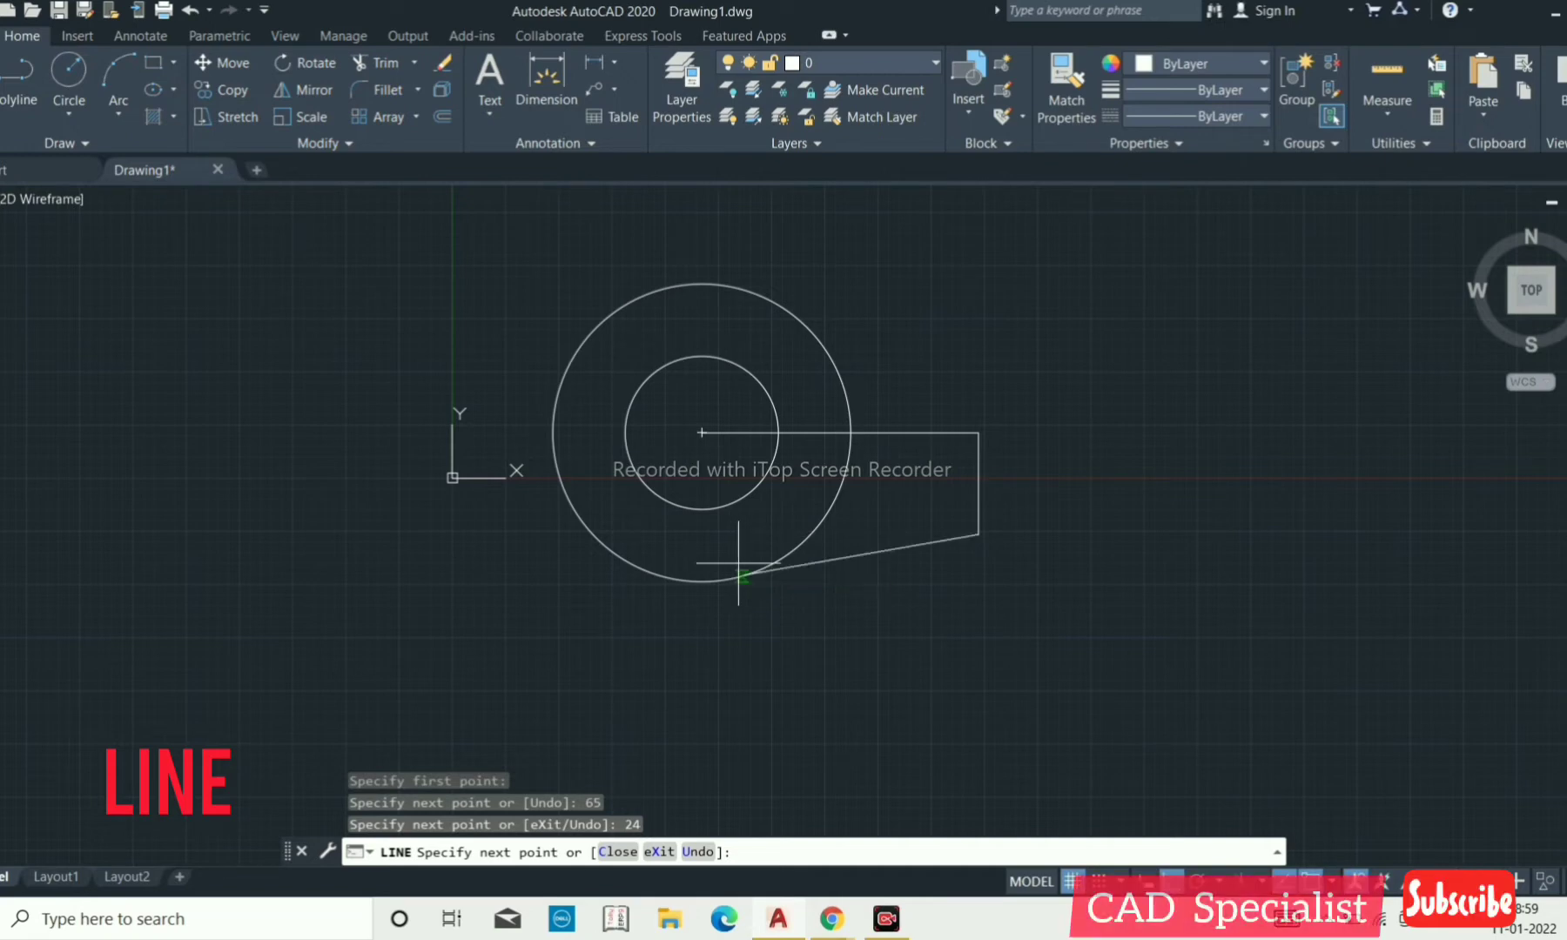
click(738, 533)
key(Return)
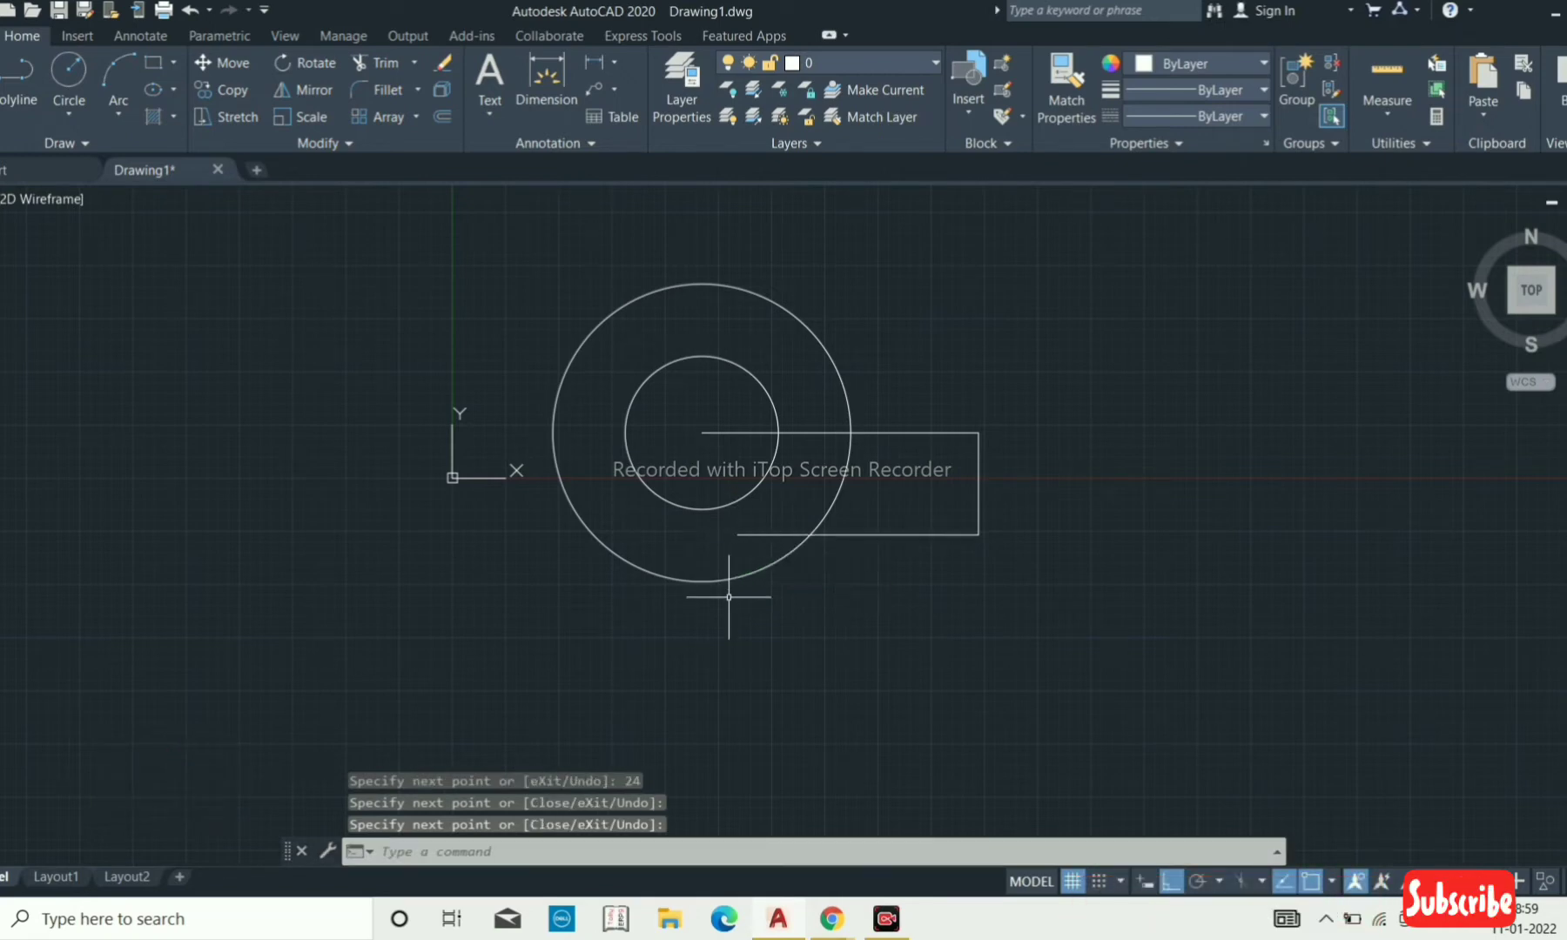
Try to trim the lower horizontal line's end inside the radius-35 circle with a crossing window, using all objects as cutting edges.
text(tr)
key(Return)
key(Return)
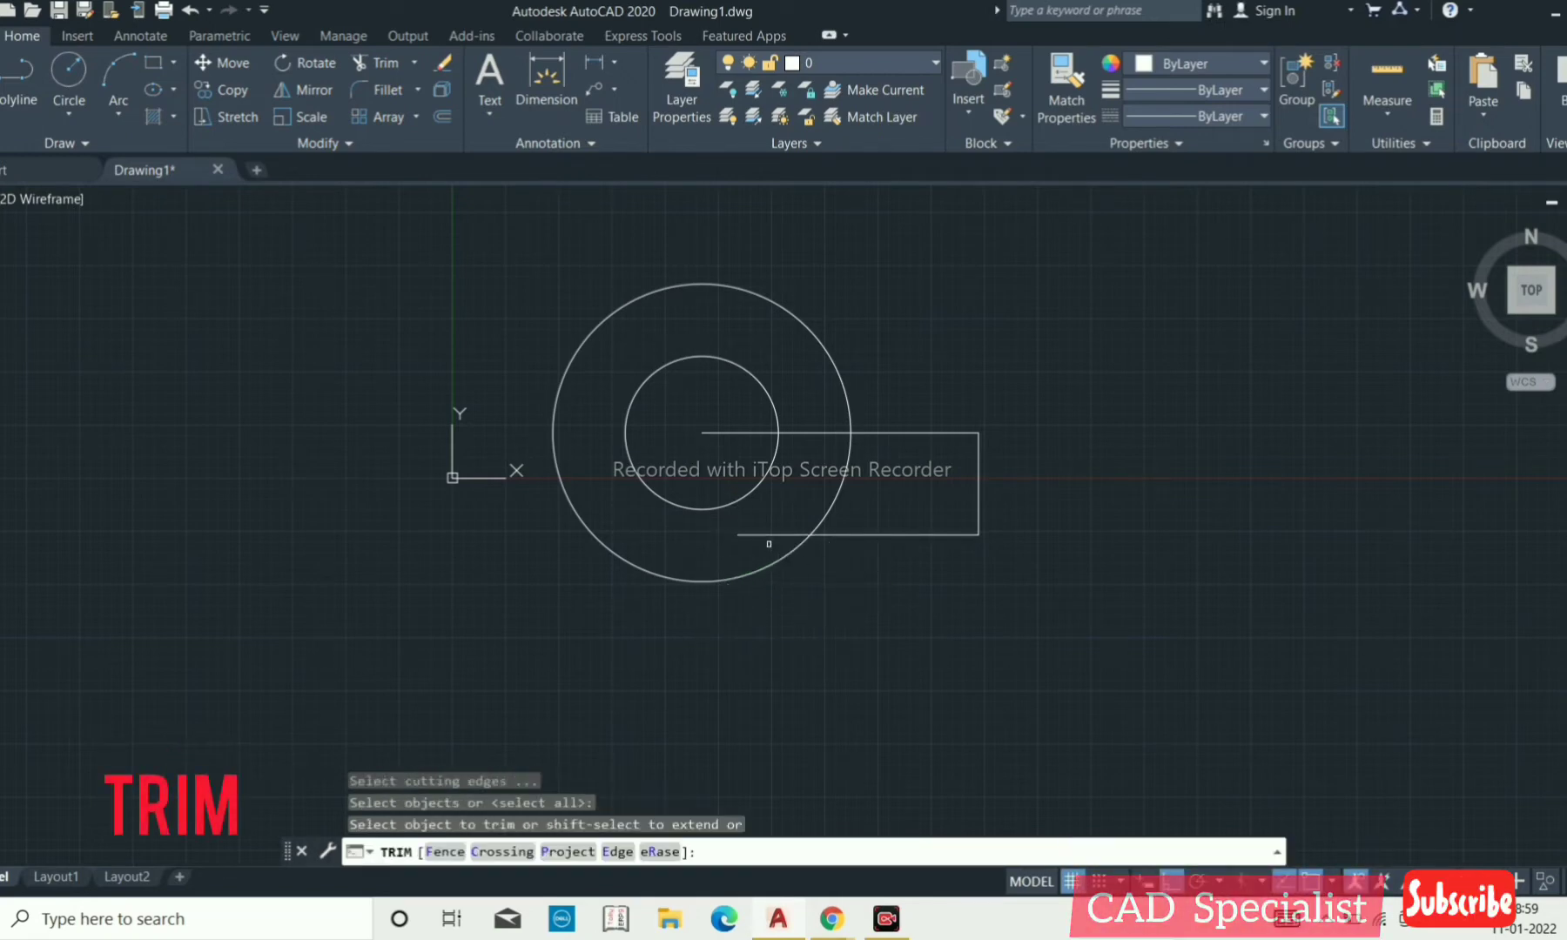
click(762, 530)
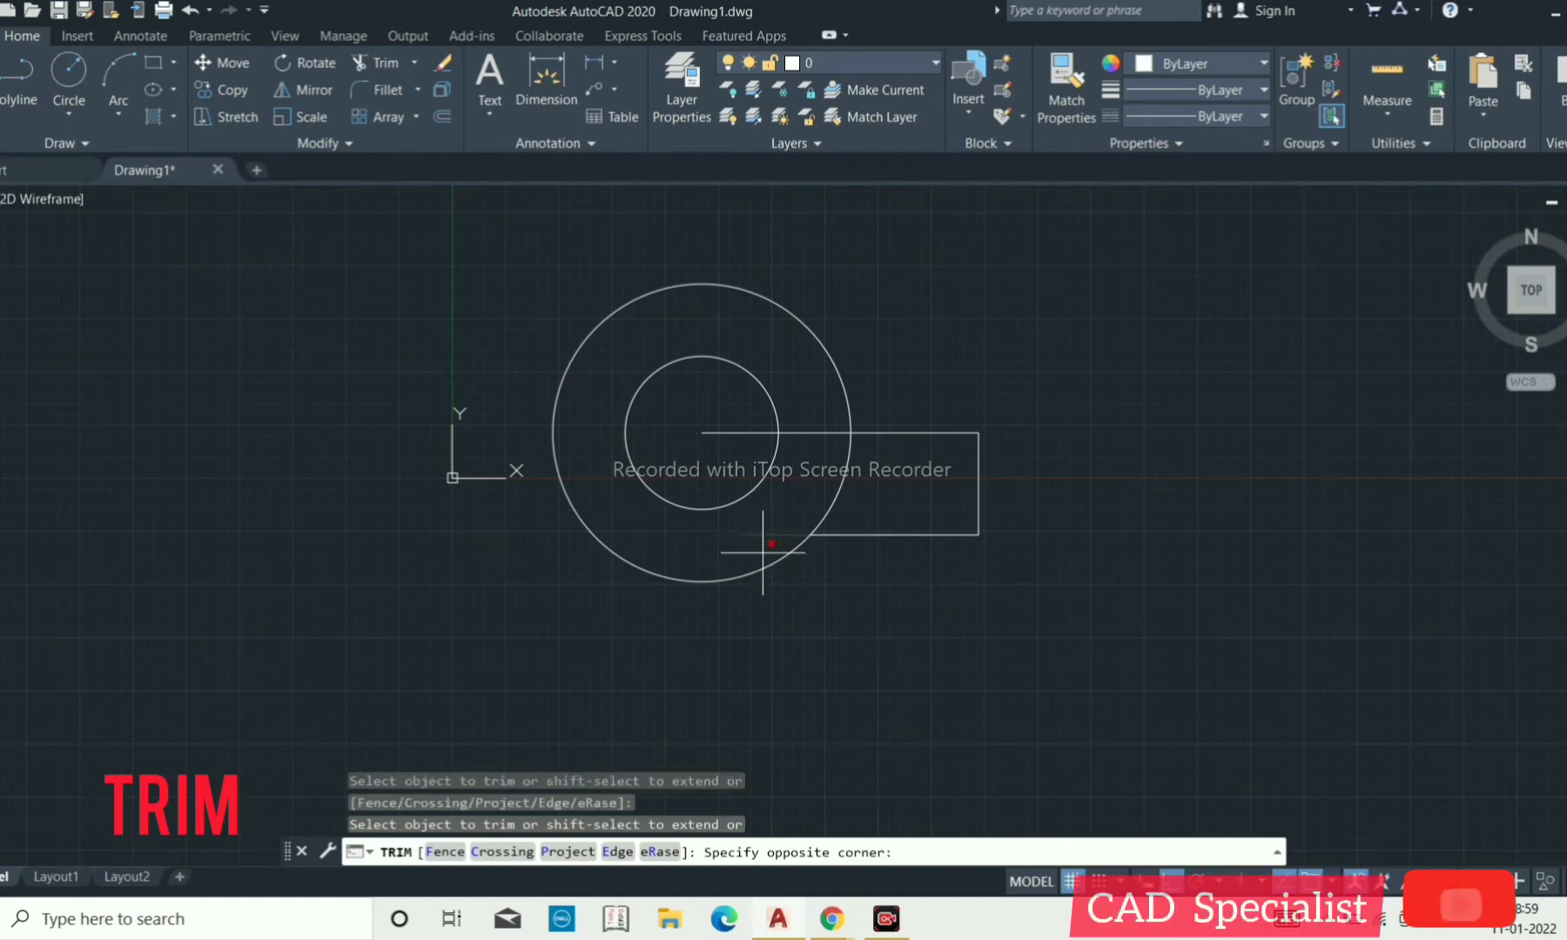
click(756, 553)
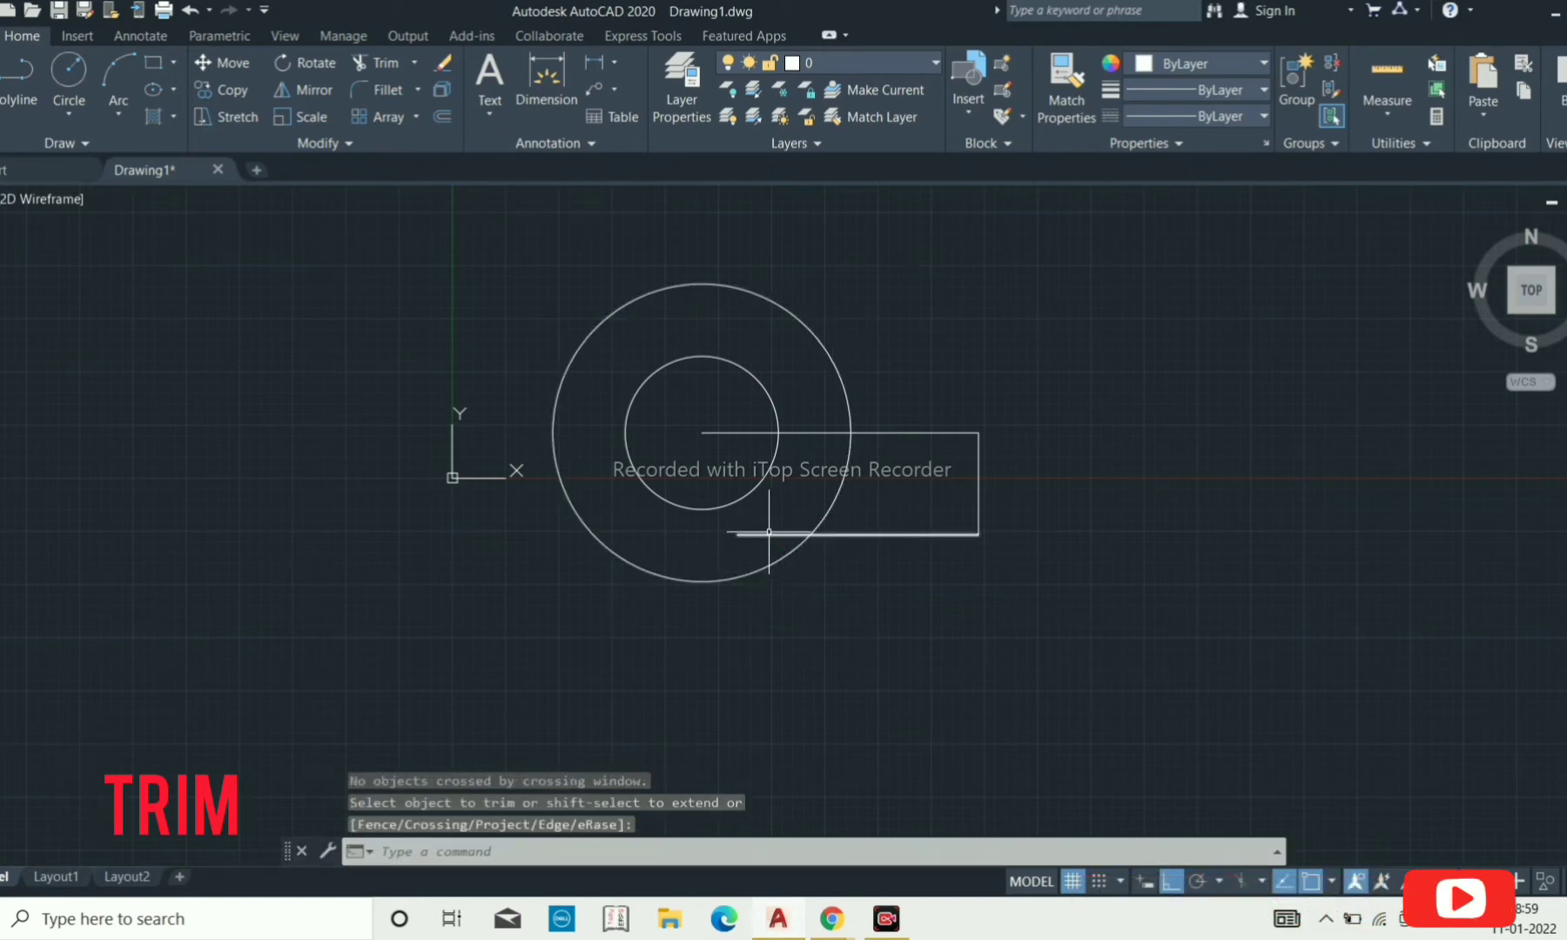
Trim the part of the lower horizontal line inside the radius-35 circle.
click(769, 531)
key(Return)
key(Return)
key(Return)
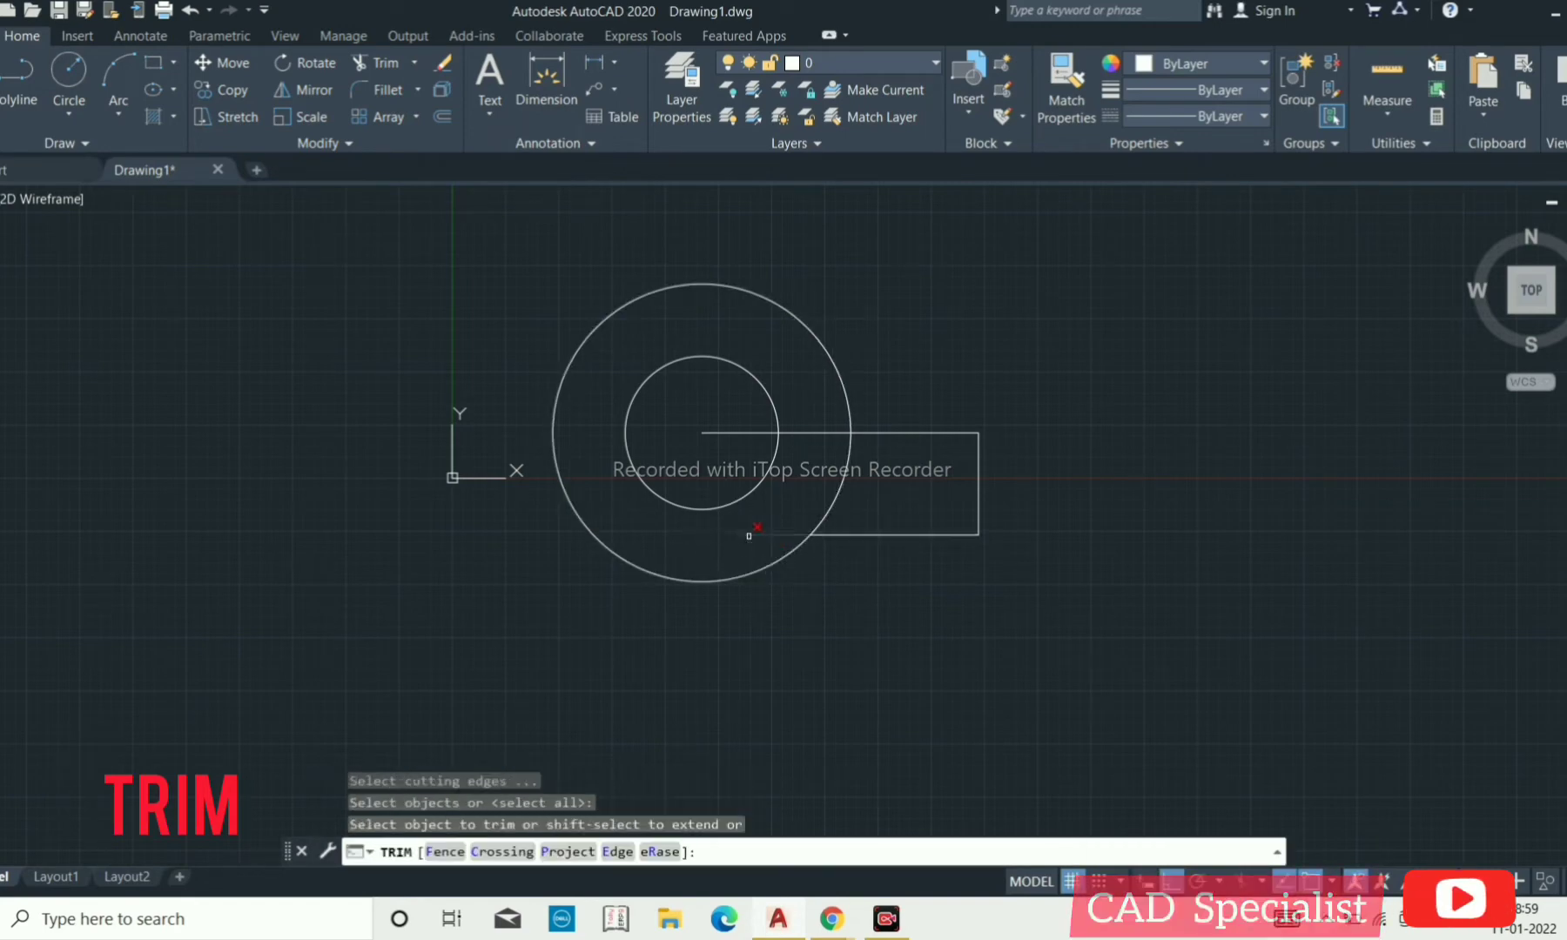
click(748, 535)
key(Return)
scroll(757, 536, down, 5)
scroll(759, 537, up, 5)
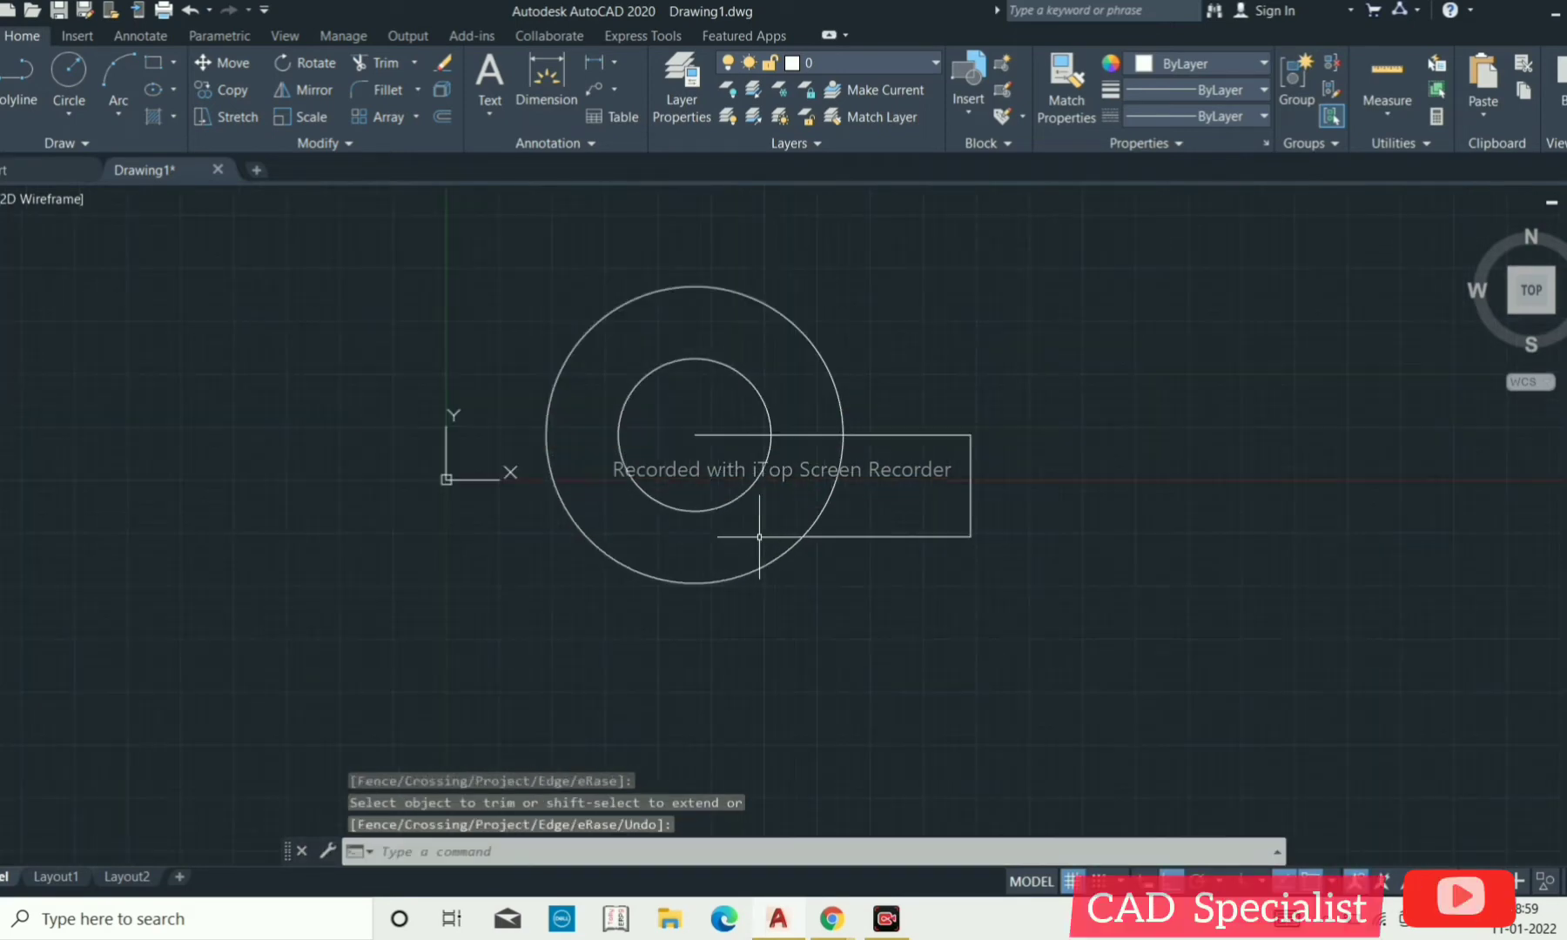
text(l)
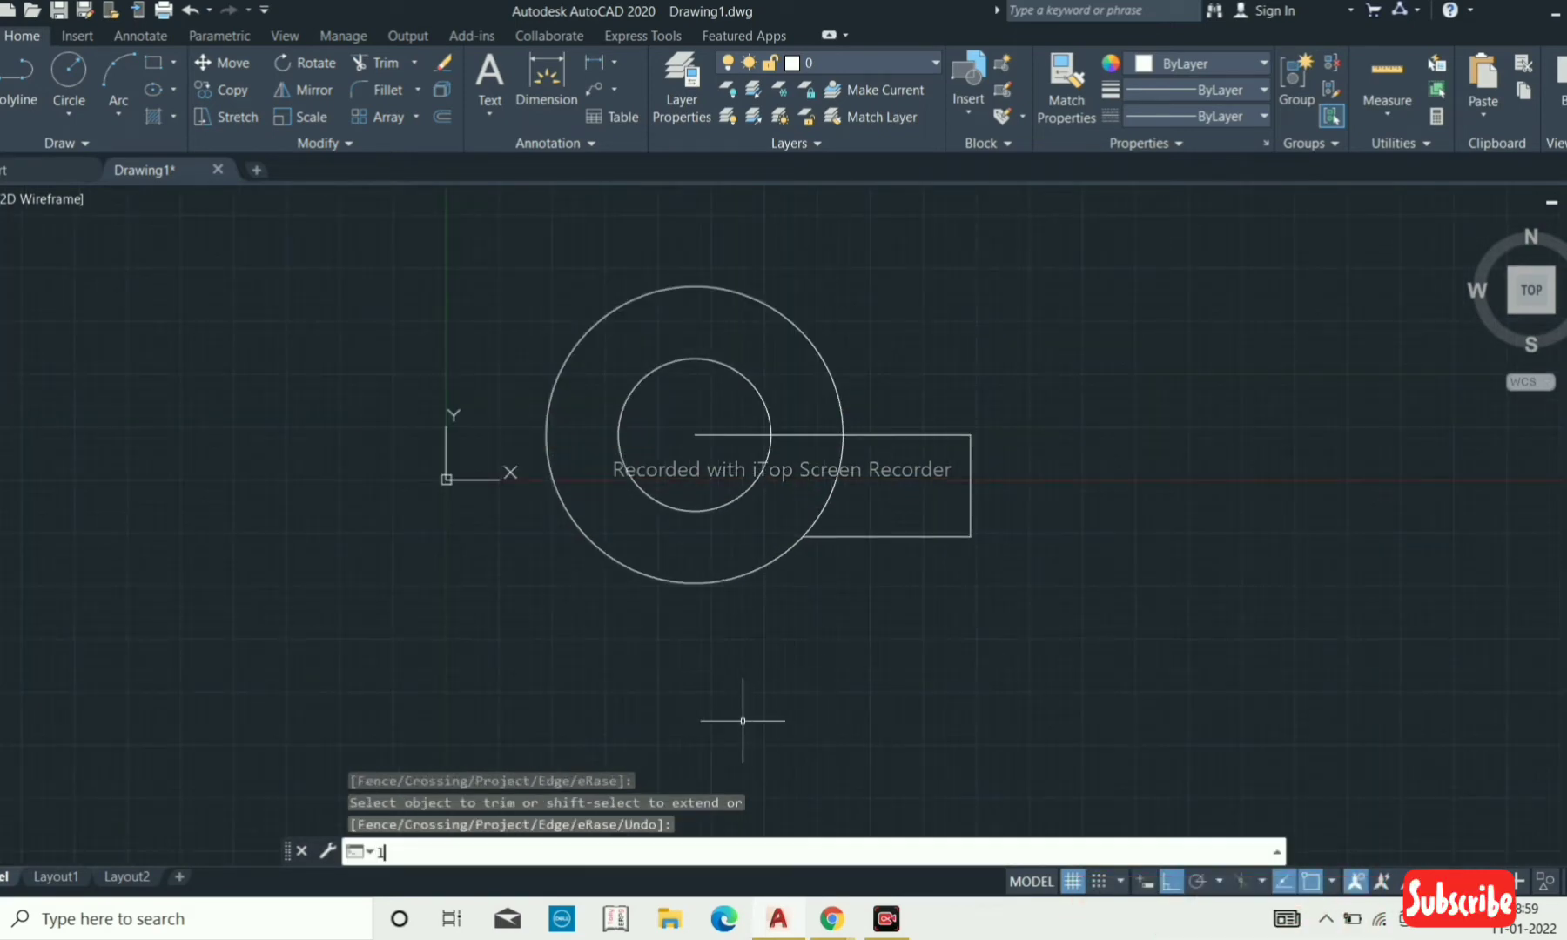
key(Return)
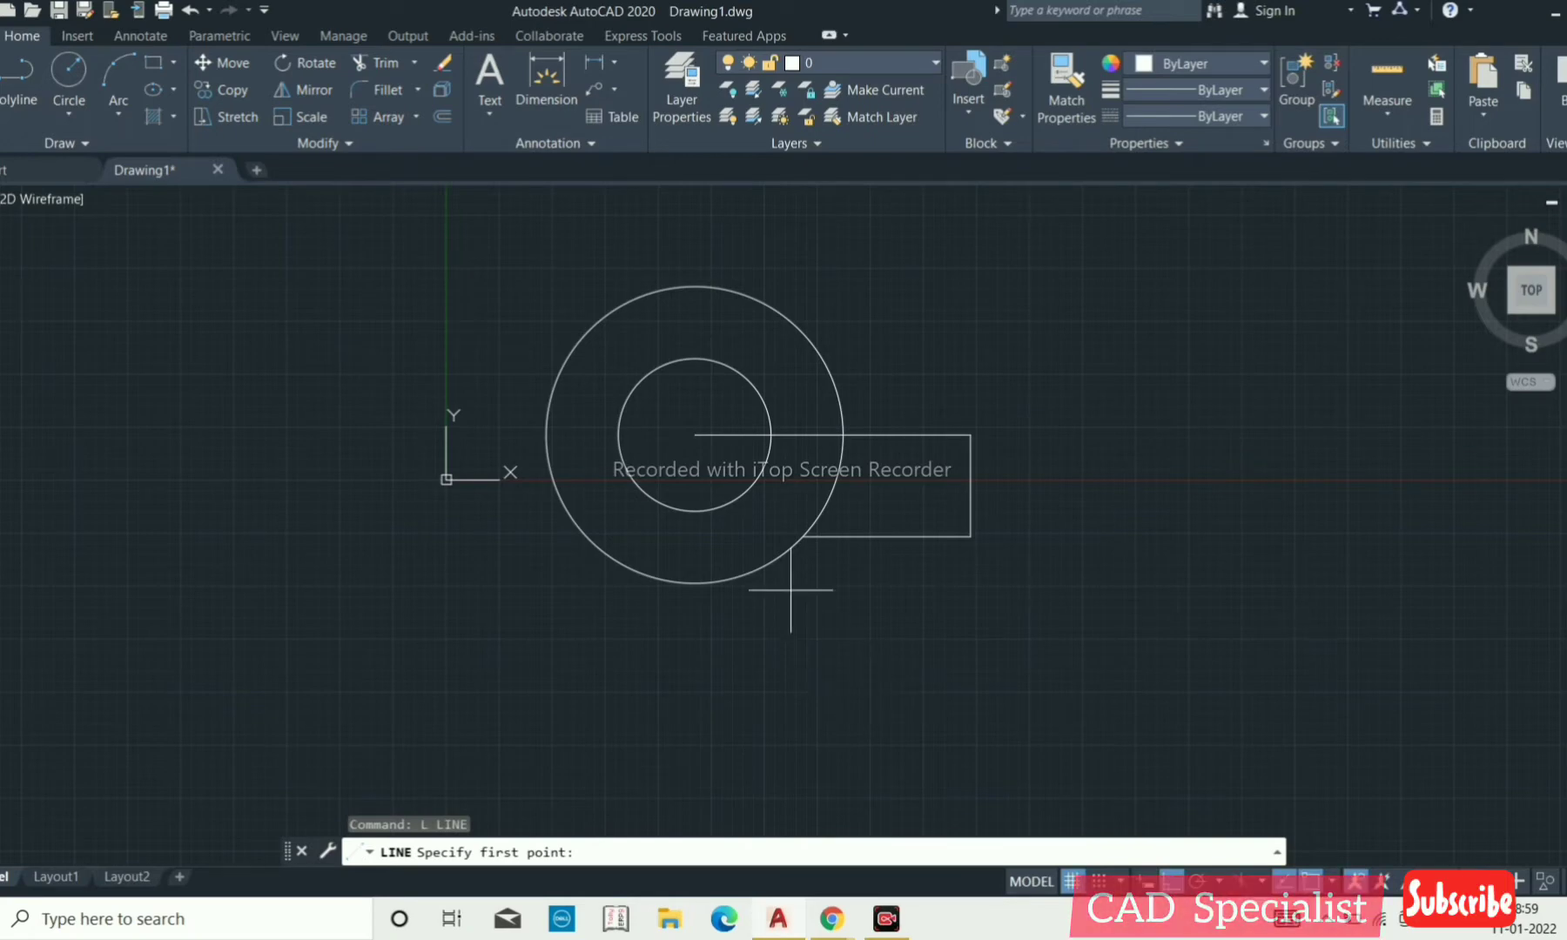
key(Escape)
key(Escape)
key(Escape)
key(Escape)
Draw a third concentric circle of radius 45 around the two existing circles.
click(83, 119)
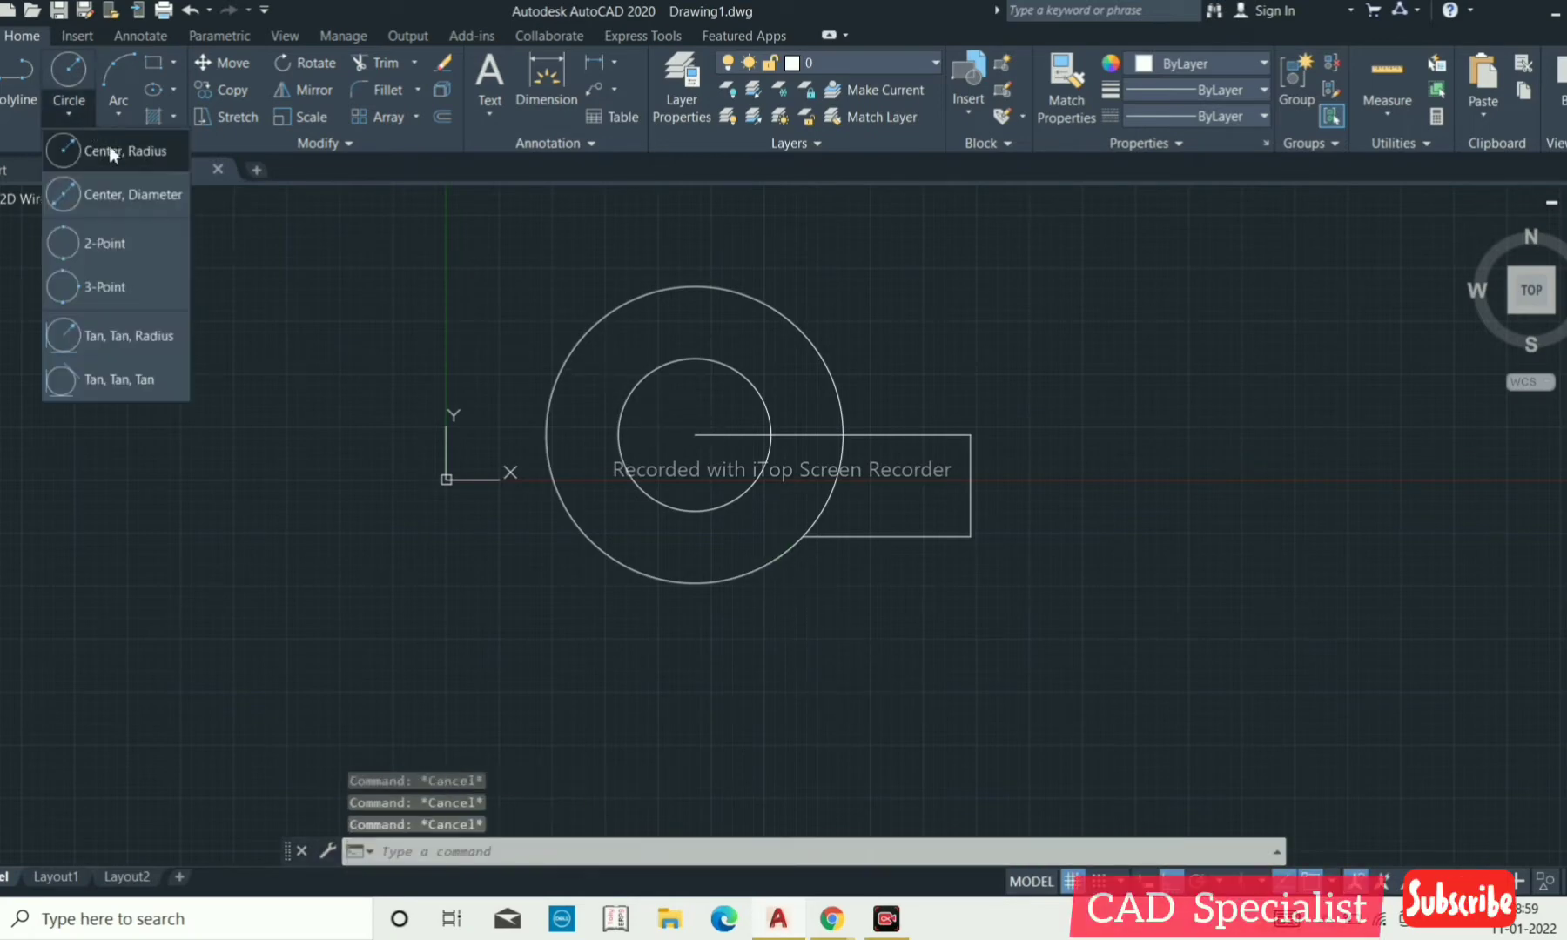
click(112, 155)
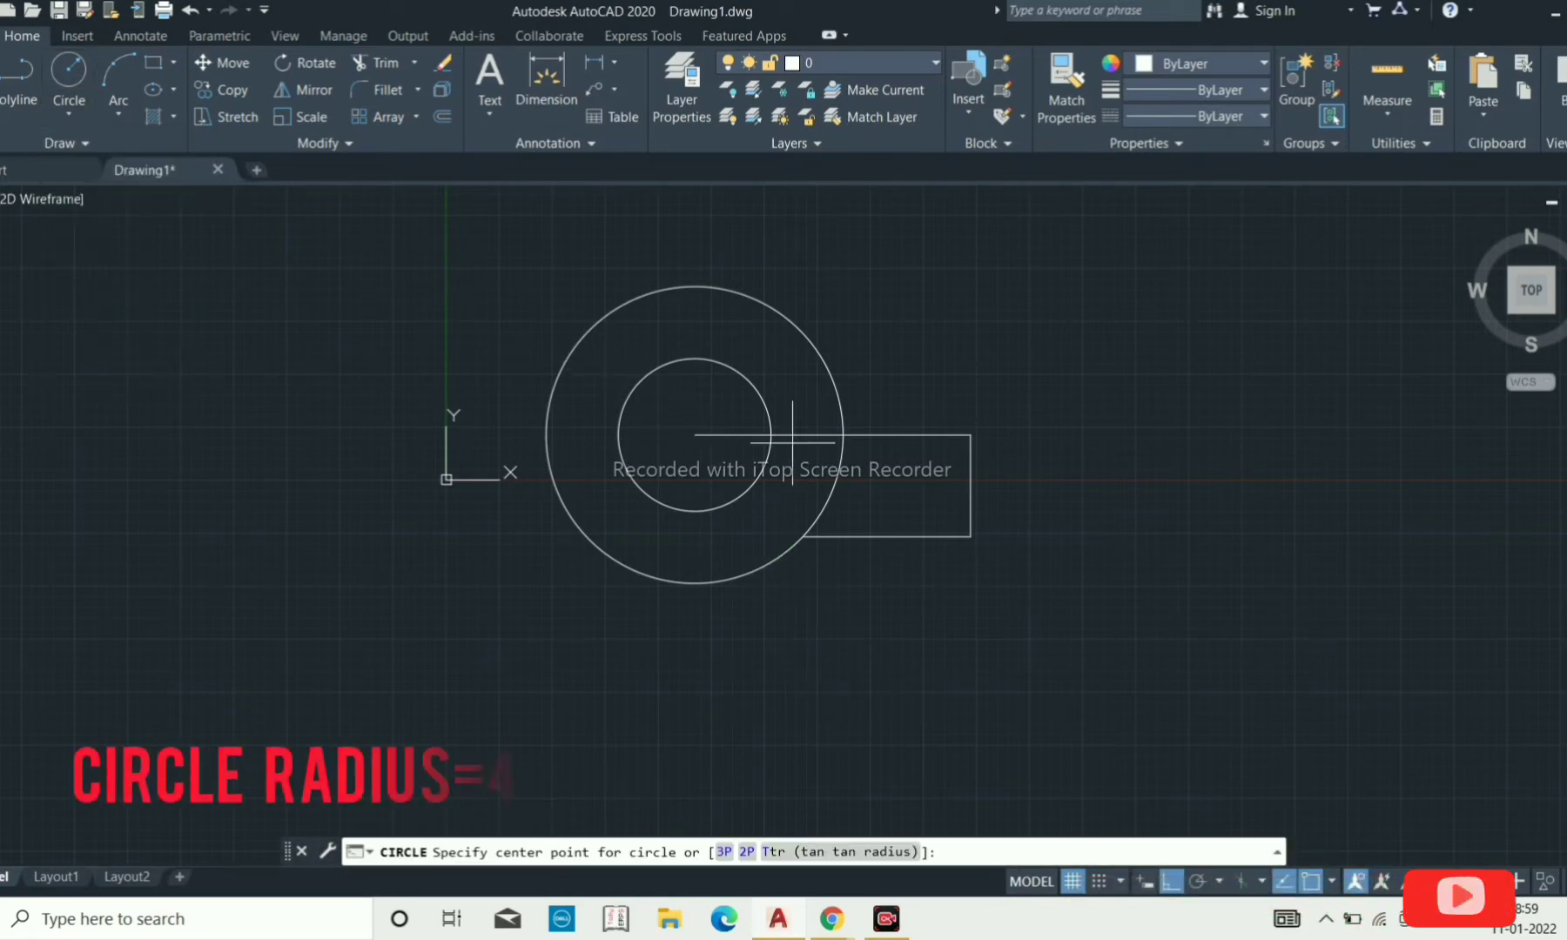
click(695, 434)
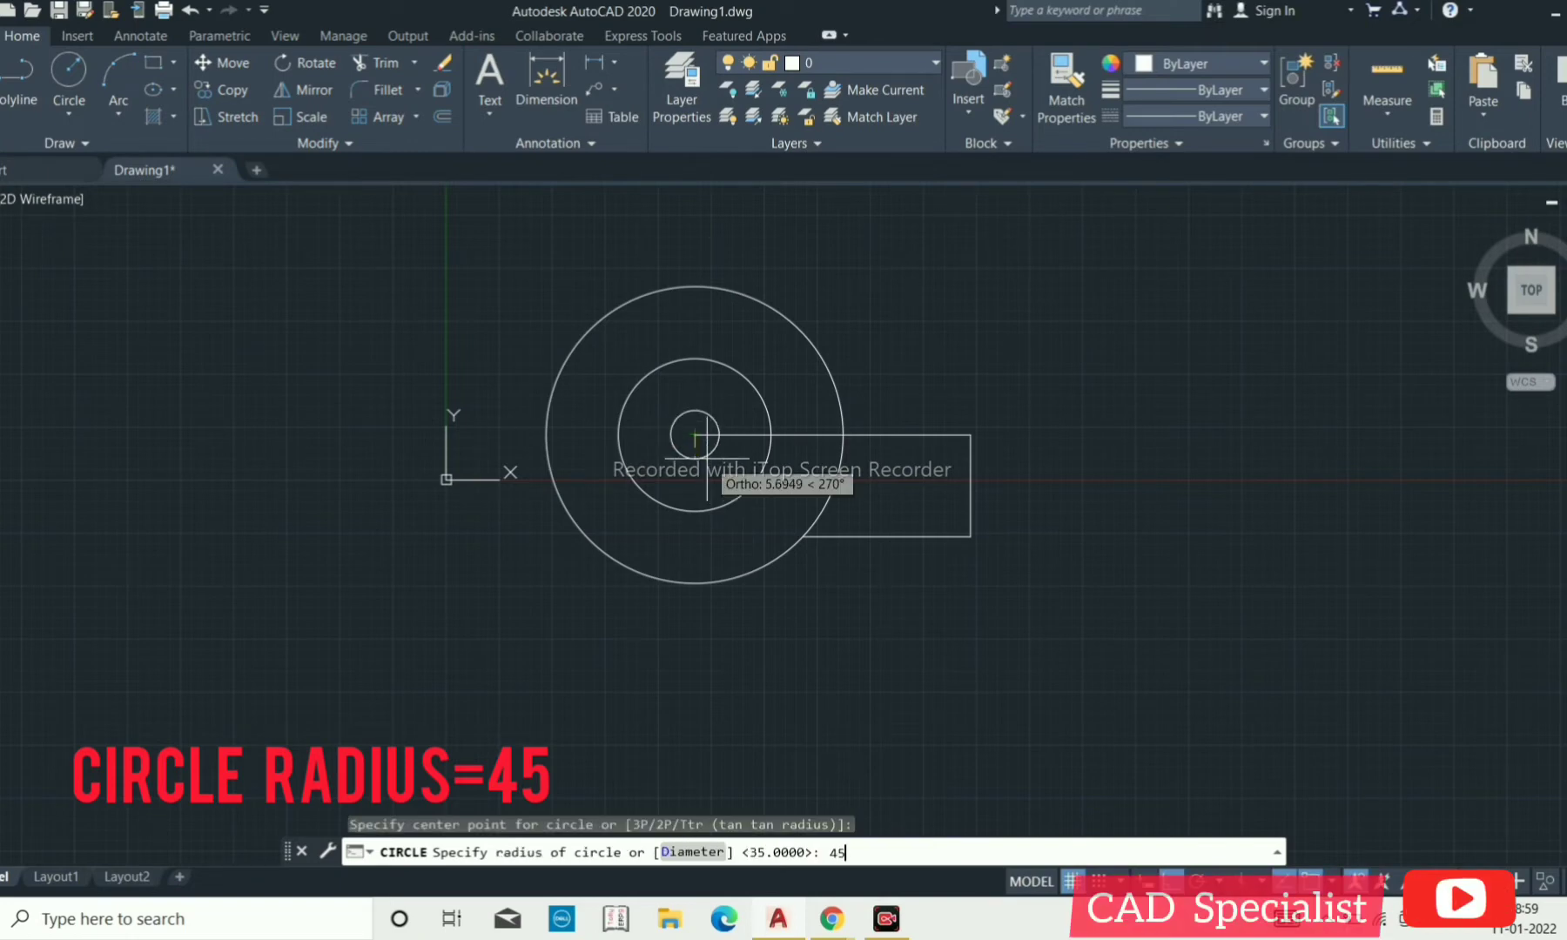
key(Return)
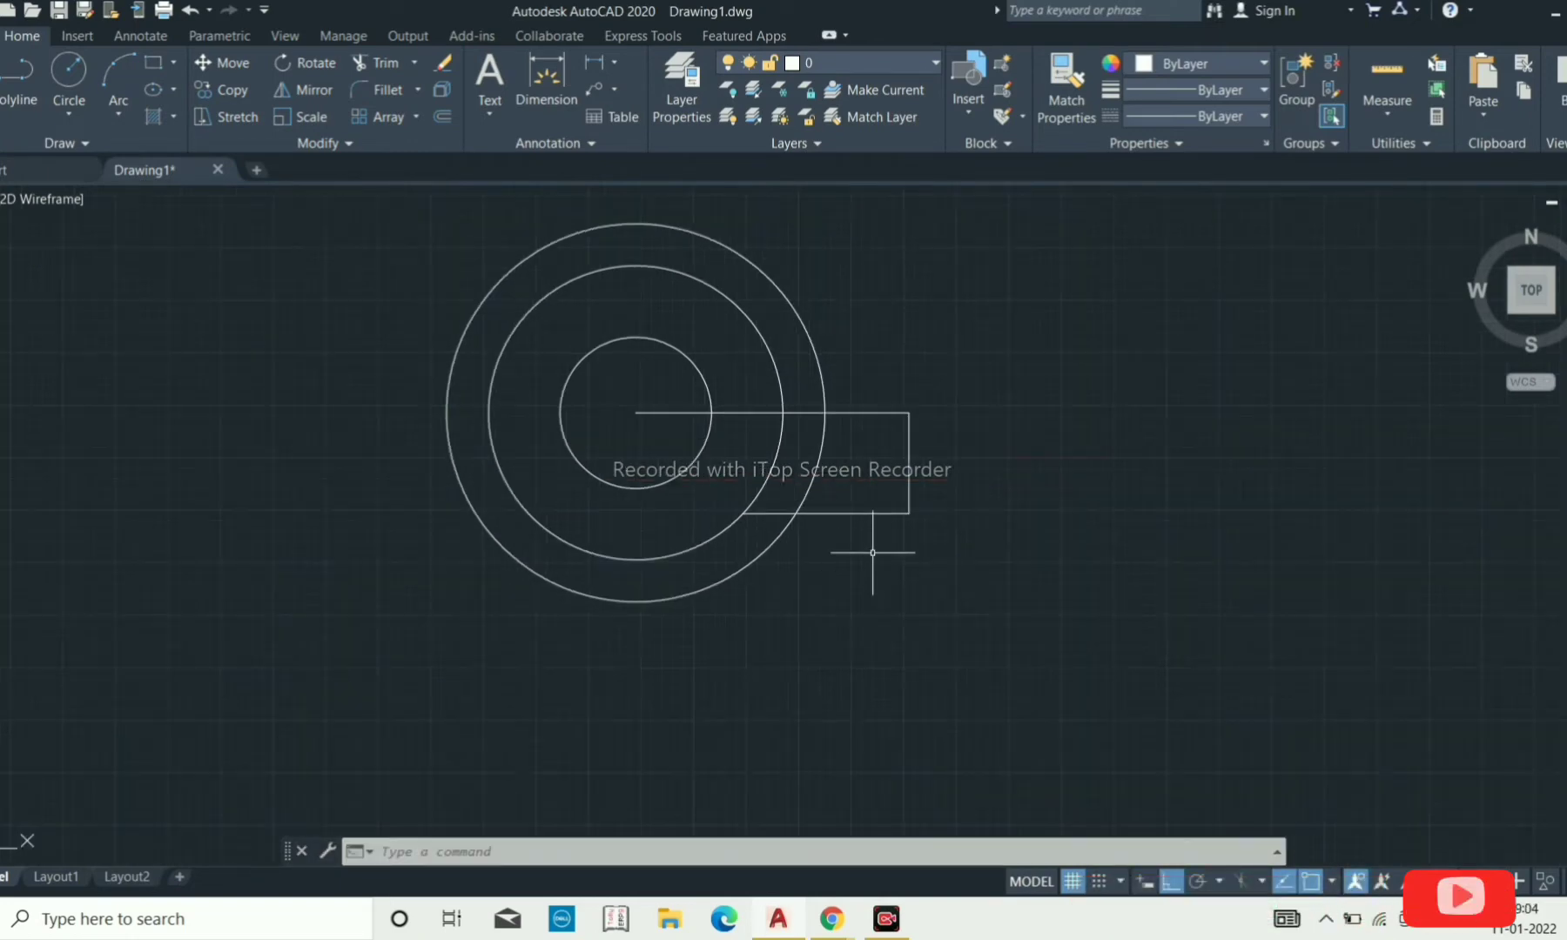
Erase the upper horizontal line that starts at the circles' centre.
click(886, 419)
click(869, 300)
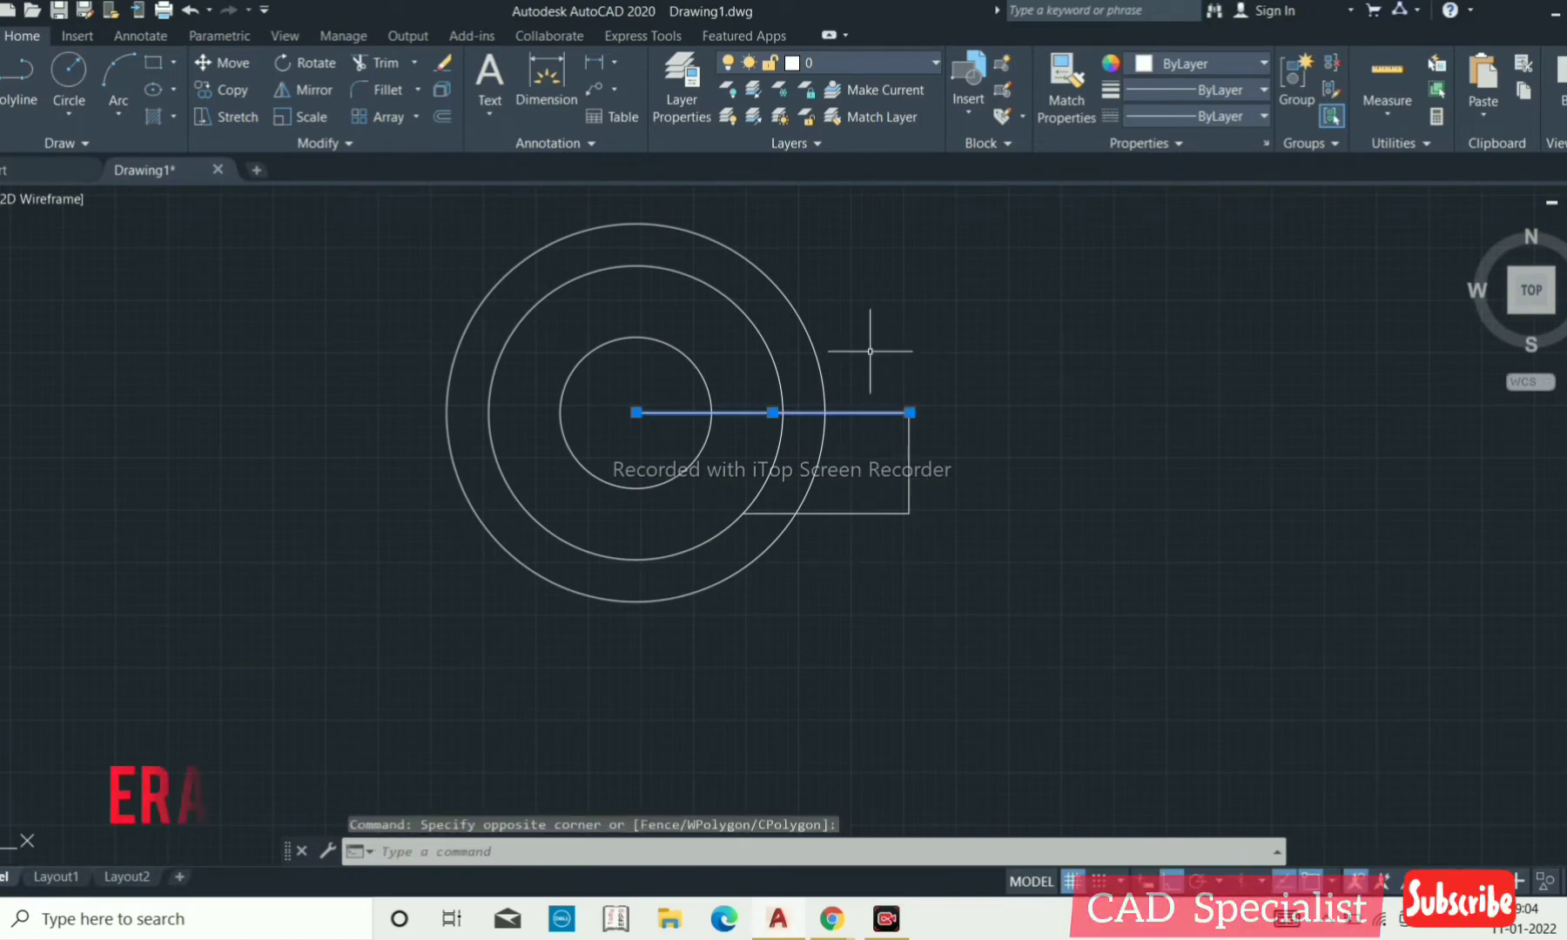
key(Delete)
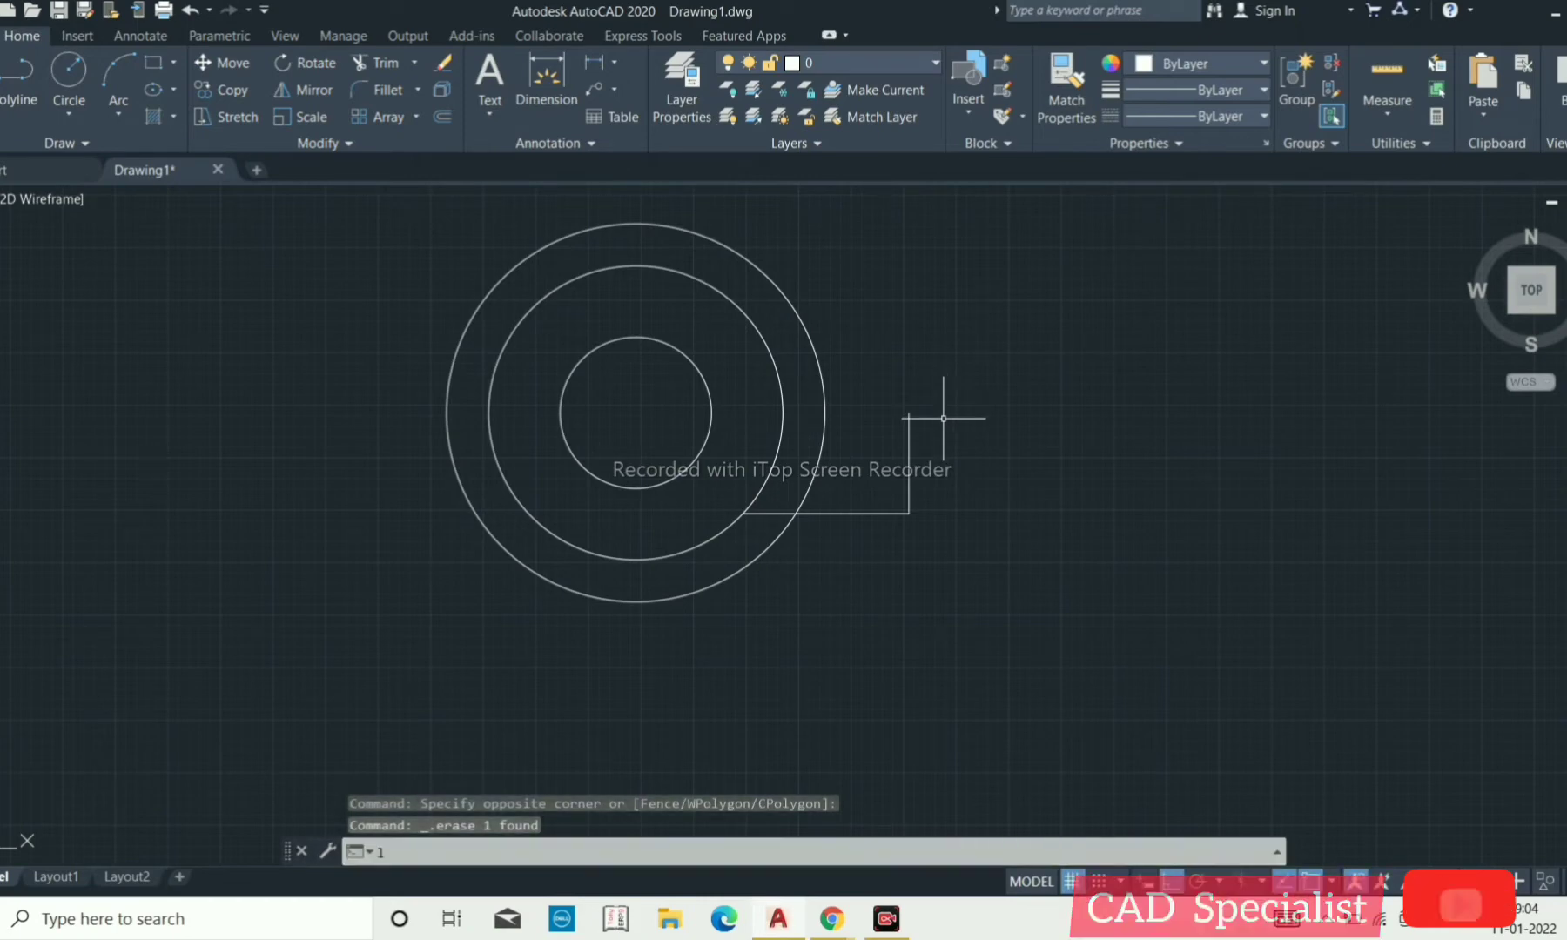
Draw a vertical line of length 100 straight down from the circles' common centre.
text(L)
key(Return)
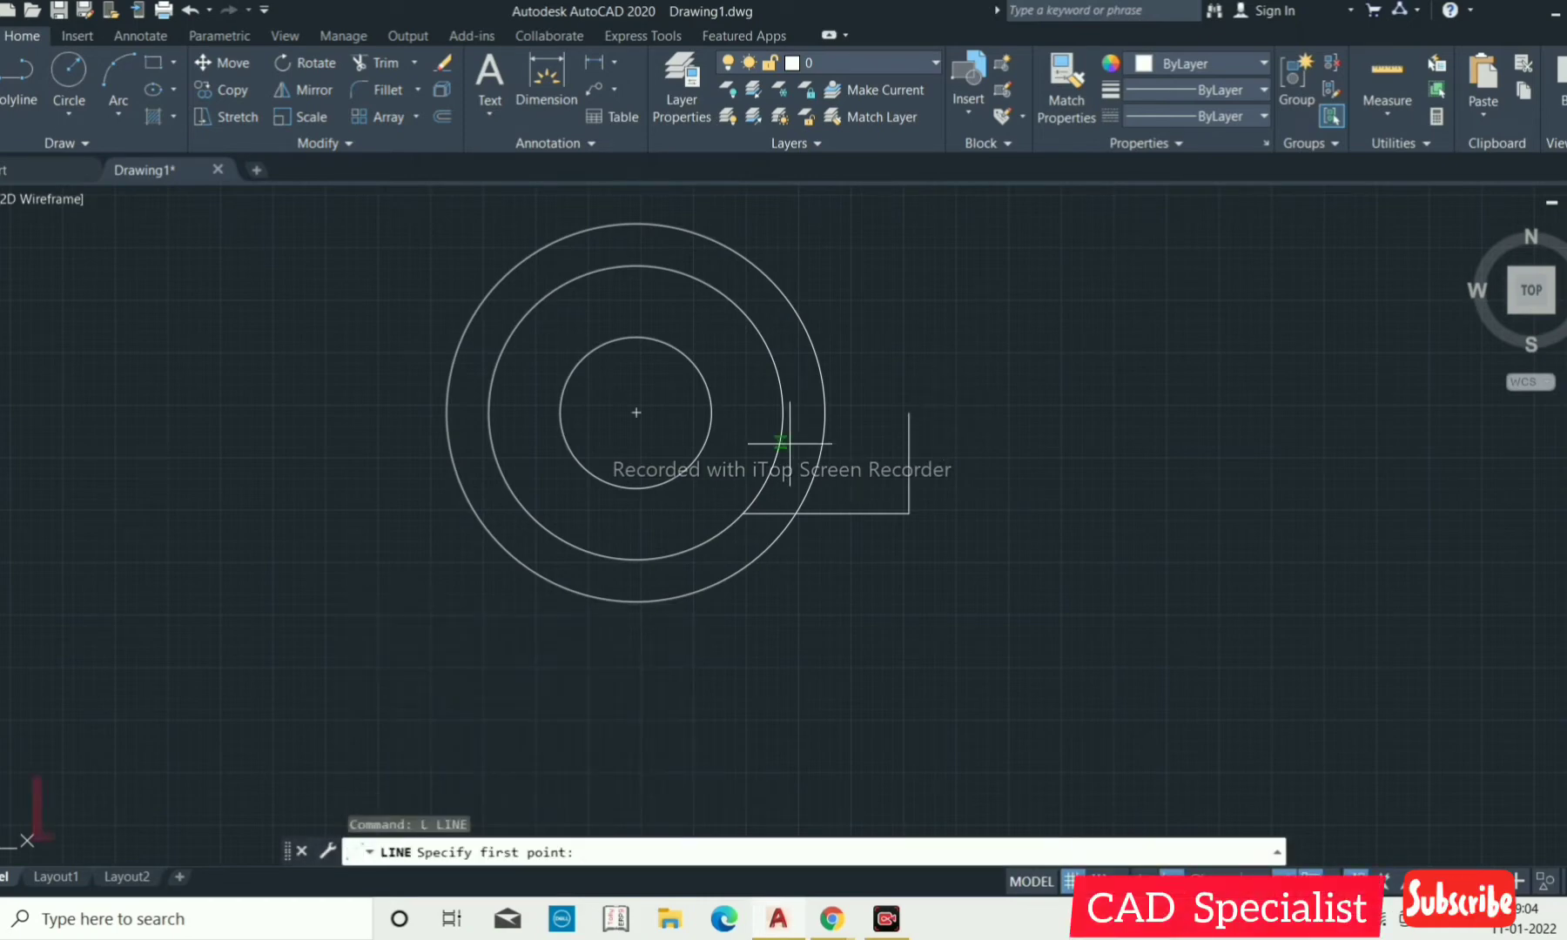
click(636, 412)
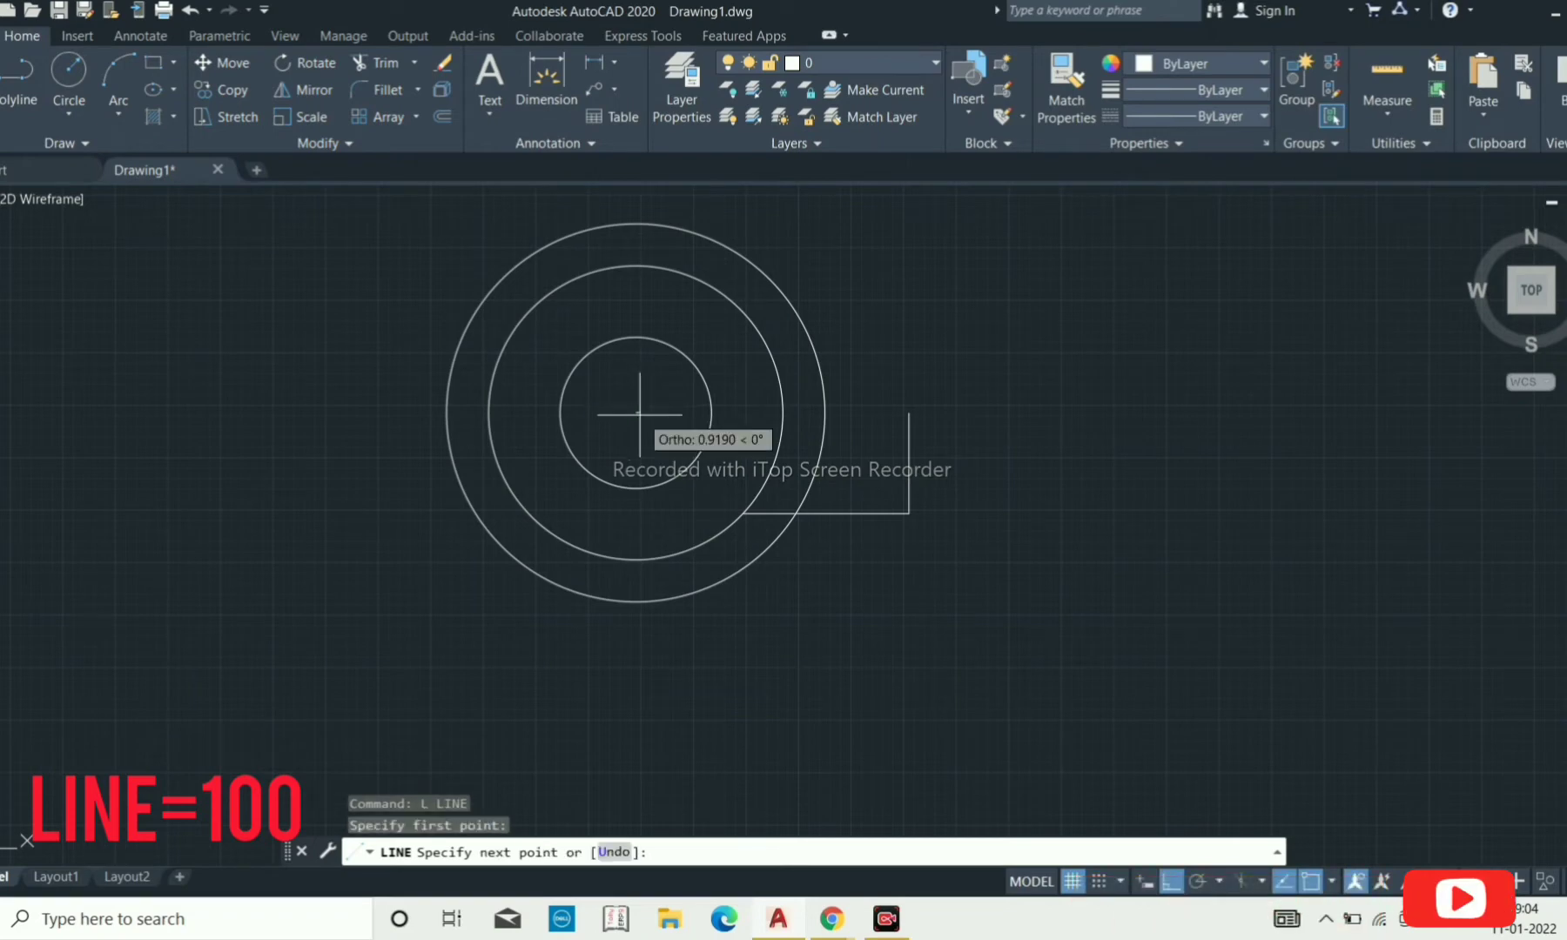
scroll(879, 222, down, 4)
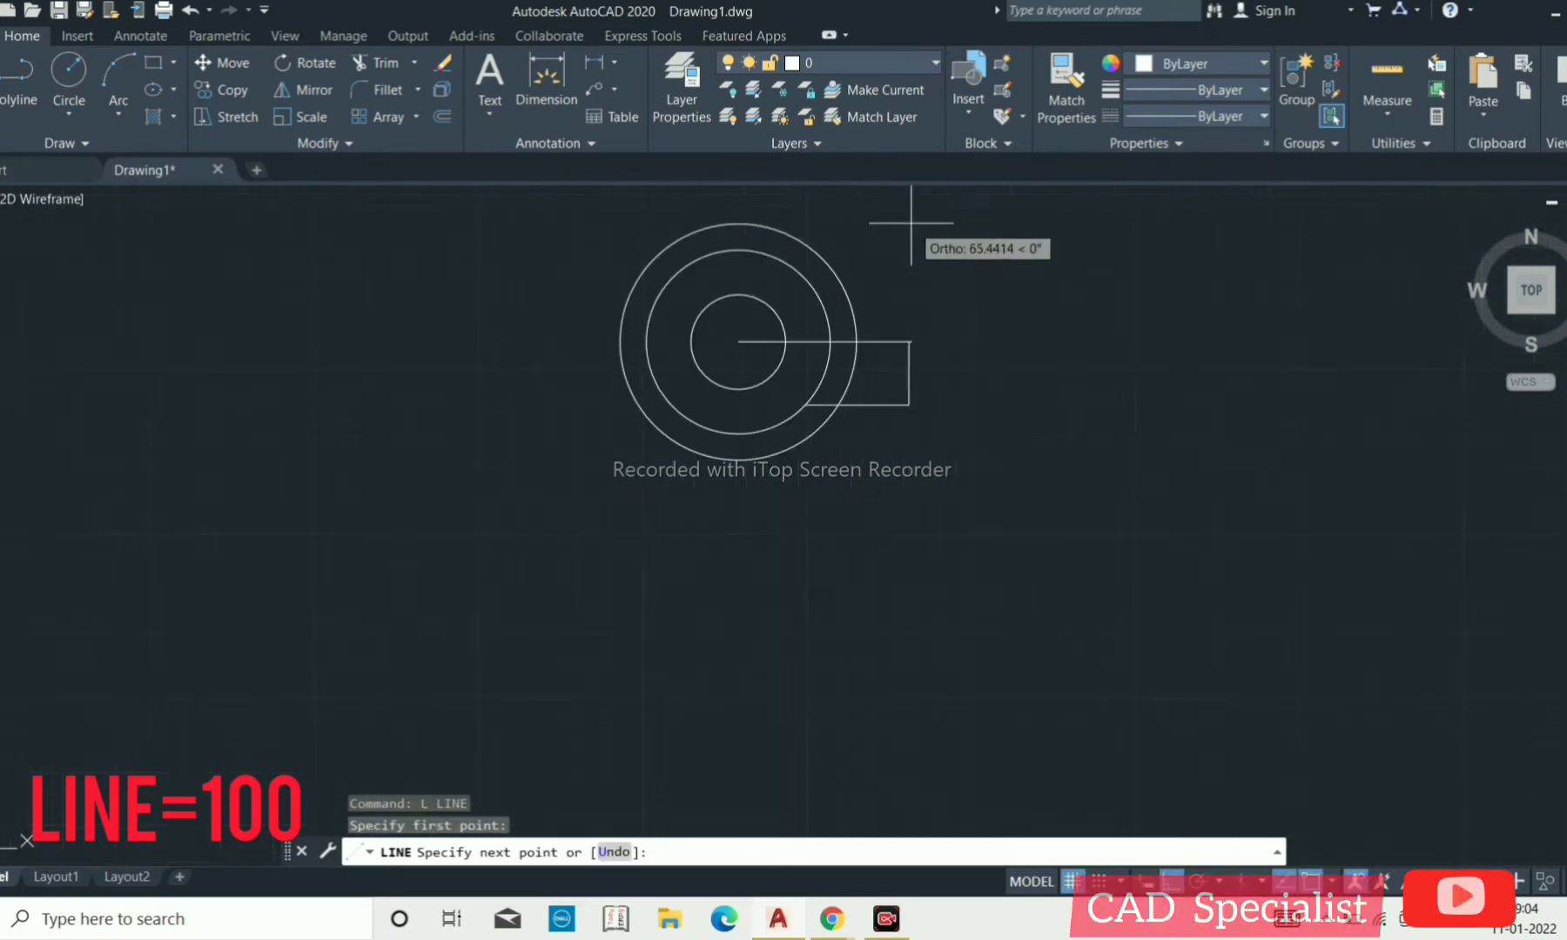
scroll(825, 566, up, 4)
scroll(852, 446, down, 4)
scroll(809, 348, up, 5)
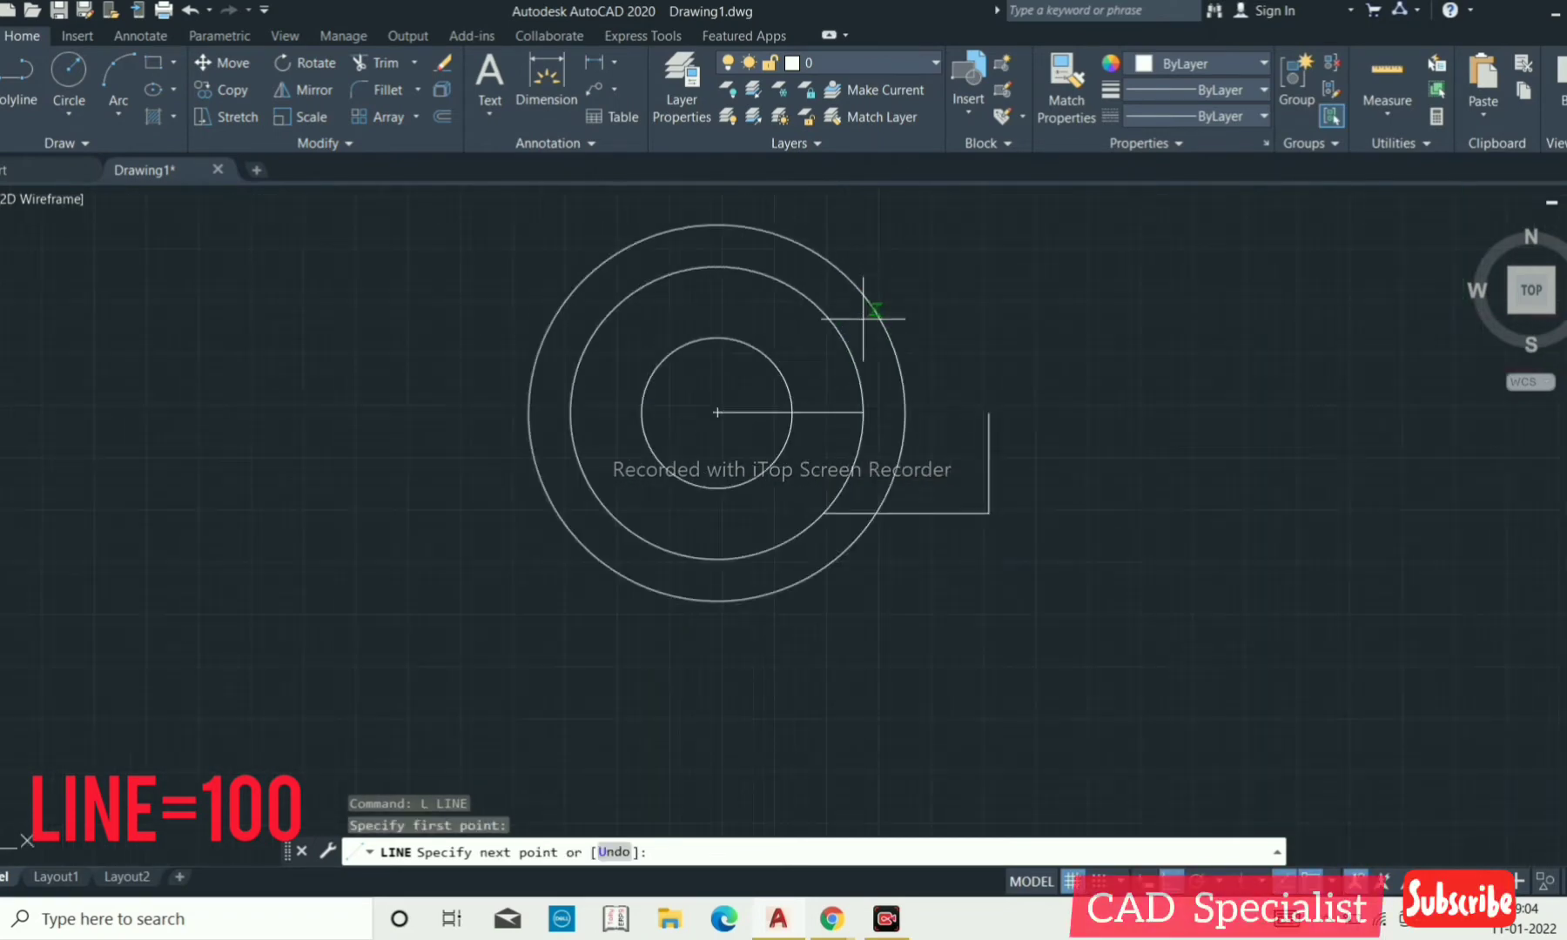
scroll(688, 583, down, 5)
scroll(710, 661, up, 3)
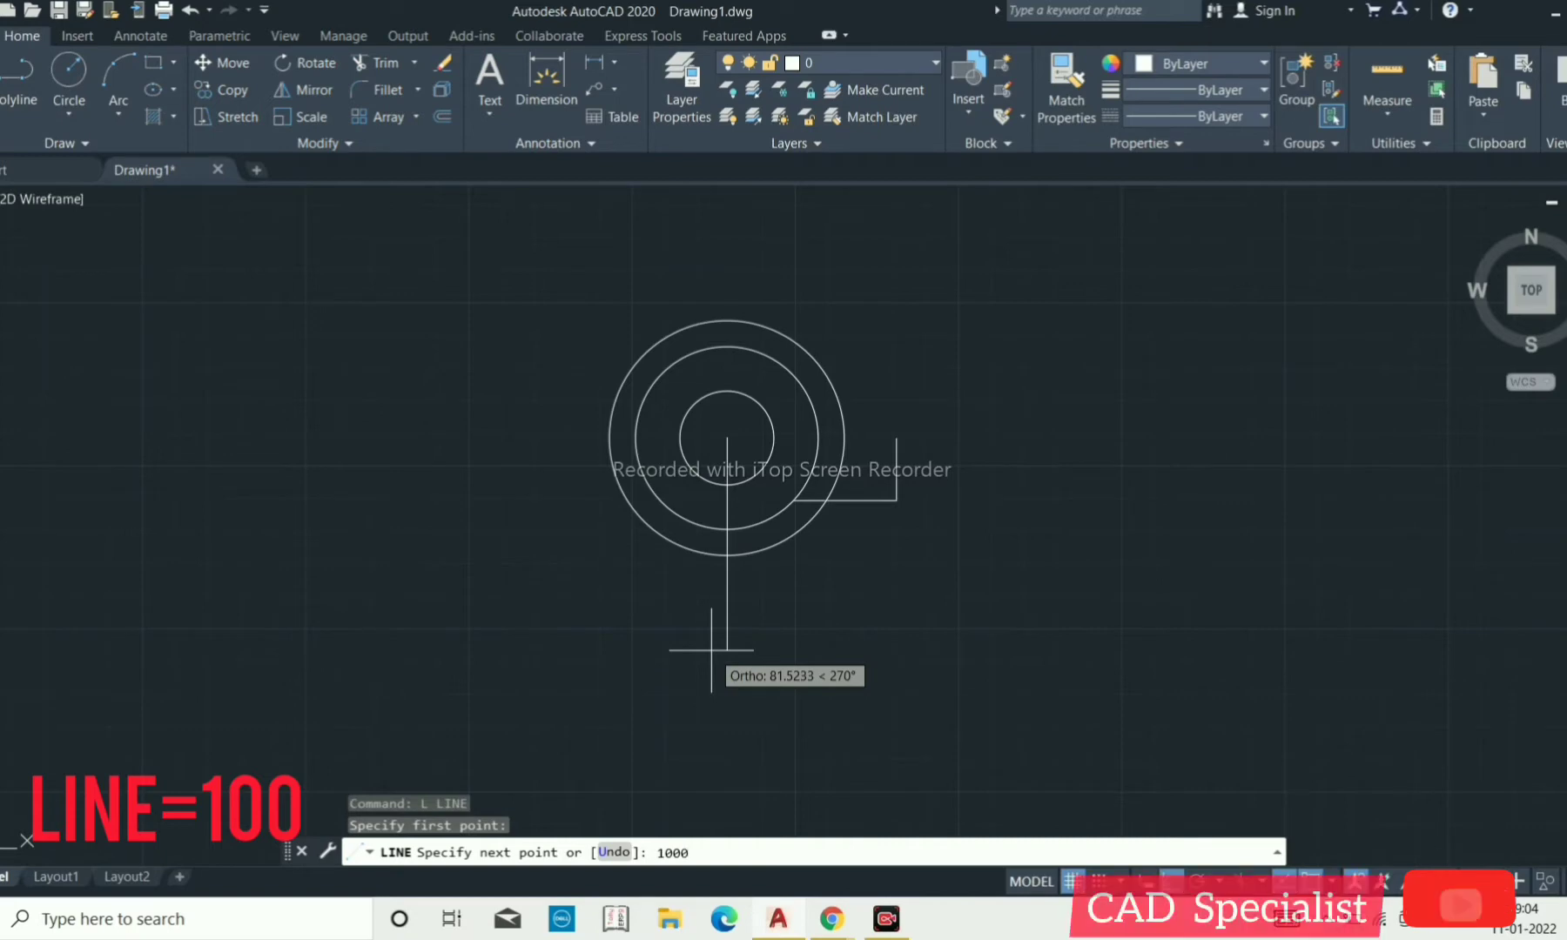
key(Return)
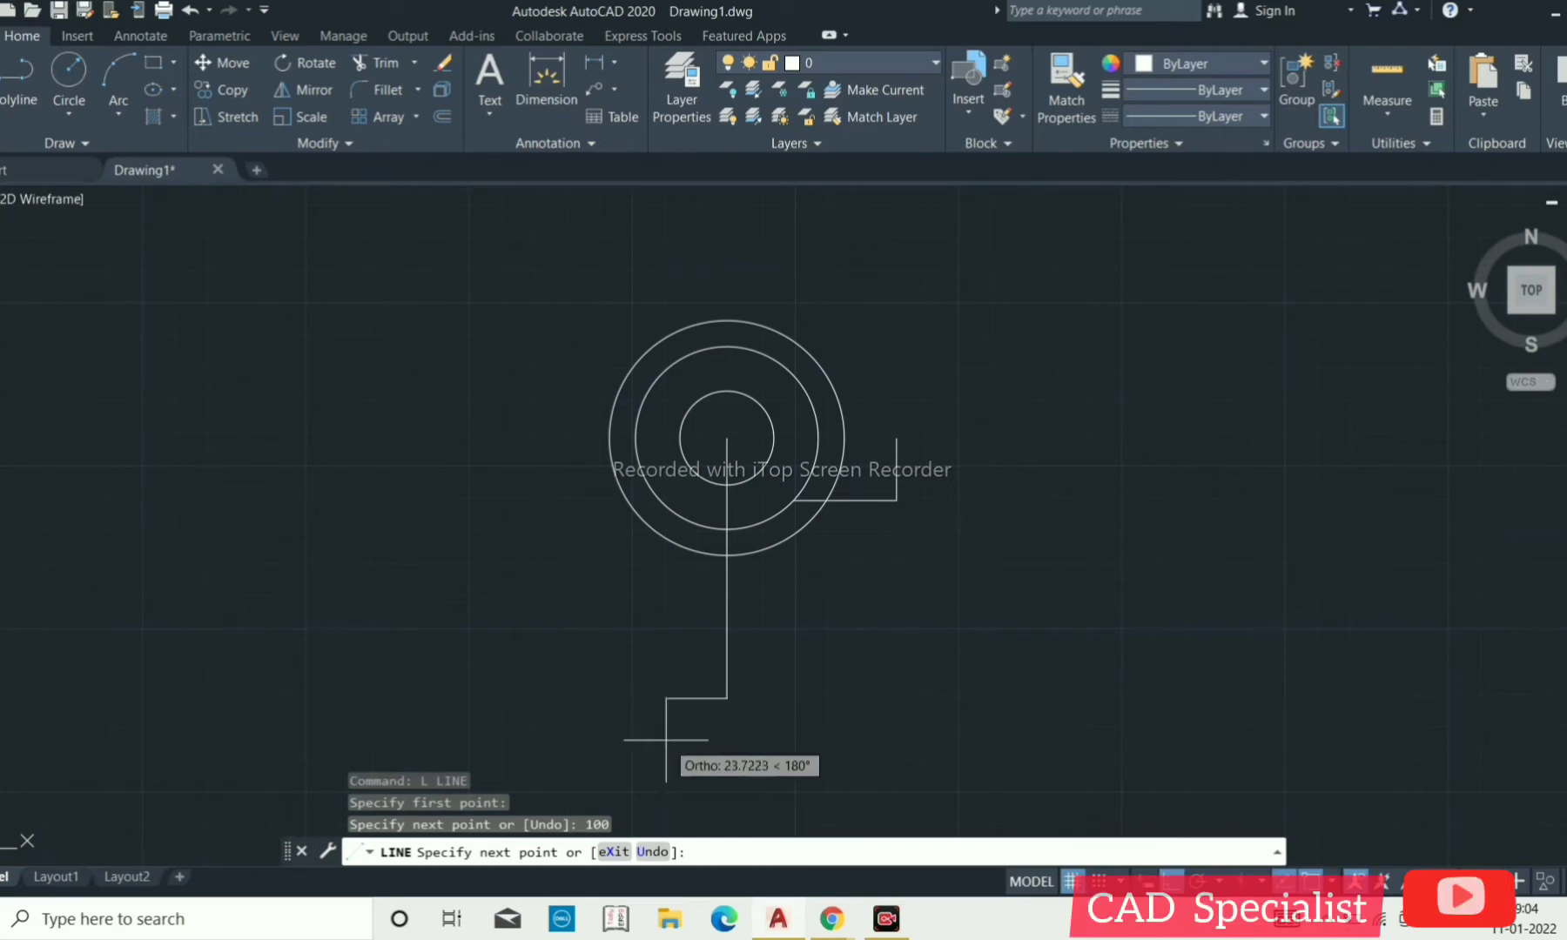
Draw a circle of radius 18 centred on the lower end of the vertical line.
key(Return)
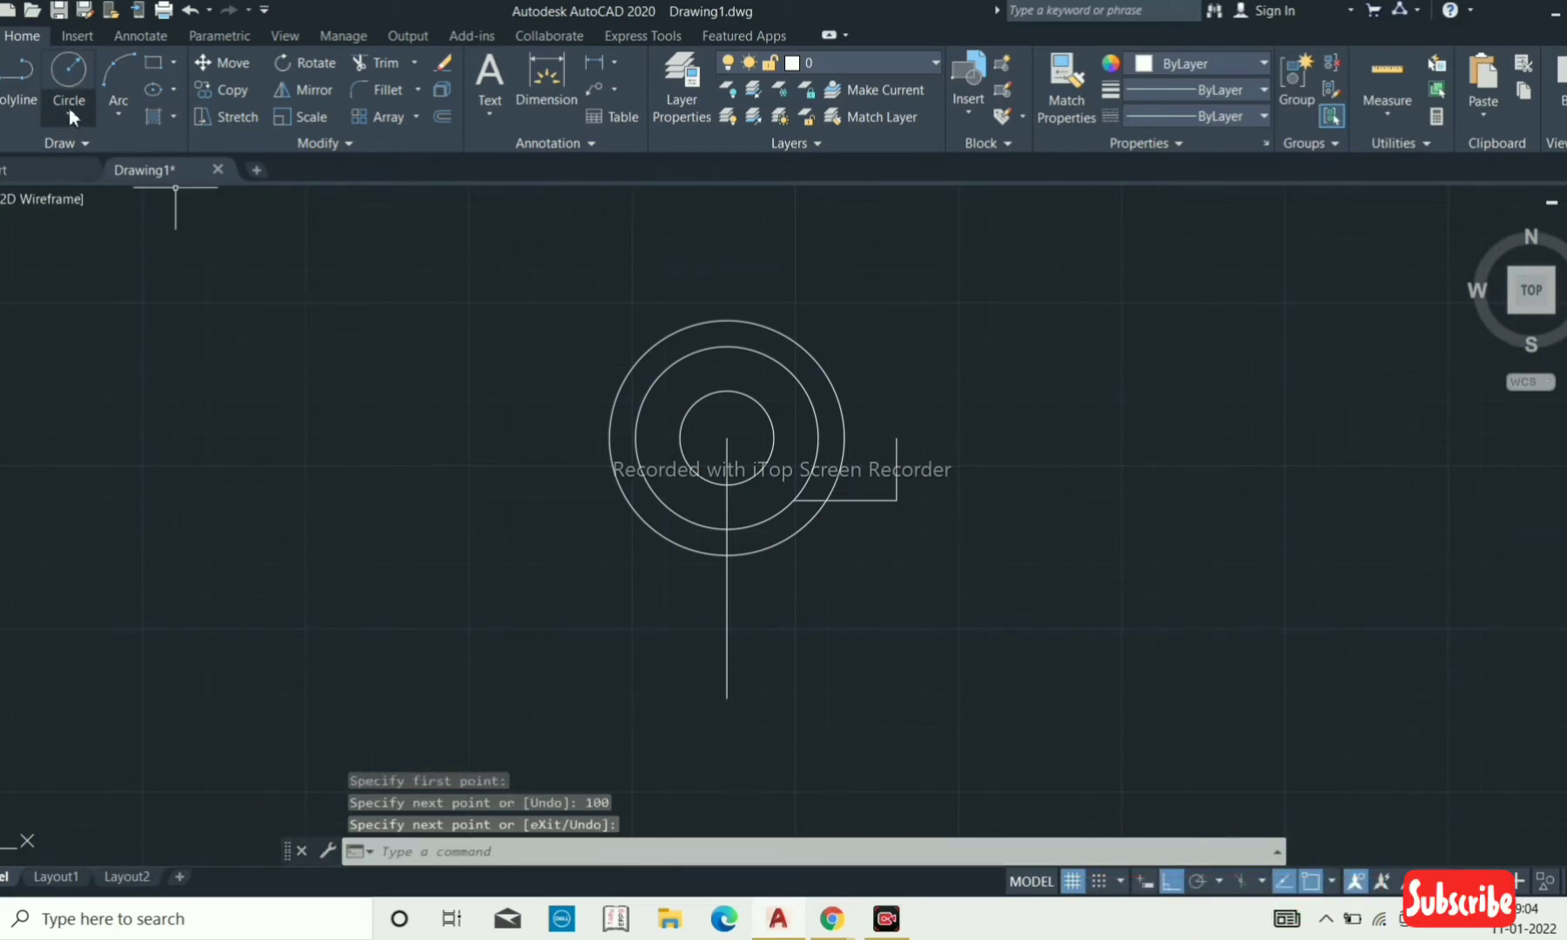
click(69, 111)
click(90, 152)
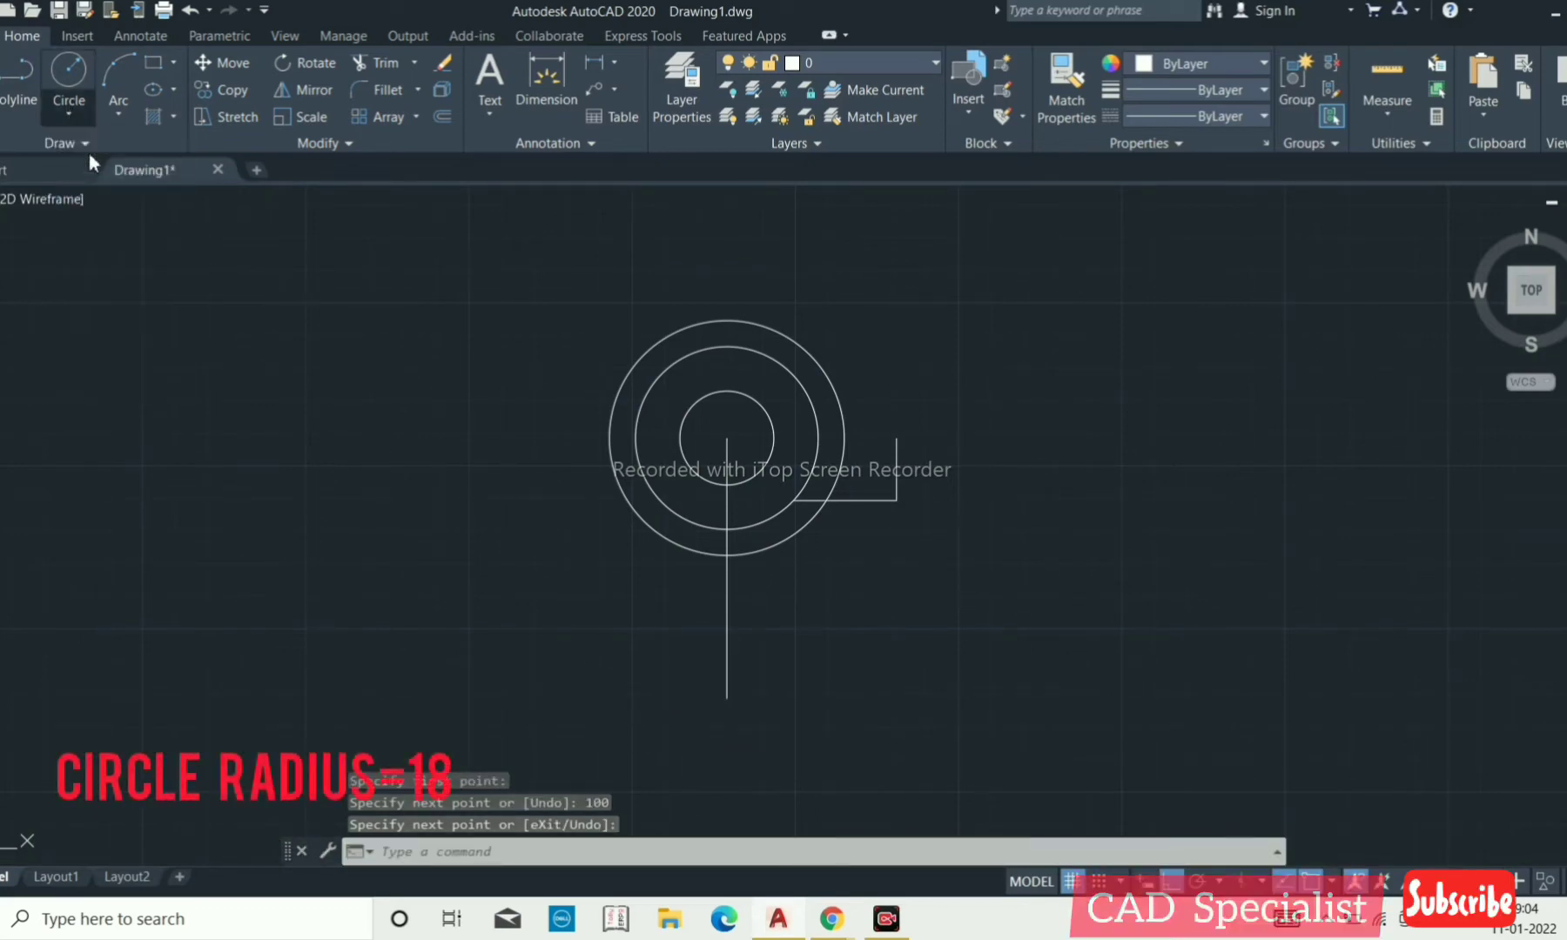
click(727, 698)
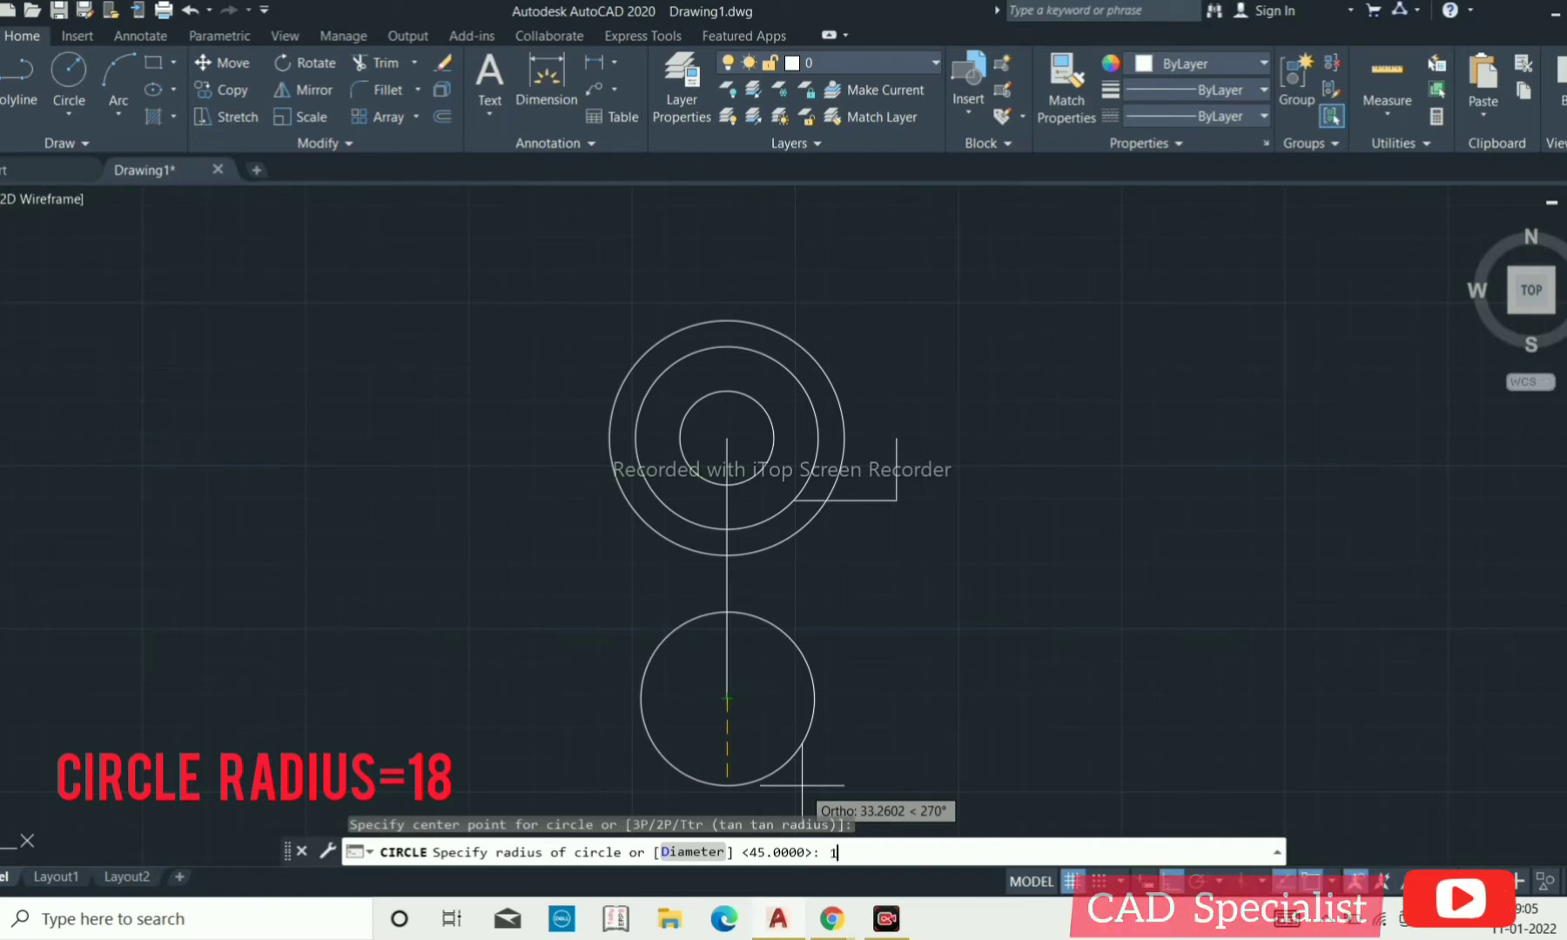
key(Return)
Draw a concentric circle of radius 24 around the lower radius-18 circle.
key(Return)
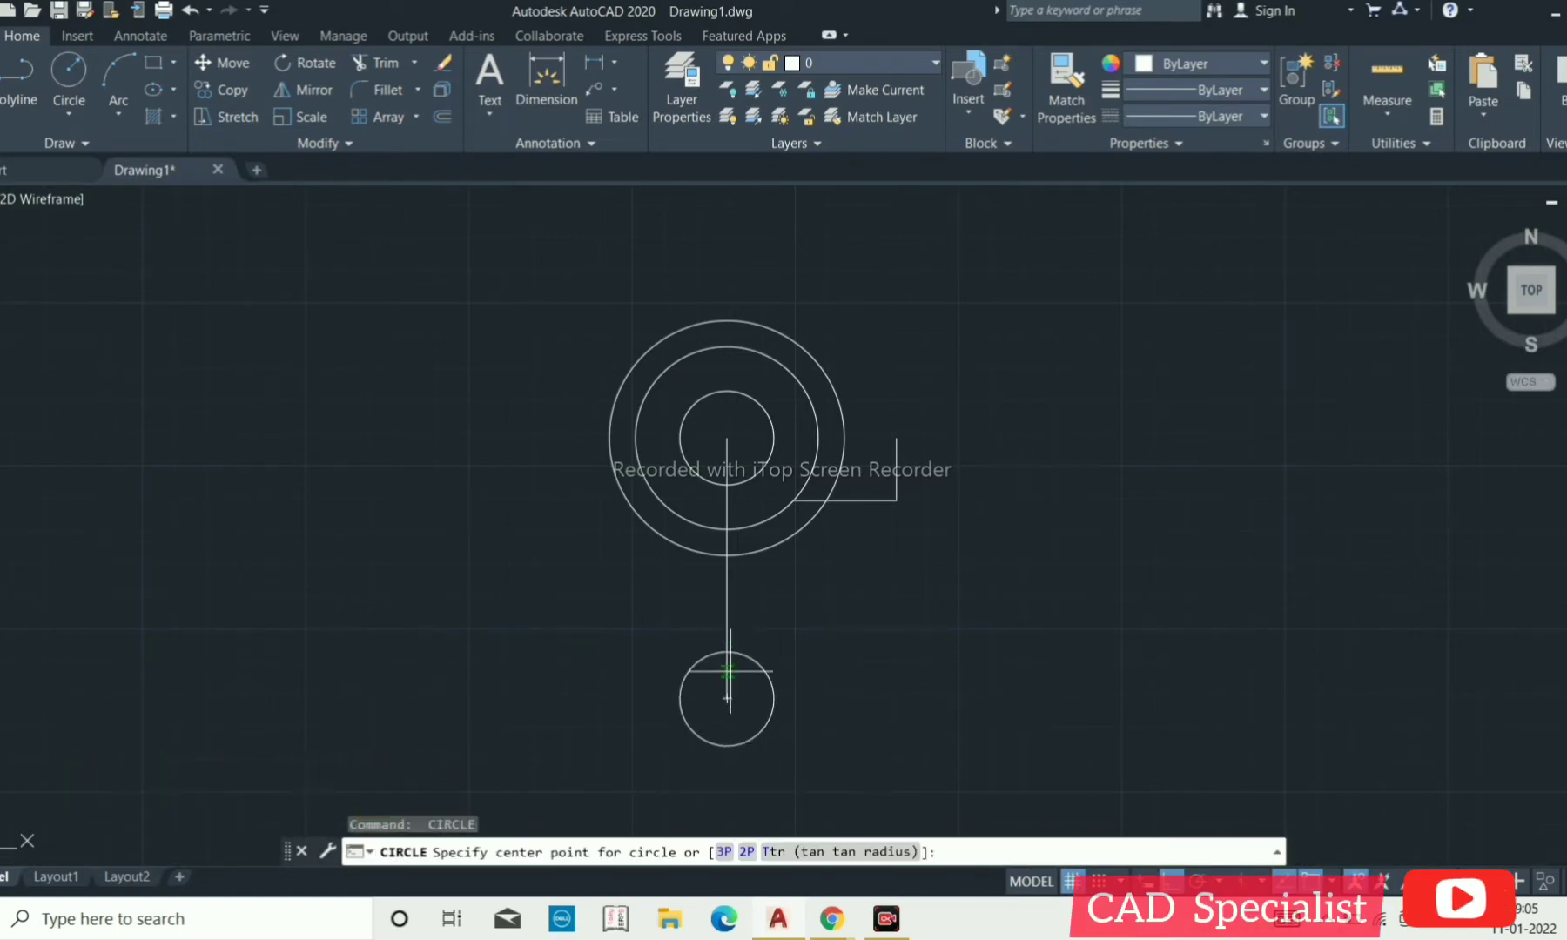
click(727, 699)
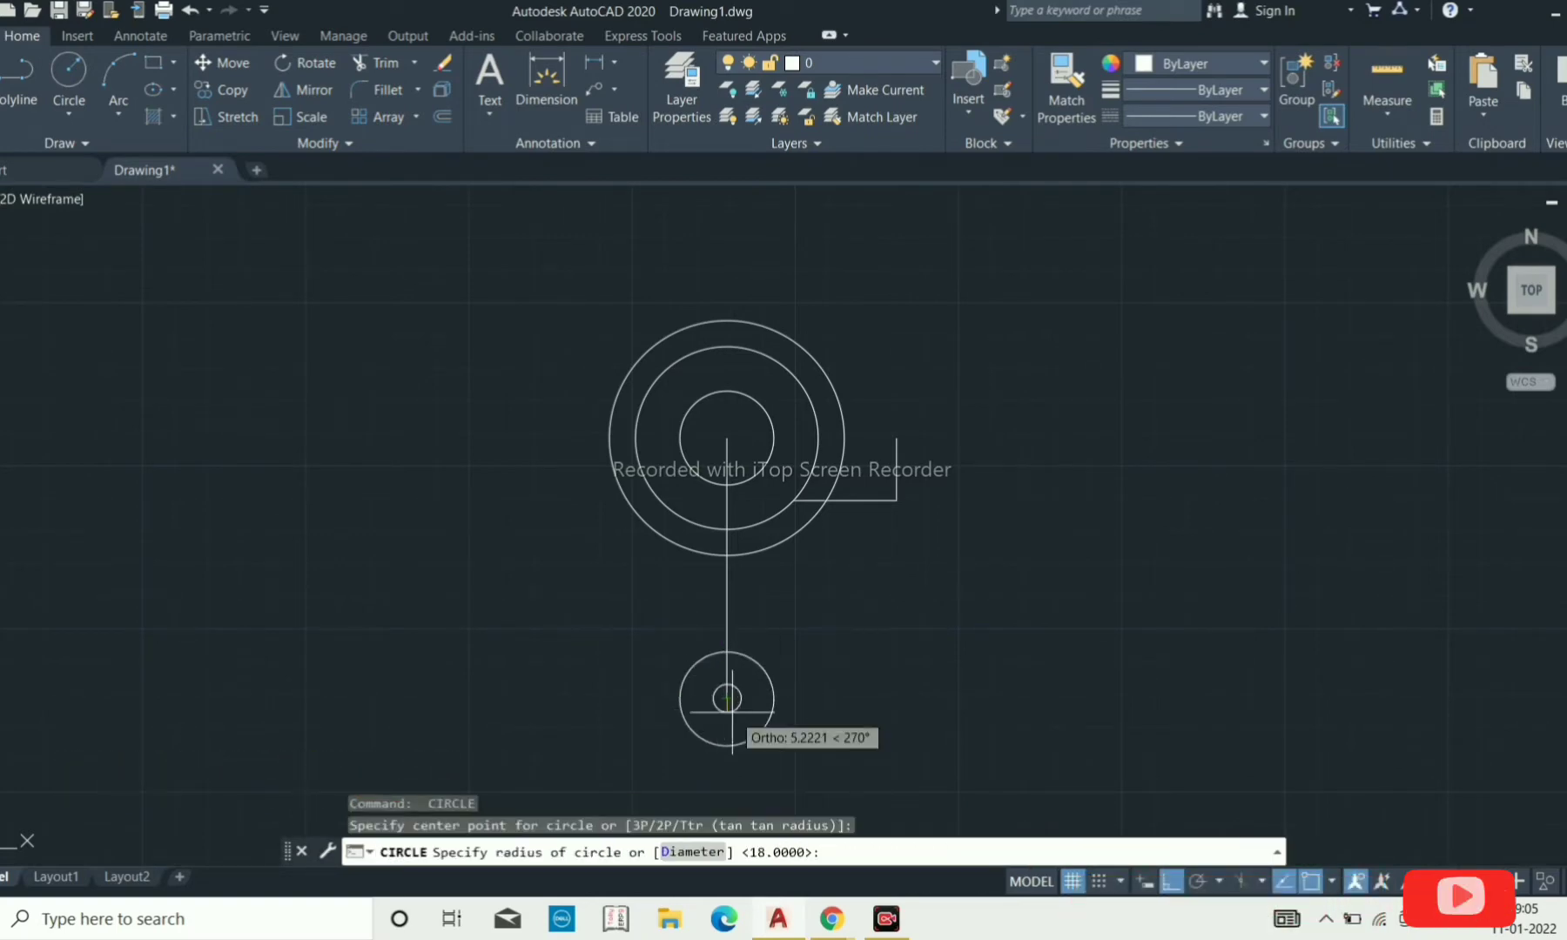
text(2)
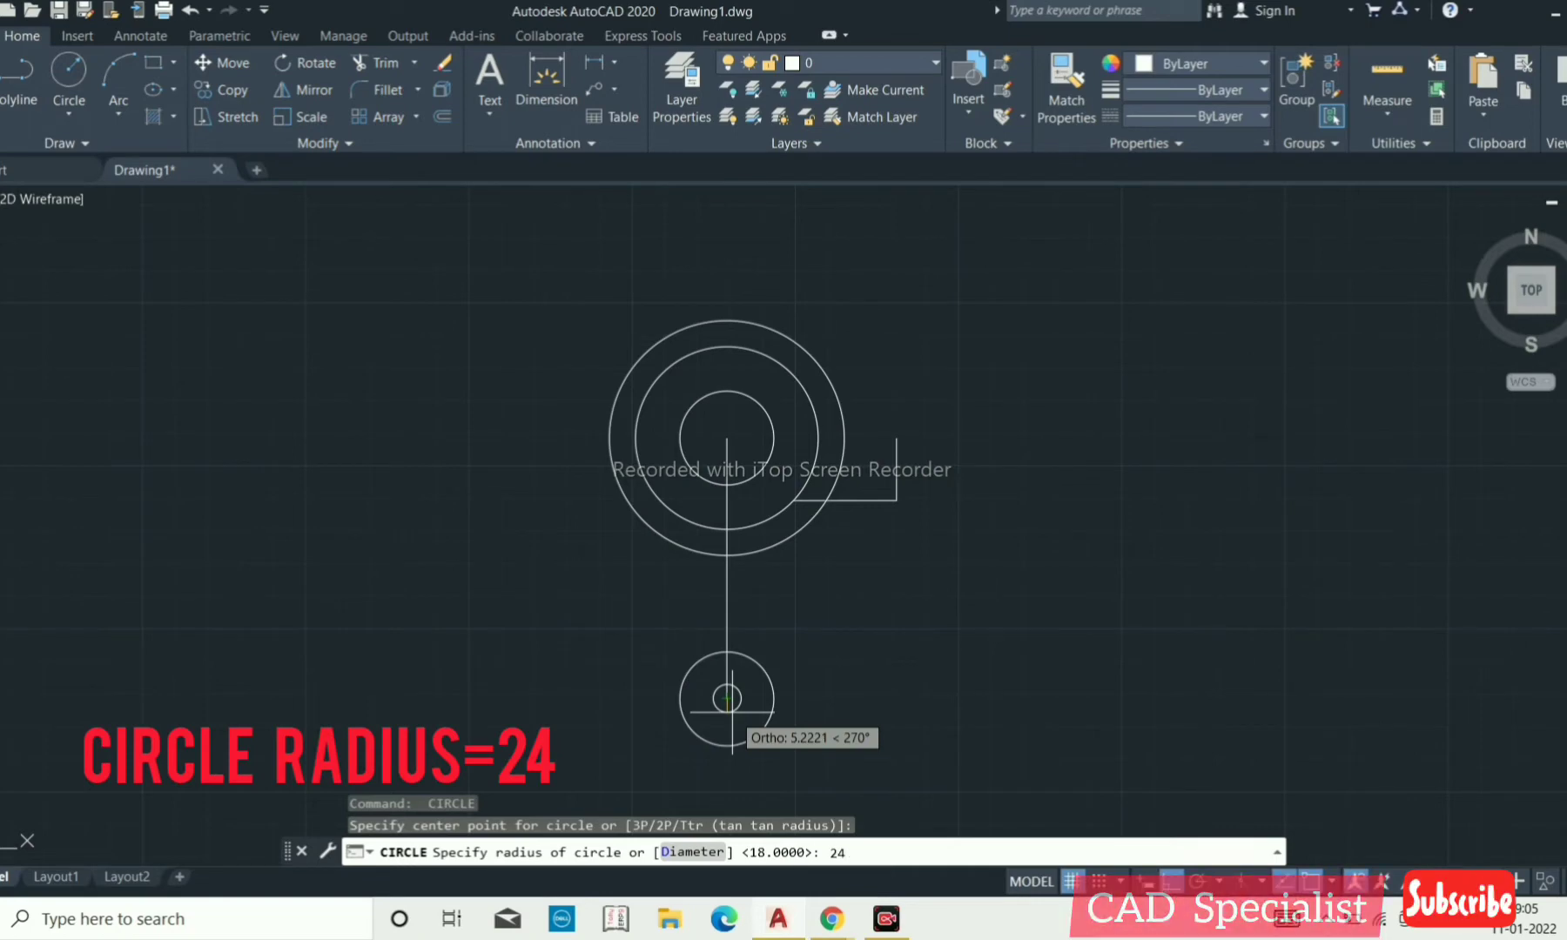
text(4)
key(Return)
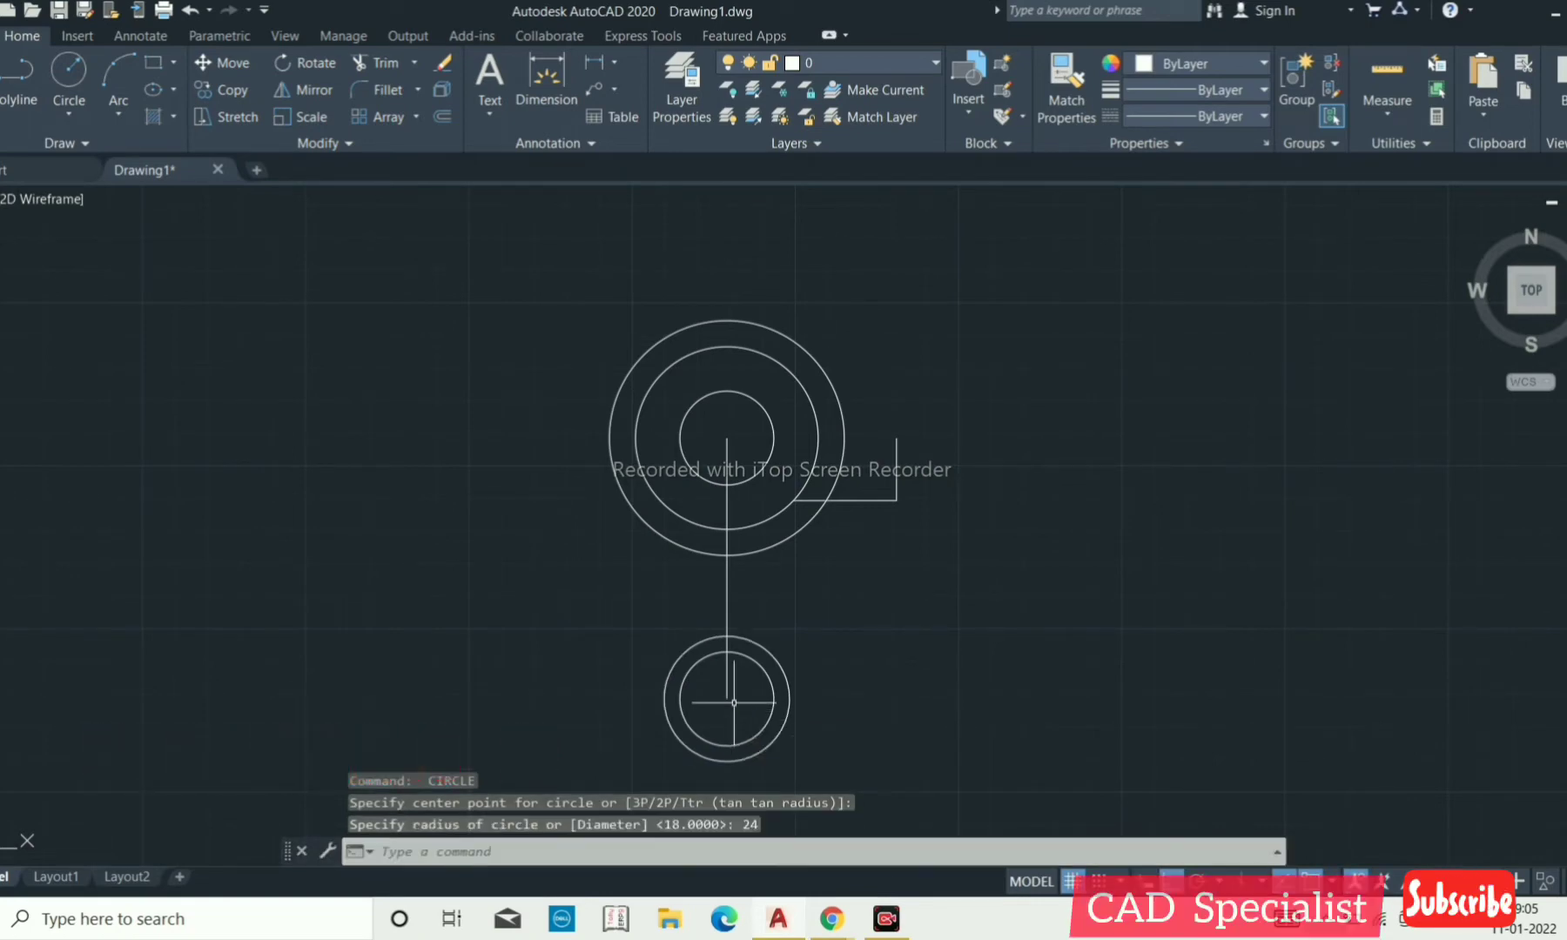
Draw a concentric circle of radius 9 inside the two lower circles.
key(Return)
click(732, 699)
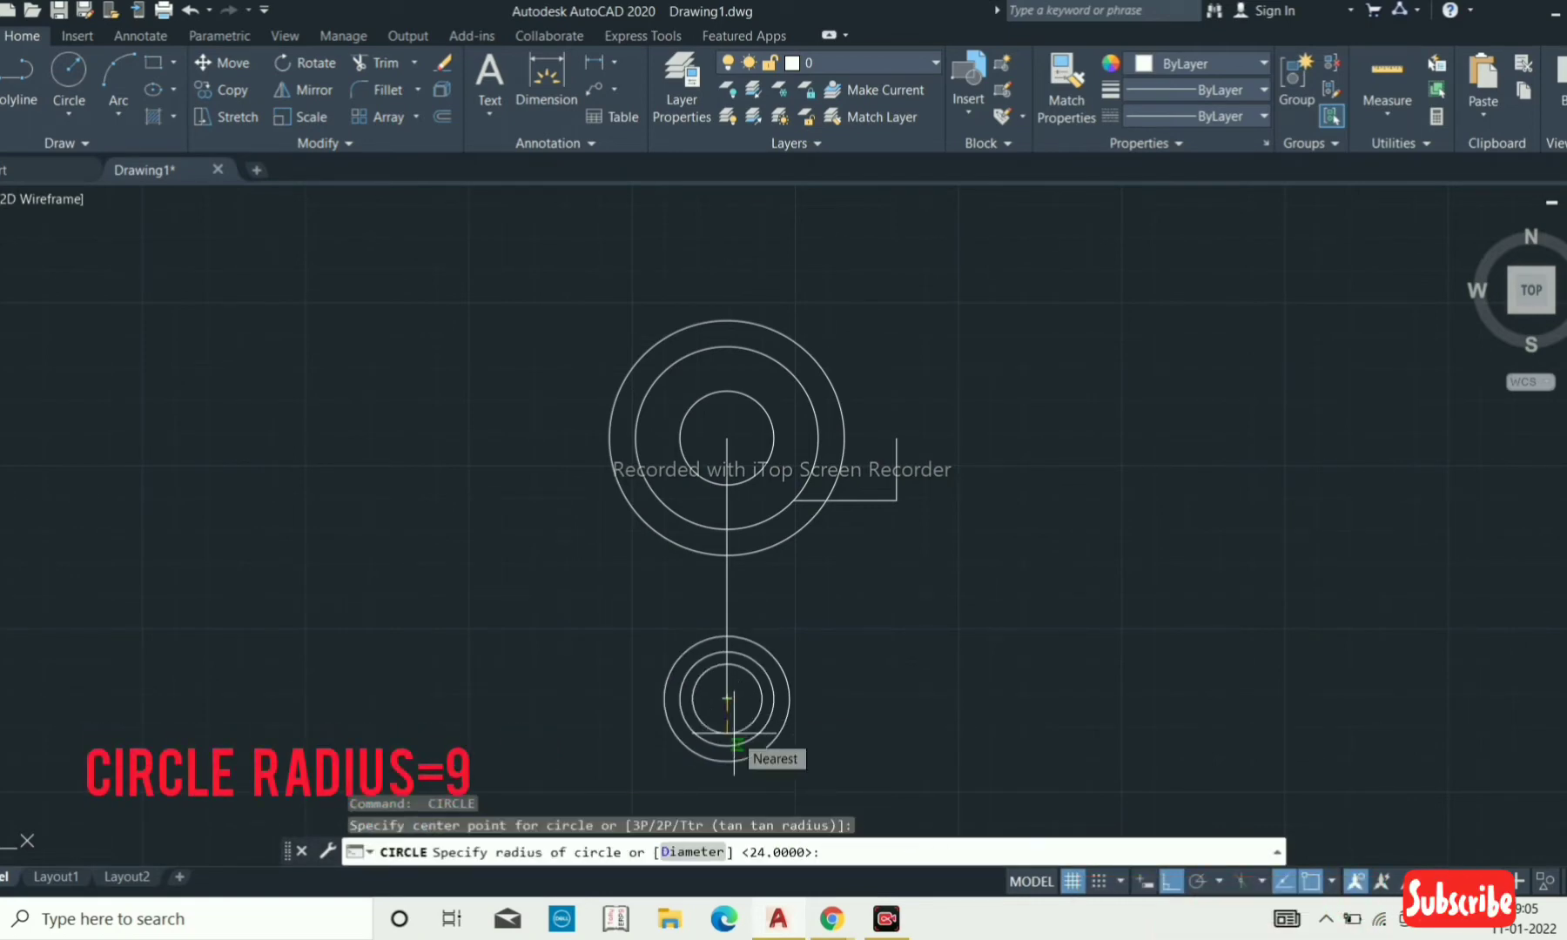
text(9)
key(Return)
scroll(723, 601, down, 4)
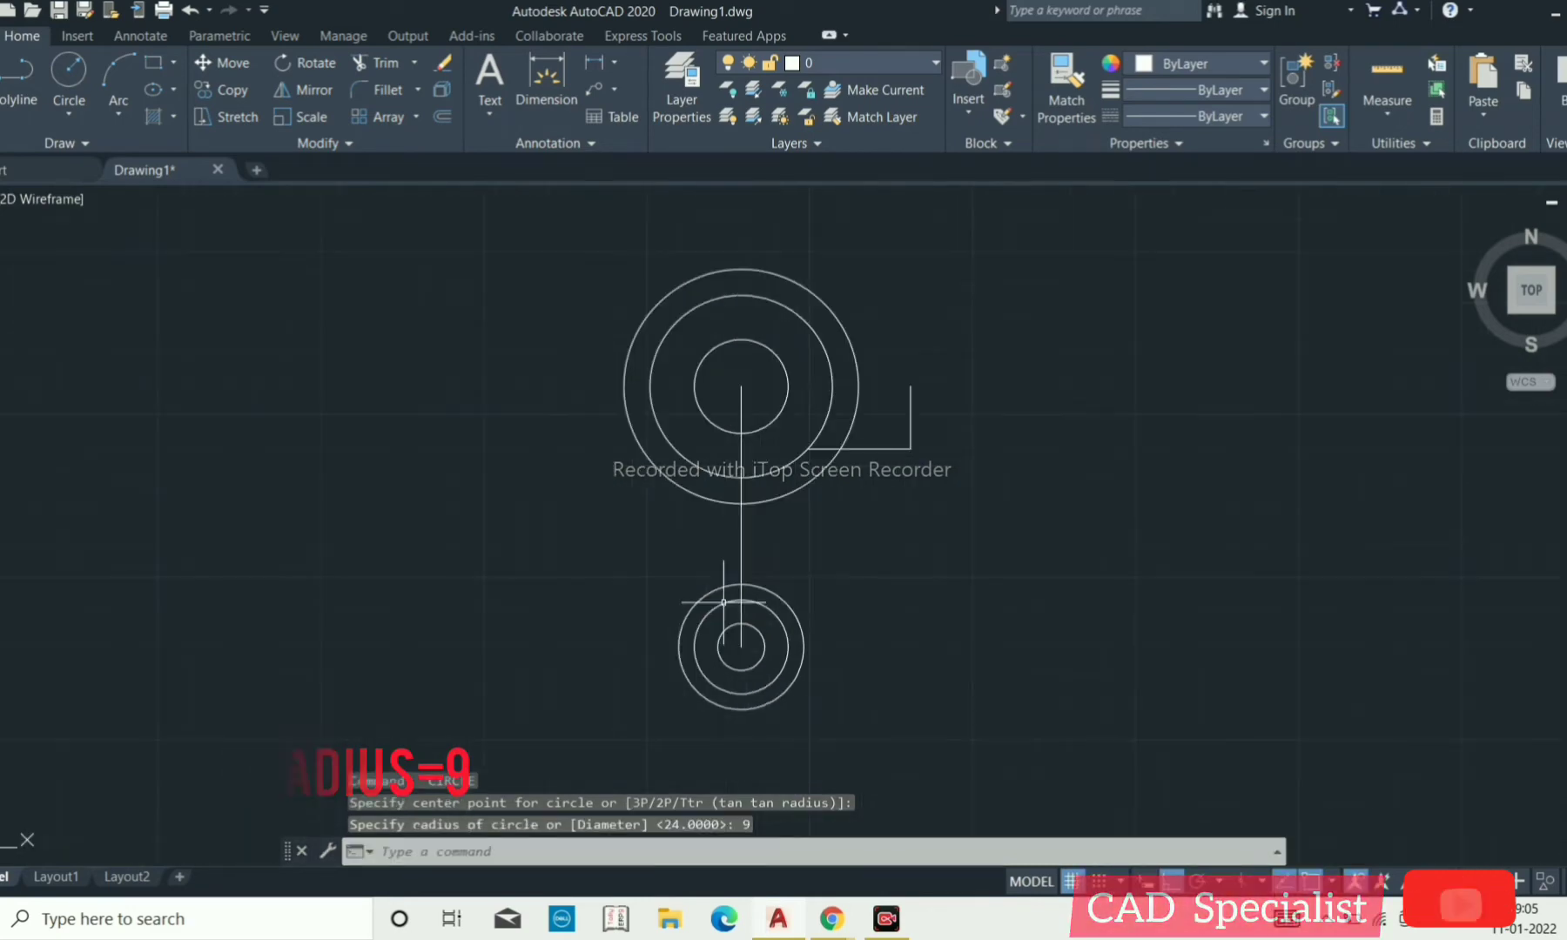
scroll(697, 622, up, 3)
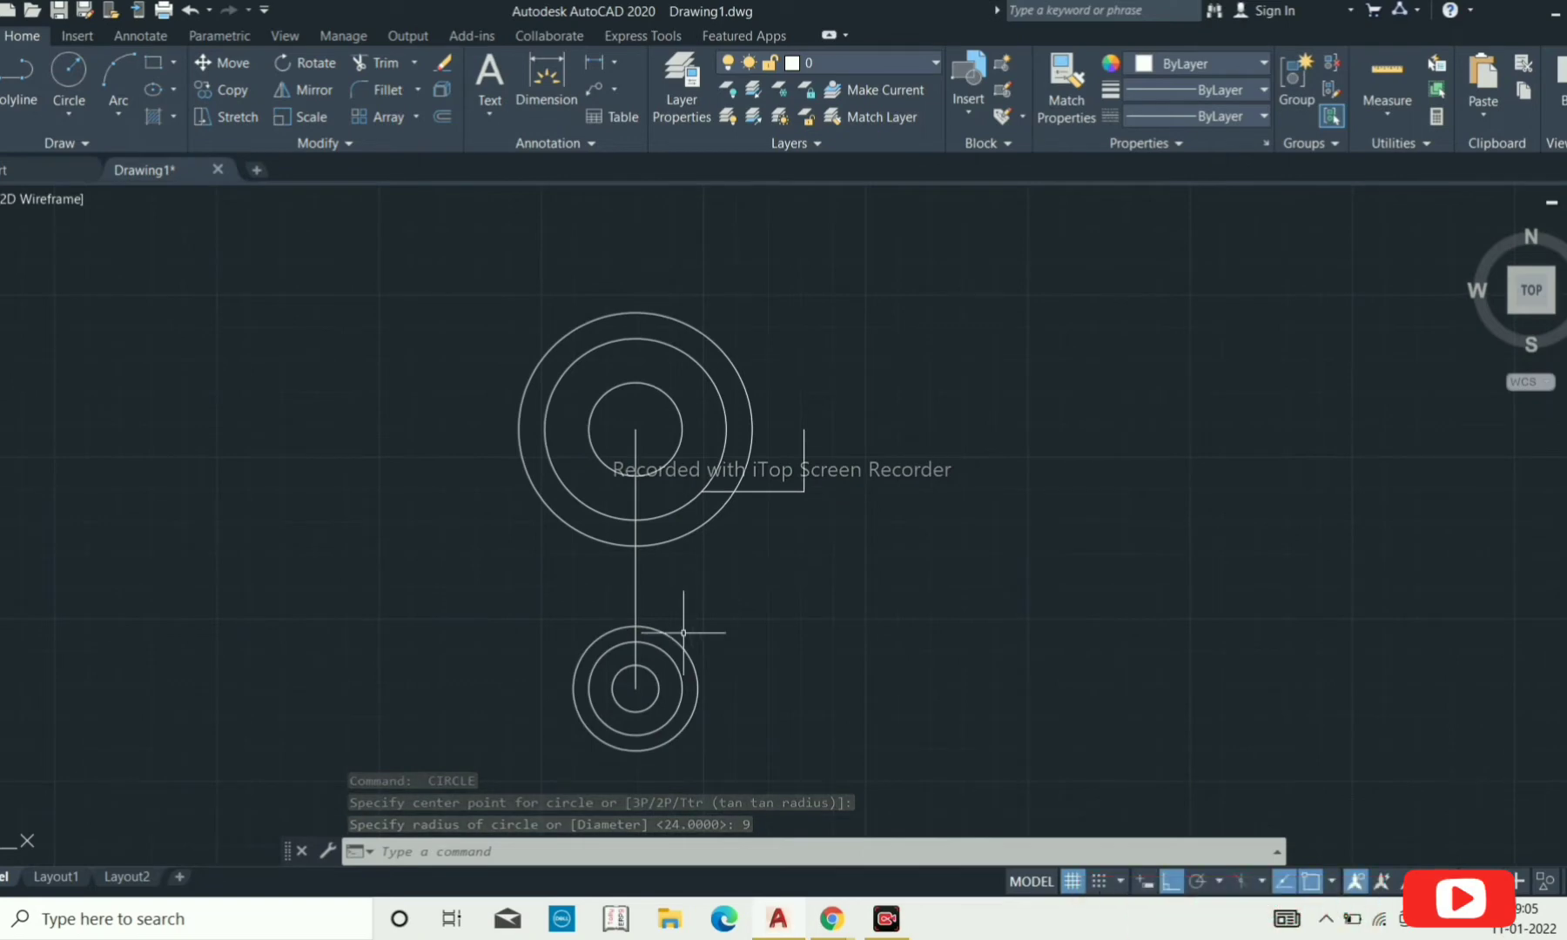
Draw a vertical line from the right quadrant of the lower radius-24 circle up past the edge of the radius-45 circle.
text(l)
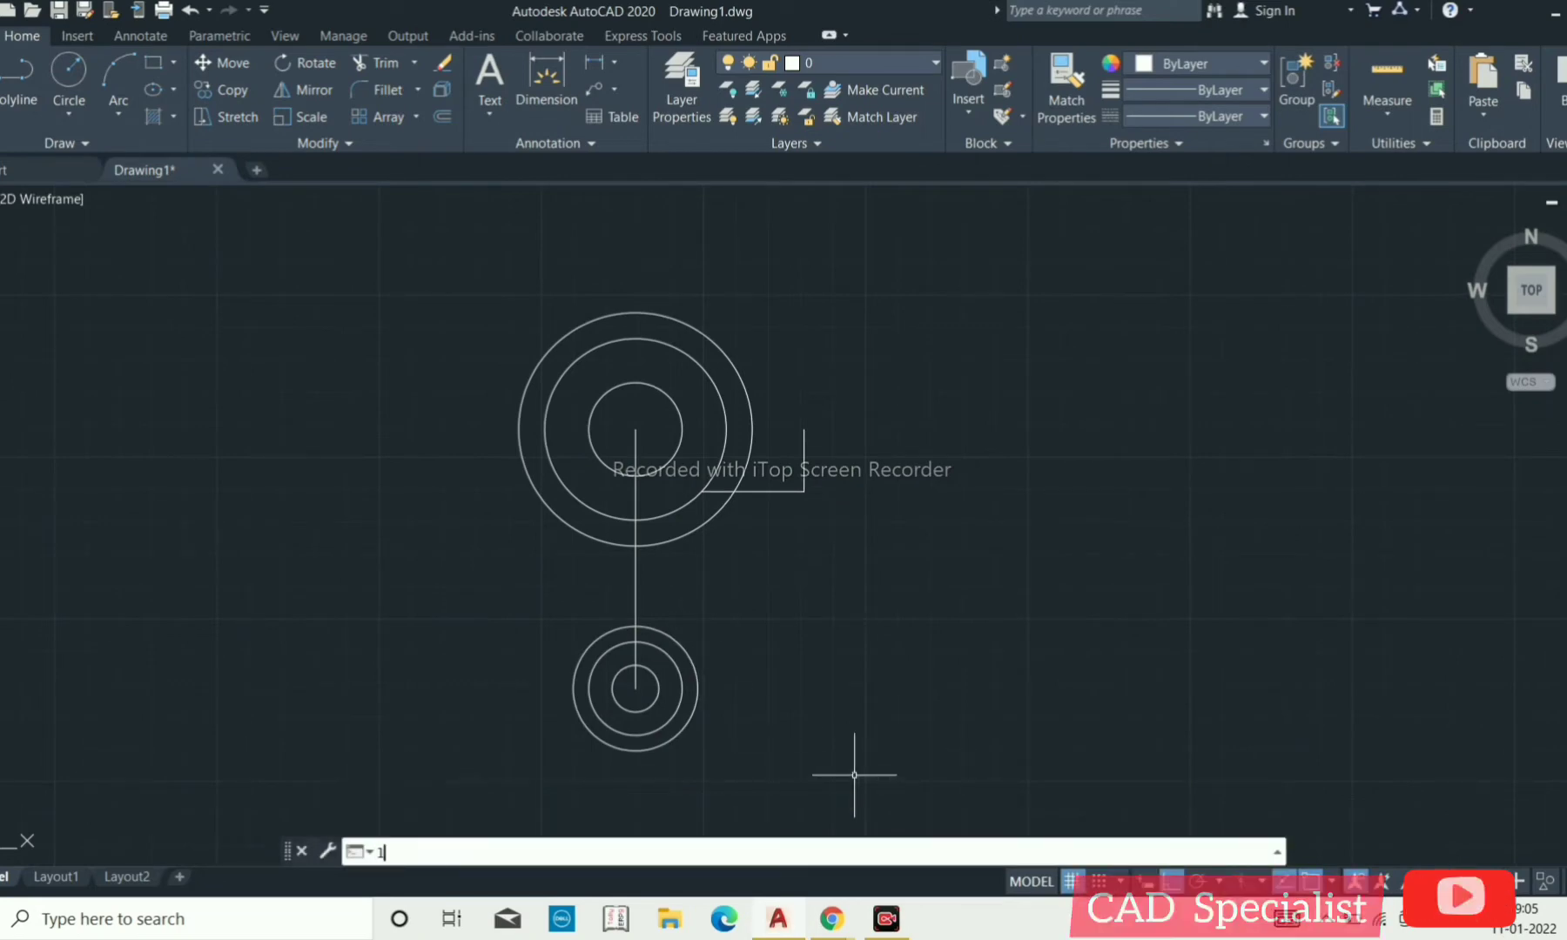
key(Return)
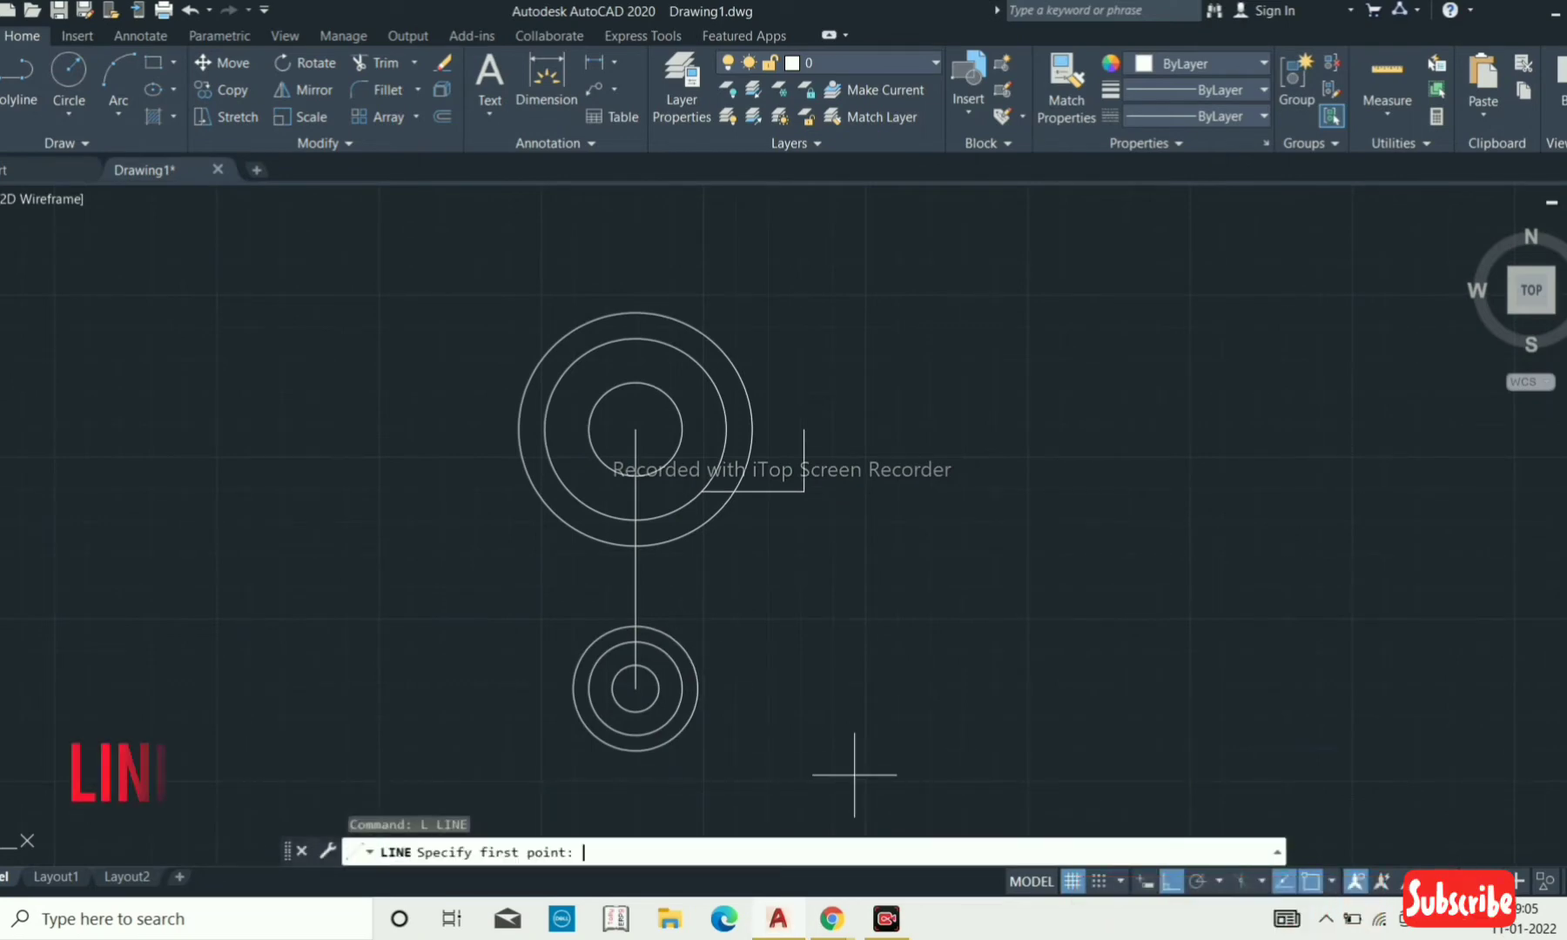
click(698, 688)
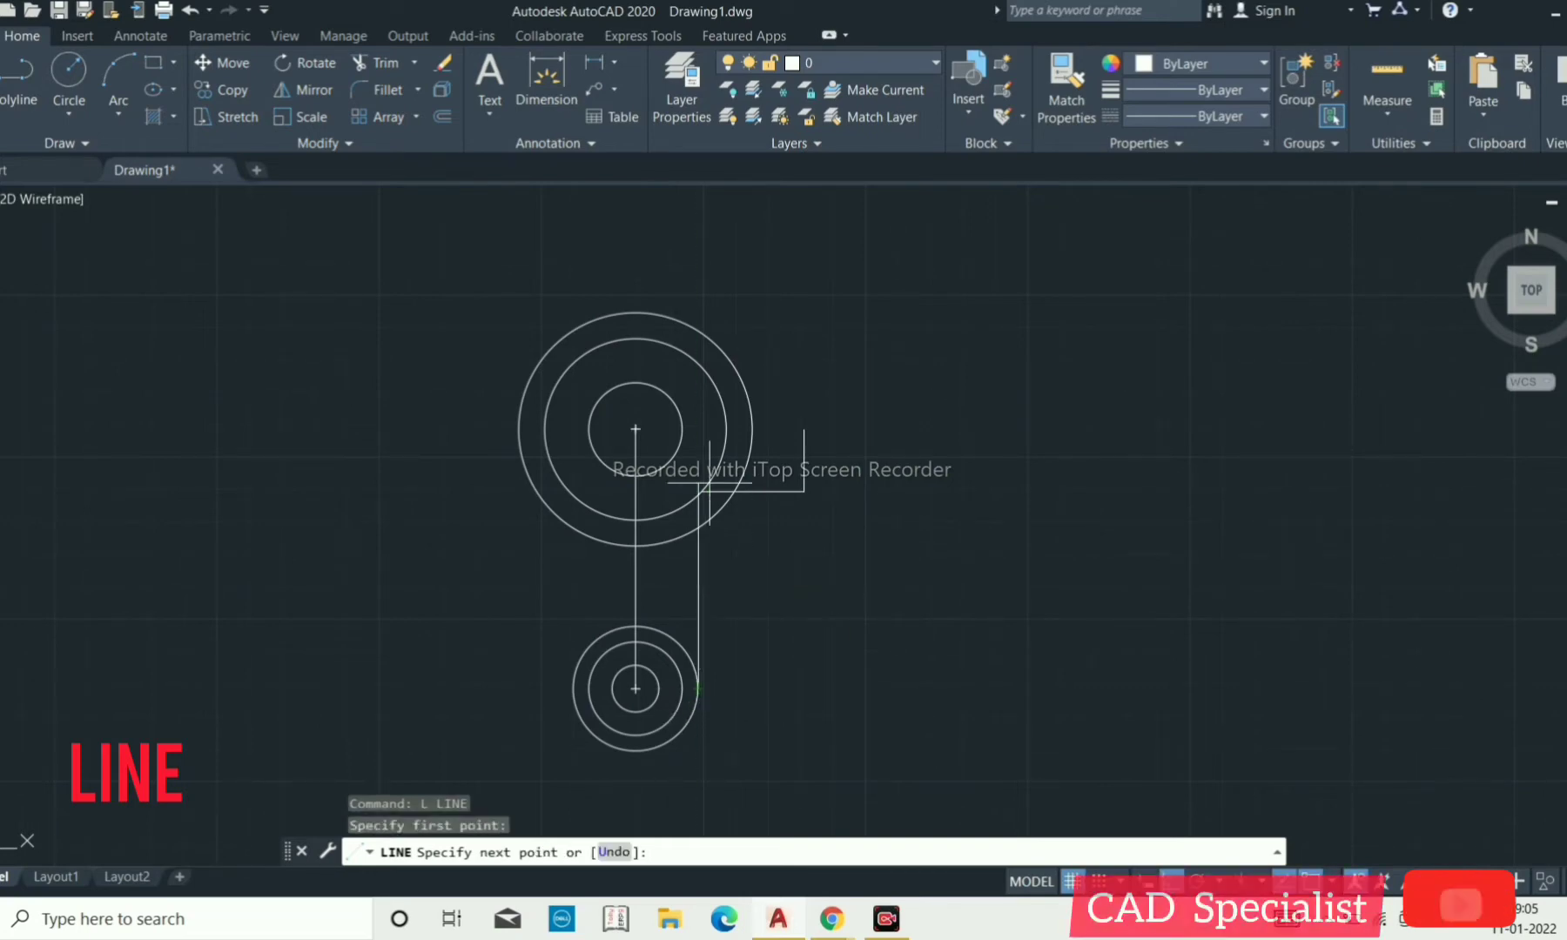
scroll(708, 520, up, 2)
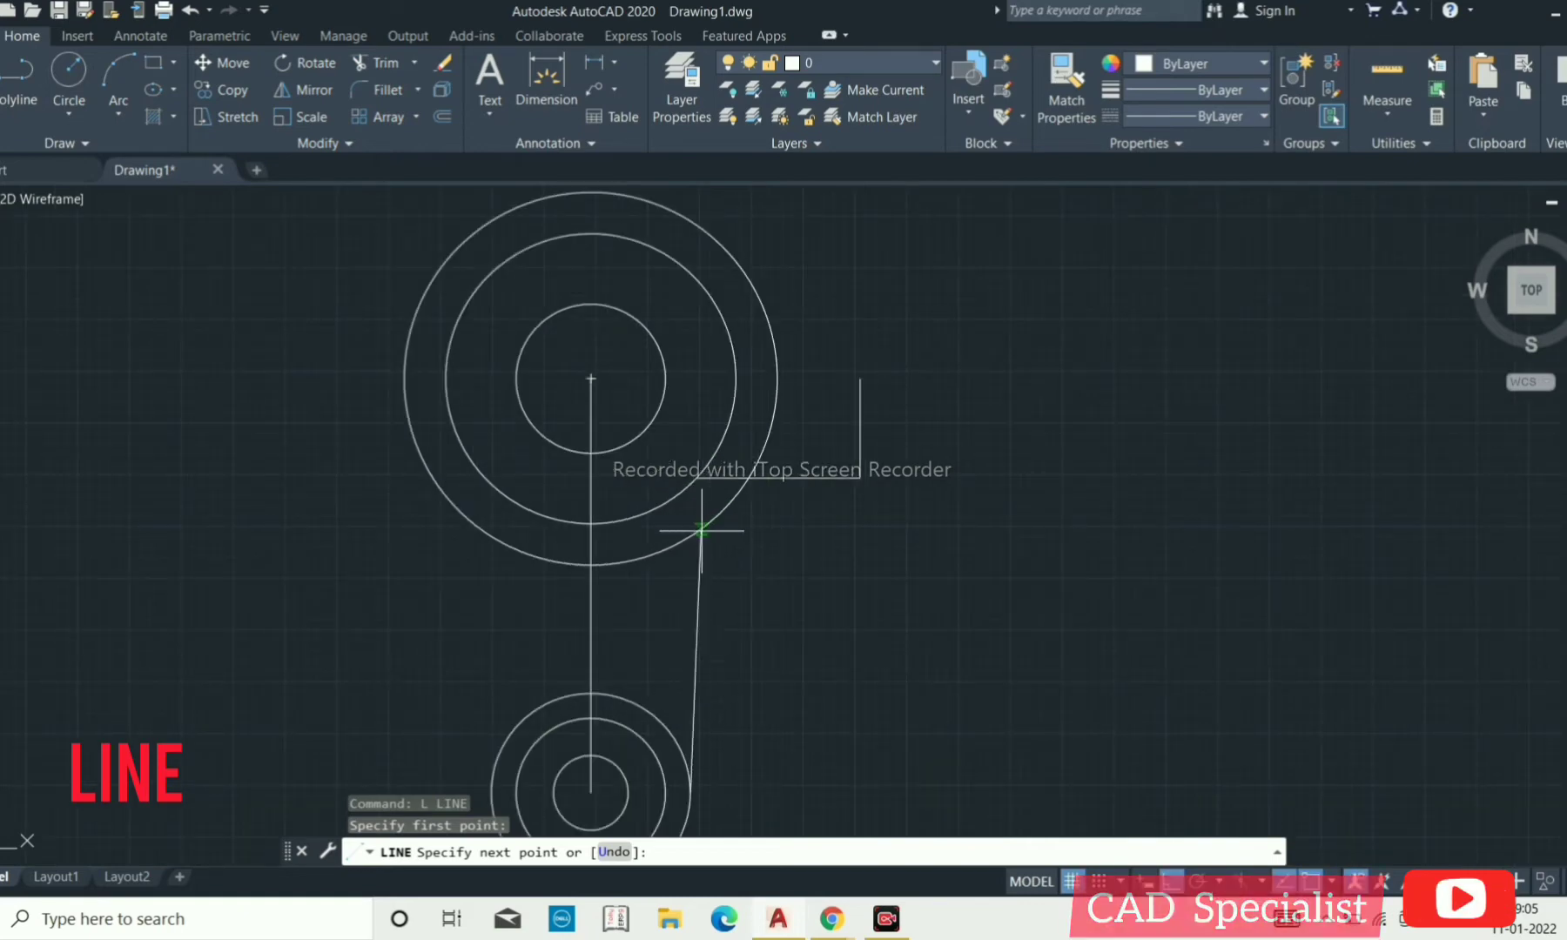
click(690, 514)
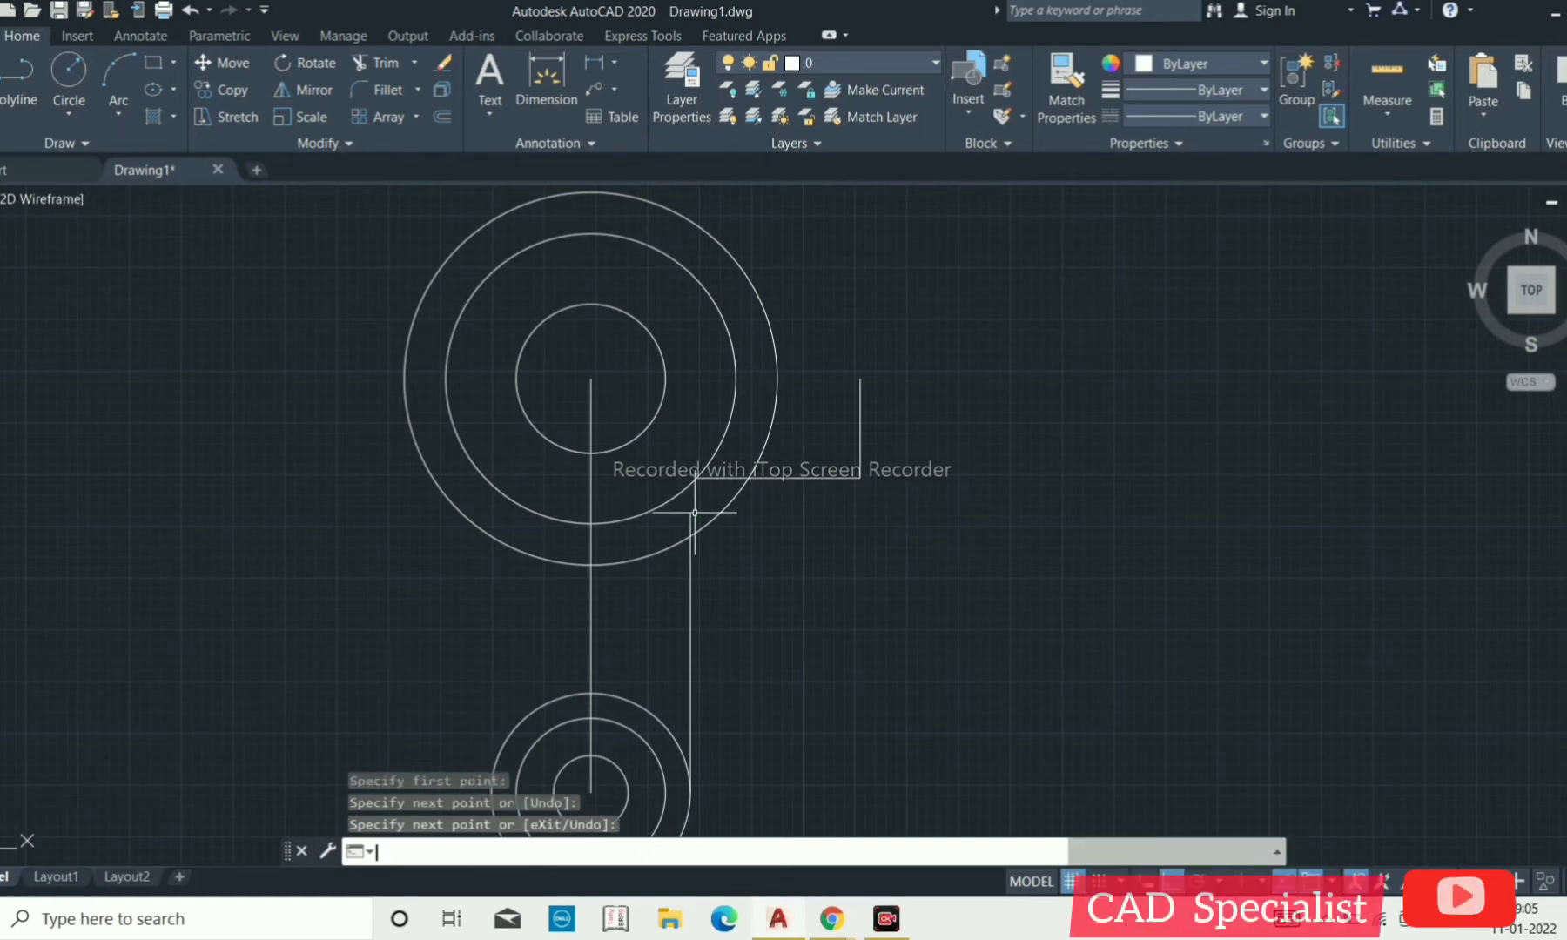
key(Return)
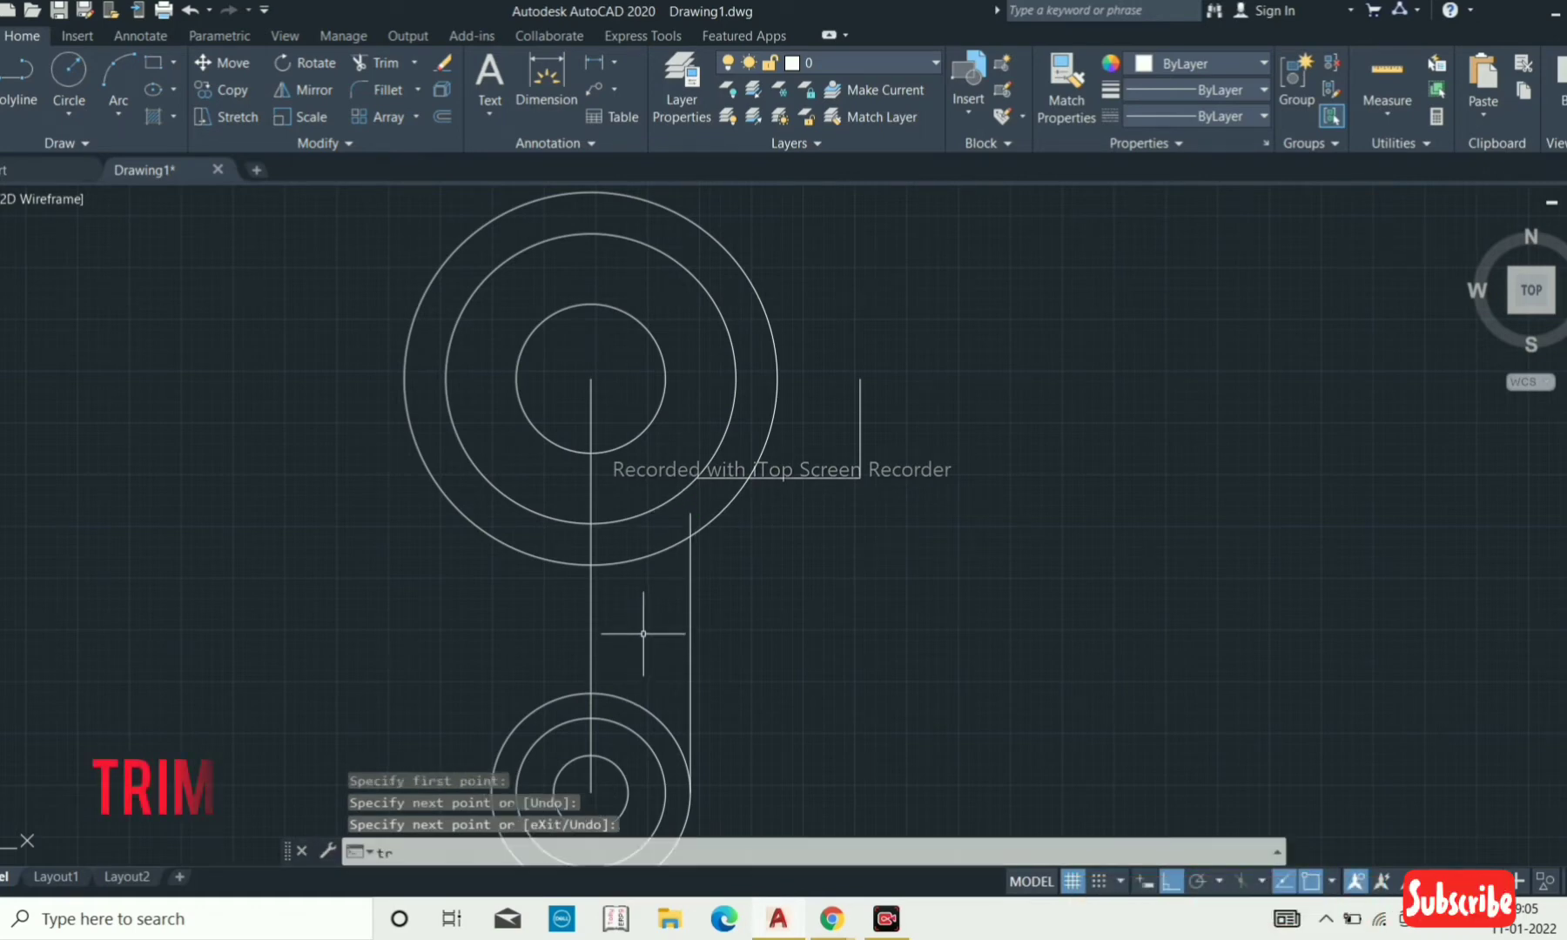
Trim the new vertical line's end inside the radius-45 circle, and trim that circle, keeping its arc between this line and the lower horizontal line.
text(tr)
key(Return)
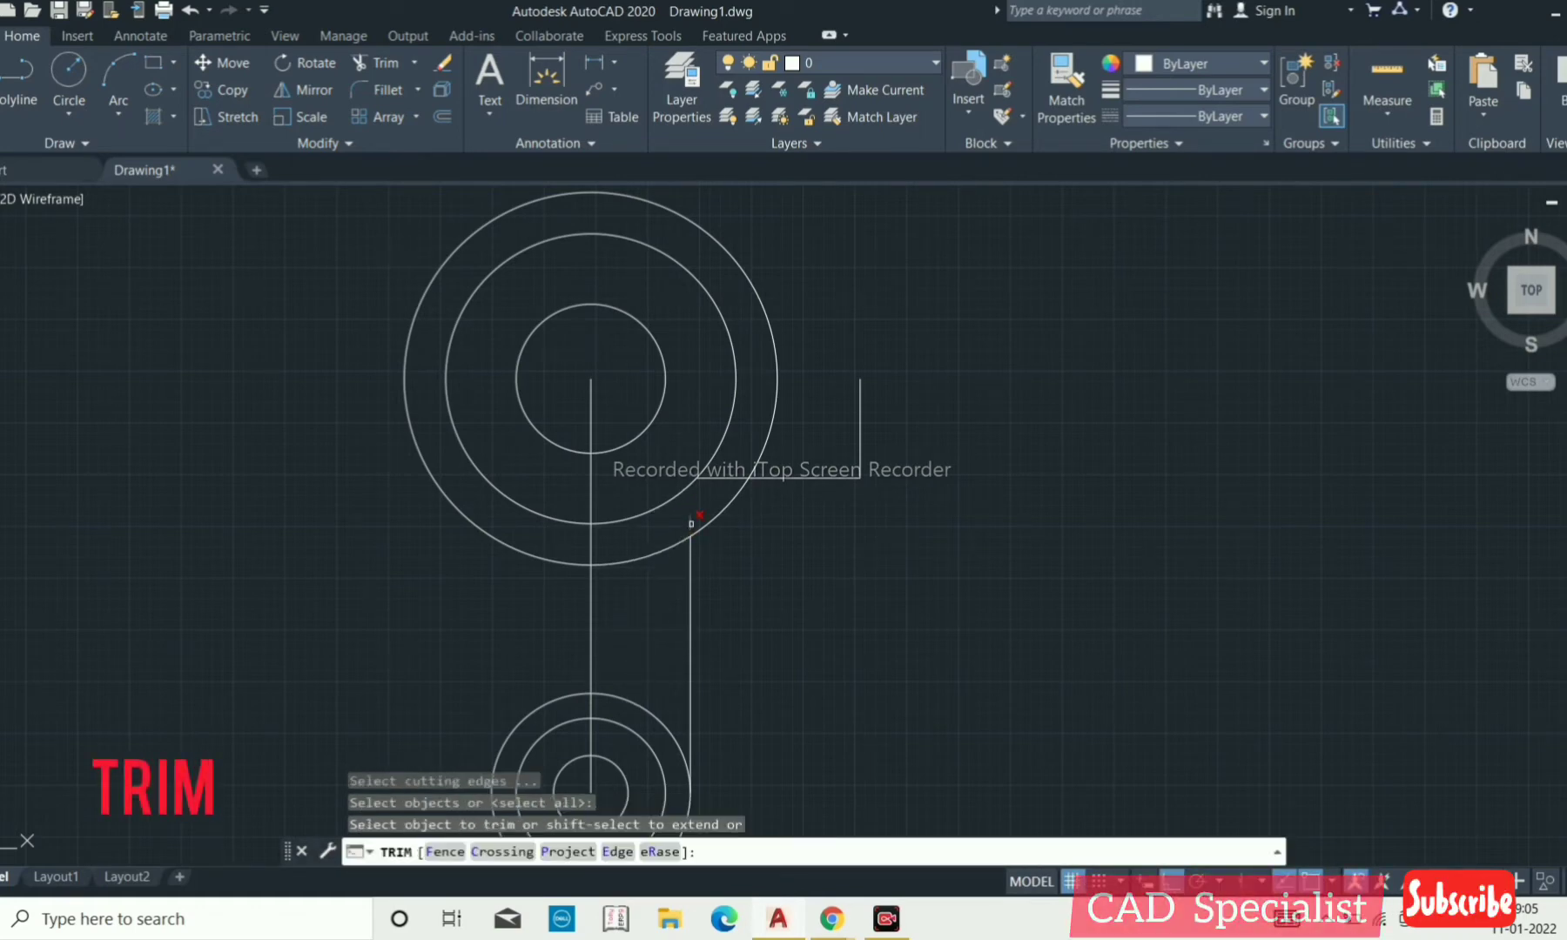
click(691, 523)
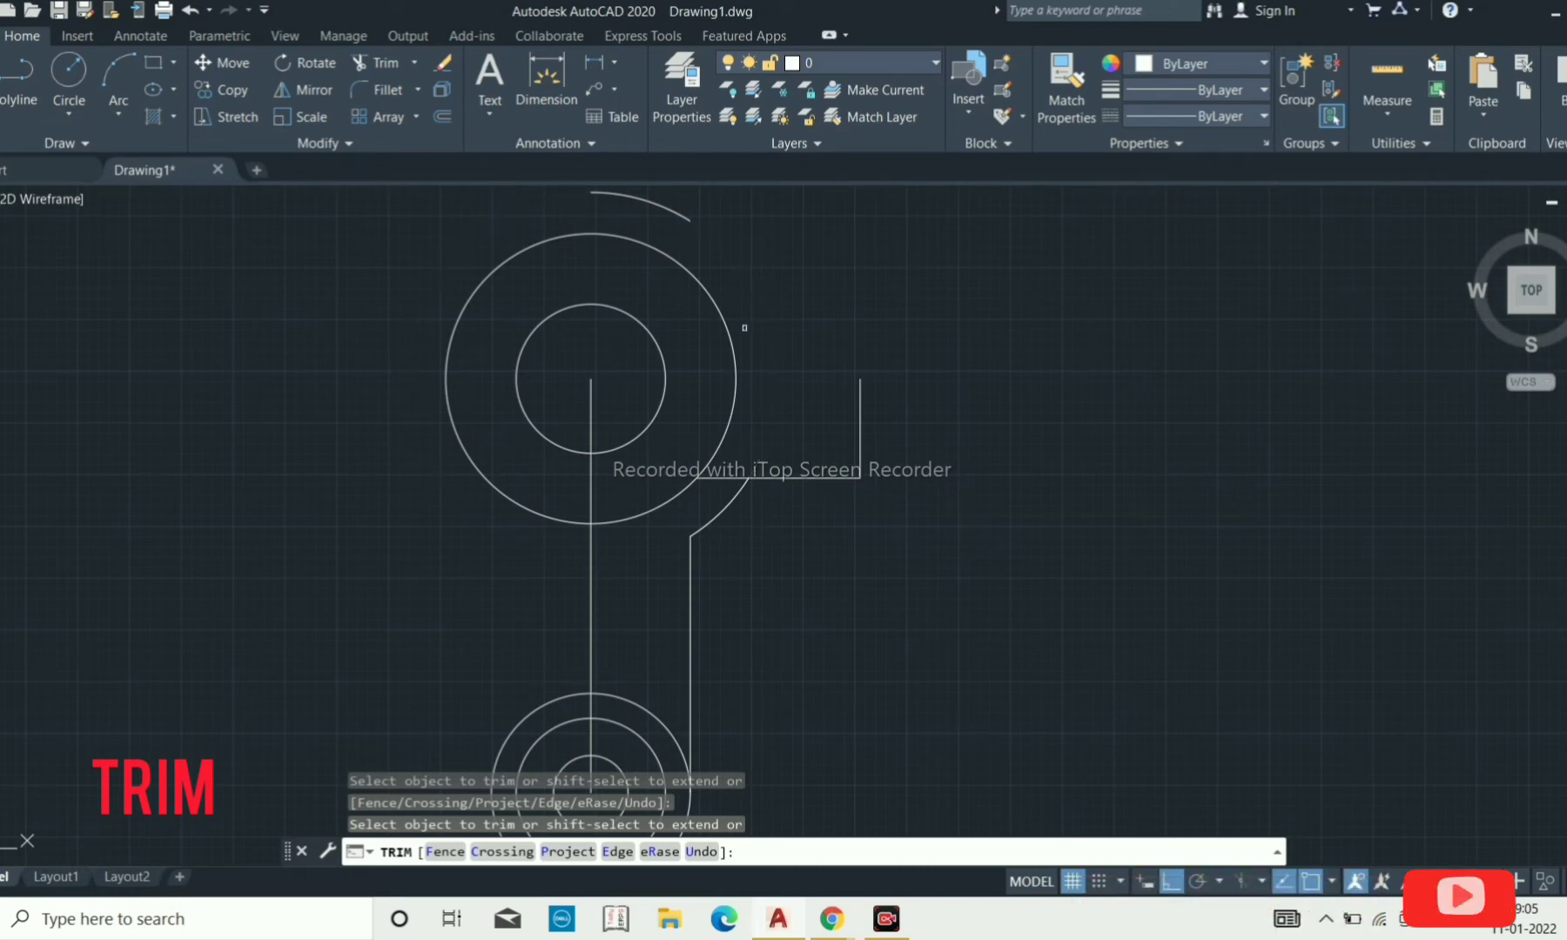
key(Return)
Erase the leftover upper arc of the radius-45 circle and the vertical line joining the two circle centres.
click(731, 250)
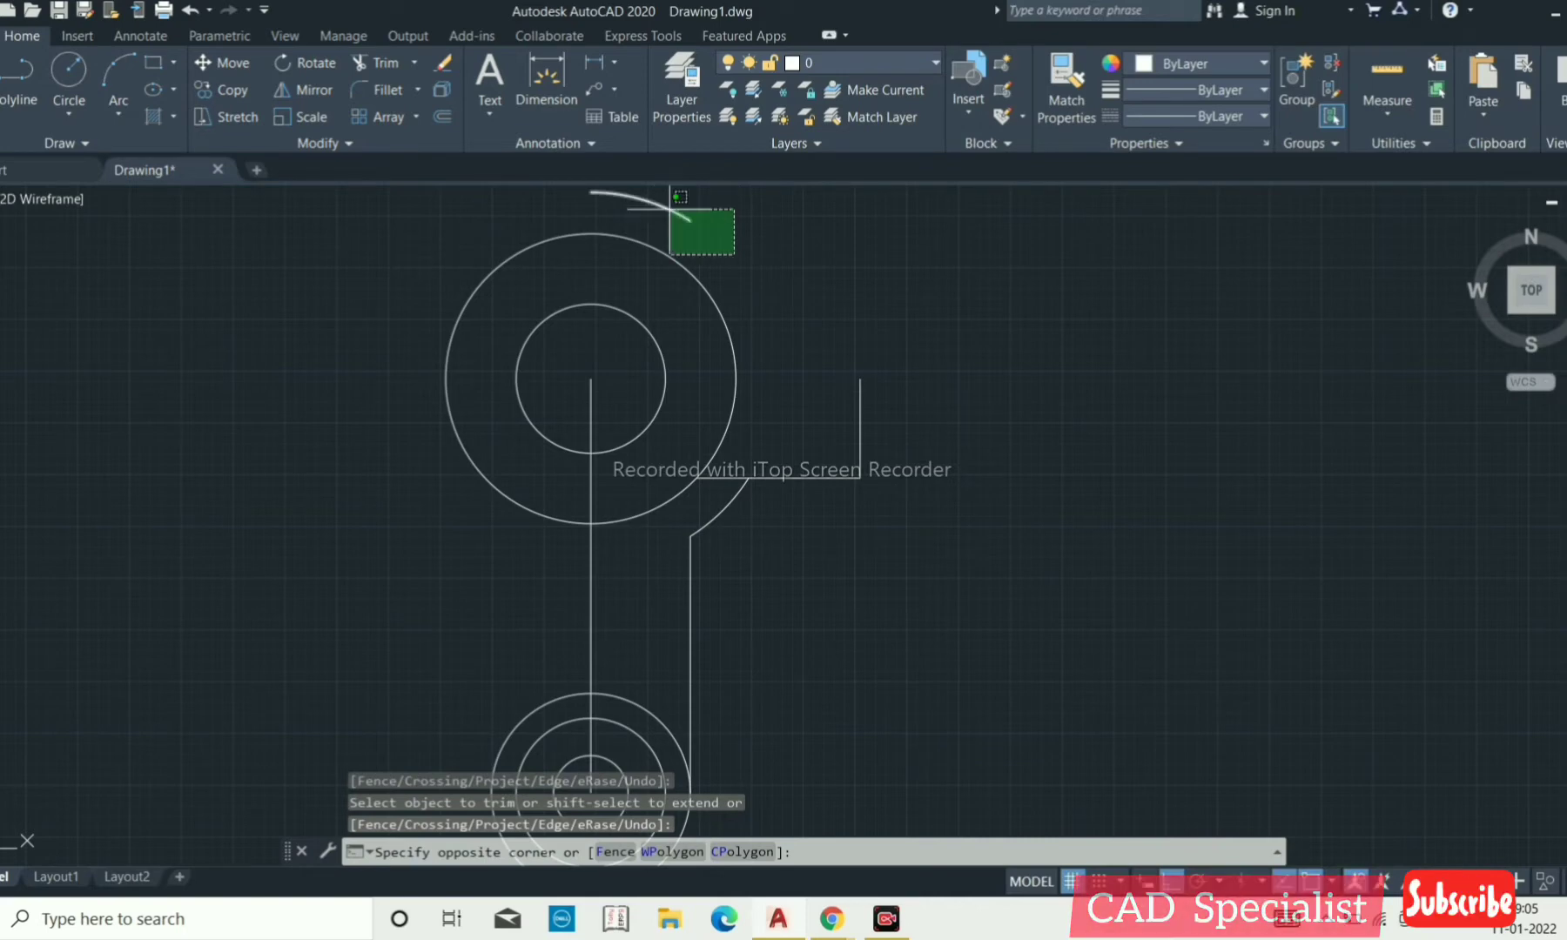
click(670, 209)
key(Delete)
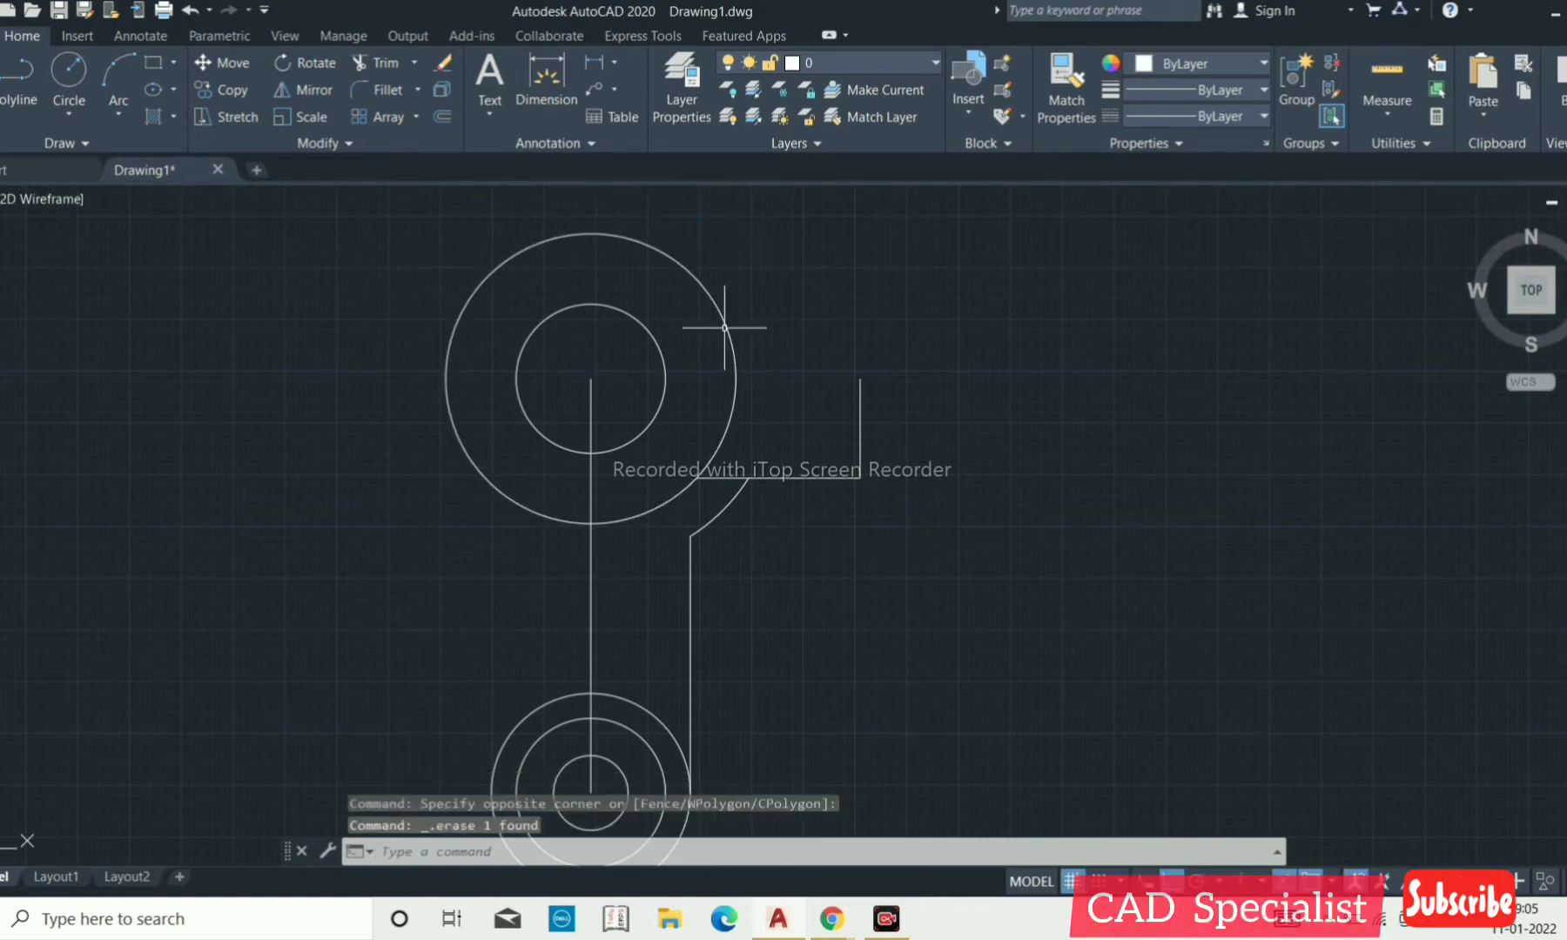
click(648, 644)
click(584, 613)
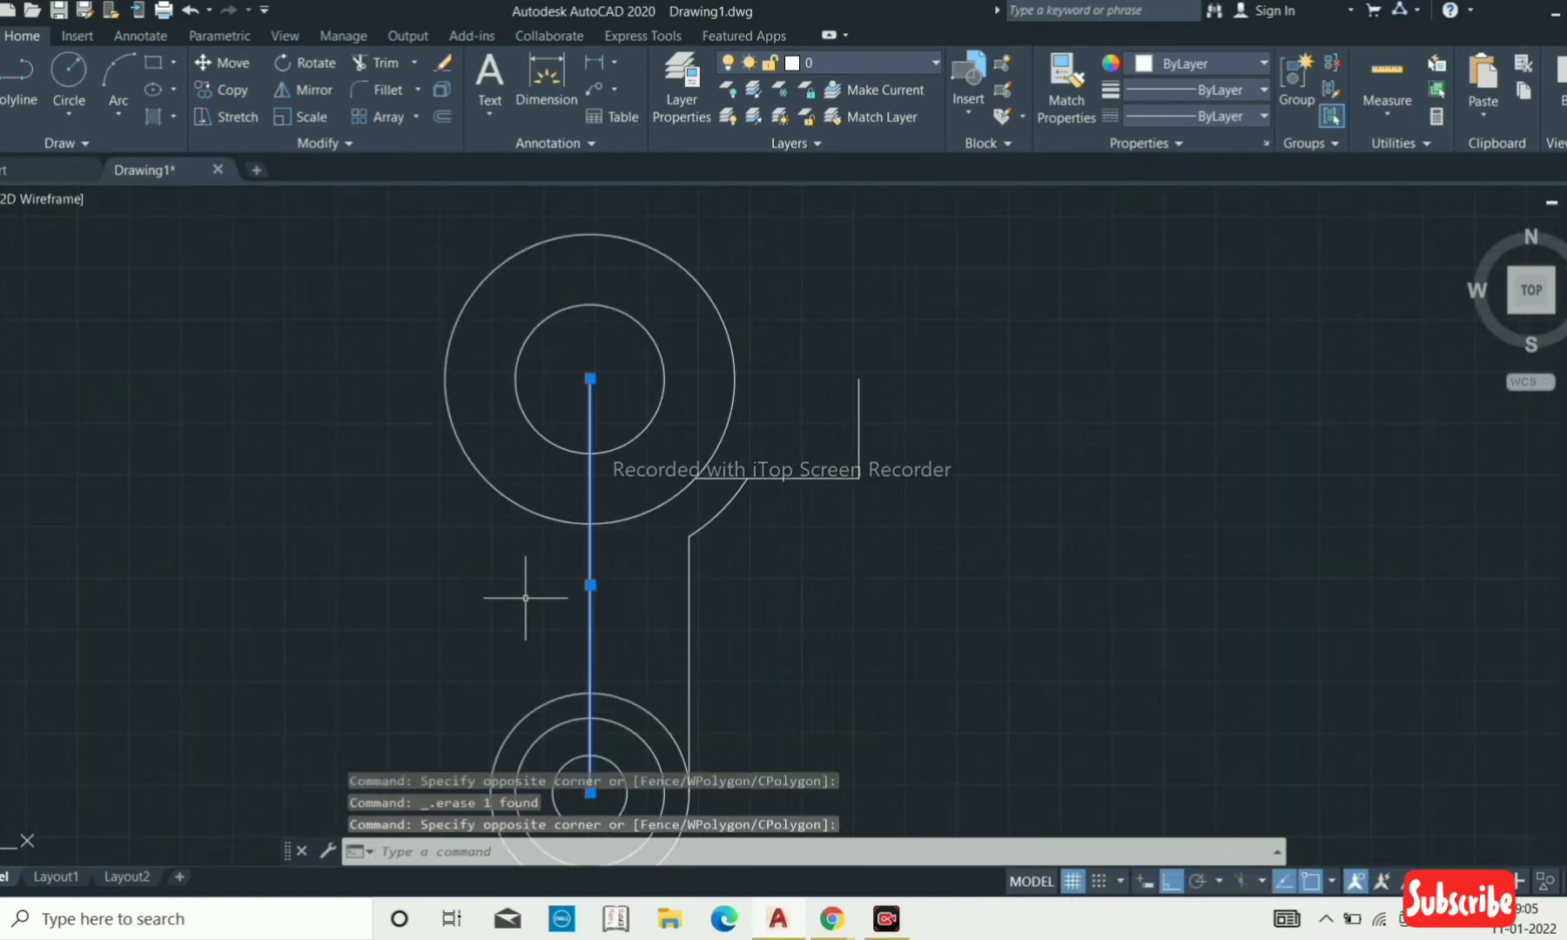
key(Delete)
scroll(542, 518, down, 4)
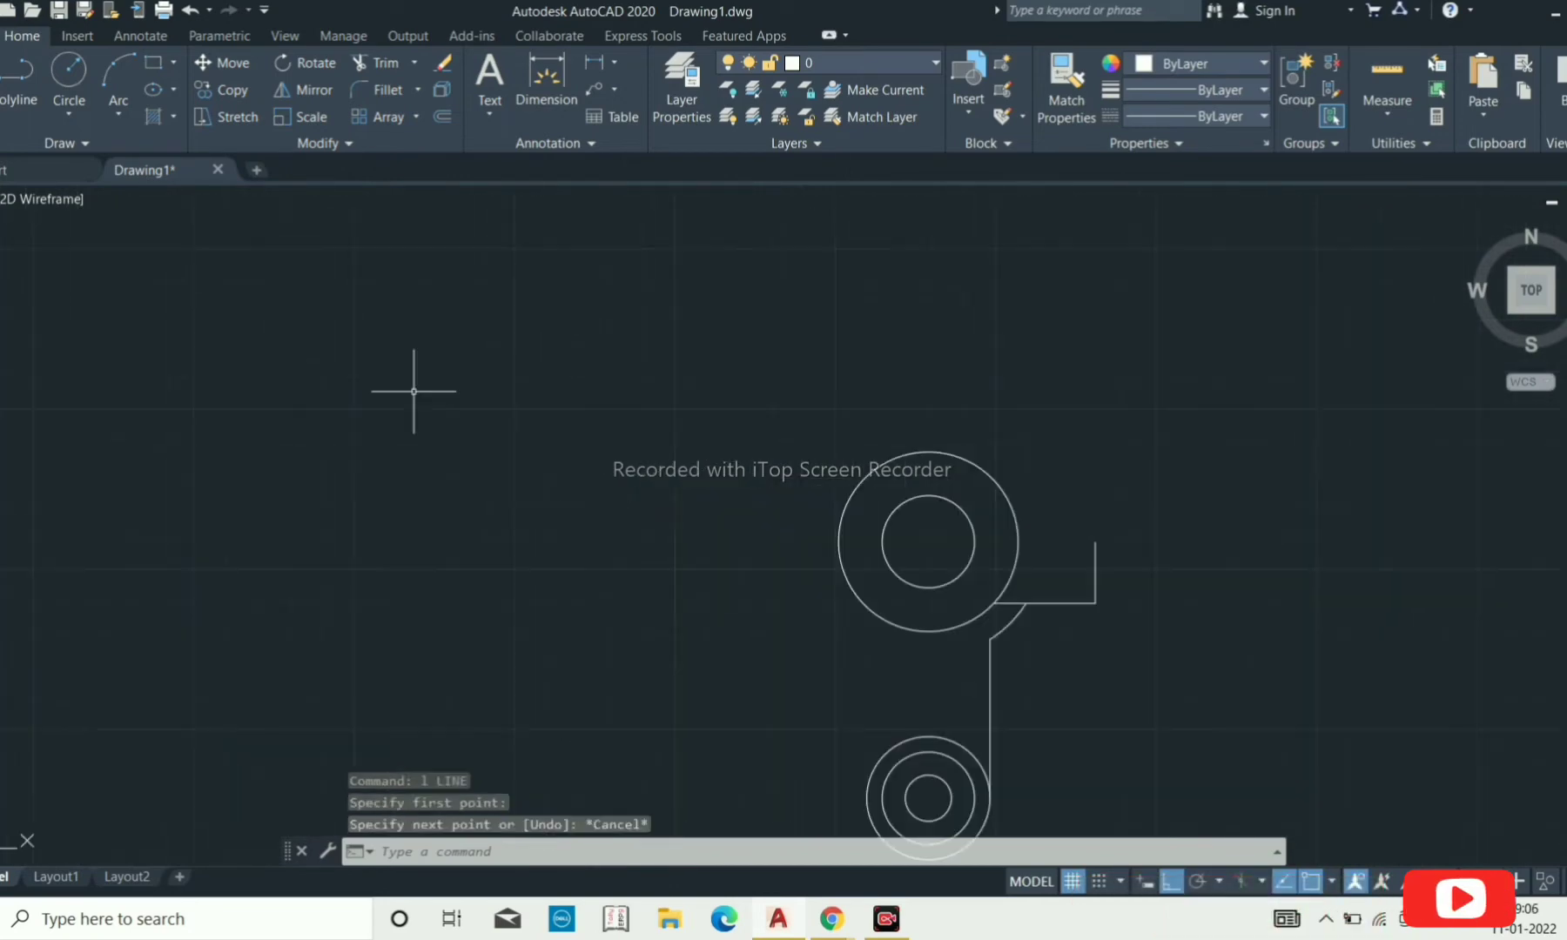
Draw a long horizontal line to the left from the centre of the upper circles.
text(line)
key(Return)
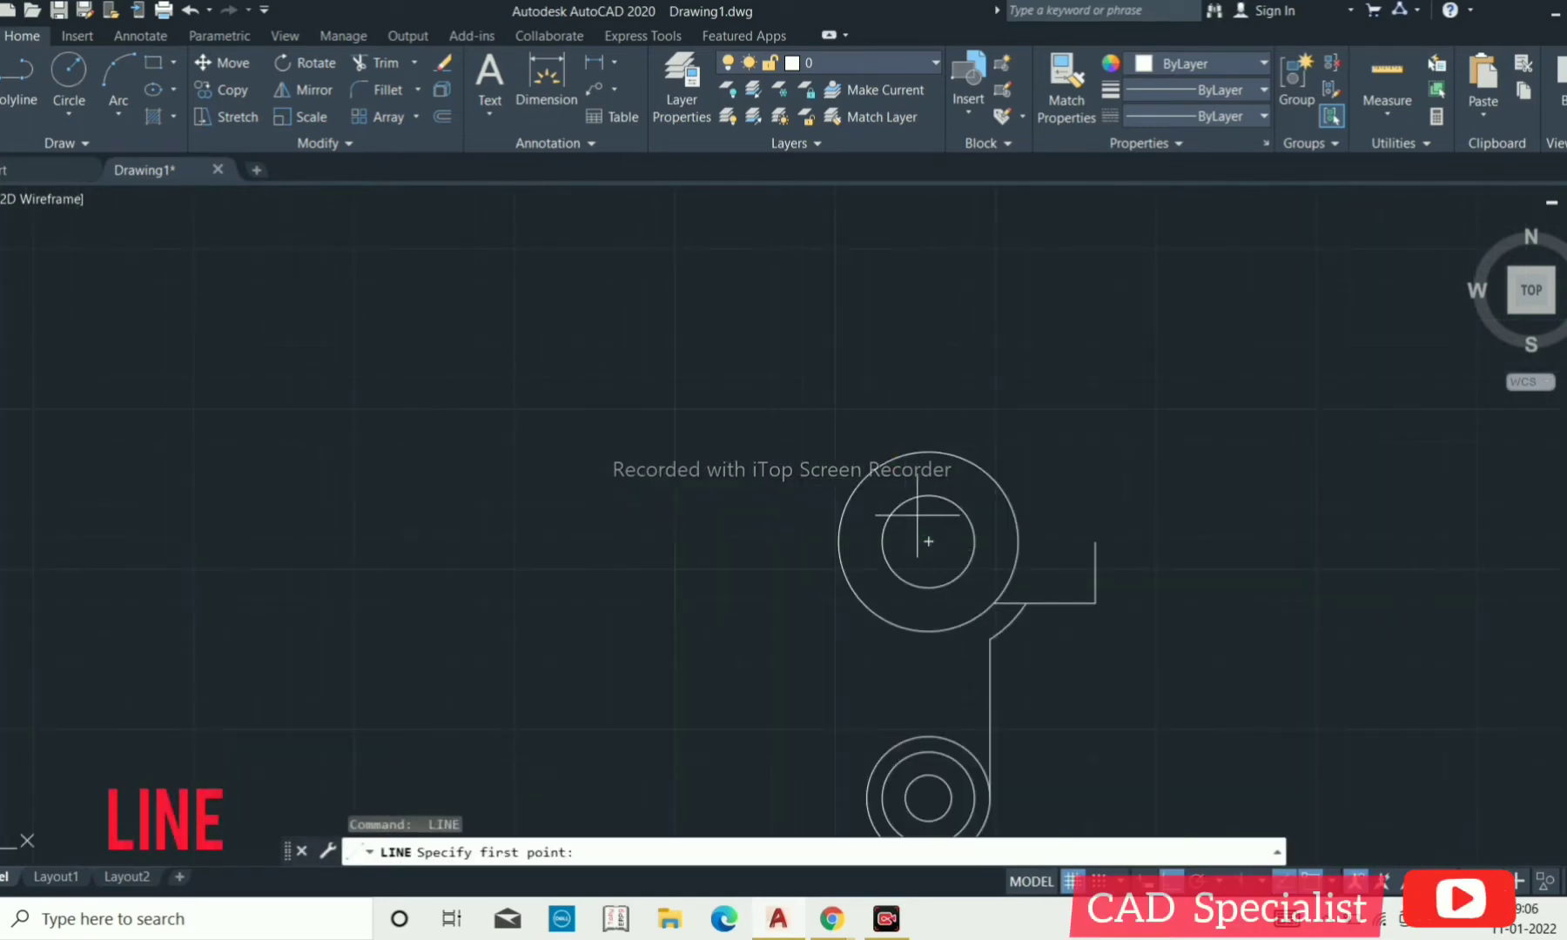
click(928, 542)
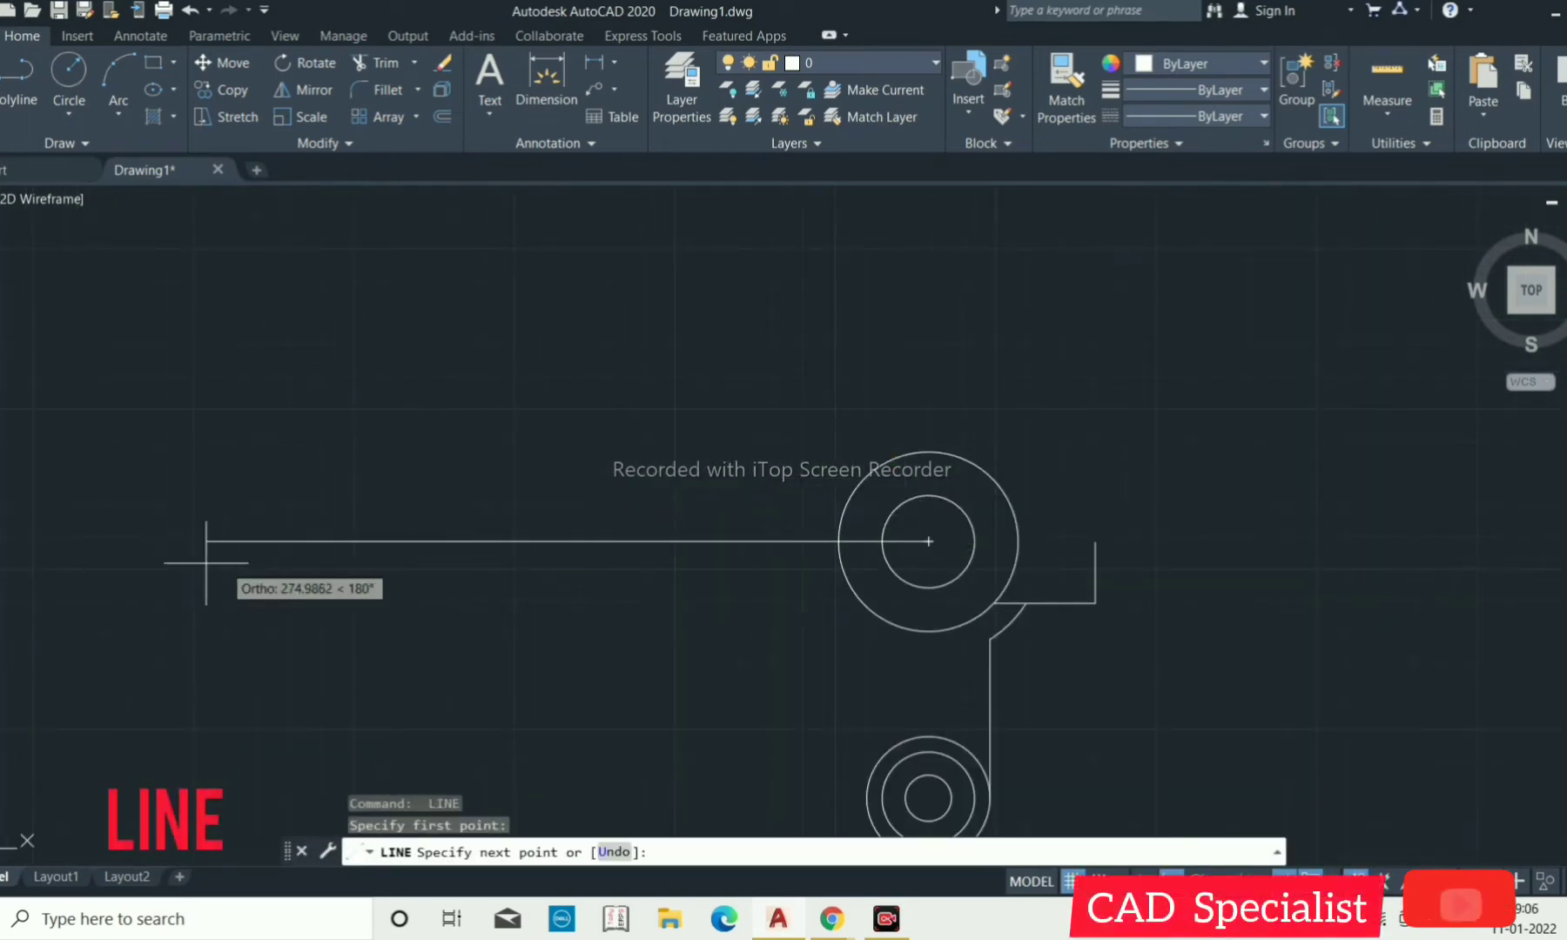
click(158, 542)
key(Return)
Draw a closed rectangle from the horizontal line's left end with segments 37.5 up, 56 right, 75 down, 56 left and back to the start.
key(Return)
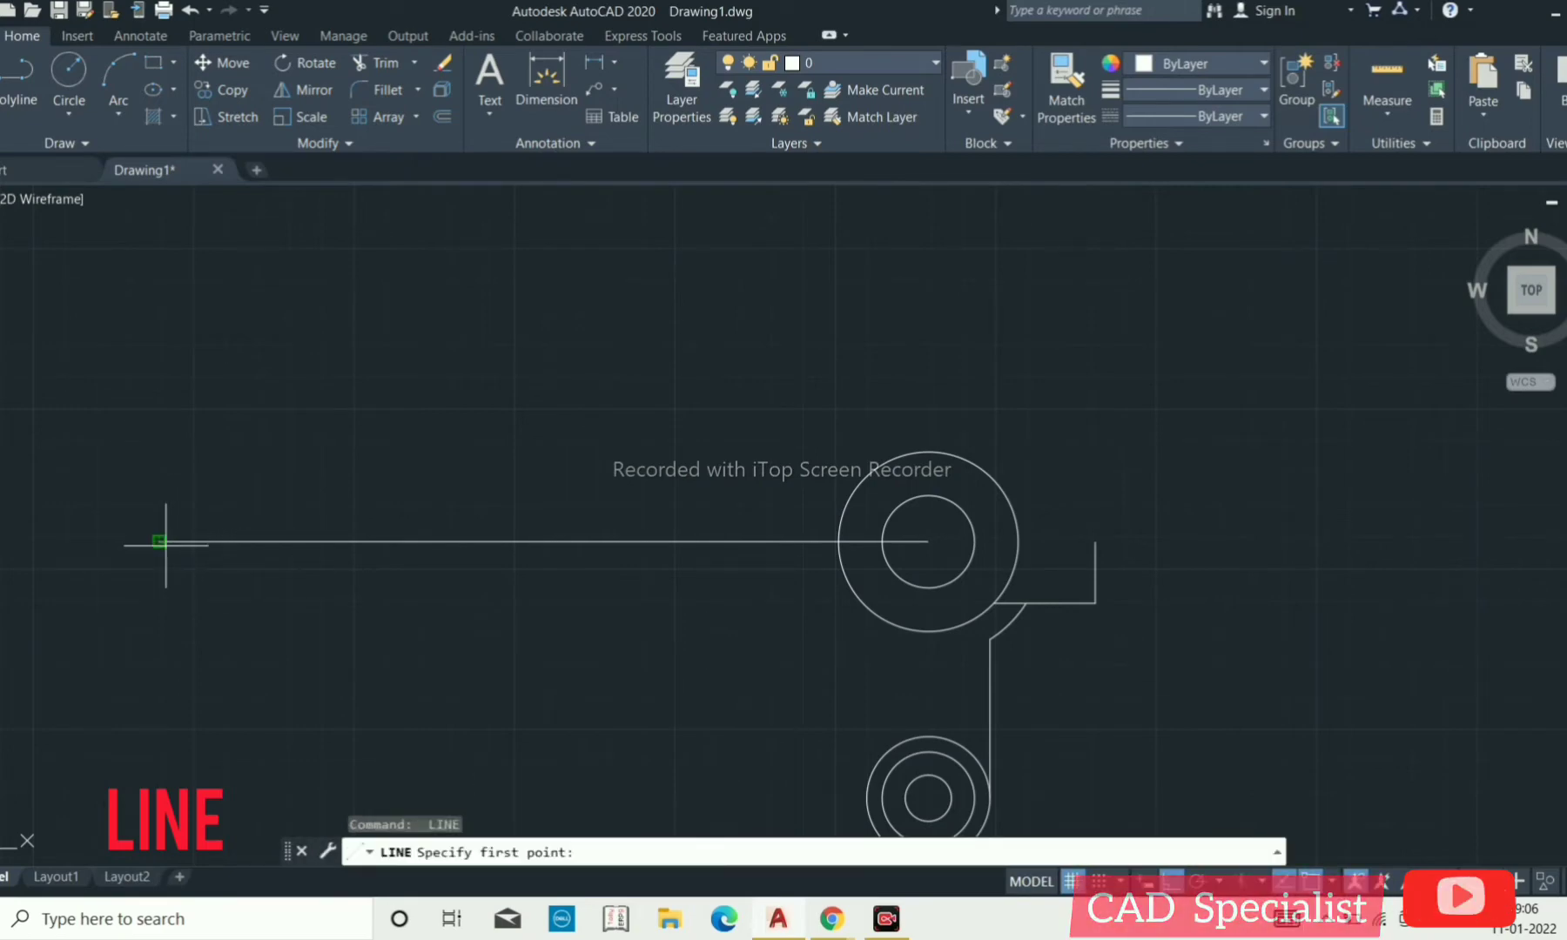
click(160, 531)
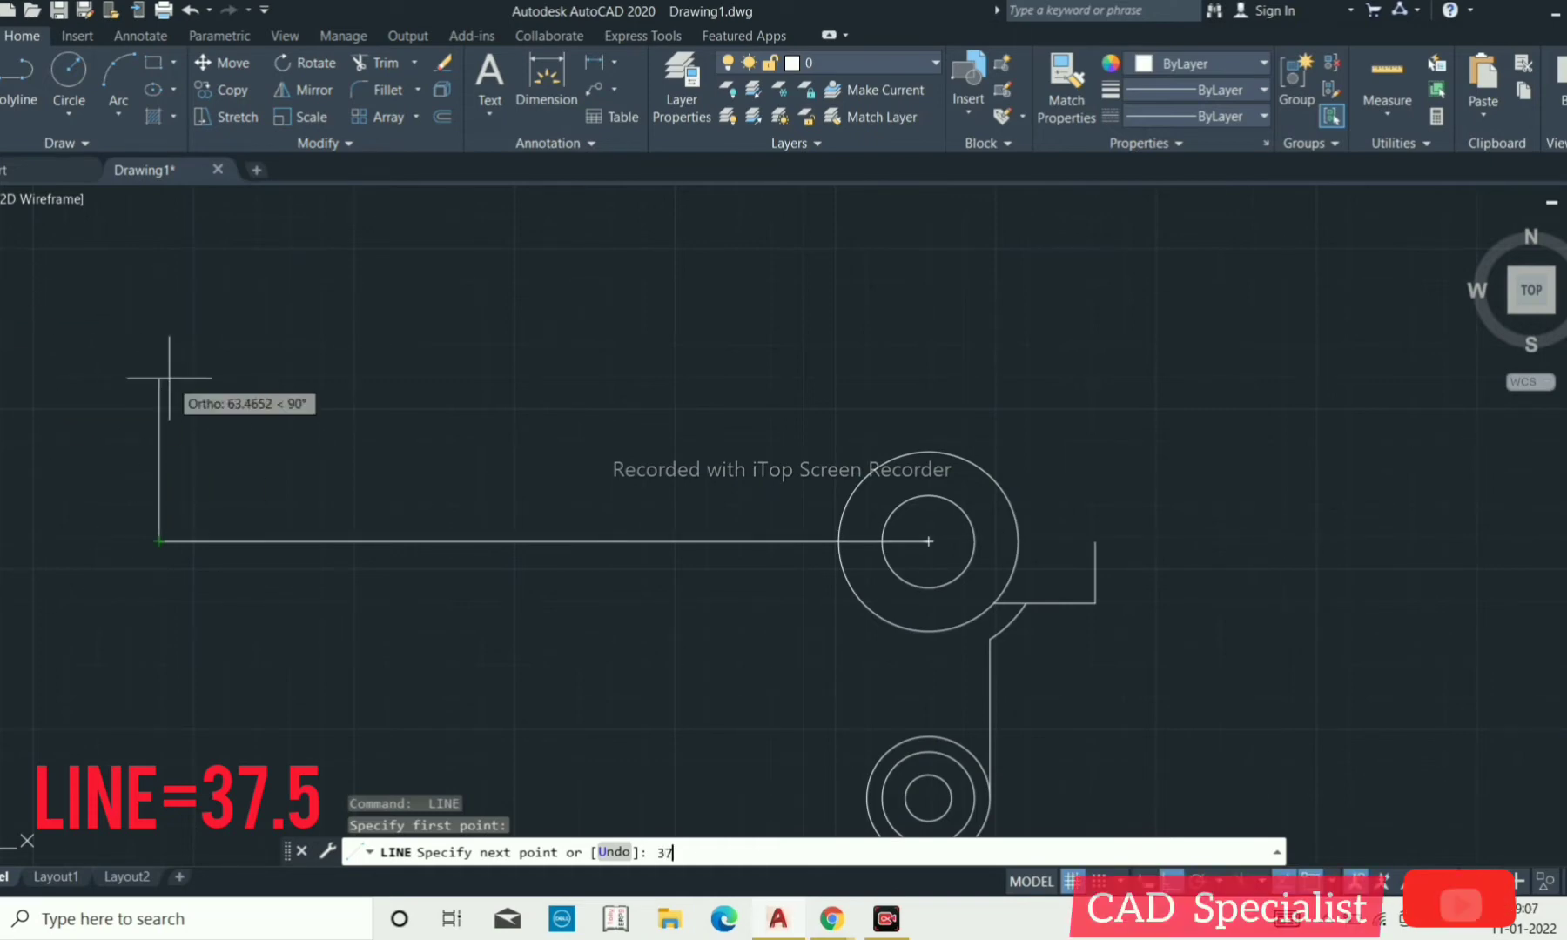
text(5)
key(Return)
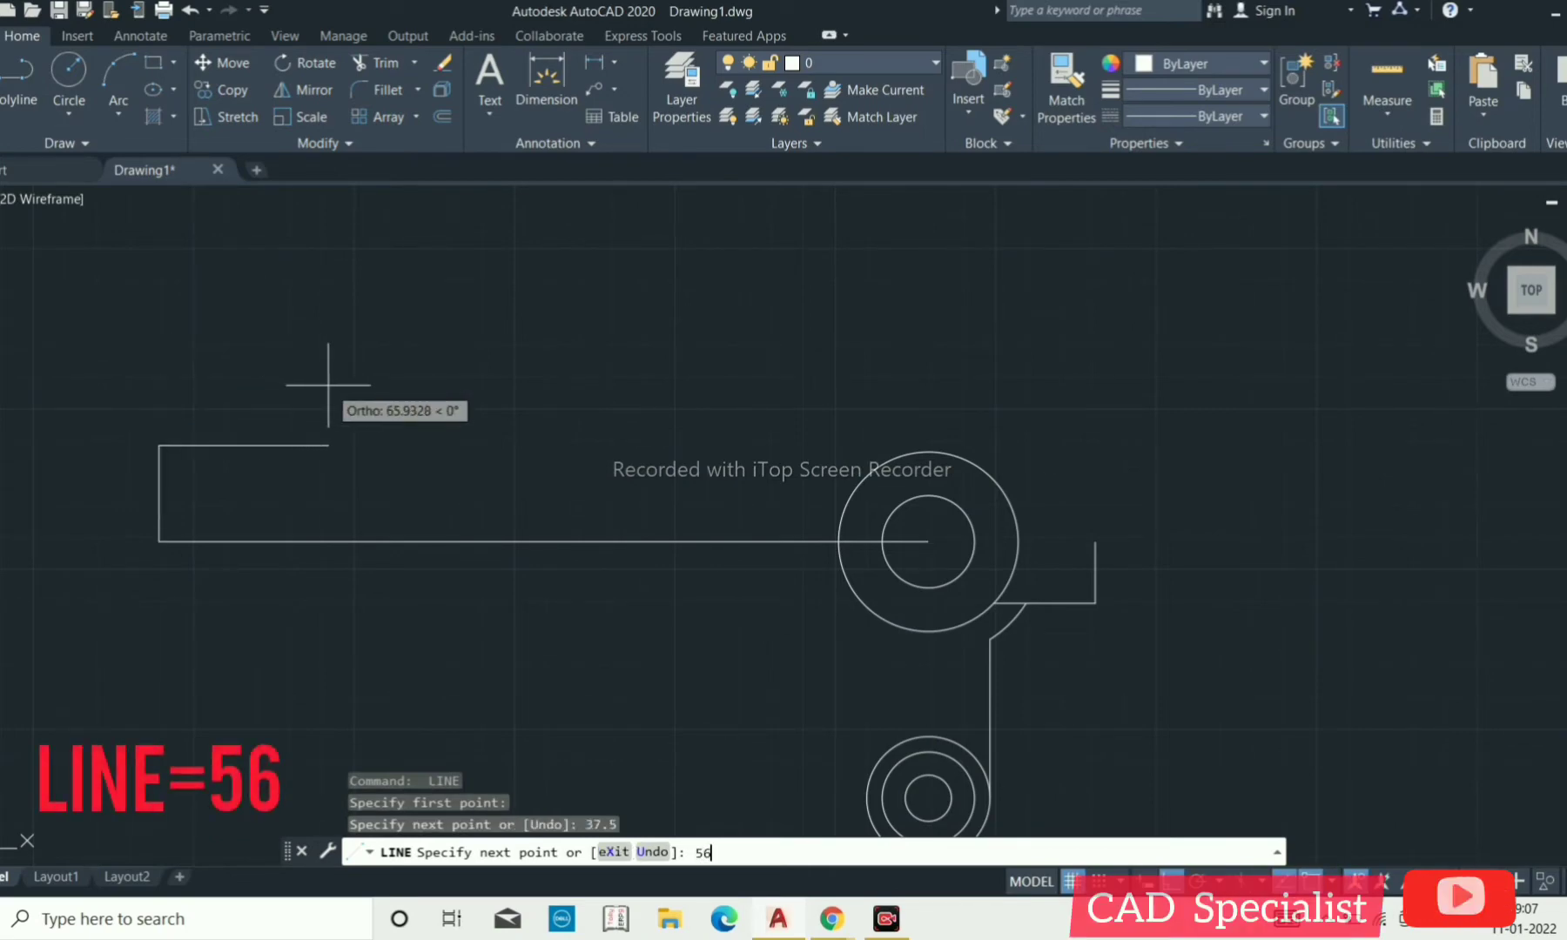
key(Return)
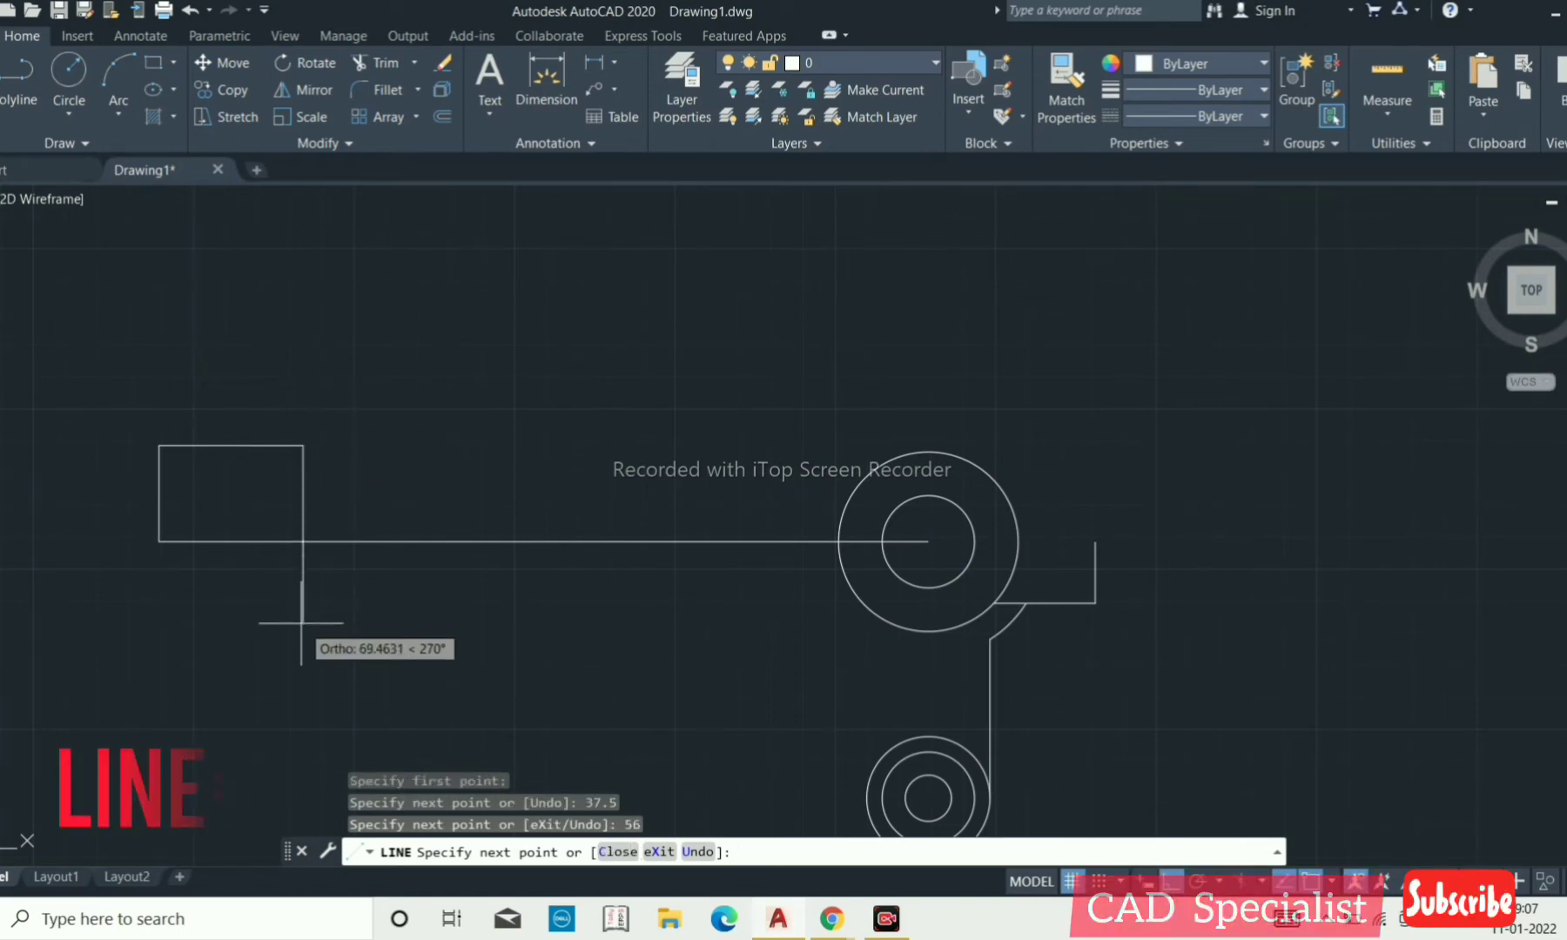
text(75)
key(Return)
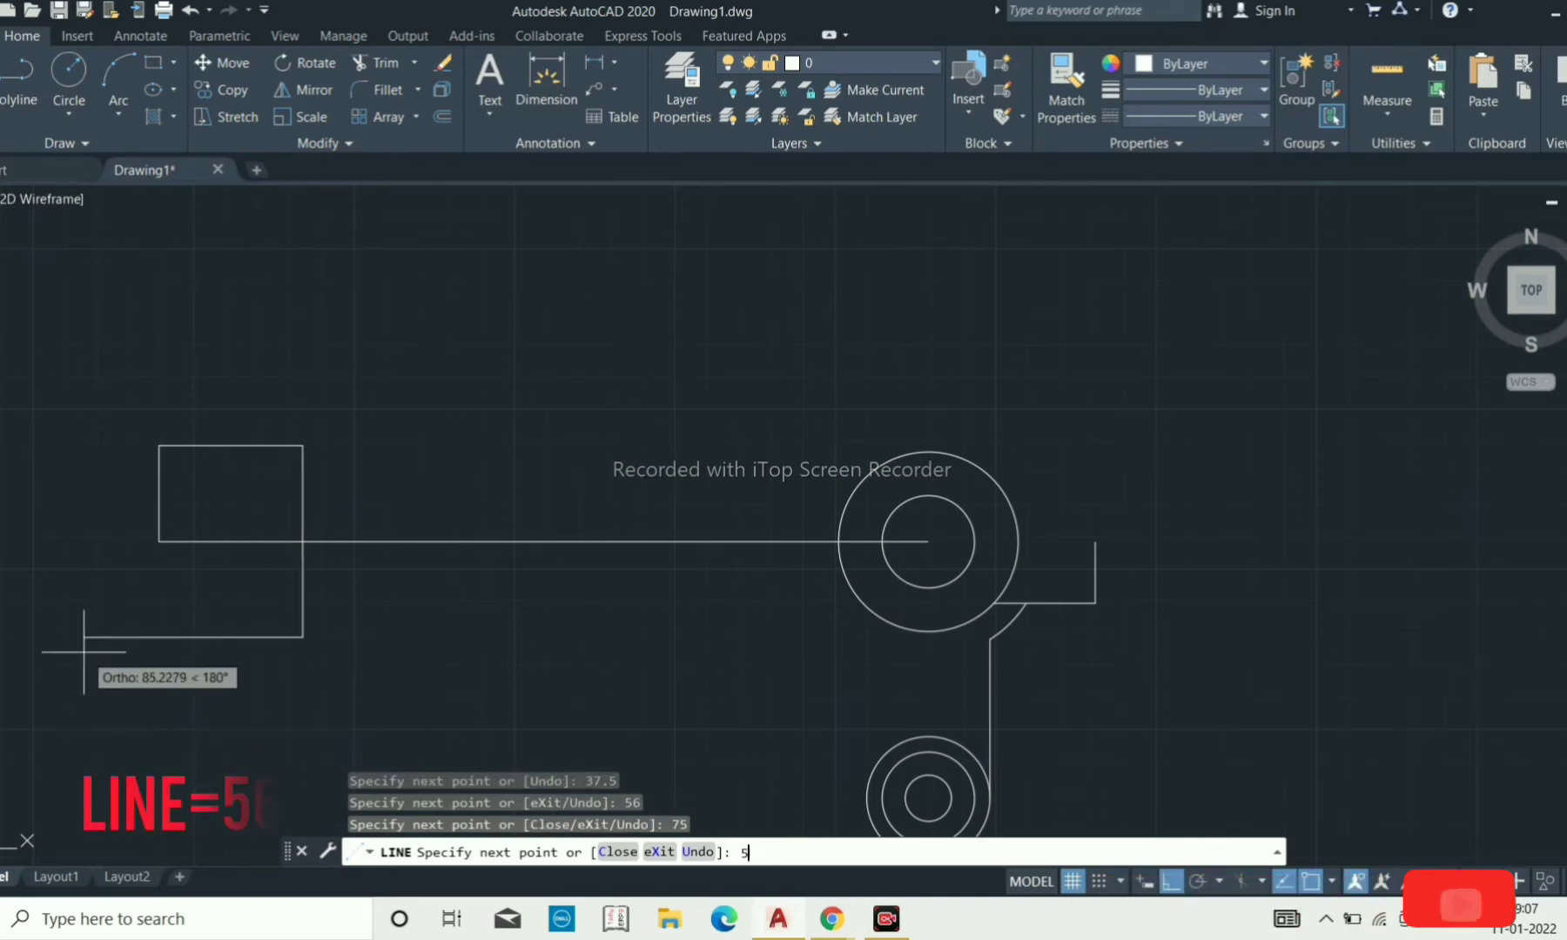
text(56)
key(Return)
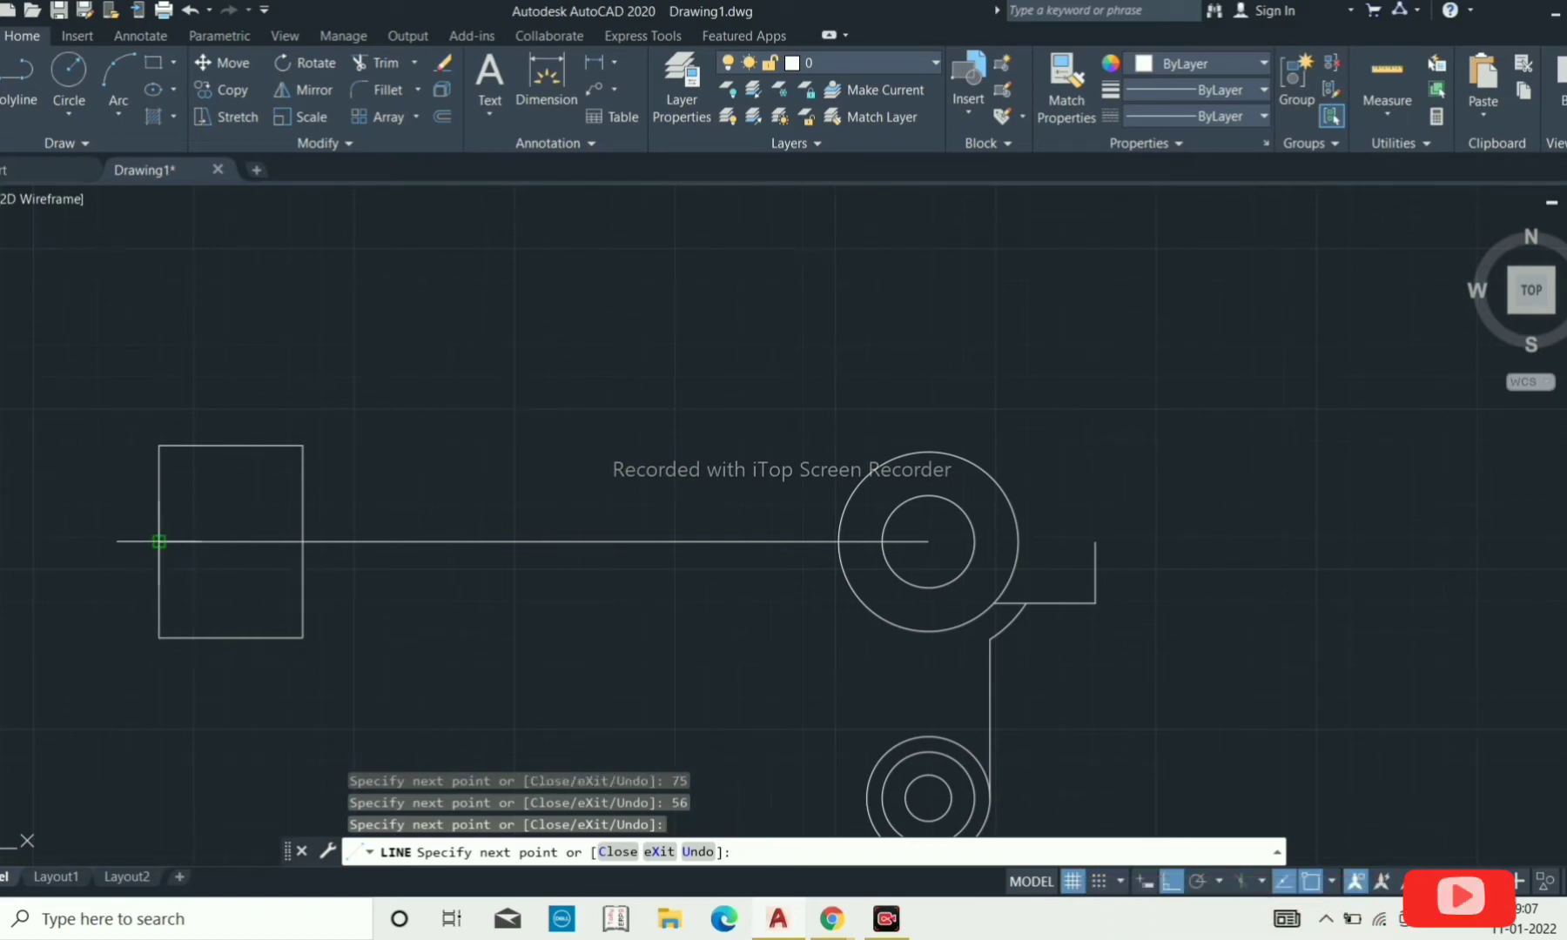
key(Return)
click(475, 565)
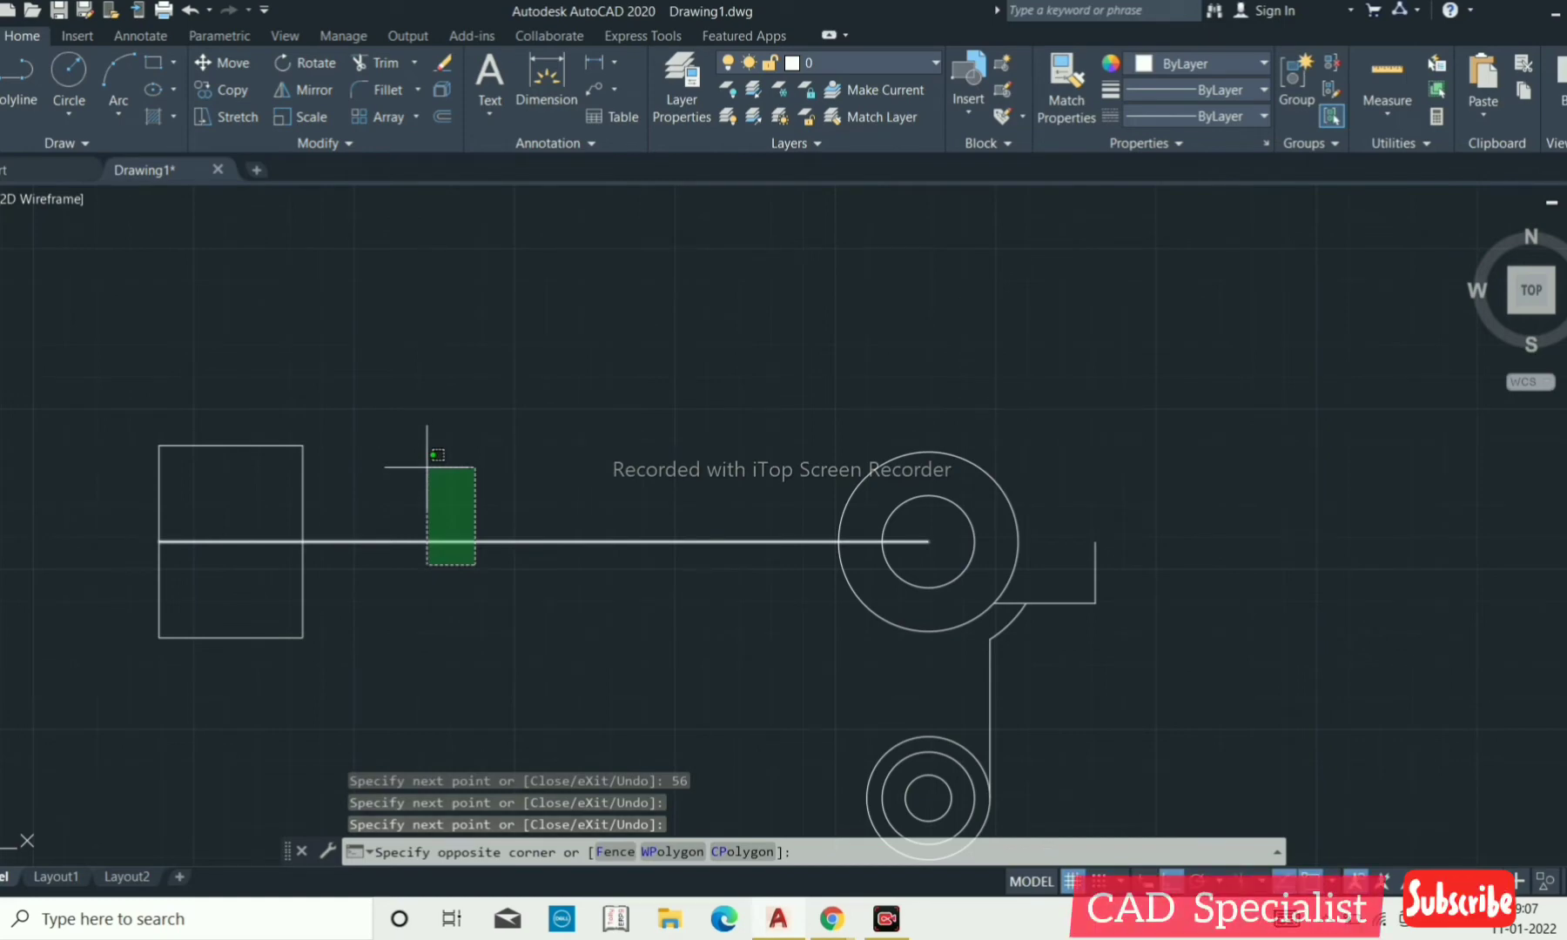
click(426, 467)
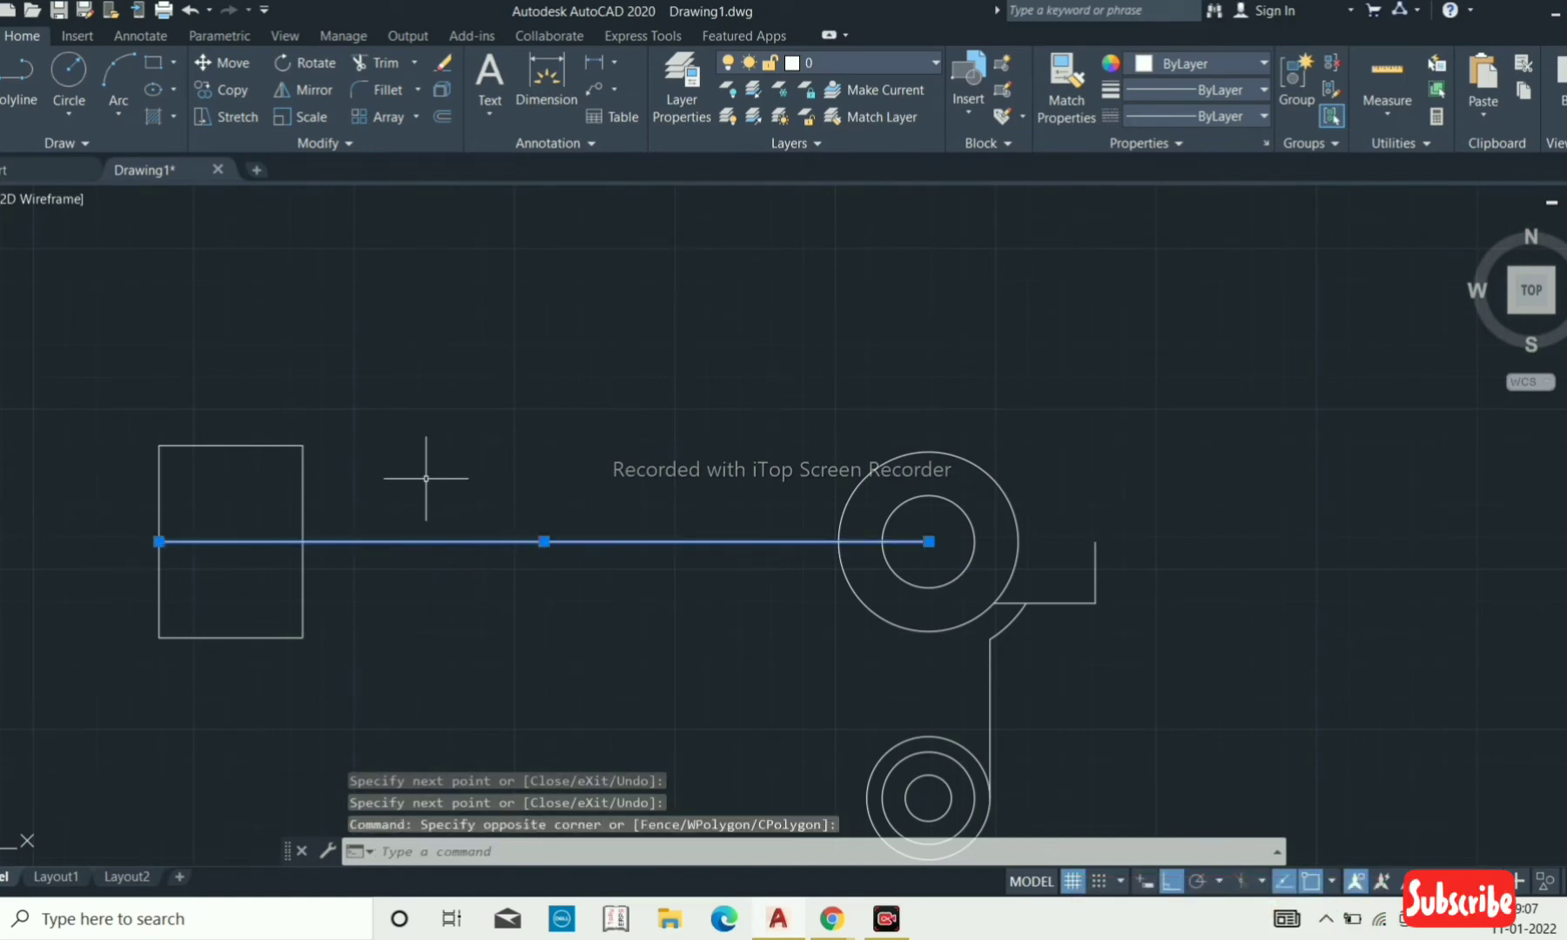
key(Escape)
key(Escape)
key(Escape)
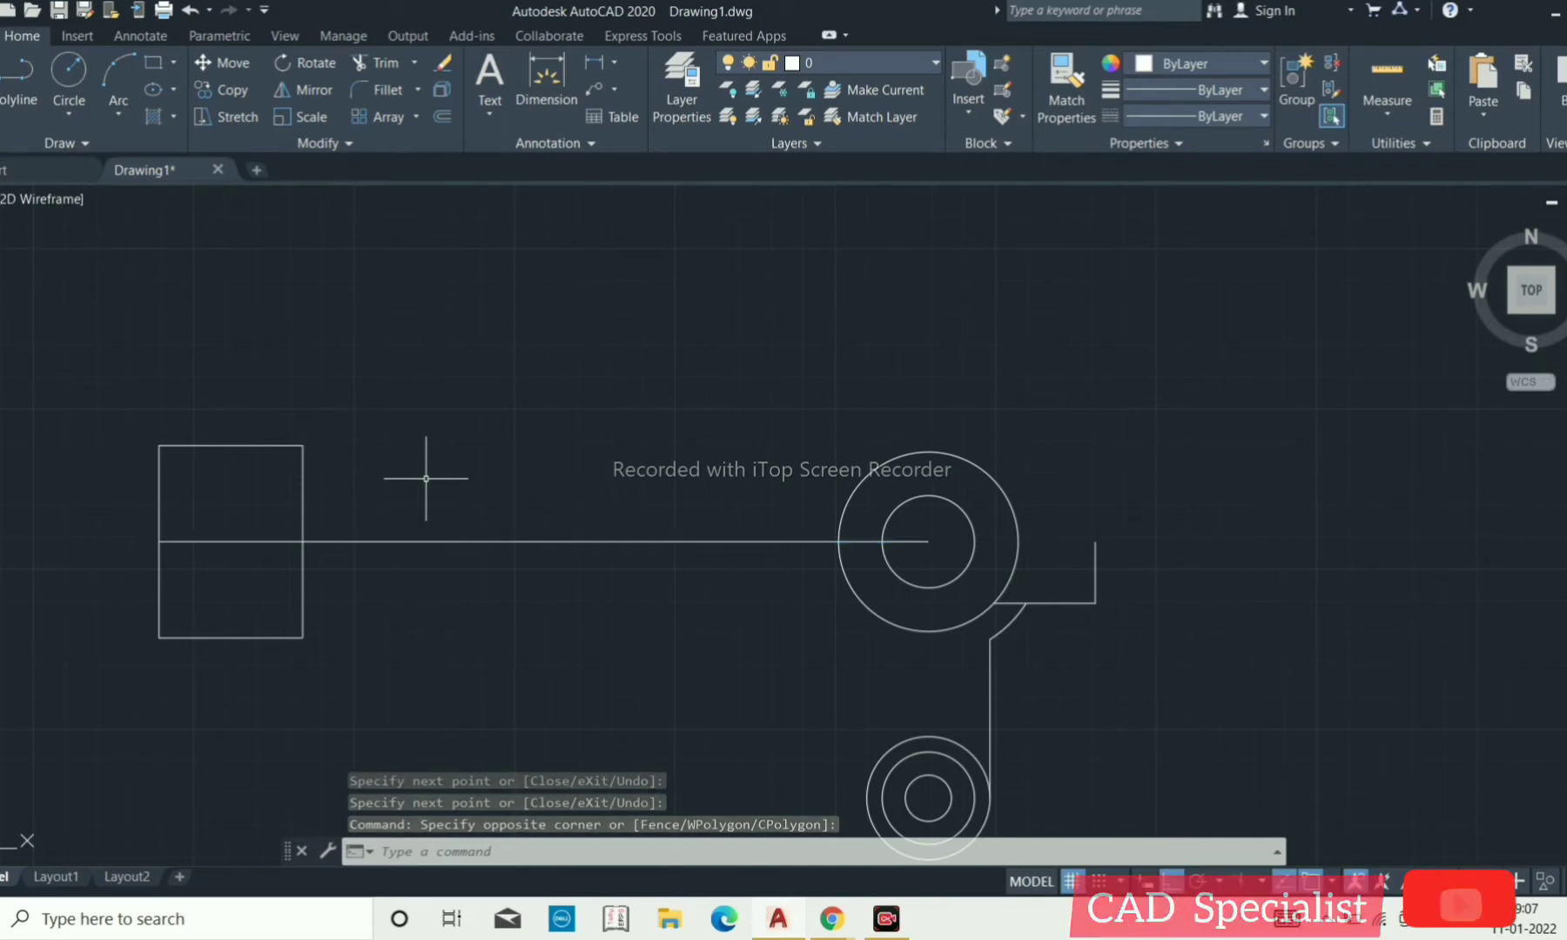
Draw a line from the midpoint of the rectangle's left side, 14 to the right and 6 up.
scroll(181, 529, up, 2)
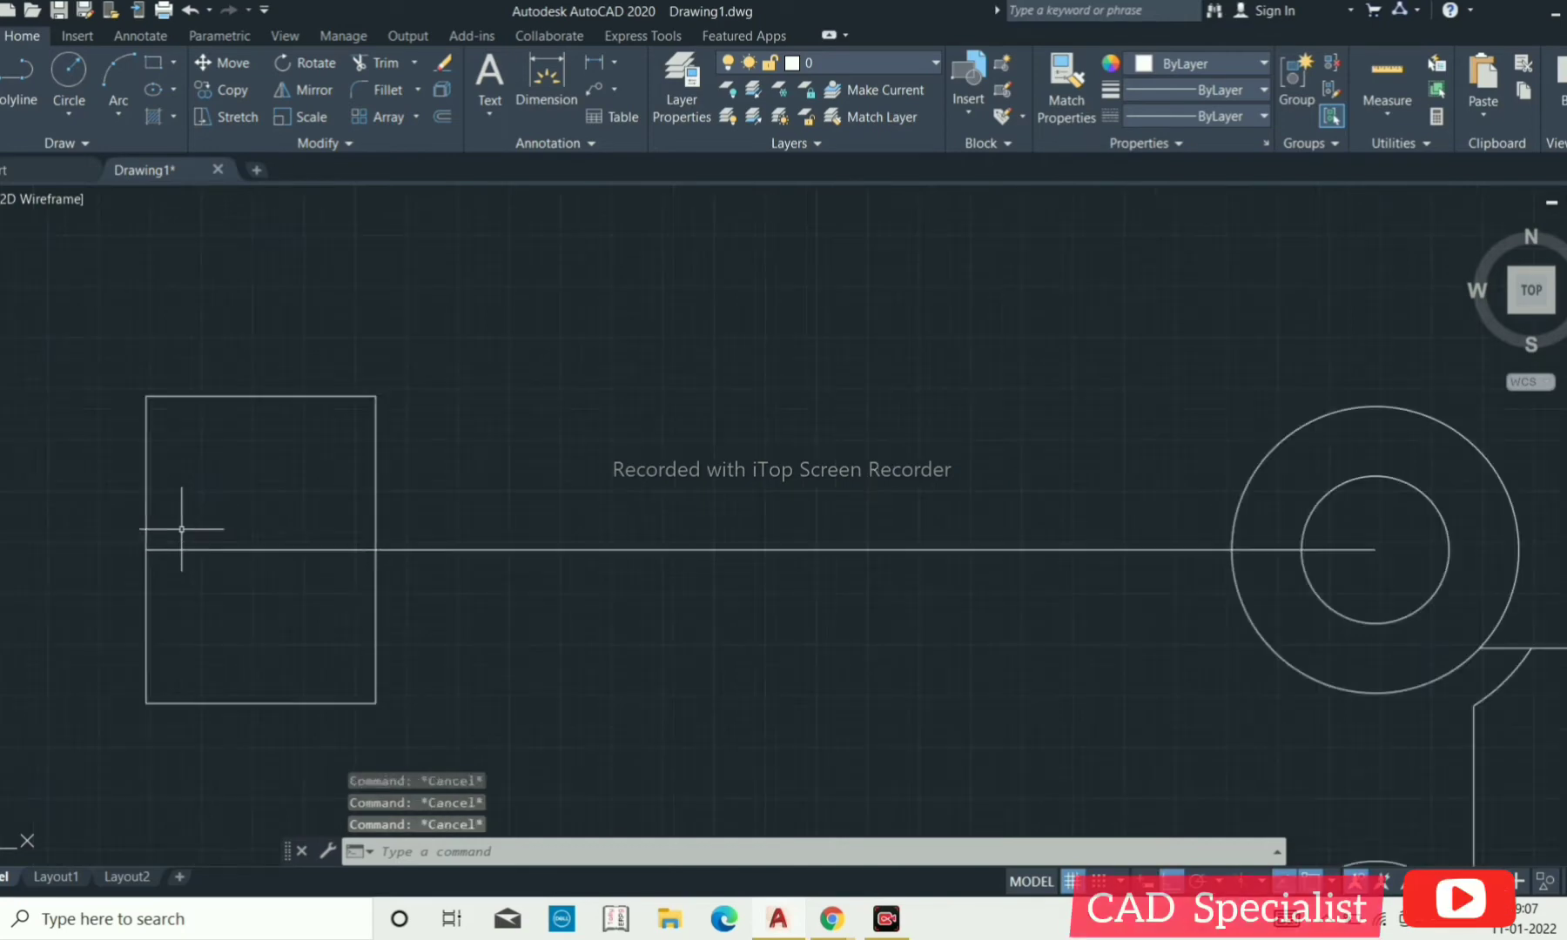
text(L)
key(Return)
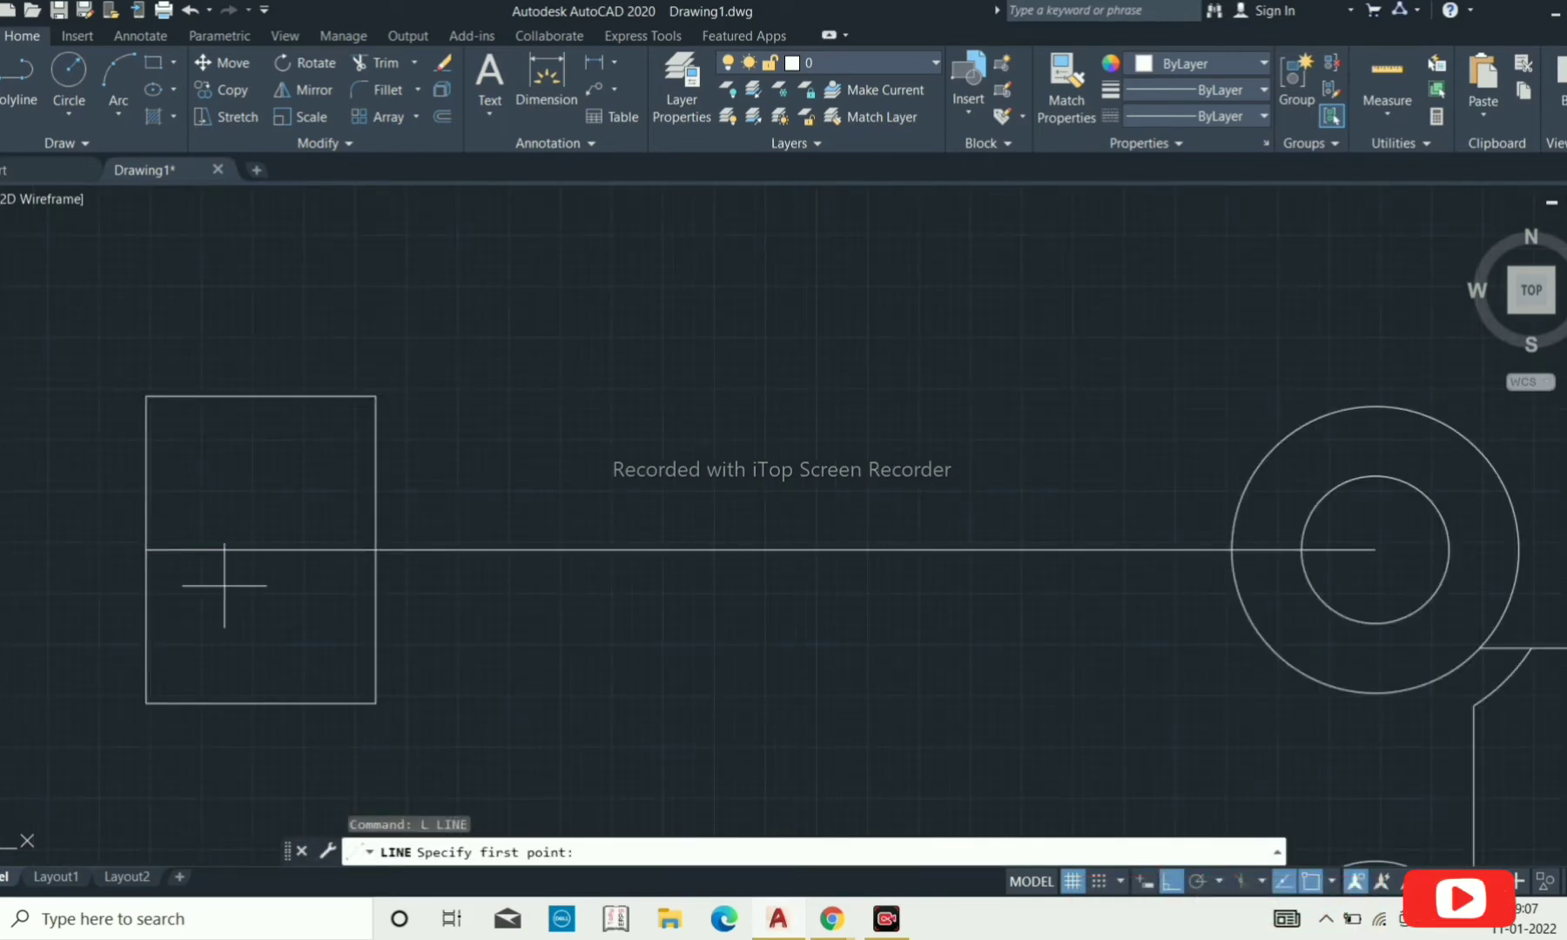
click(145, 549)
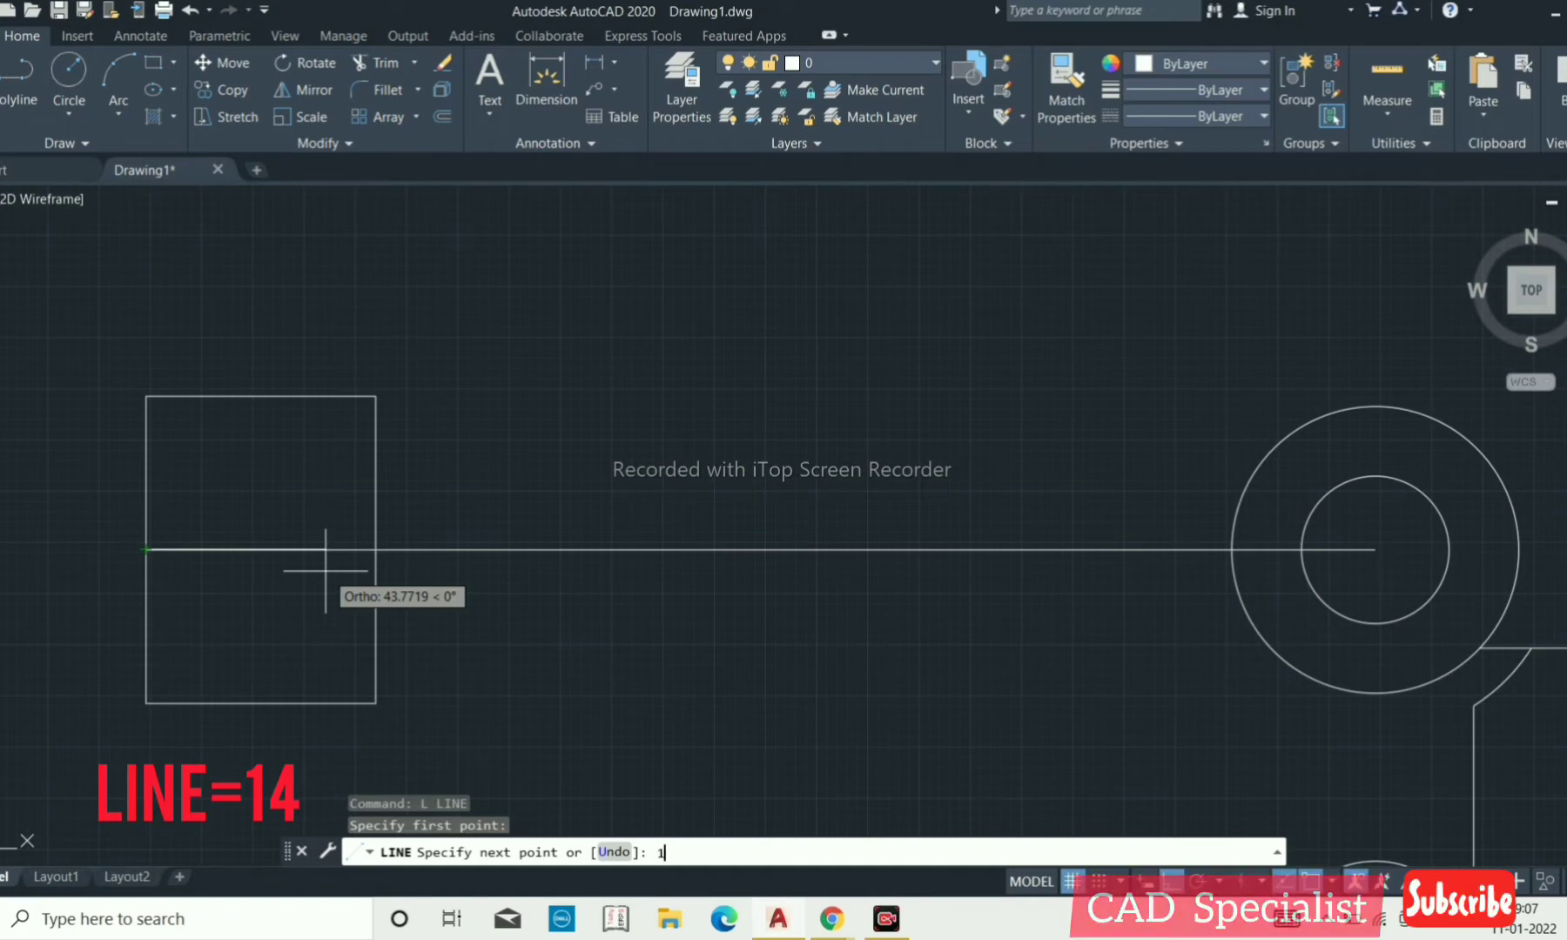
key(Return)
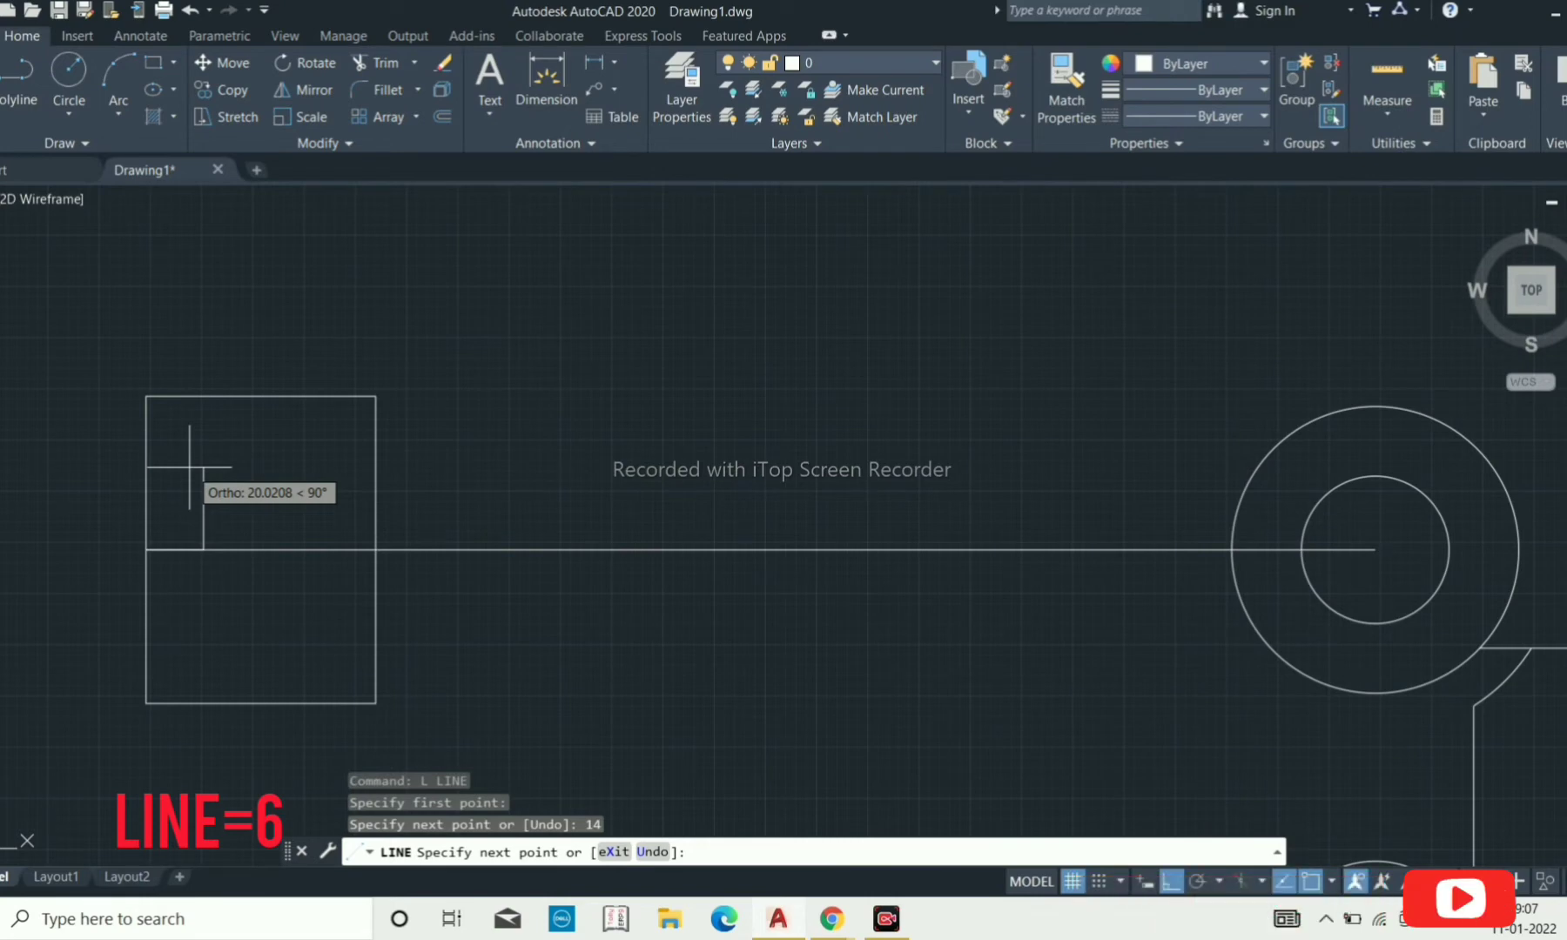
key(Return)
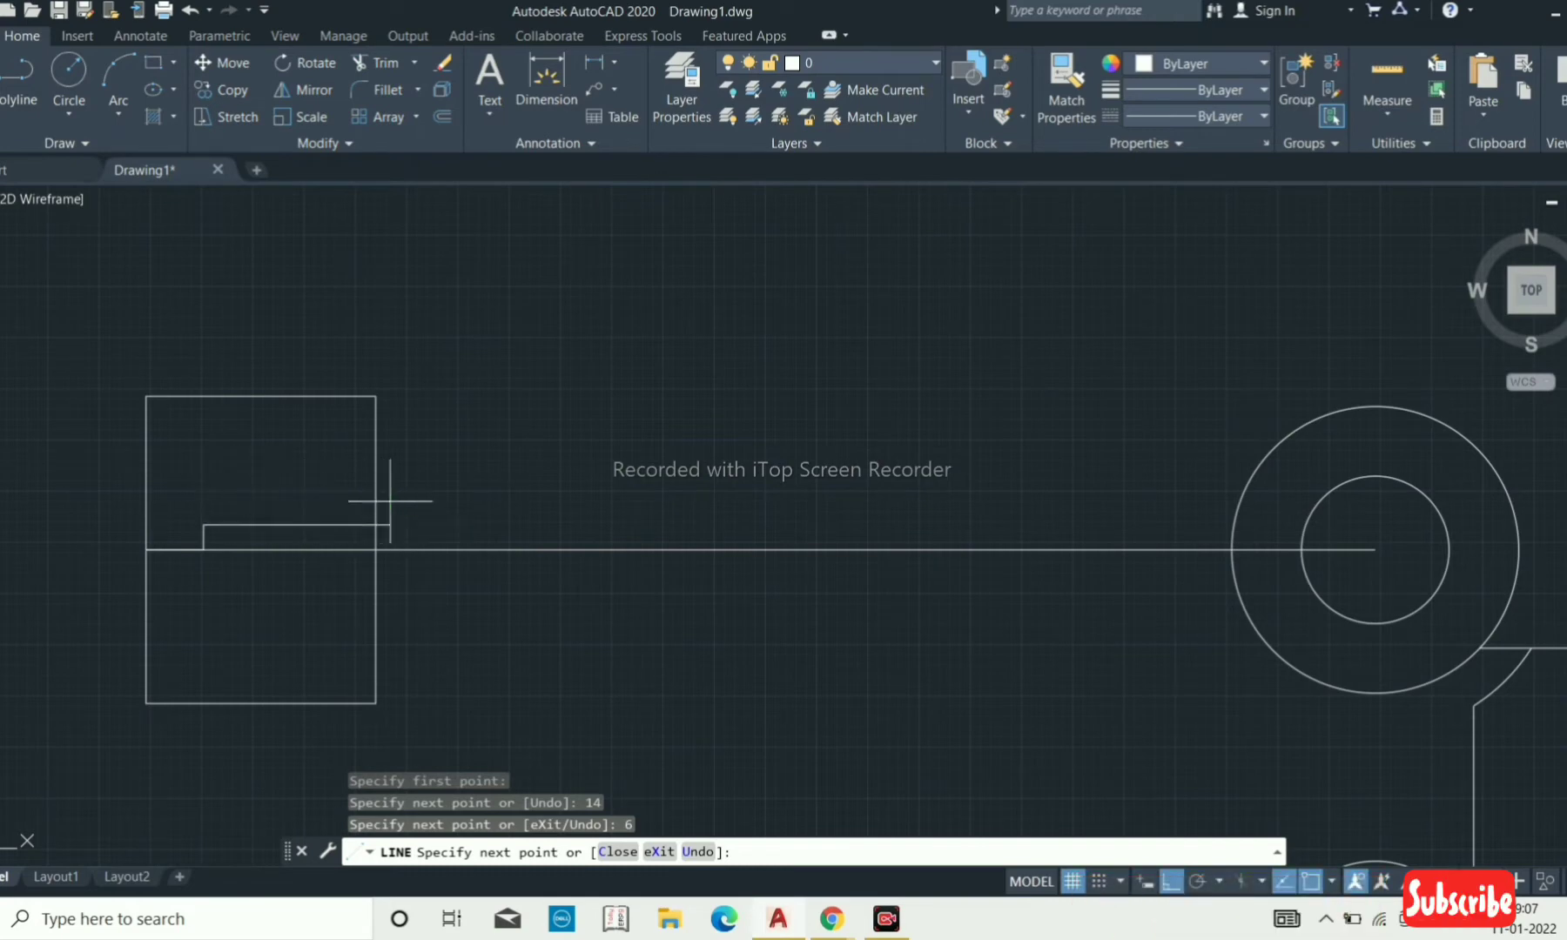
key(Return)
Draw a vertical line 6 down from the right end of the 14-long segment inside the rectangle.
key(Return)
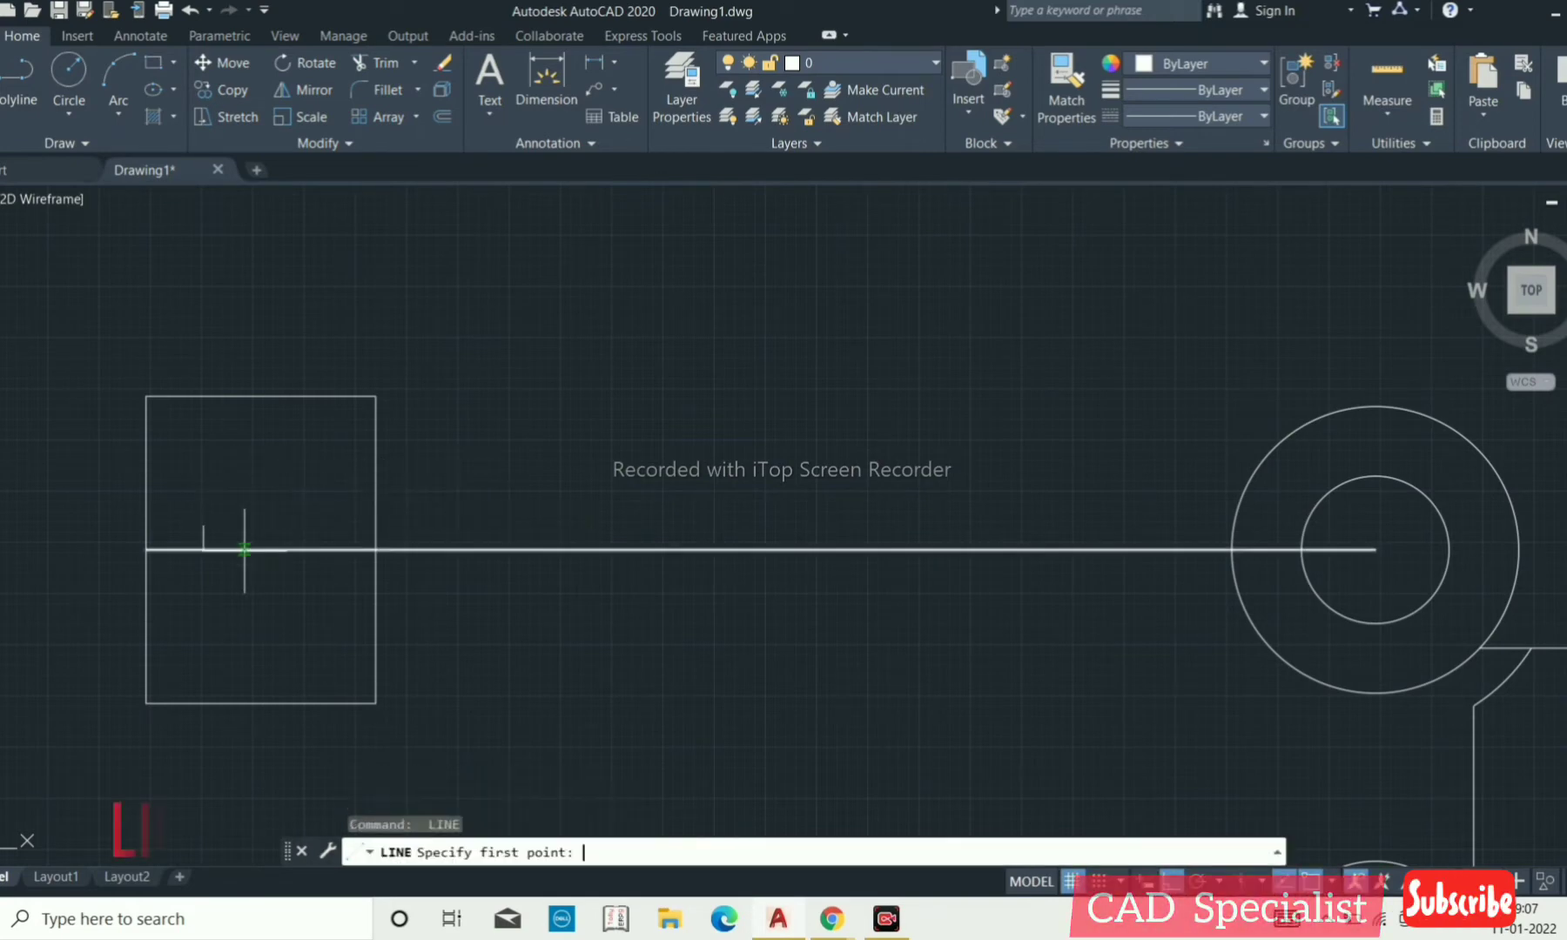
click(202, 548)
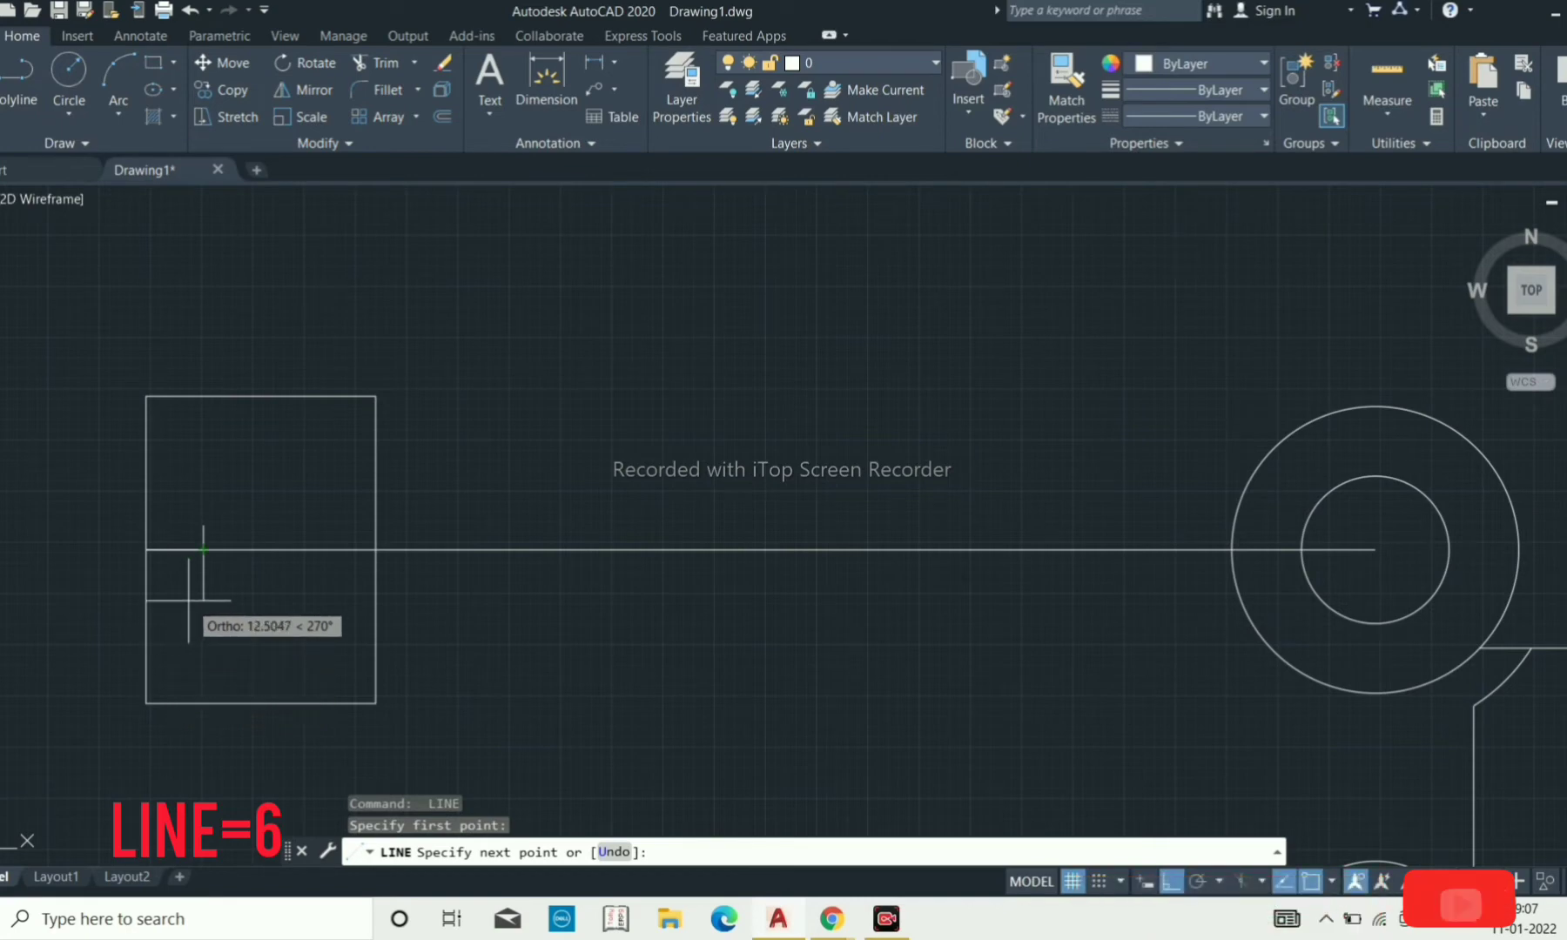
key(Return)
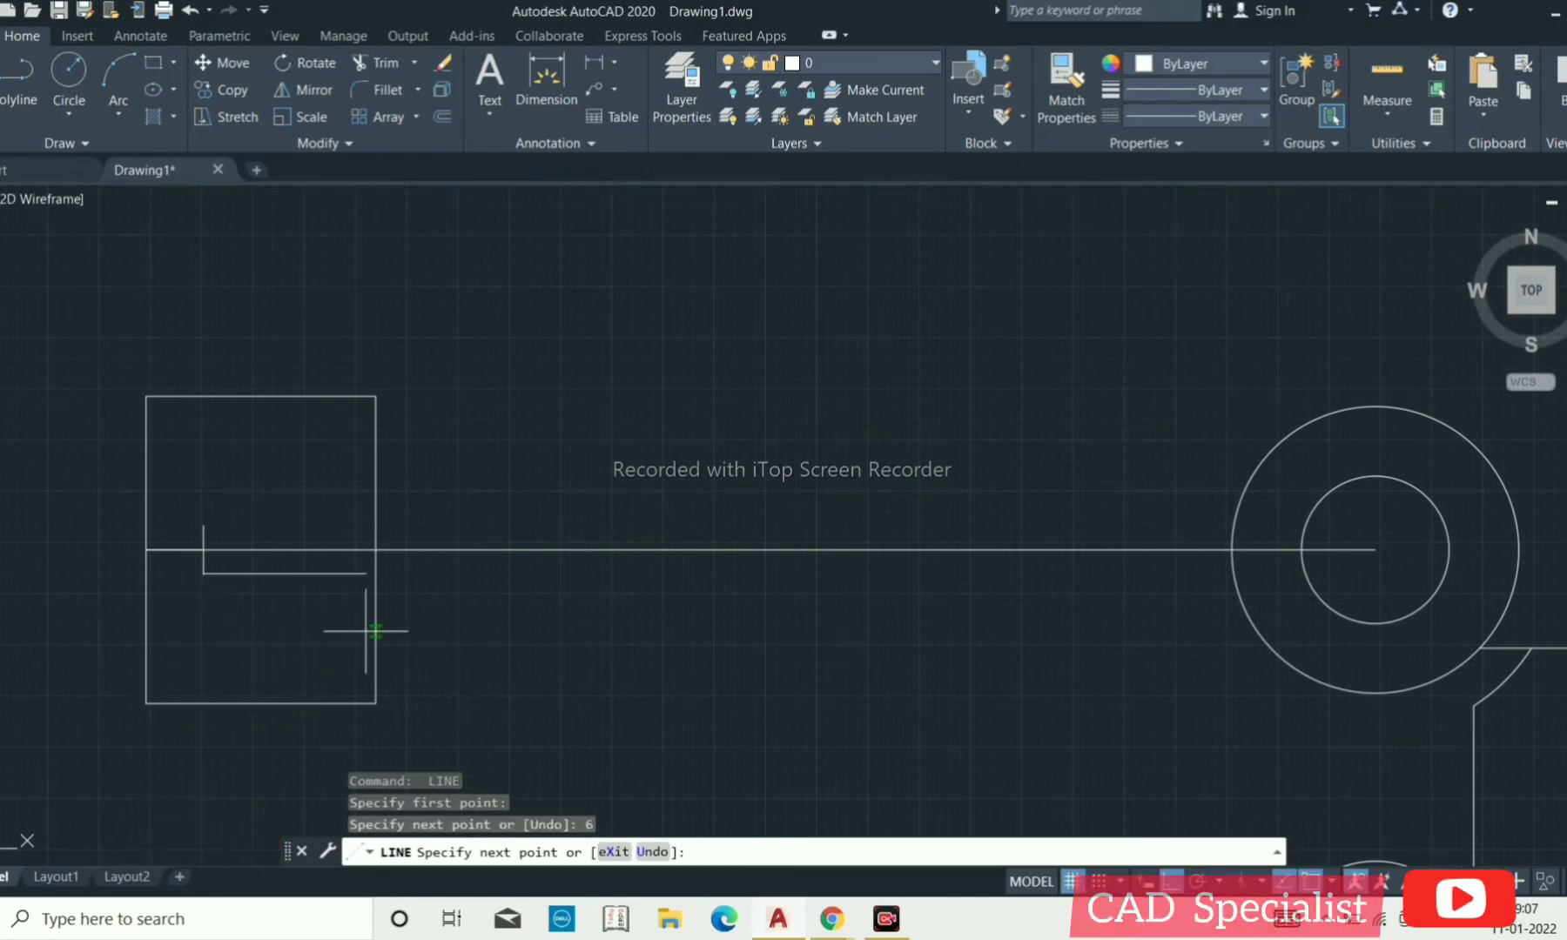
key(Return)
click(600, 627)
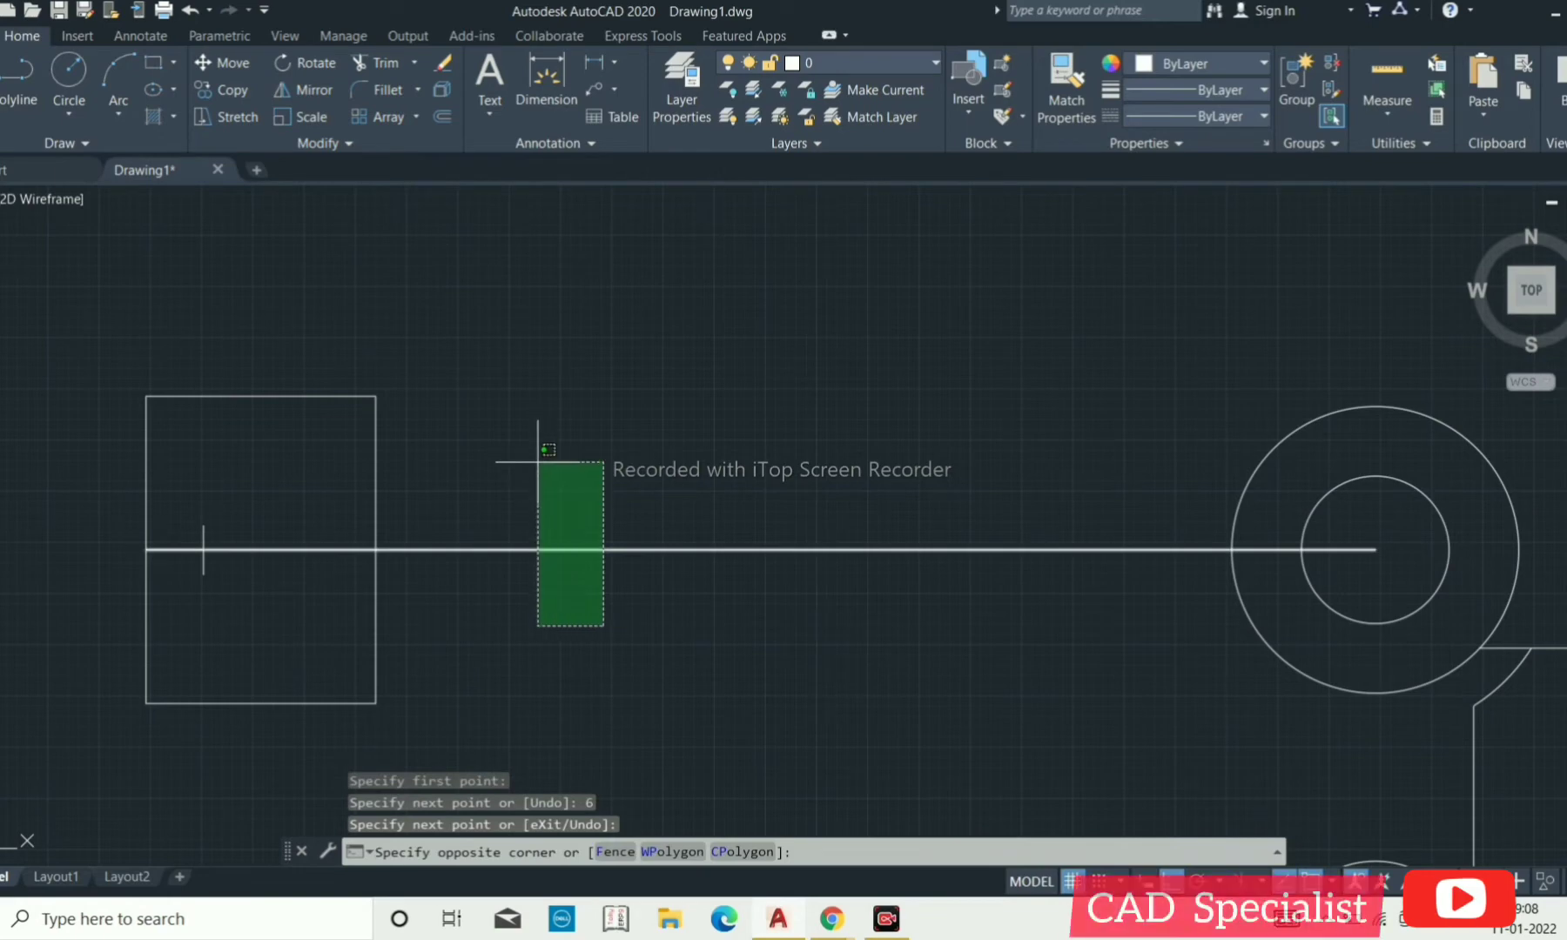
click(589, 687)
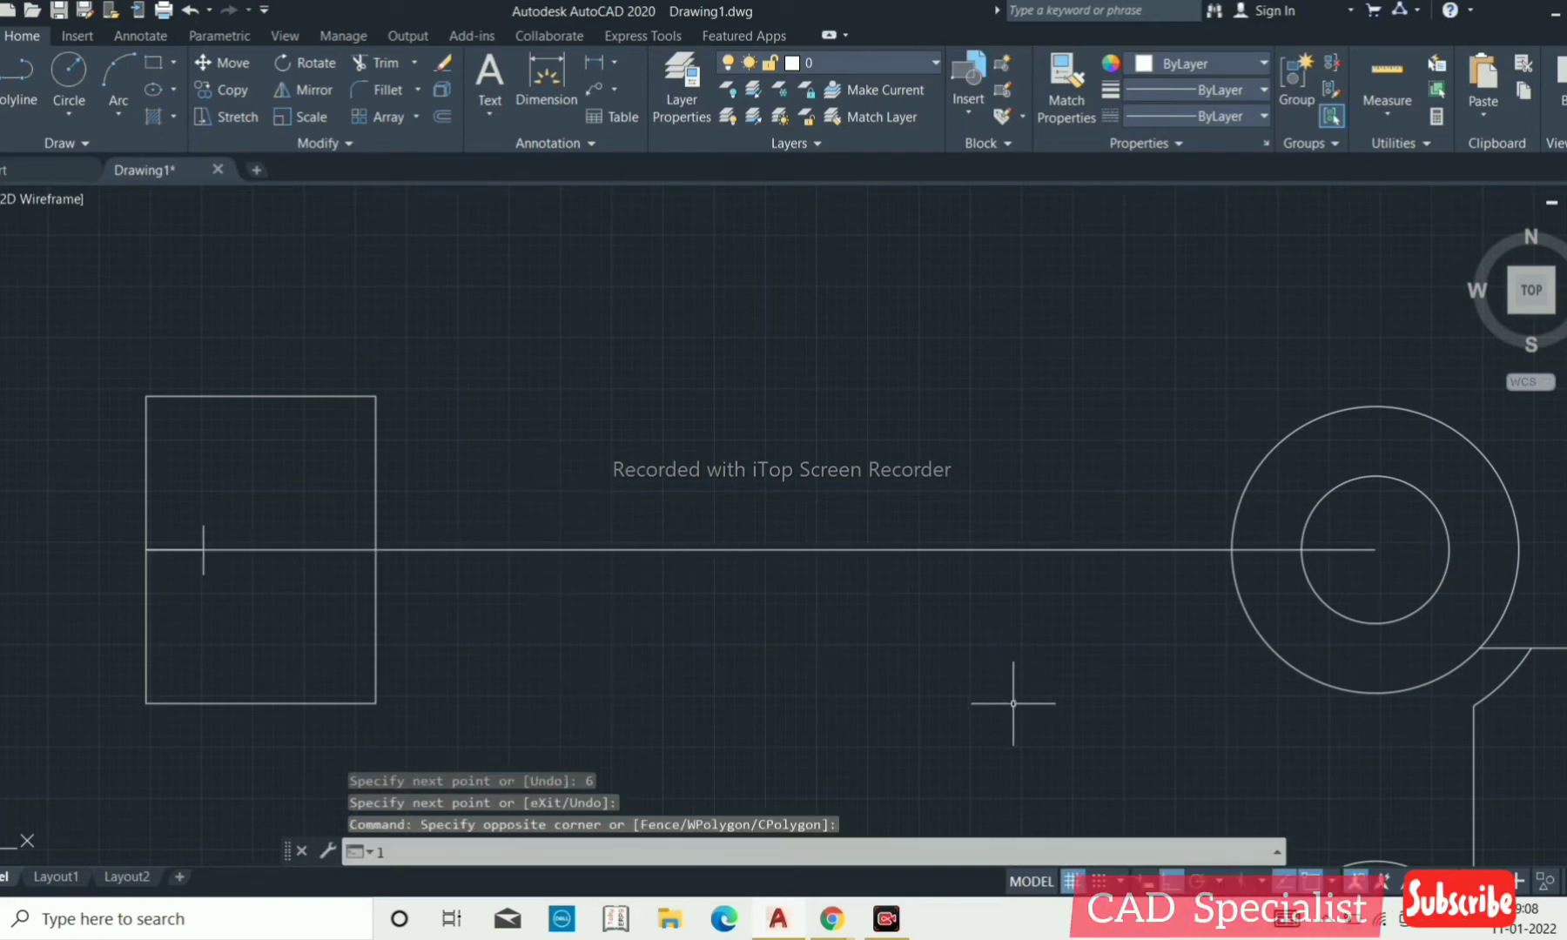
Draw a line 100 to the left from the upper circles' centre and erase the original long horizontal line.
text(l)
key(Return)
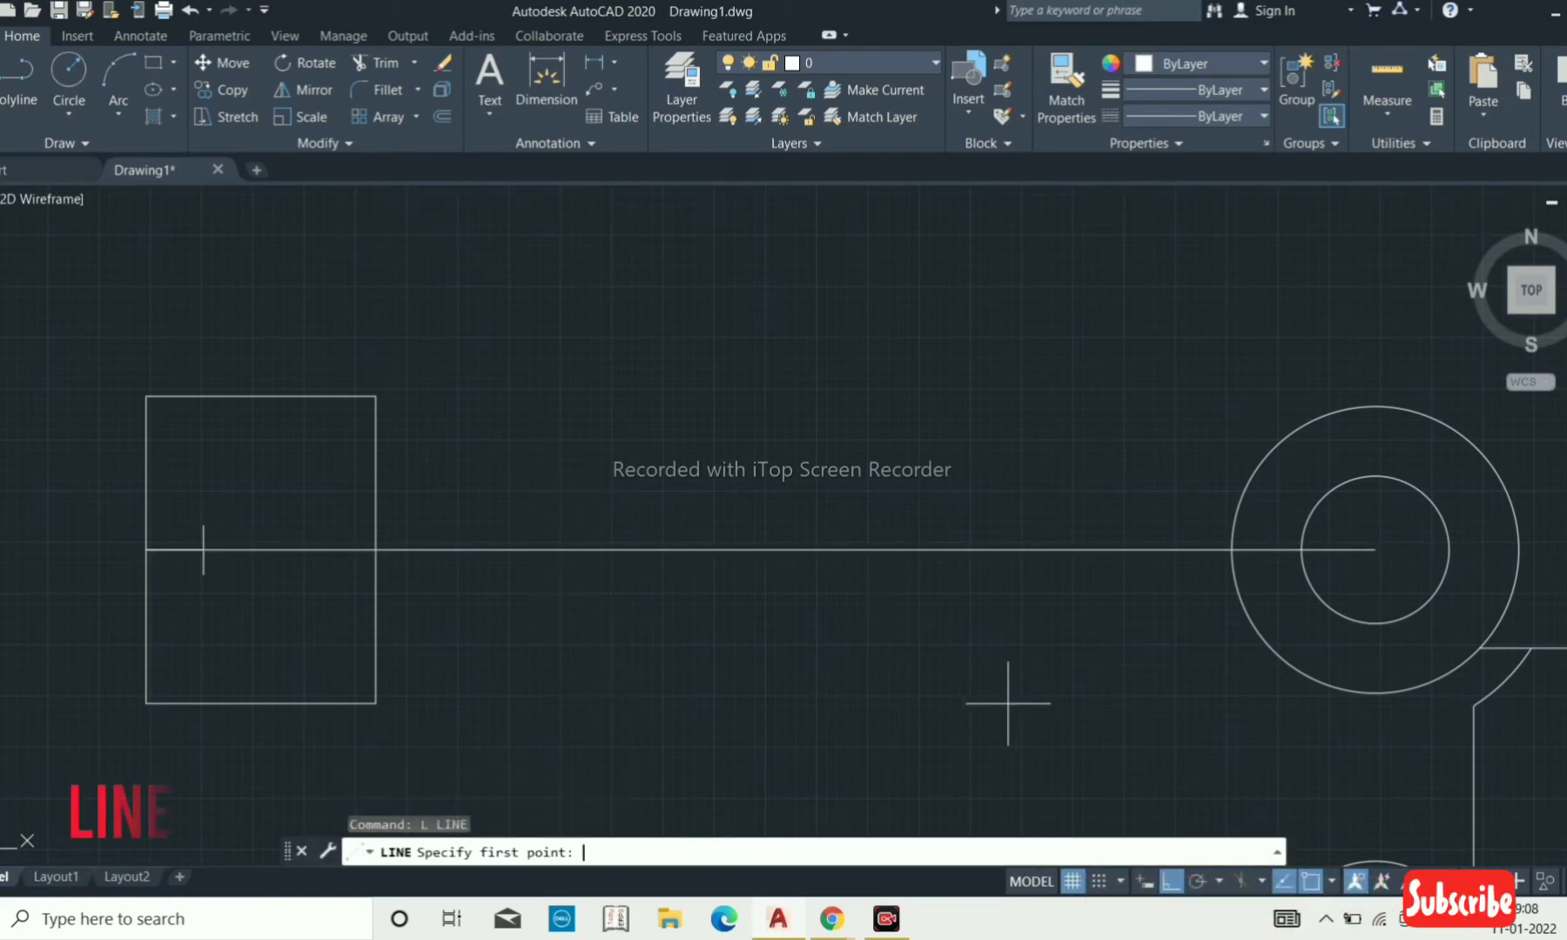
click(1375, 550)
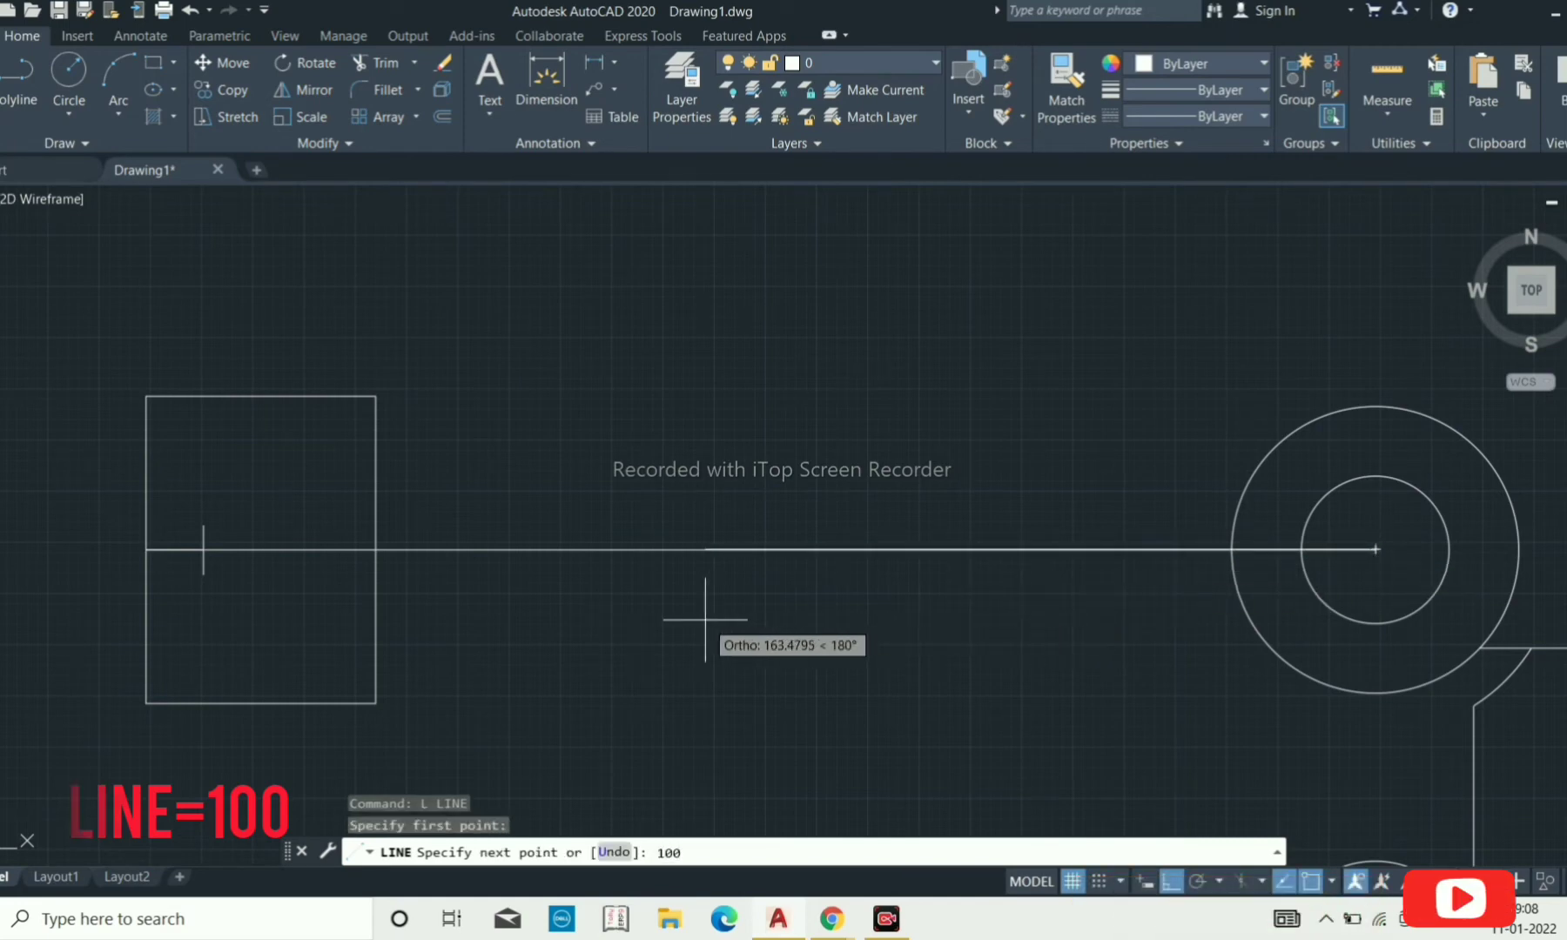
key(Return)
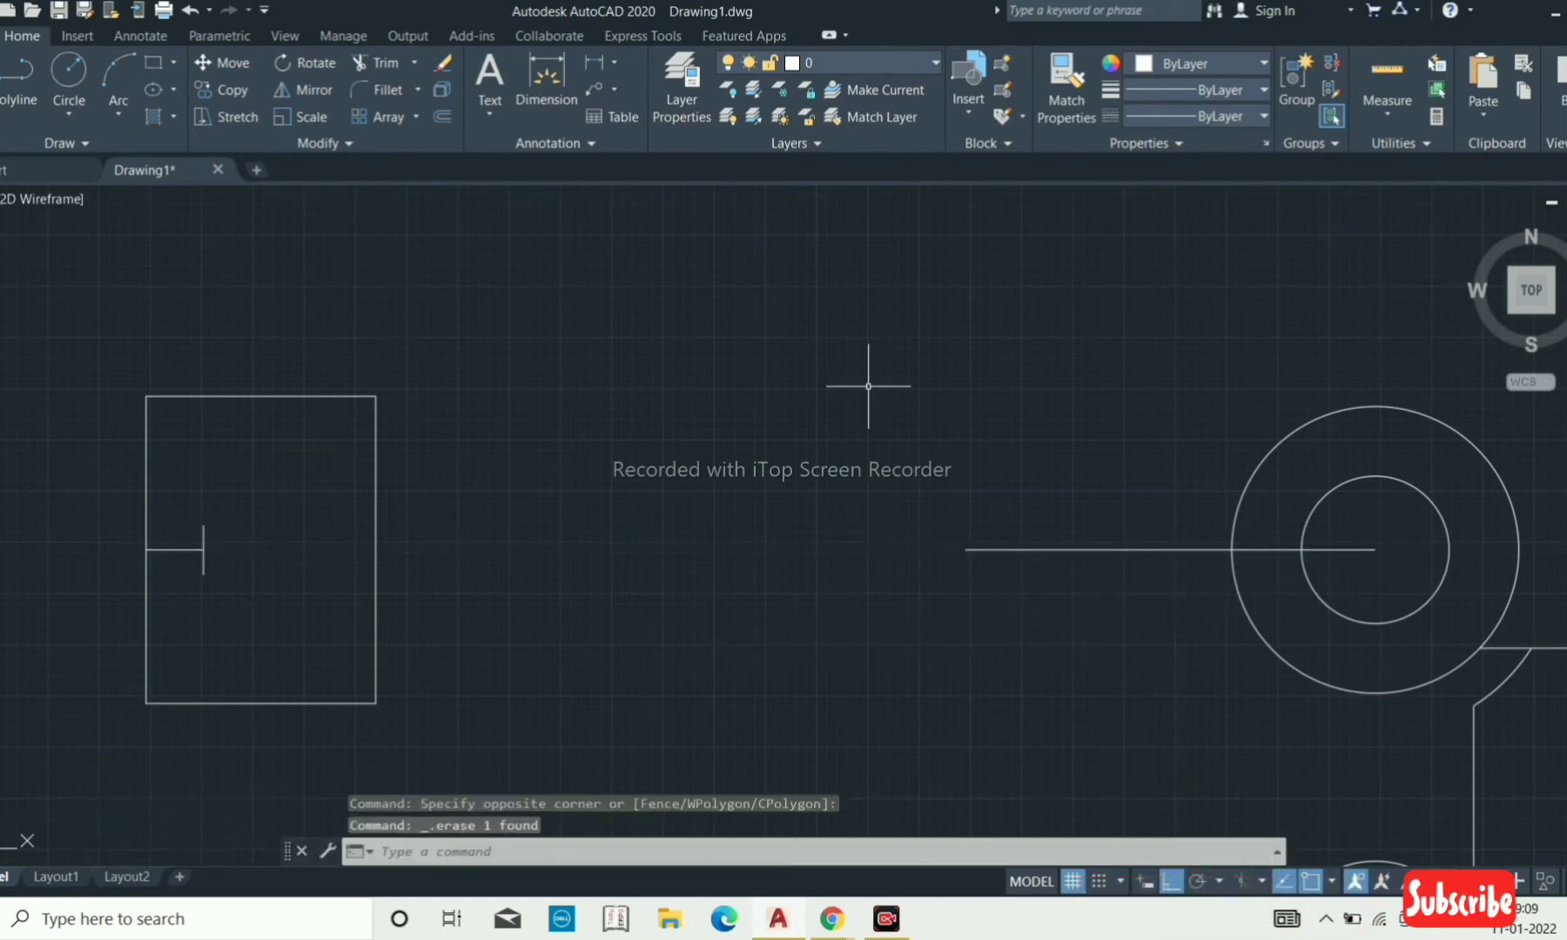
Draw a vertical line 37.5 up from the left end of the 100-long horizontal line.
text(l)
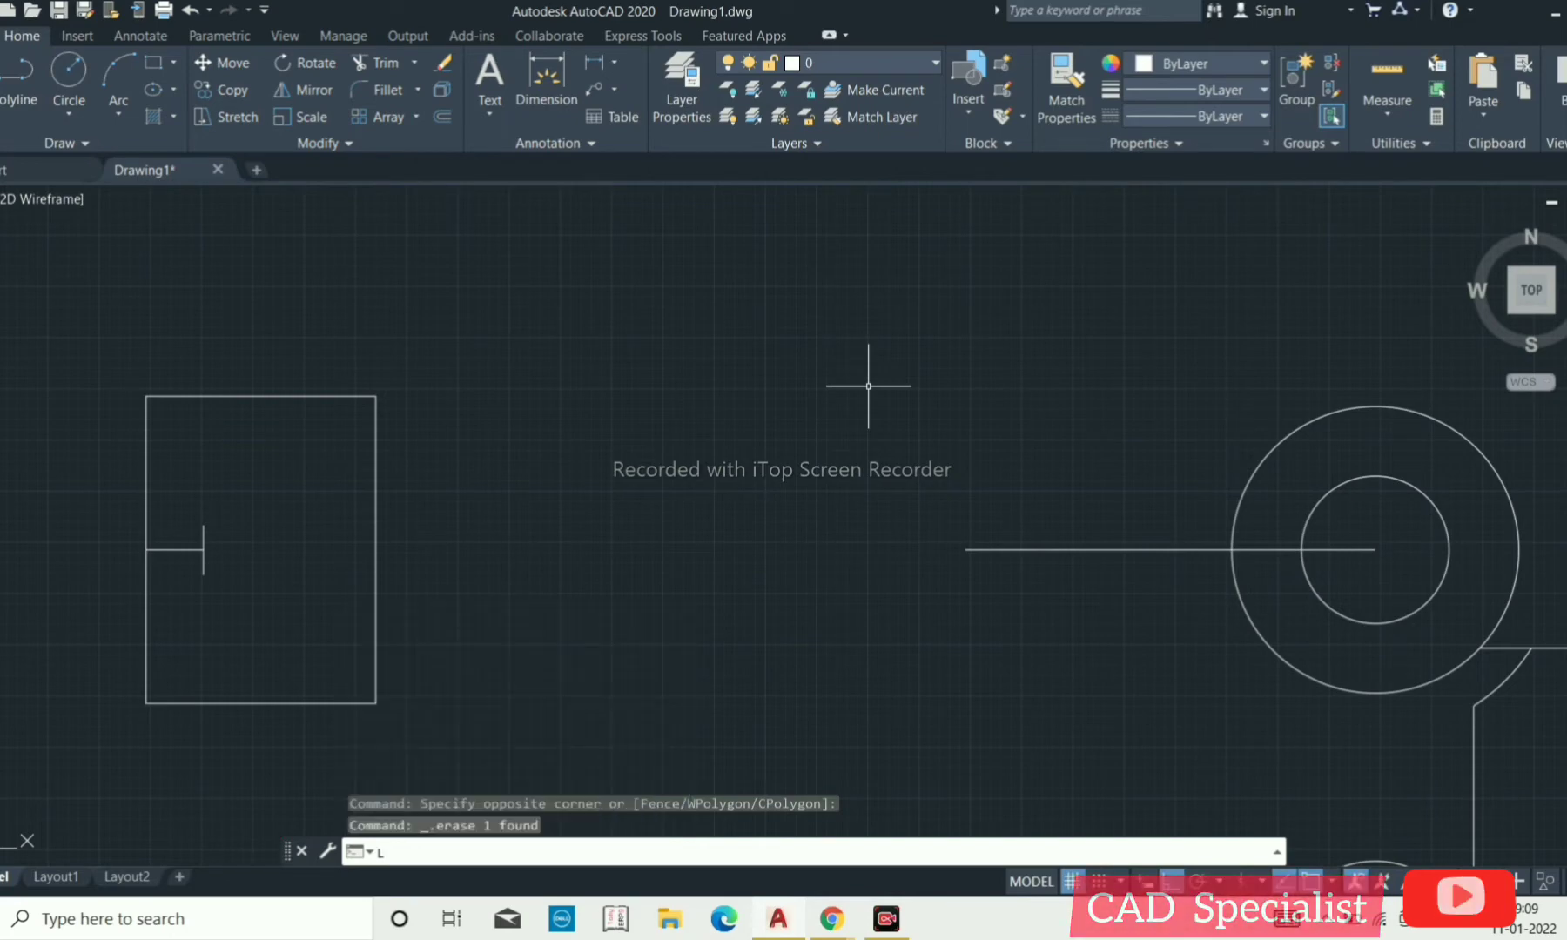
key(Return)
click(966, 549)
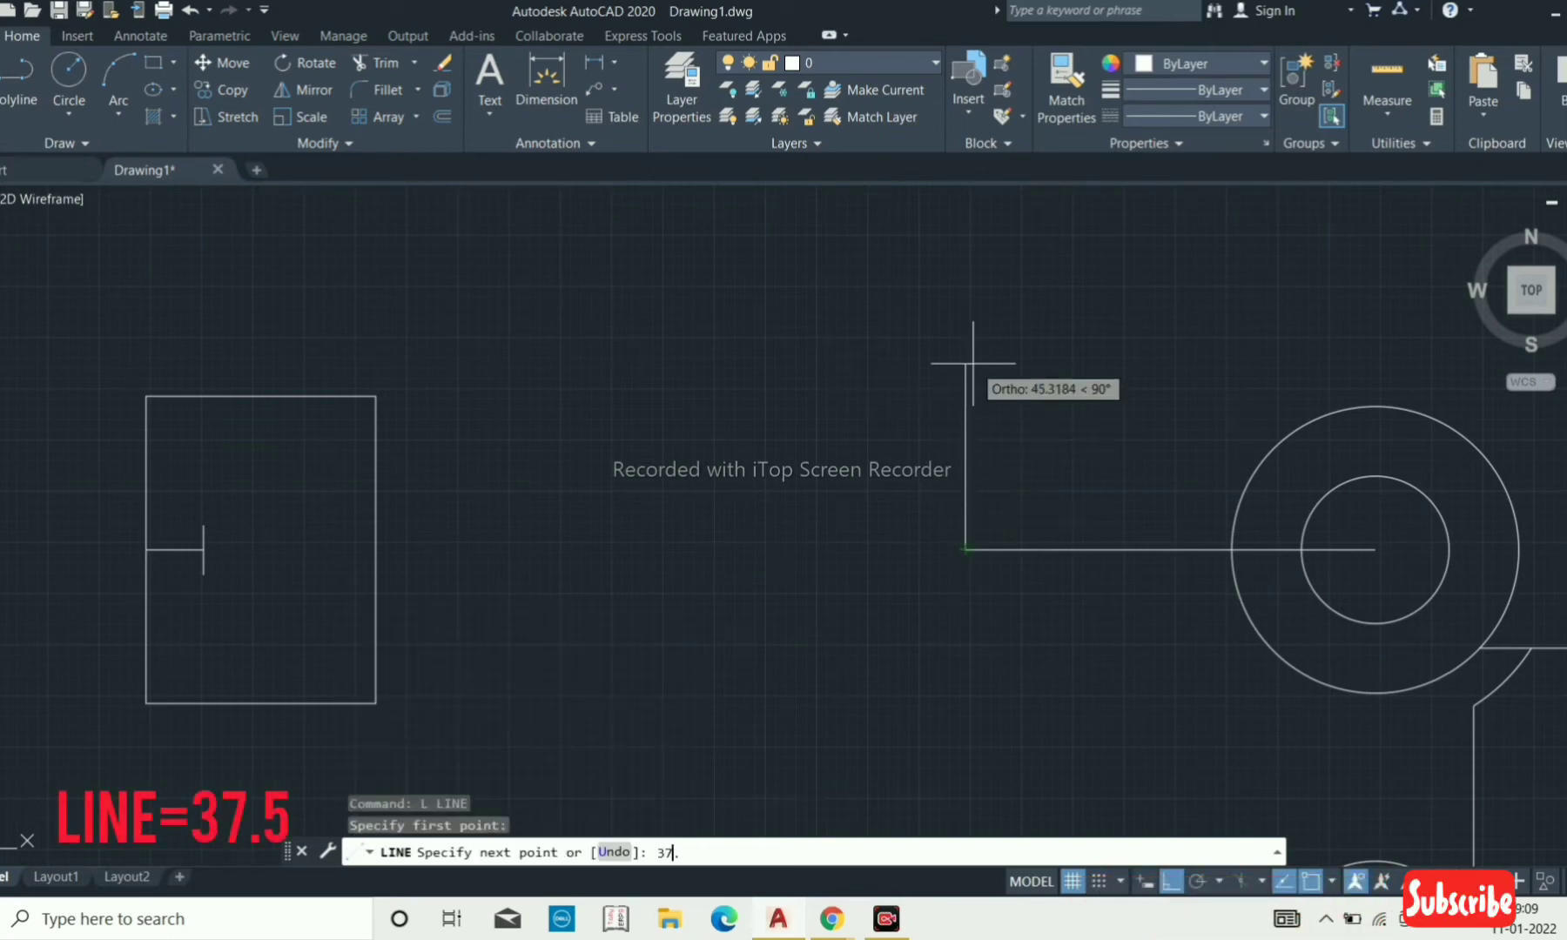
key(Return)
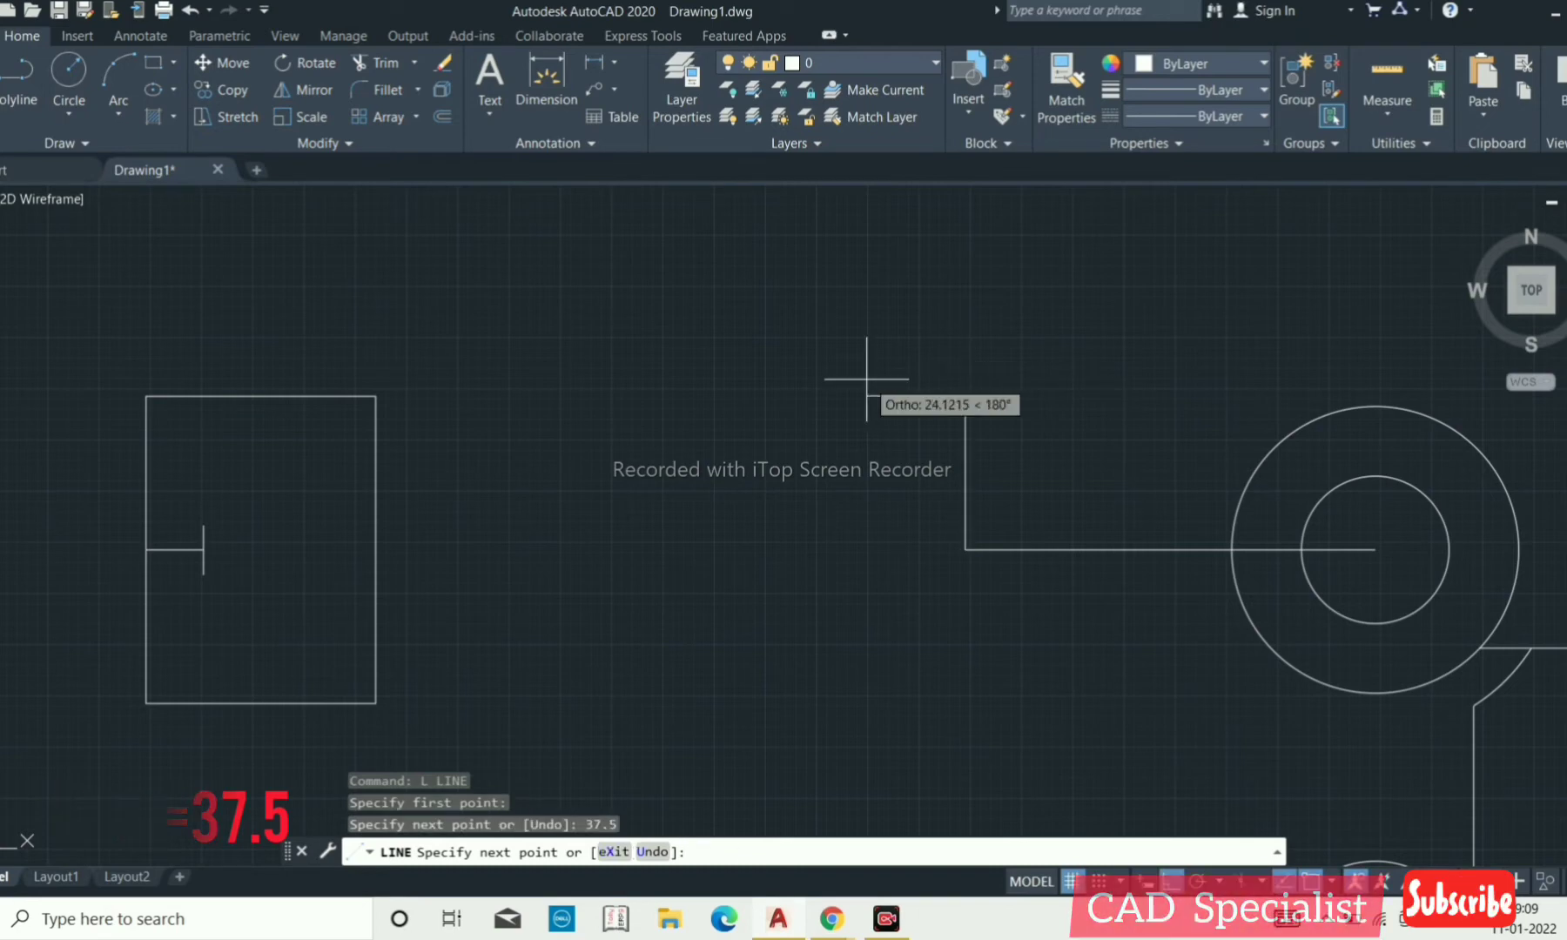
key(Return)
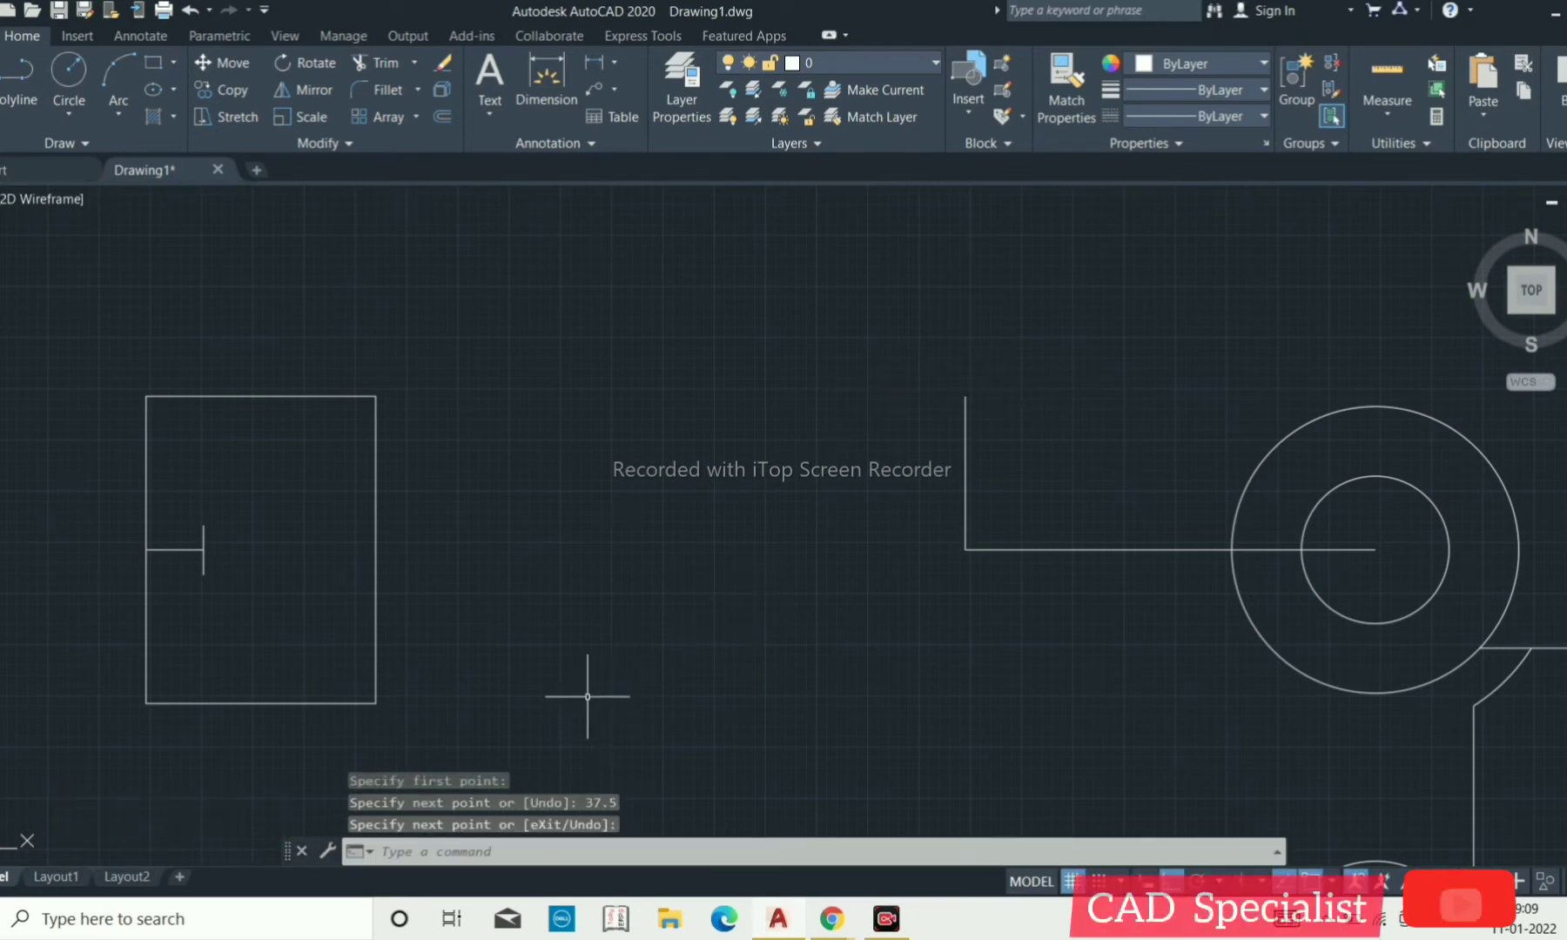
Move the rectangle and its inner lines from the midpoint of its top side to the upper end of the 37.5 vertical line.
click(588, 696)
click(18, 354)
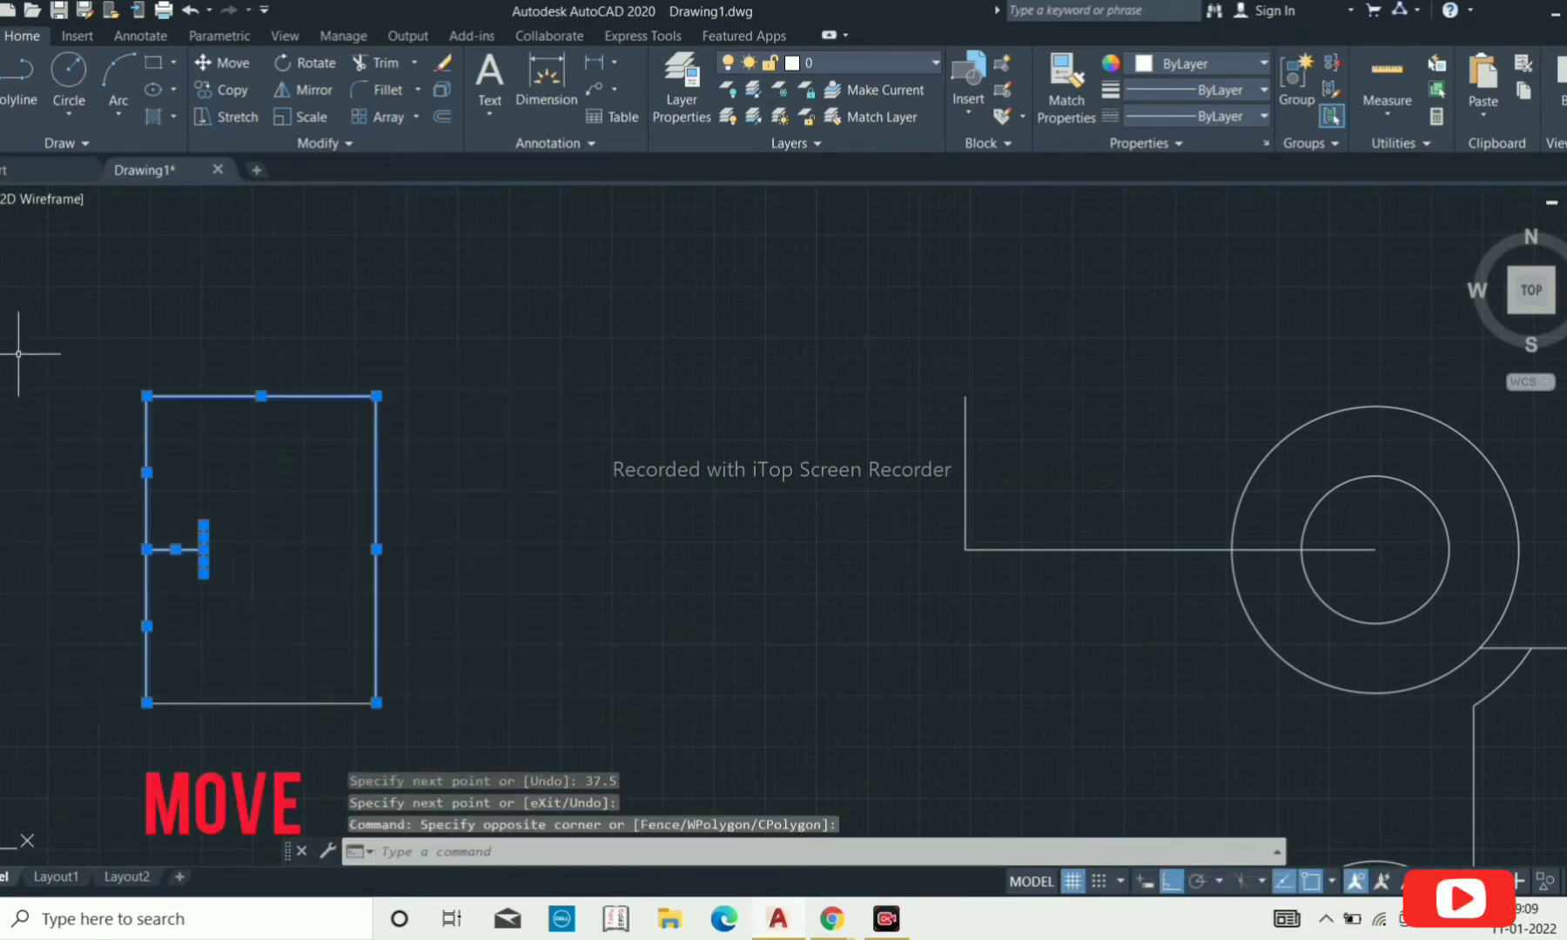
click(362, 731)
click(194, 603)
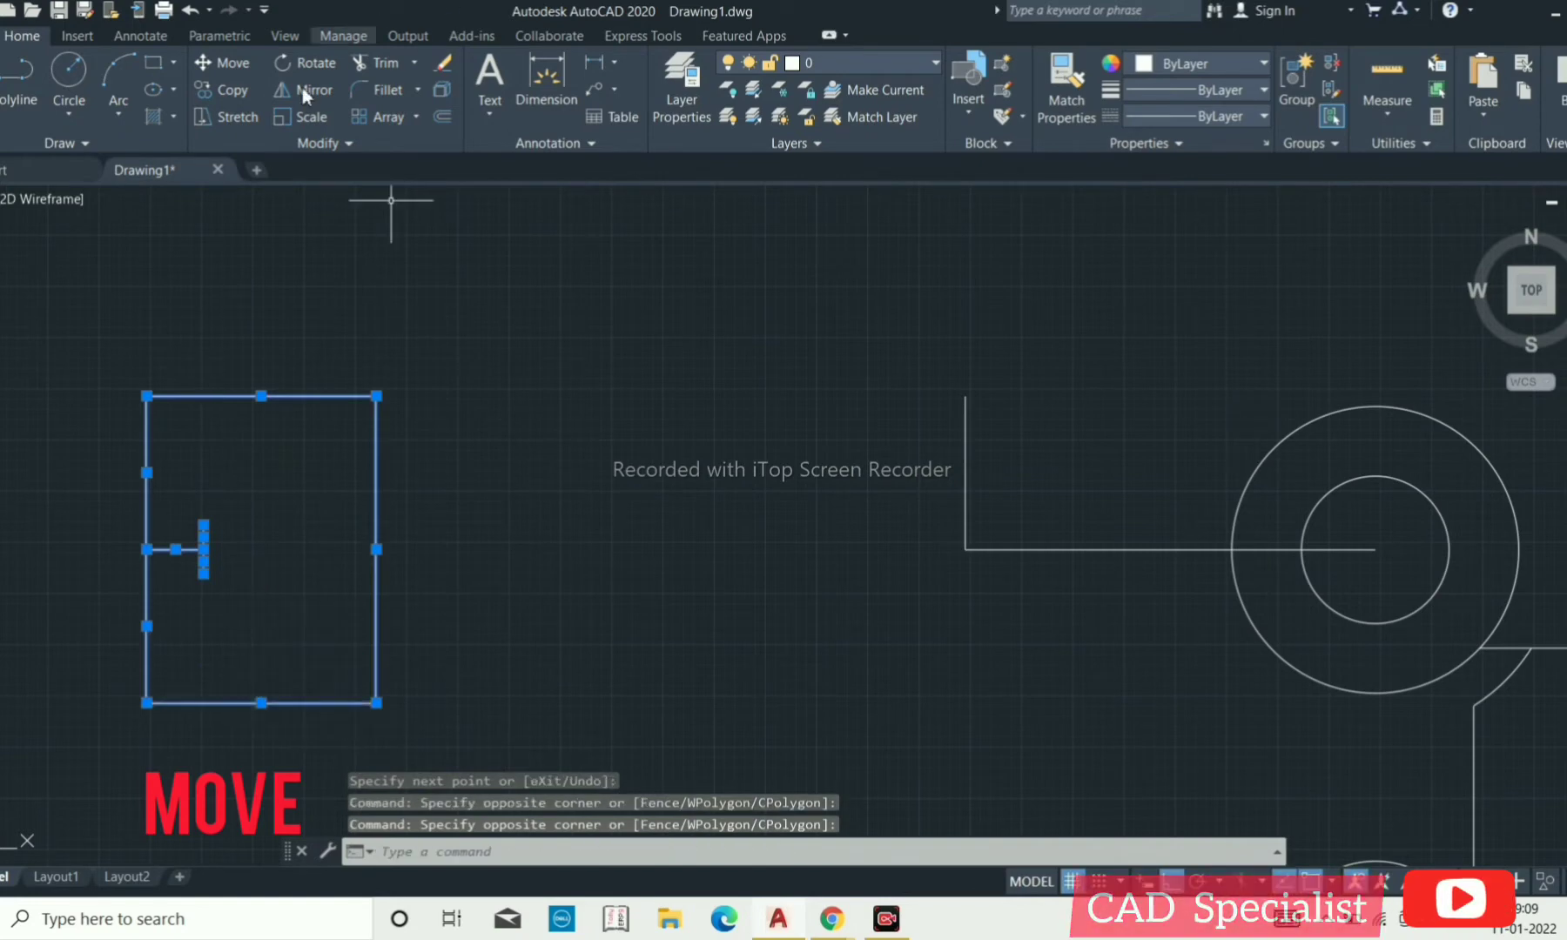
click(235, 63)
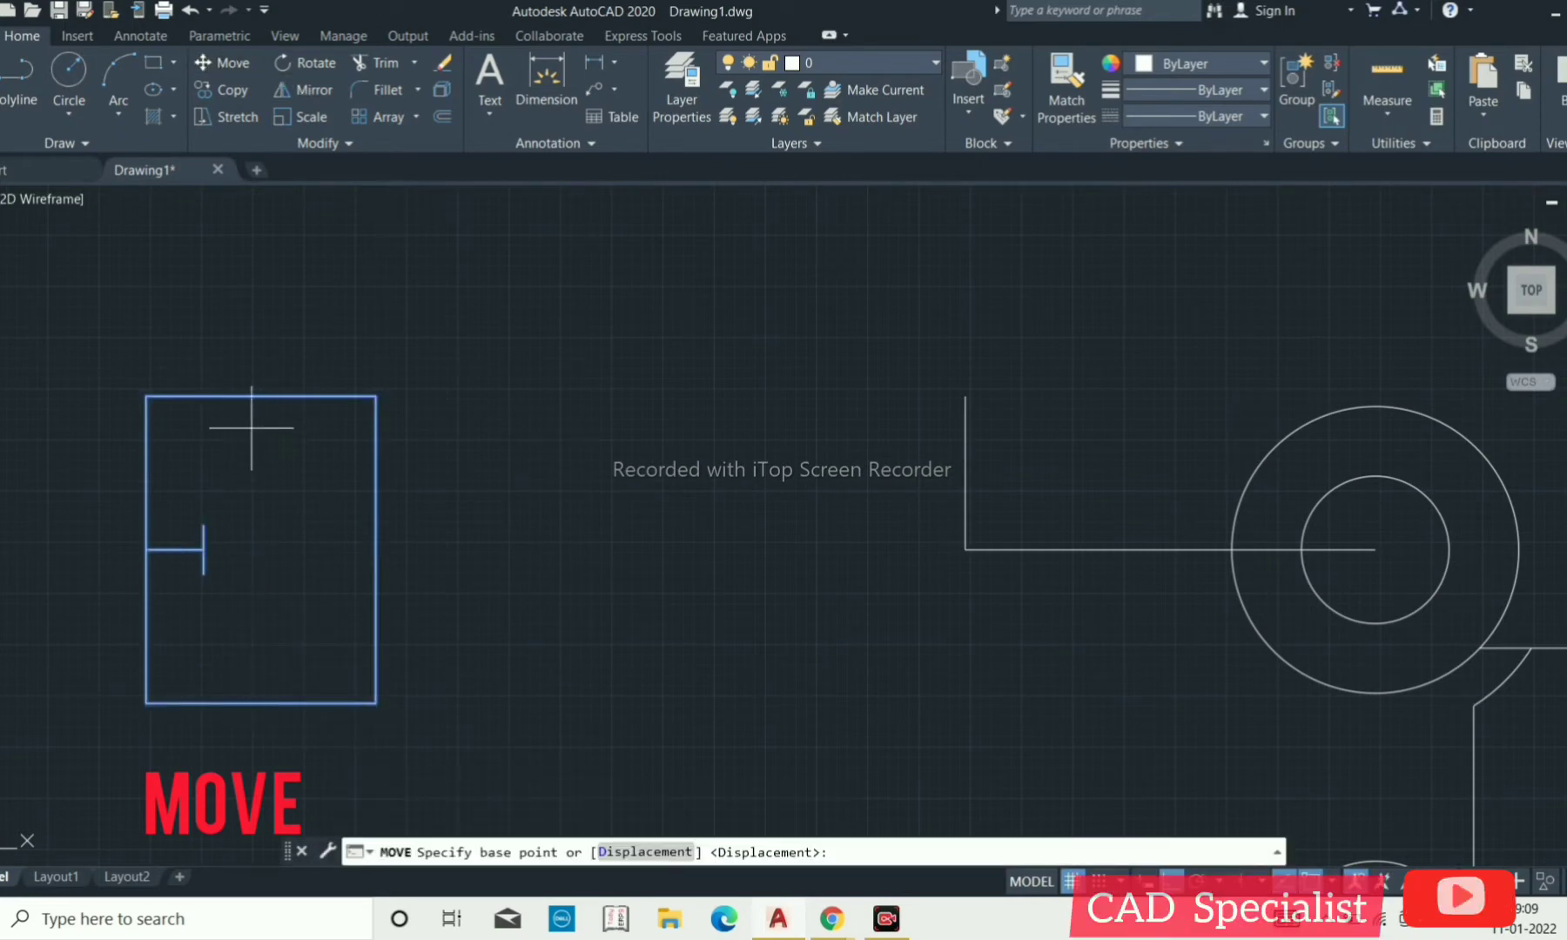
click(260, 396)
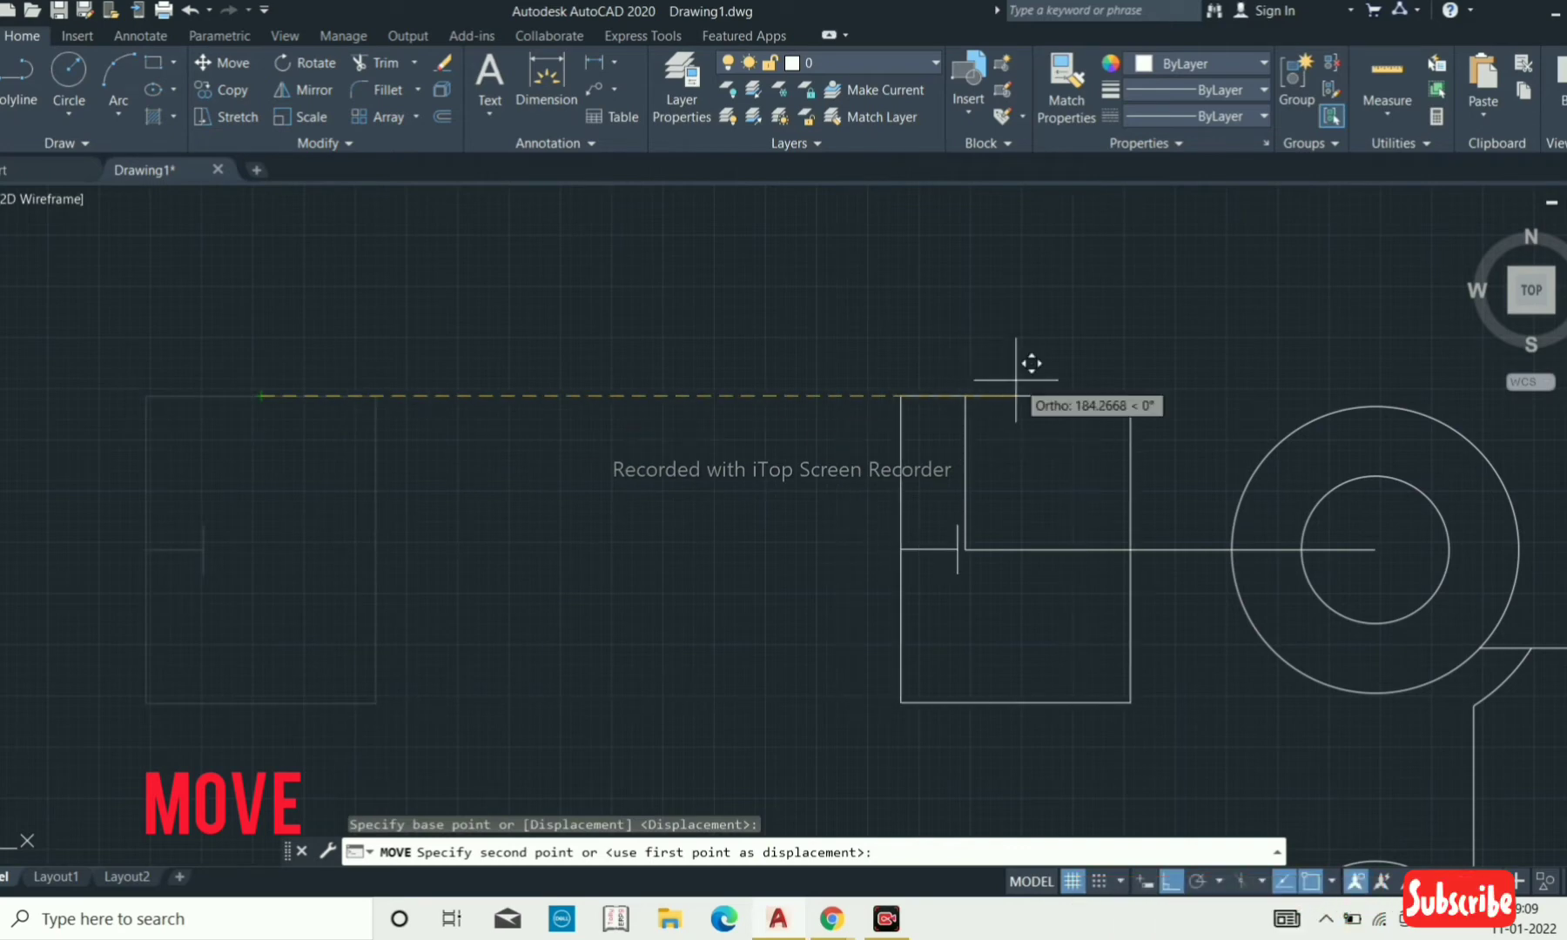
click(964, 396)
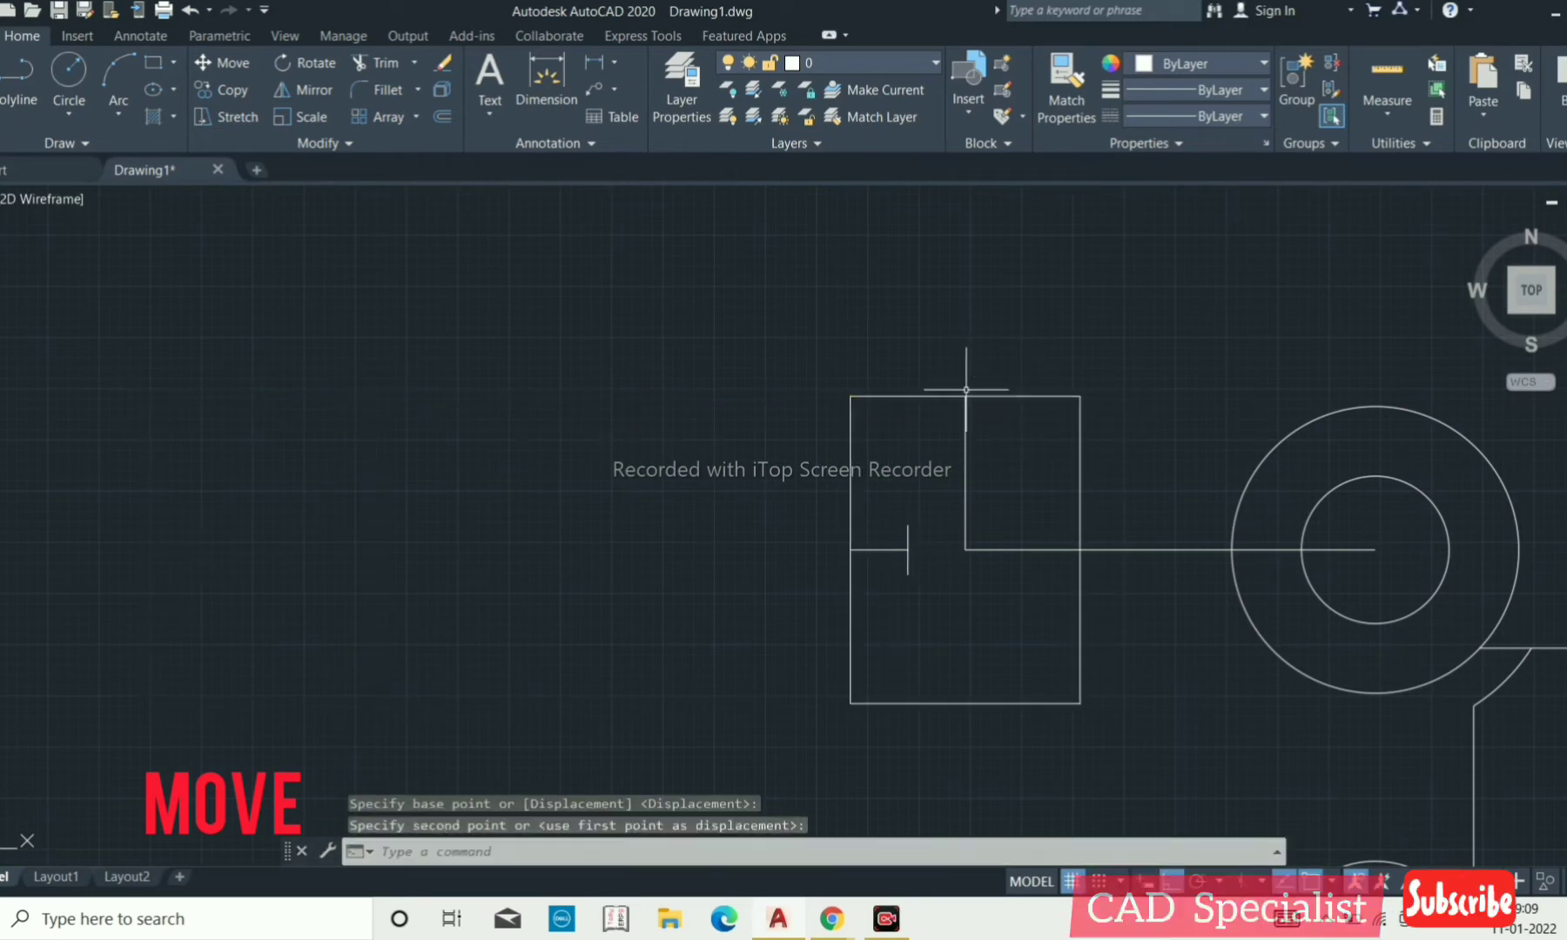
Erase the 37.5 vertical and 100 horizontal construction lines between the rectangle and the upper circles.
scroll(927, 410, down, 5)
scroll(928, 410, up, 5)
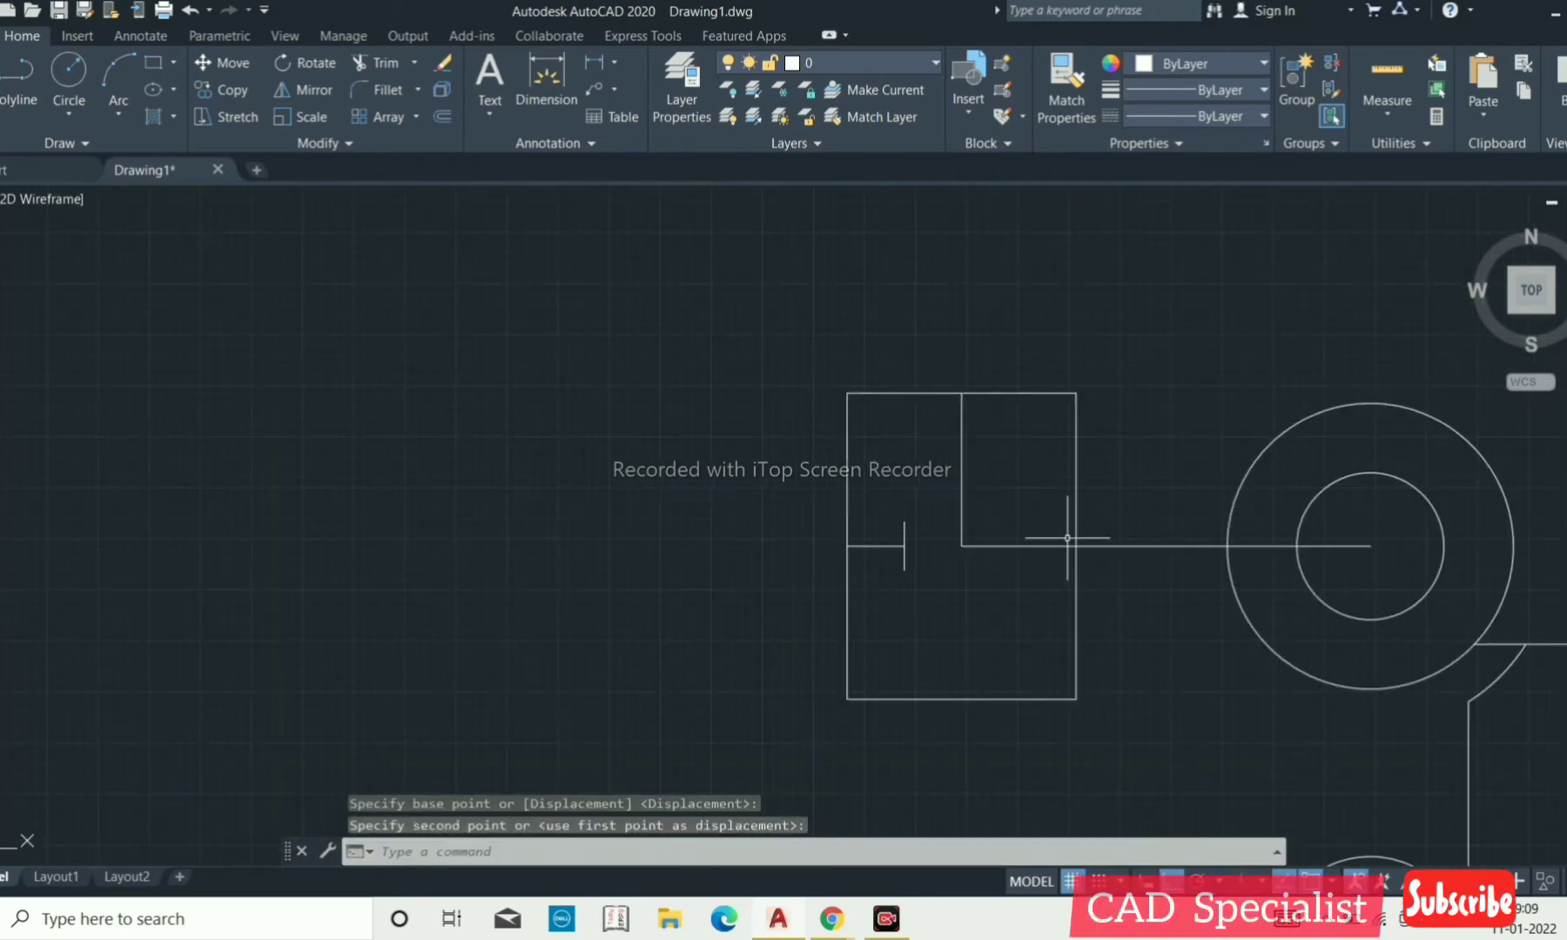
click(1040, 589)
click(953, 459)
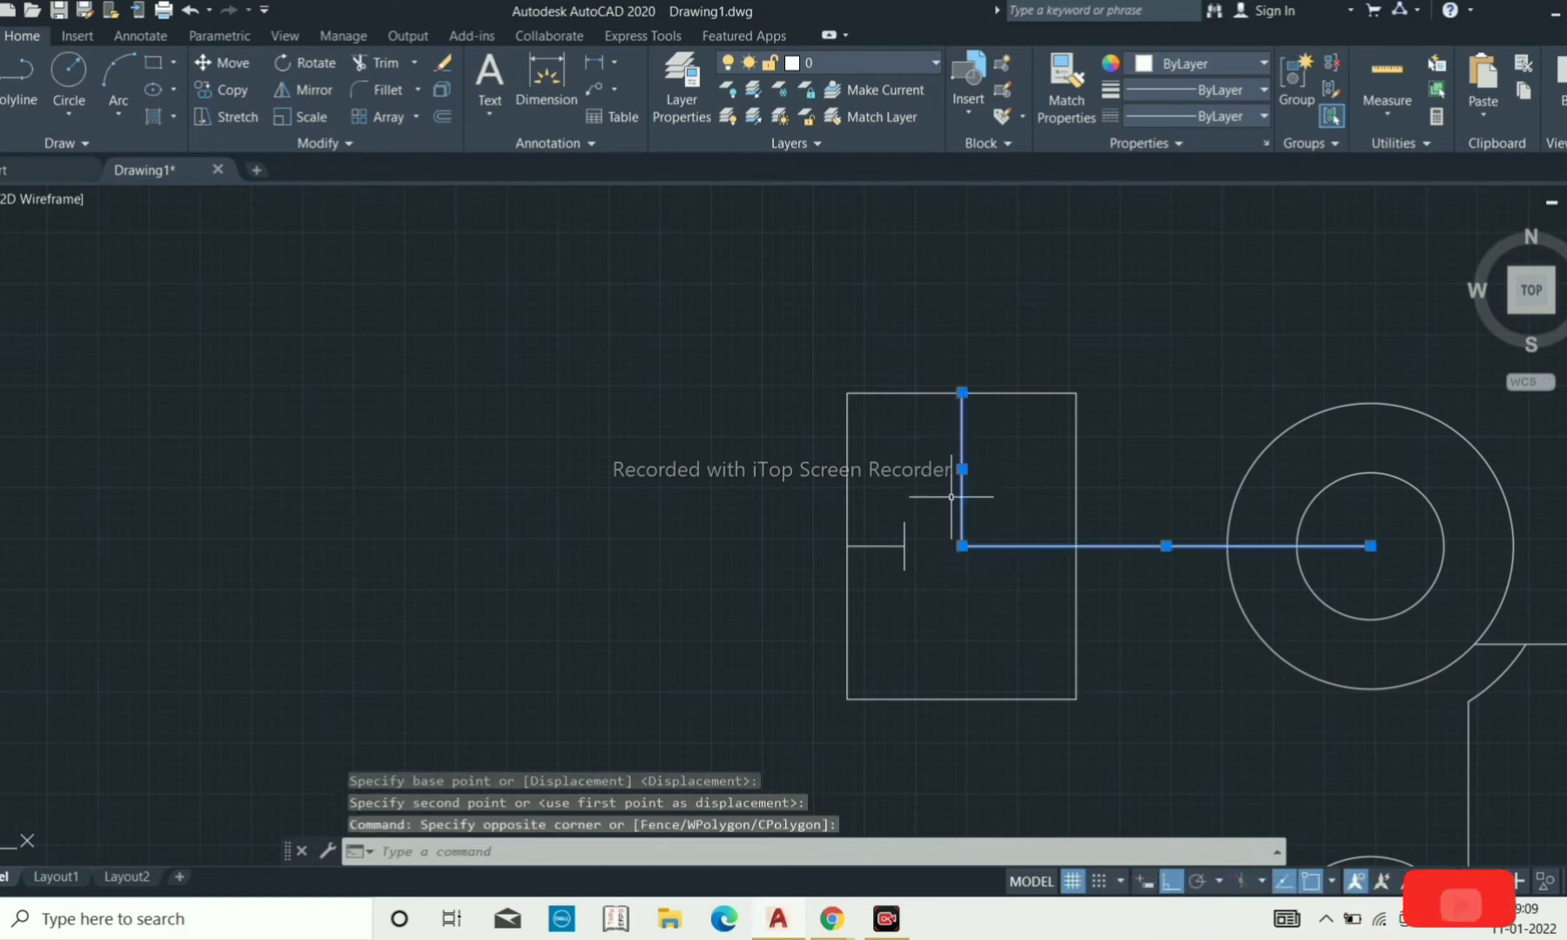
key(Delete)
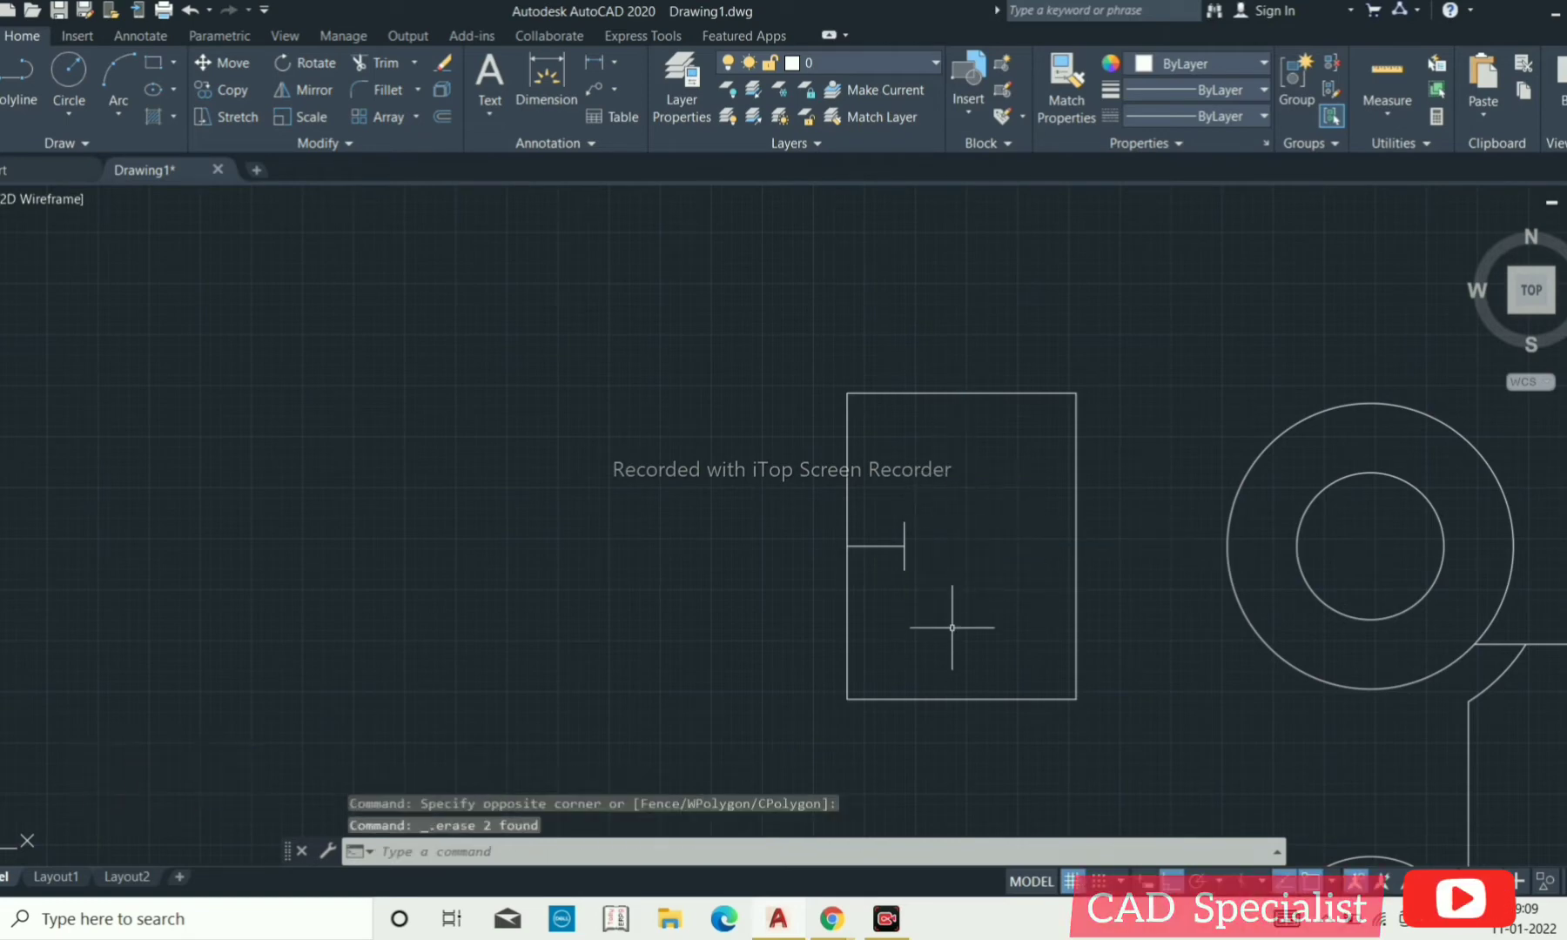
Draw two horizontal lines from the ends of the short vertical line in the rectangle to just inside the upper outer circle.
text(l)
key(Return)
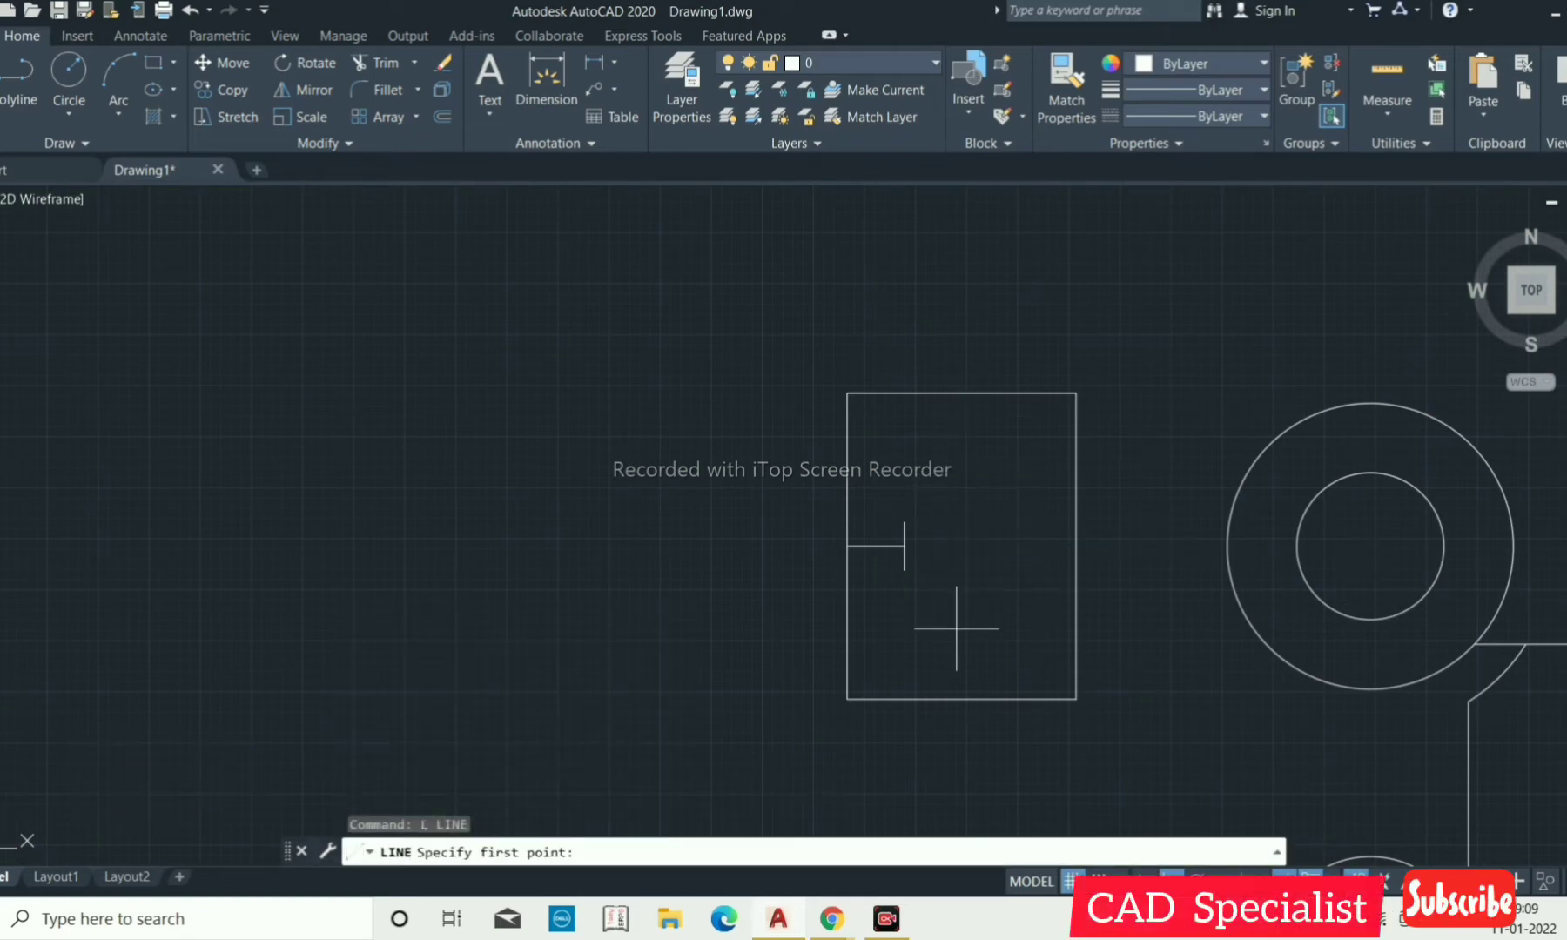
click(905, 522)
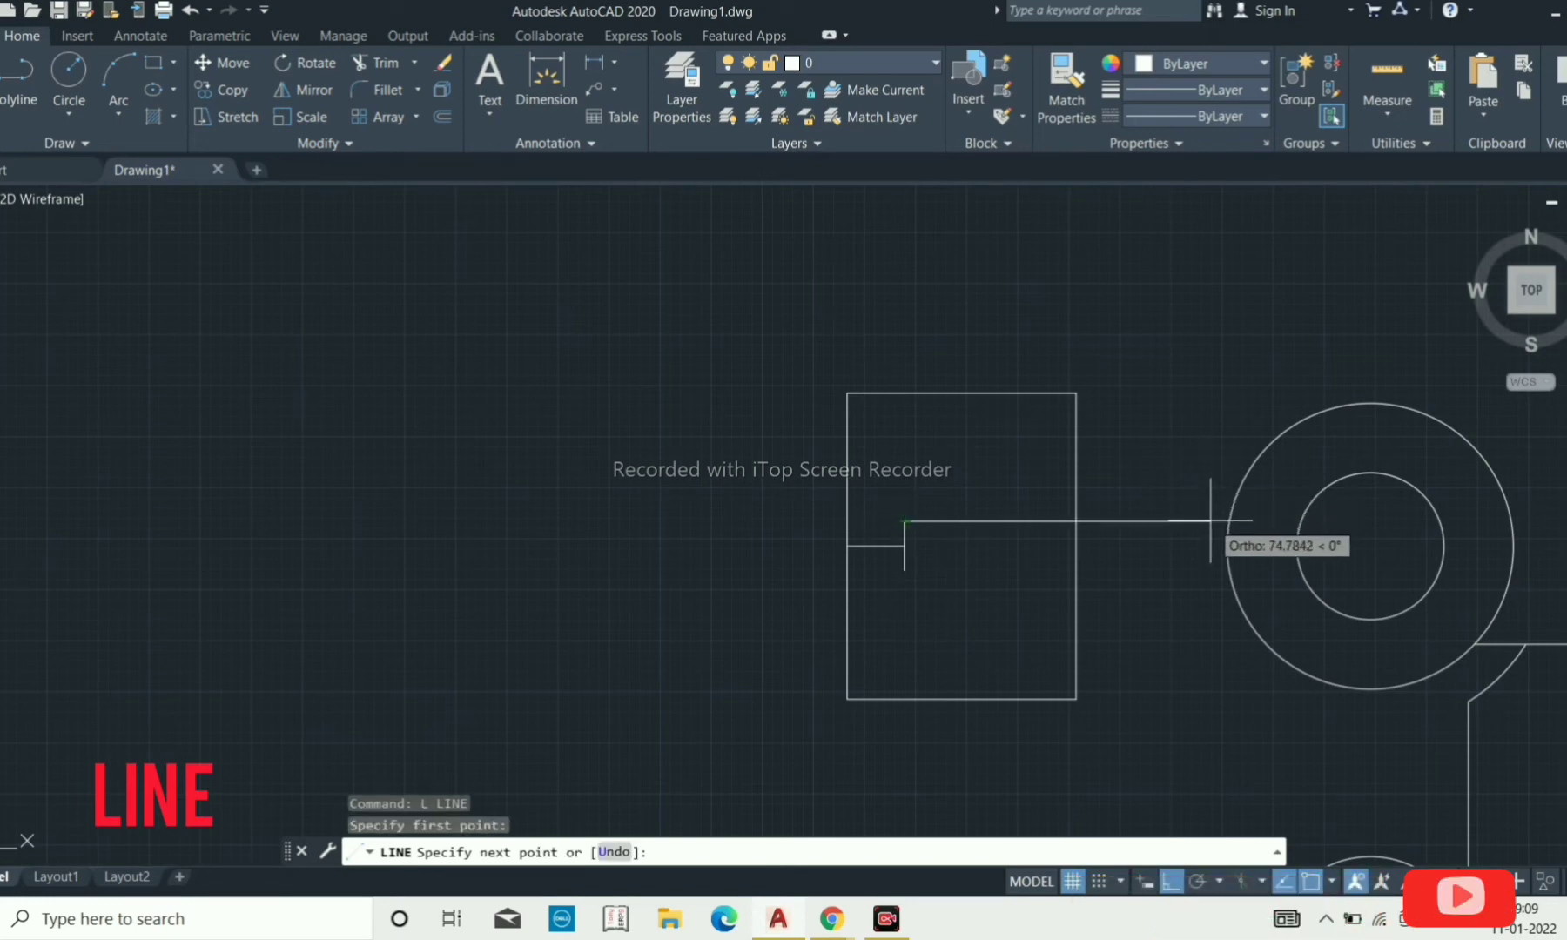
click(1255, 521)
key(Return)
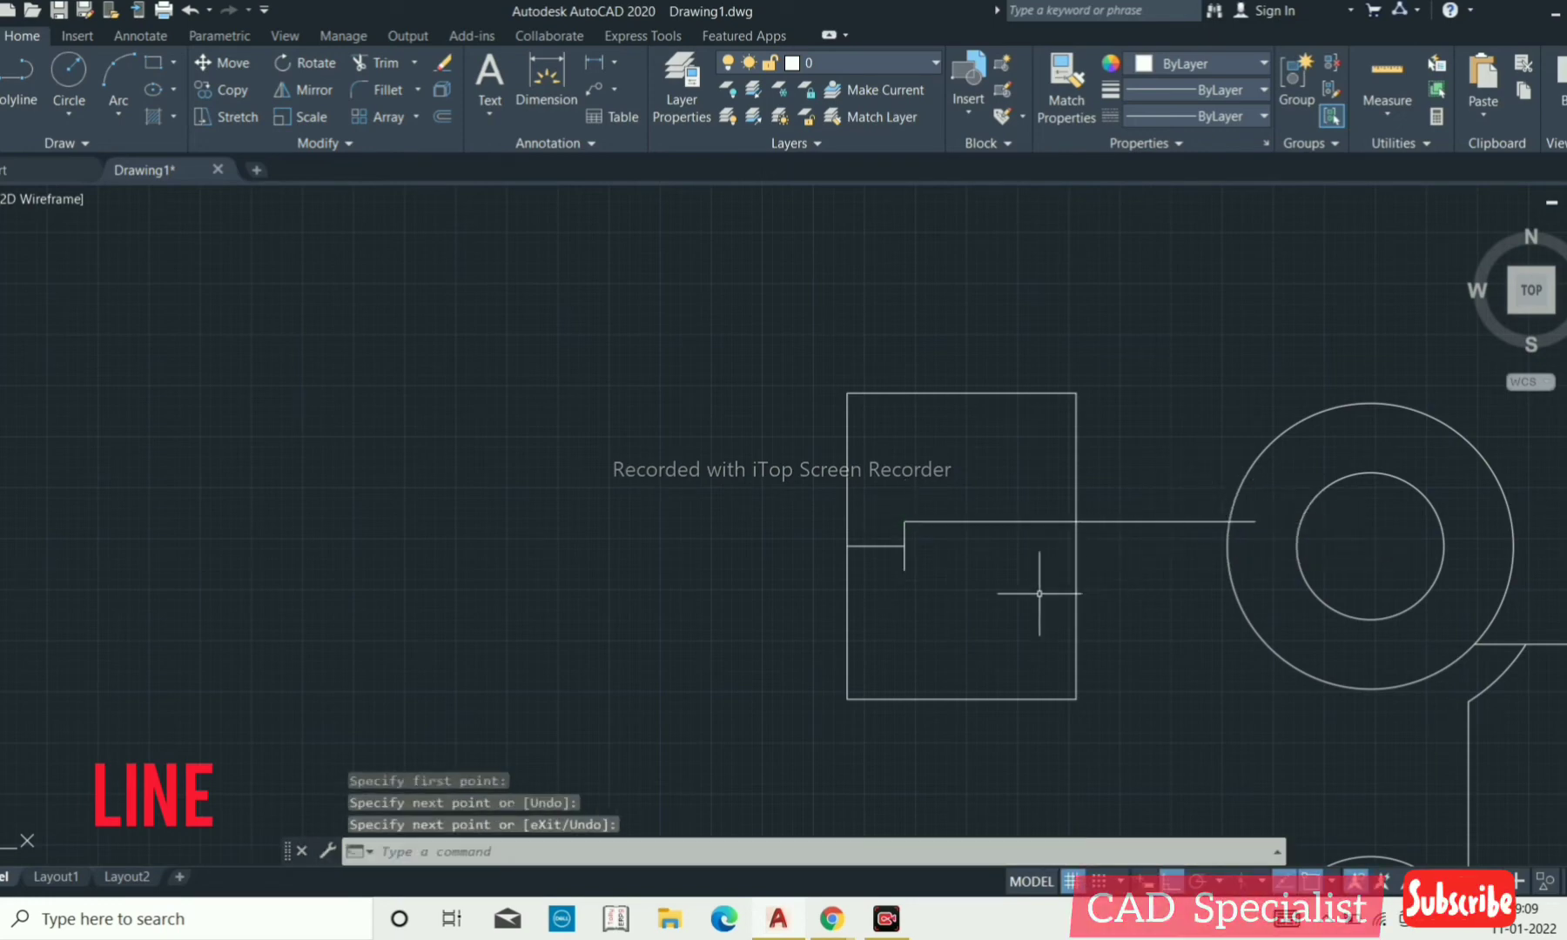
key(Return)
click(905, 570)
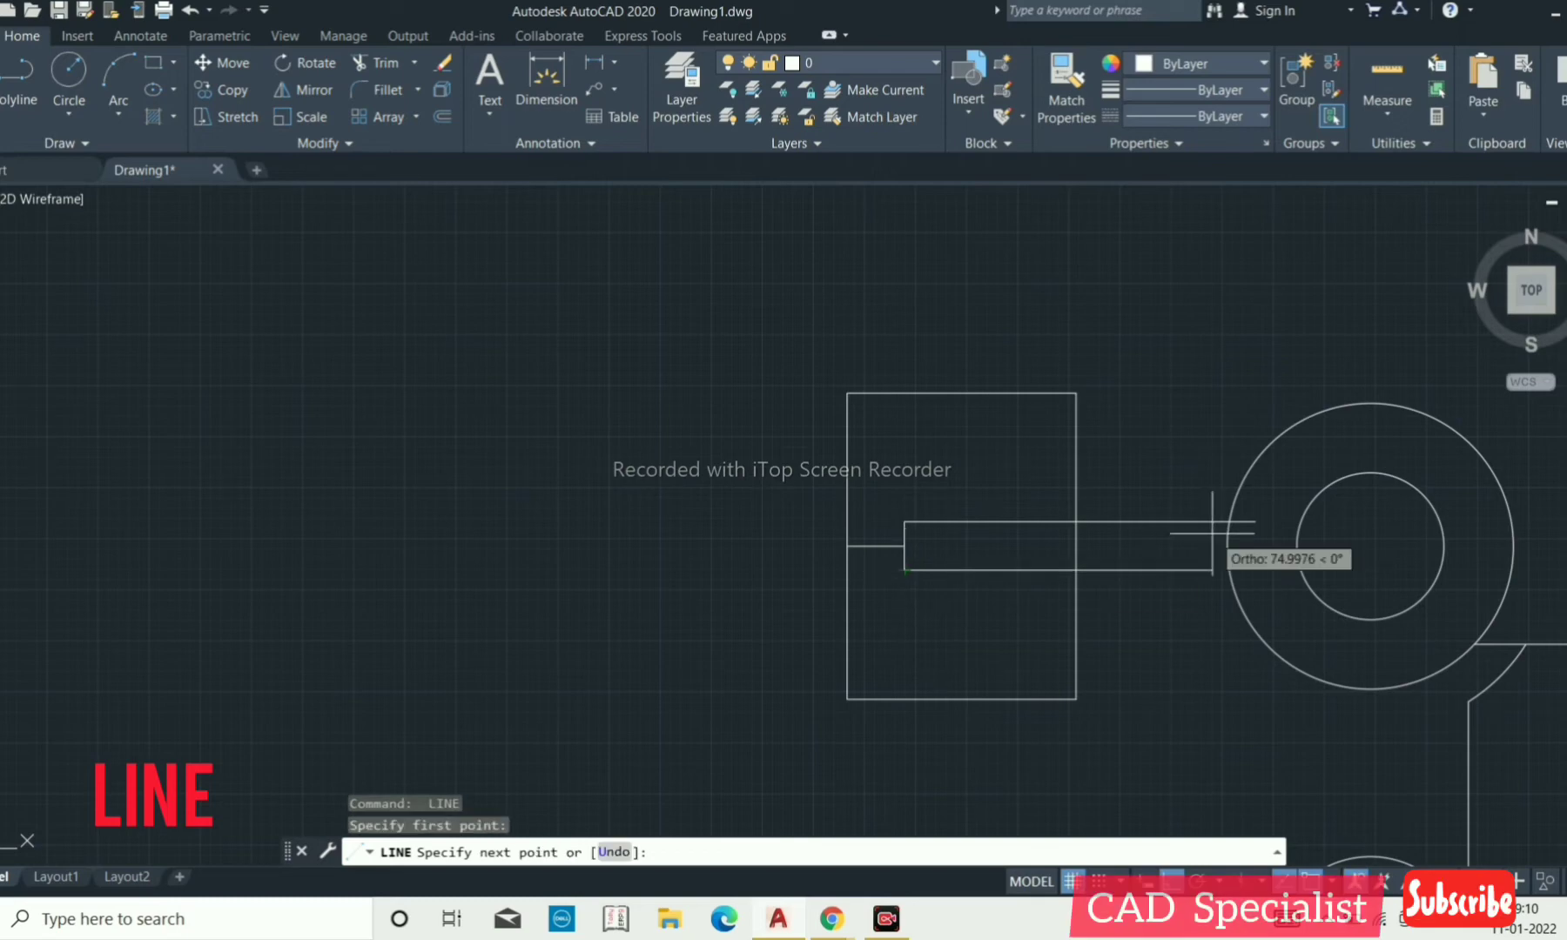
click(1247, 570)
key(Return)
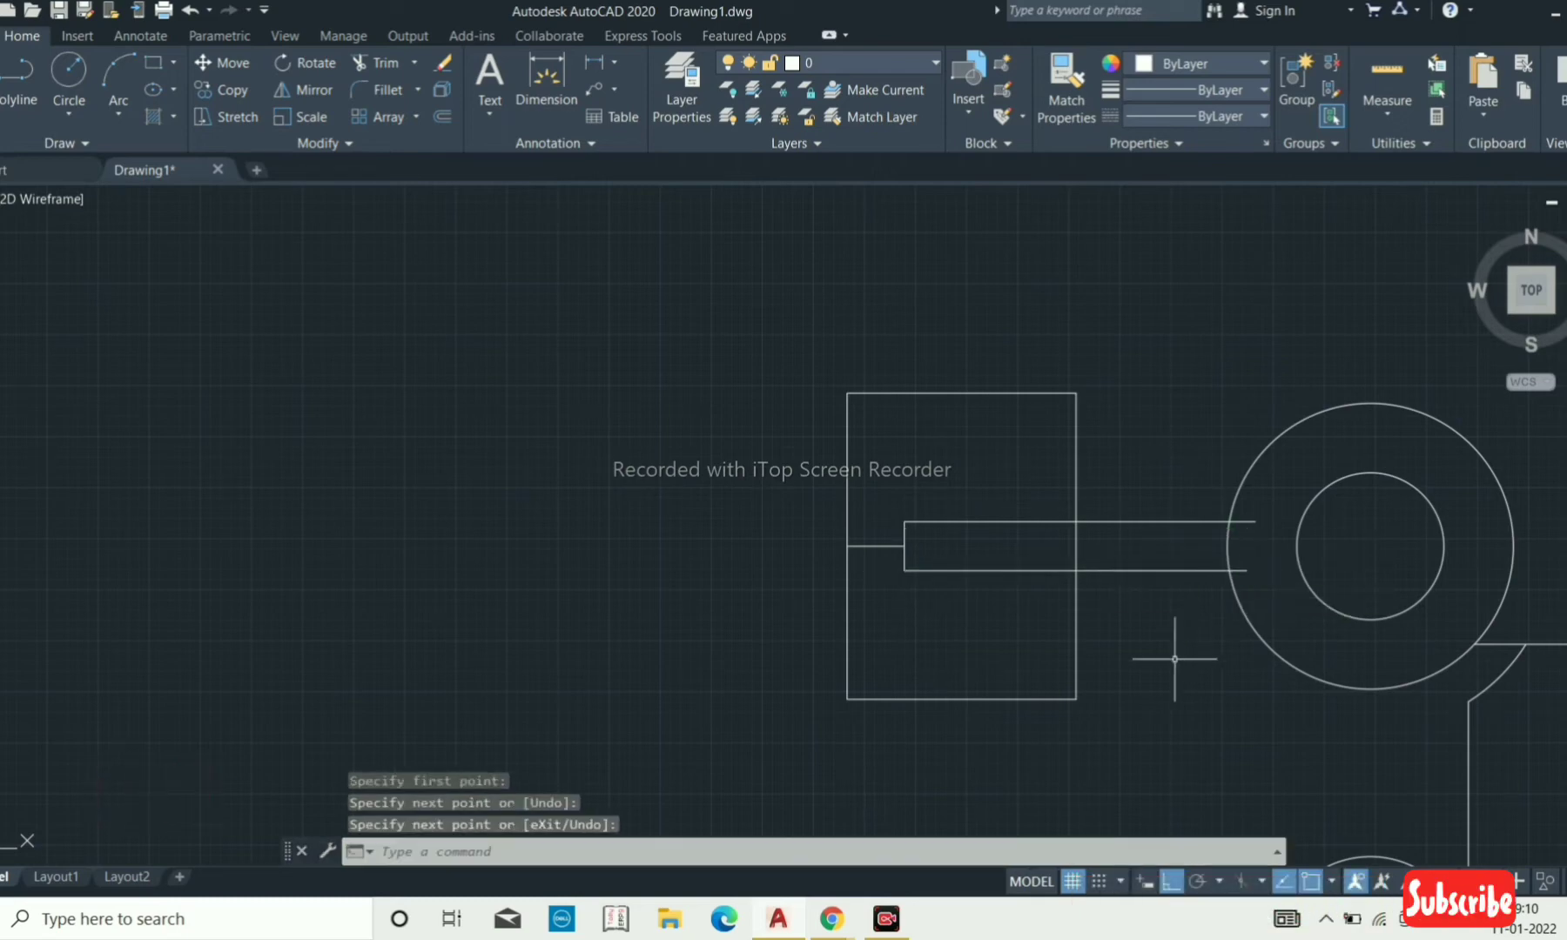
Trim the ends of both horizontal lines that extend inside the upper outer circle.
text(tr)
key(Return)
key(Return)
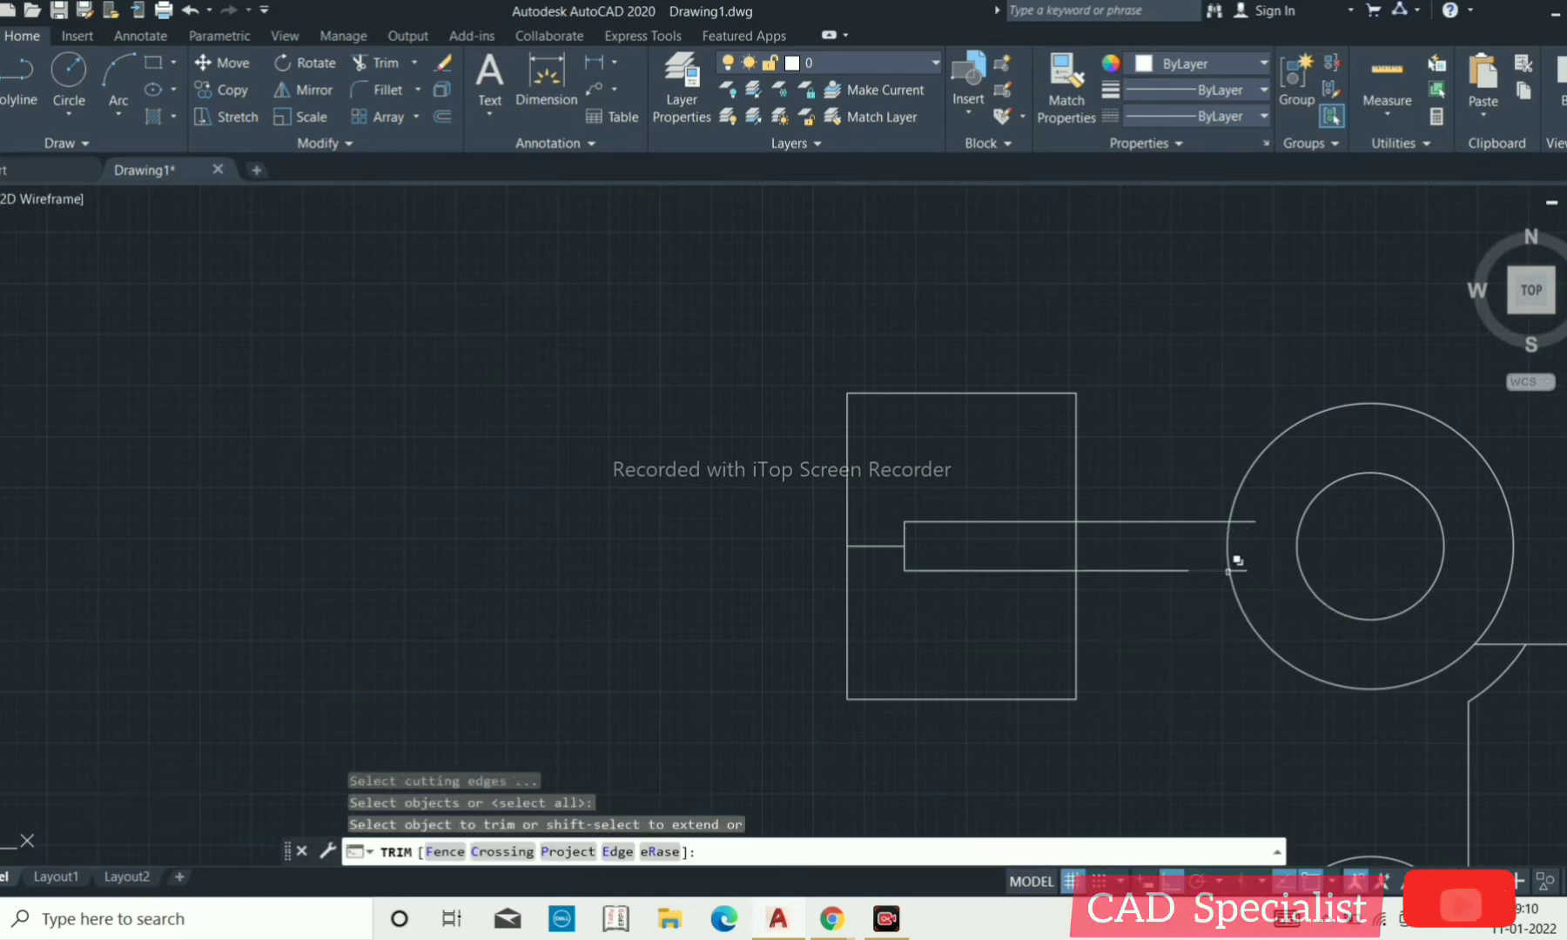
click(1242, 572)
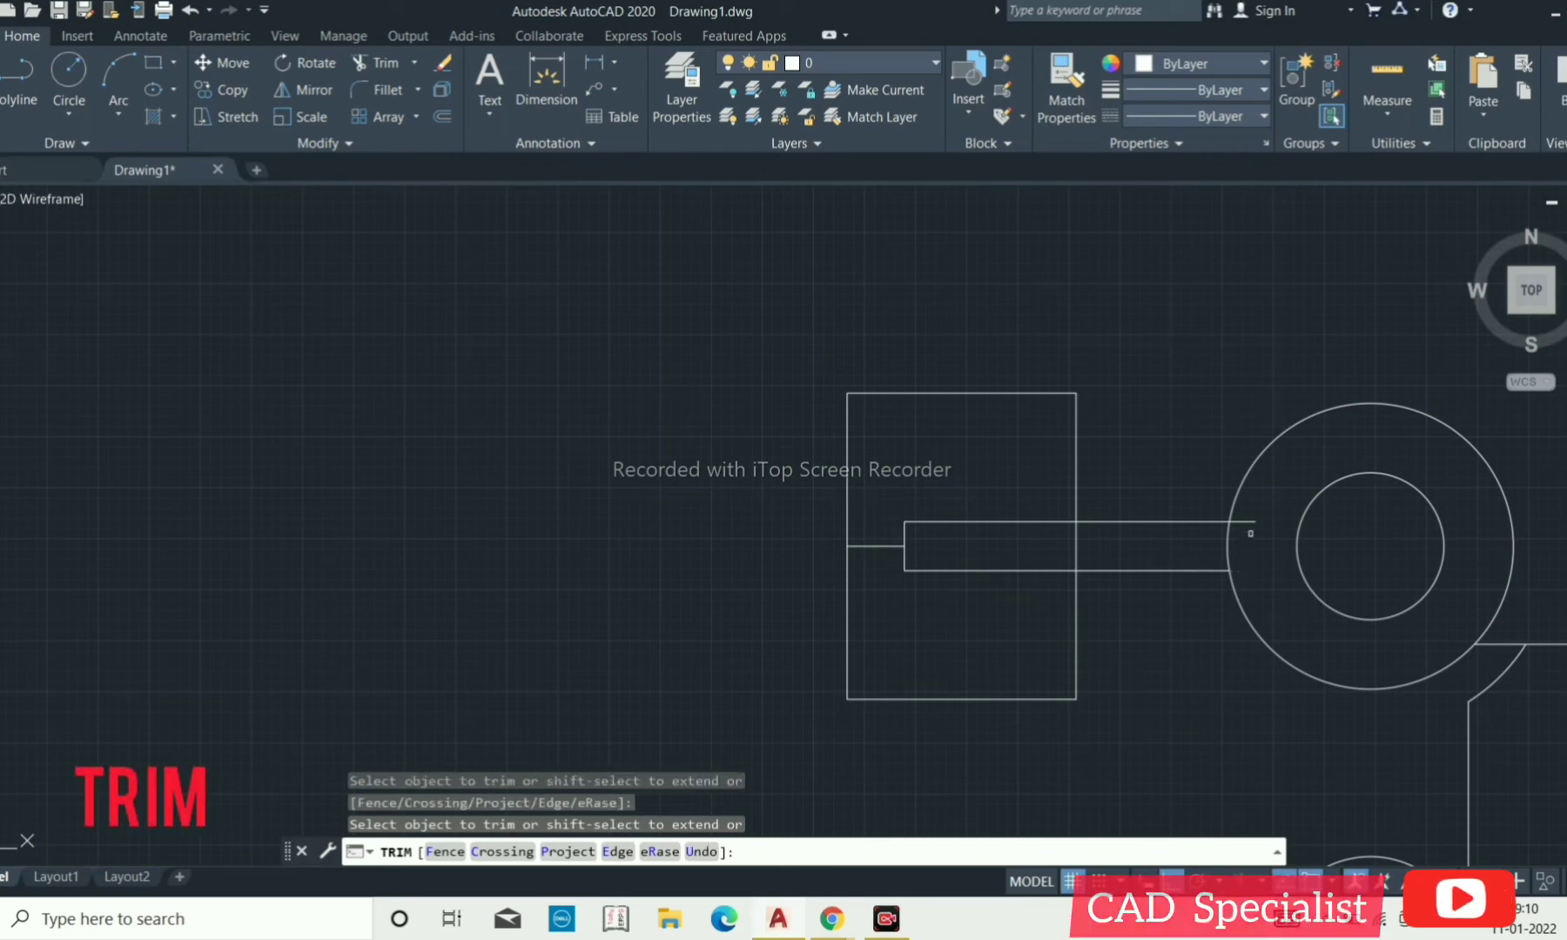
key(Return)
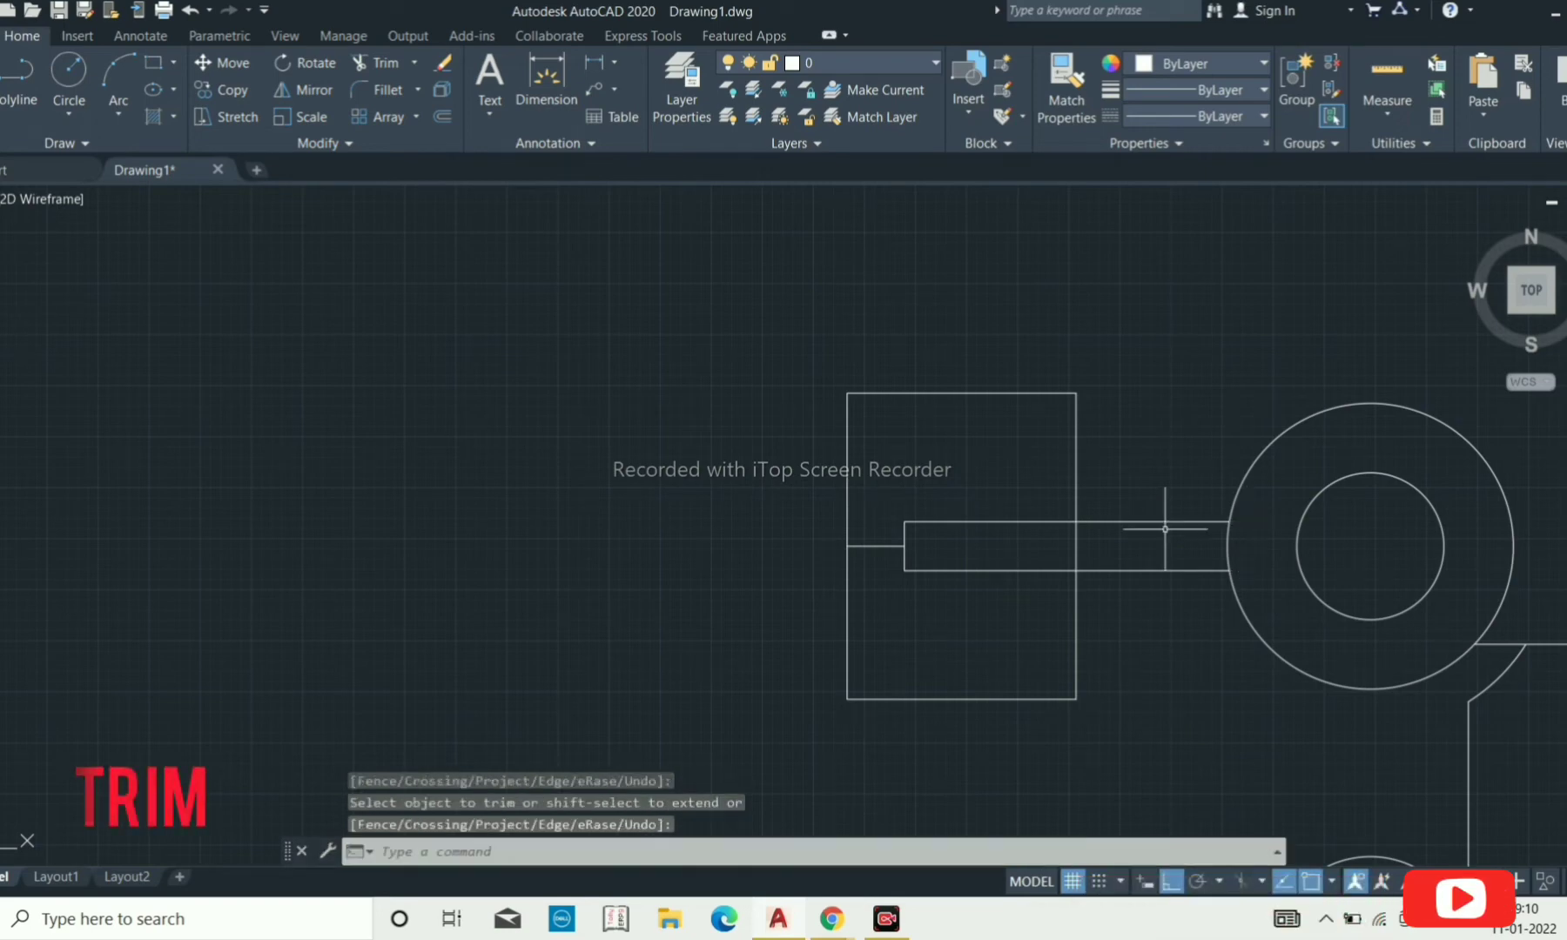
Erase the short horizontal construction line between the rectangle's outer vertical side and the end of the 12-wide bar.
scroll(1123, 517, down, 3)
scroll(1299, 584, up, 3)
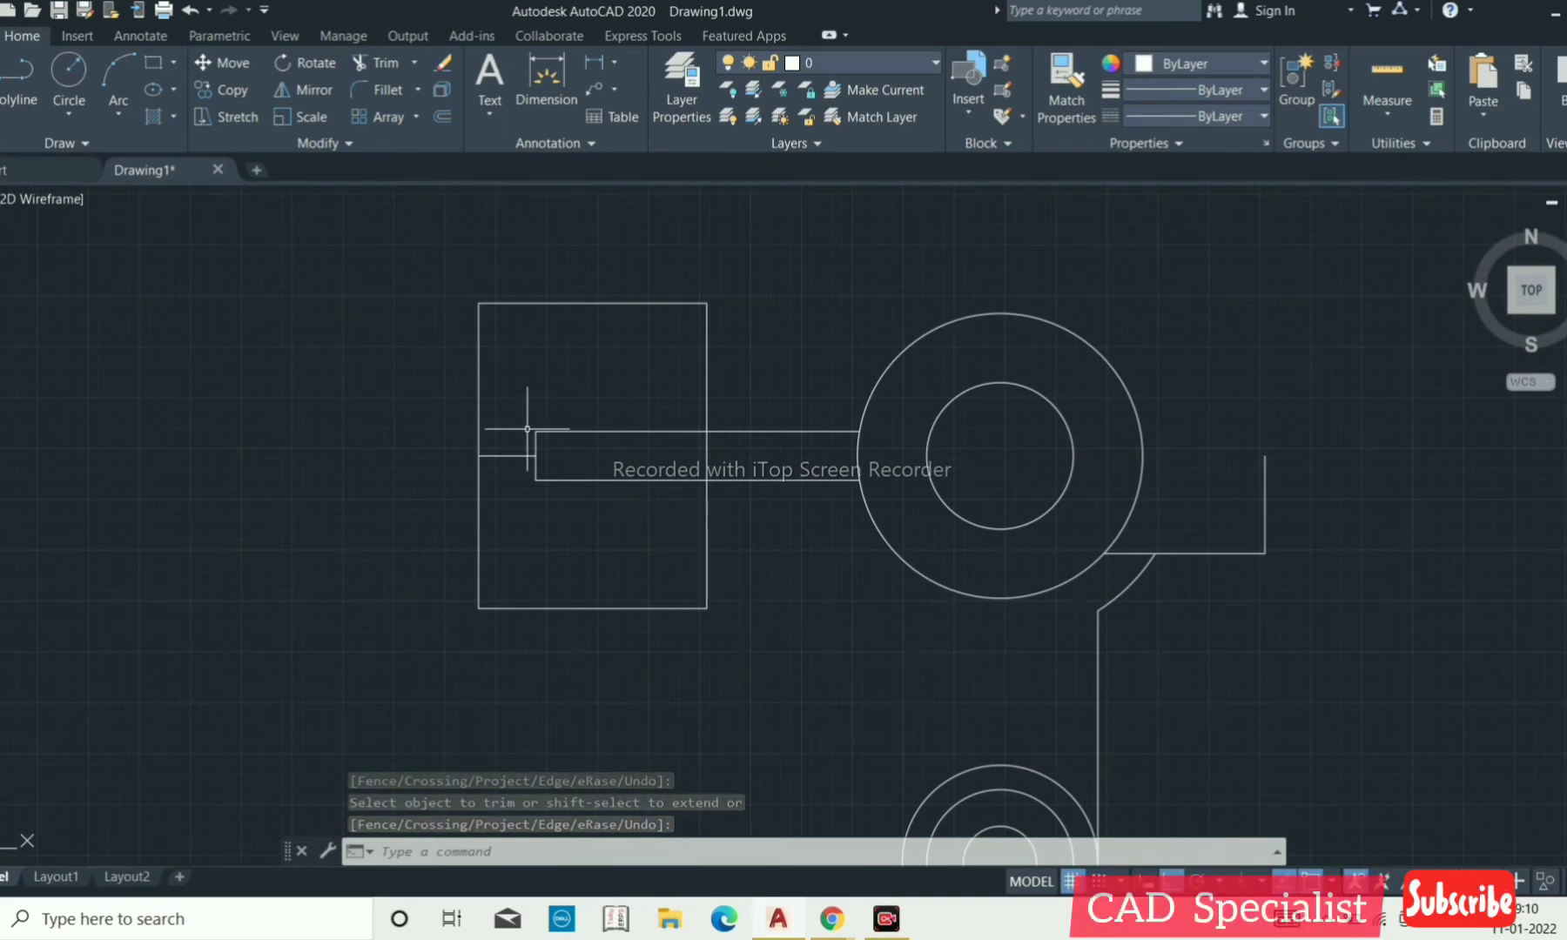
click(525, 458)
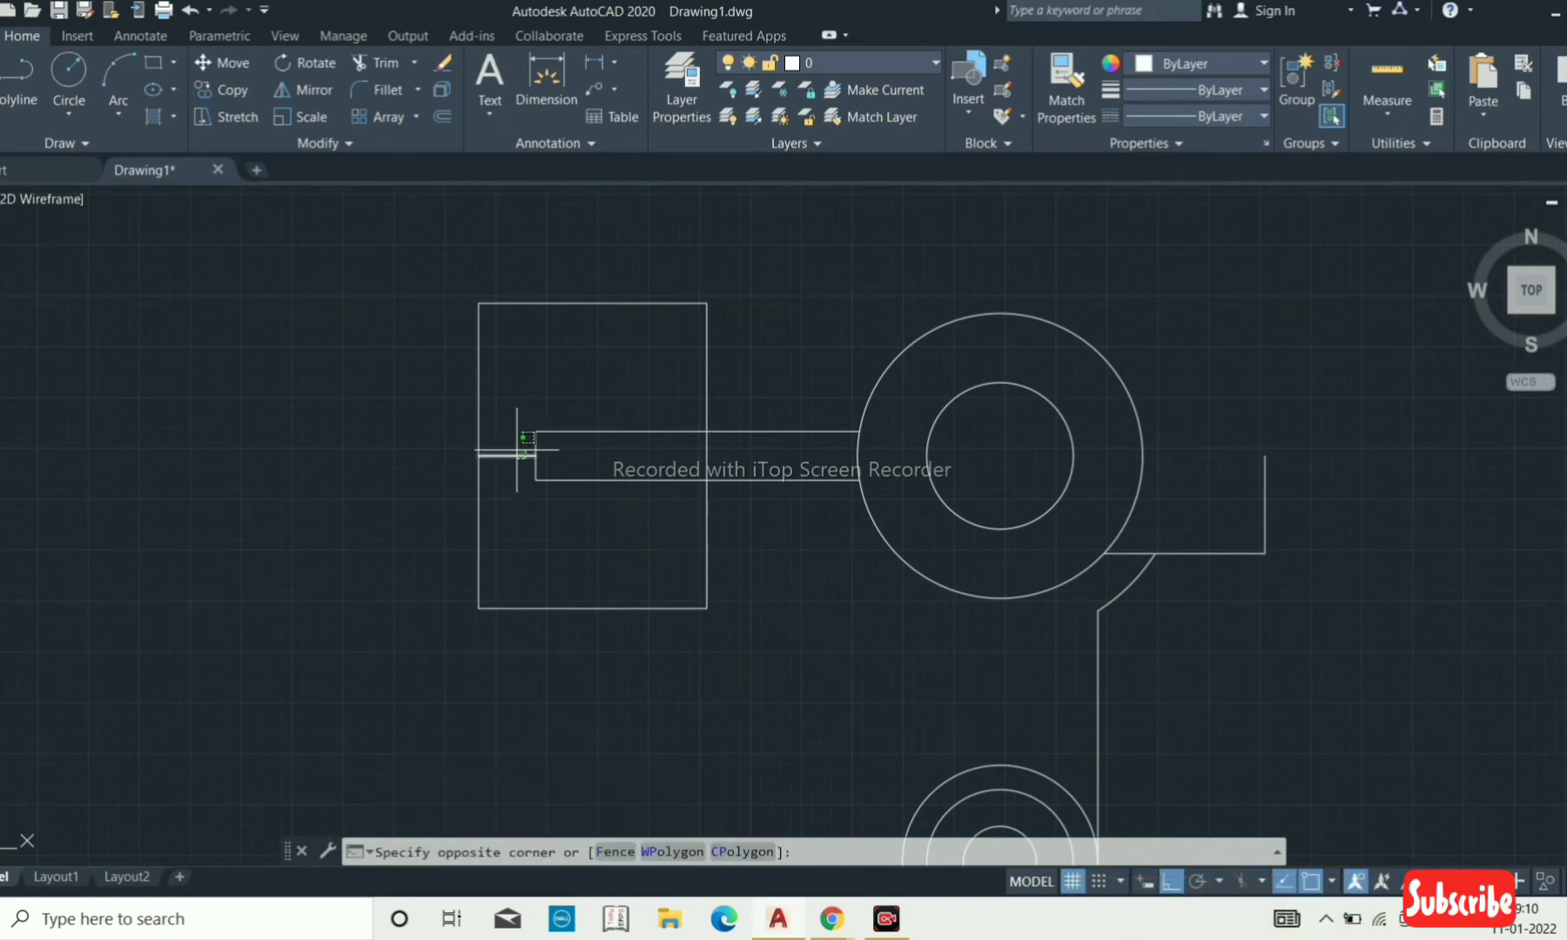
click(518, 449)
click(518, 480)
key(Delete)
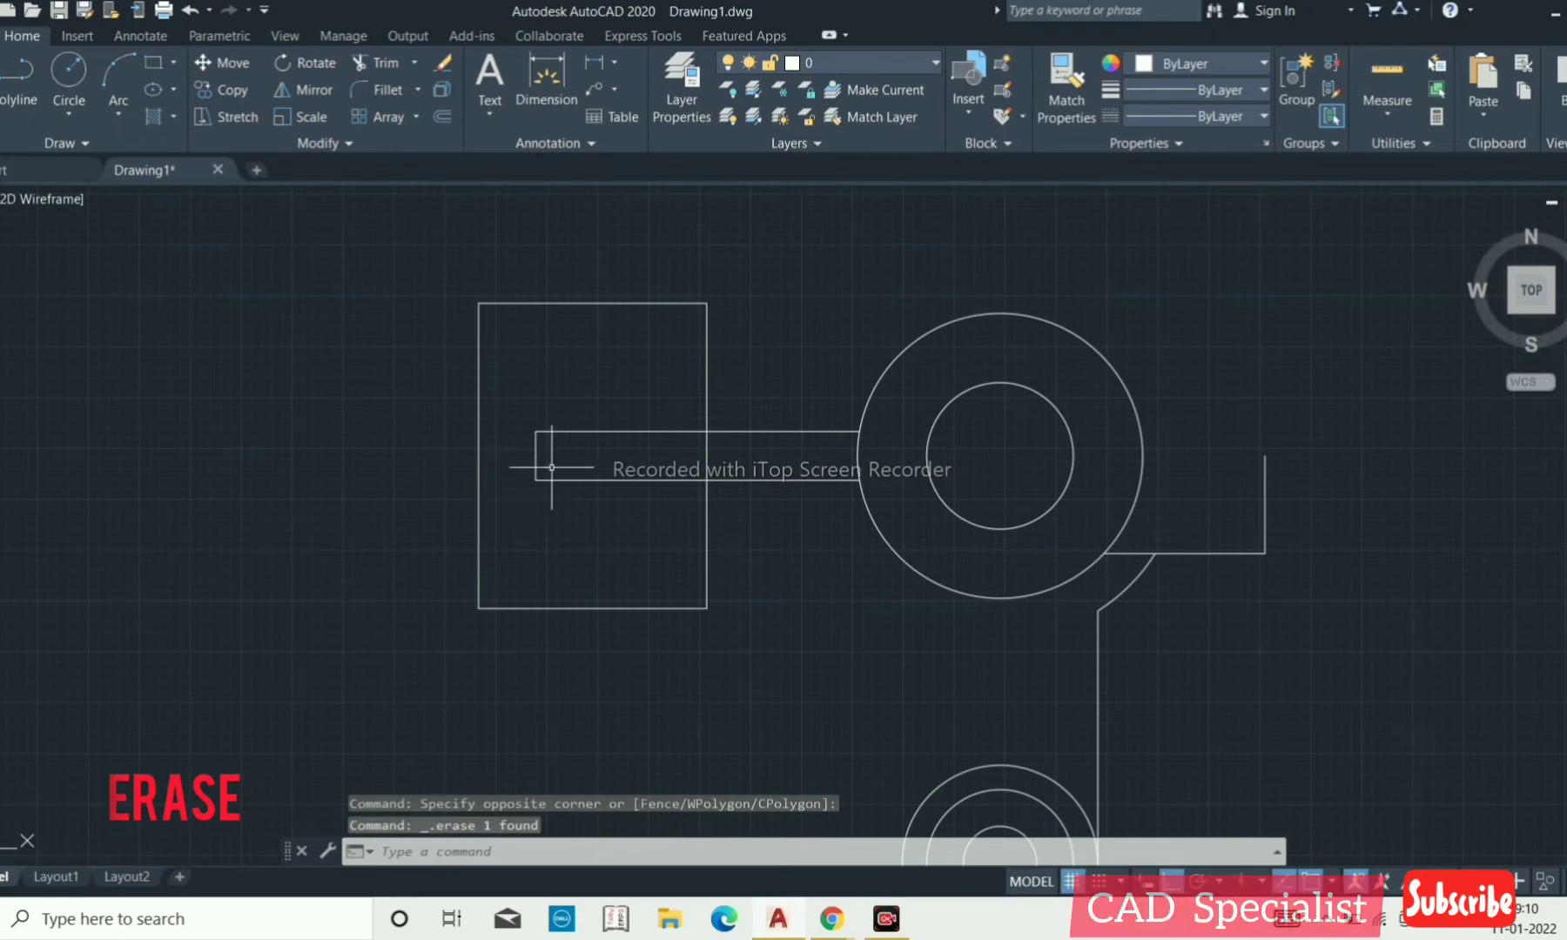
Mirror the lower circles, vertical line, connecting arc and open bracket lines about the horizontal axis through the large circles' center, keeping the originals.
scroll(551, 467, down, 4)
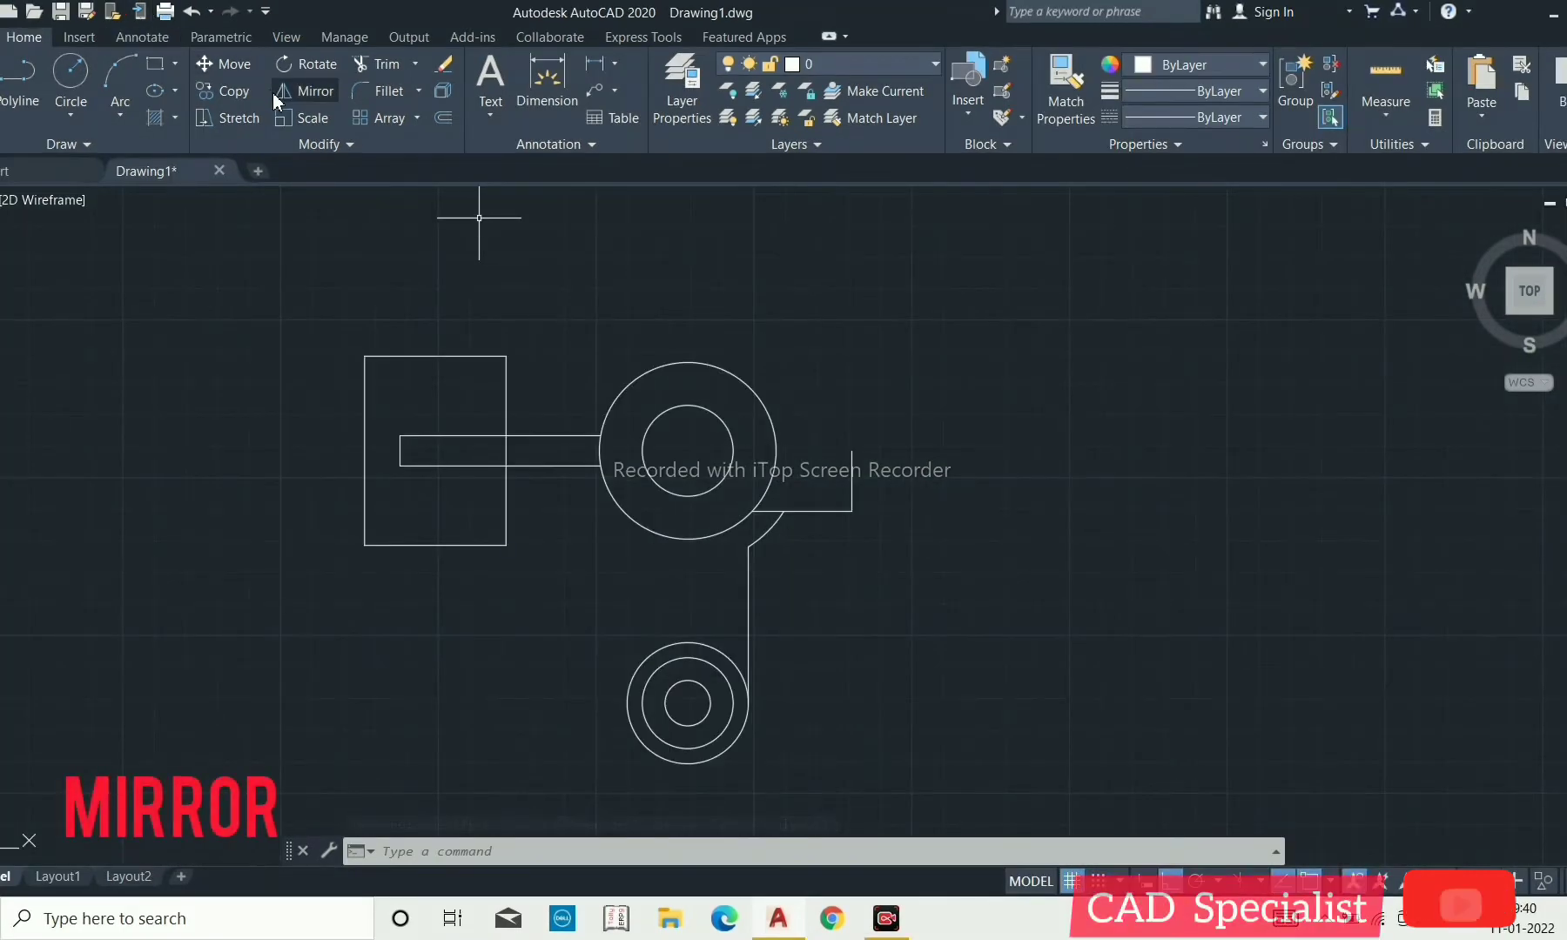
click(305, 92)
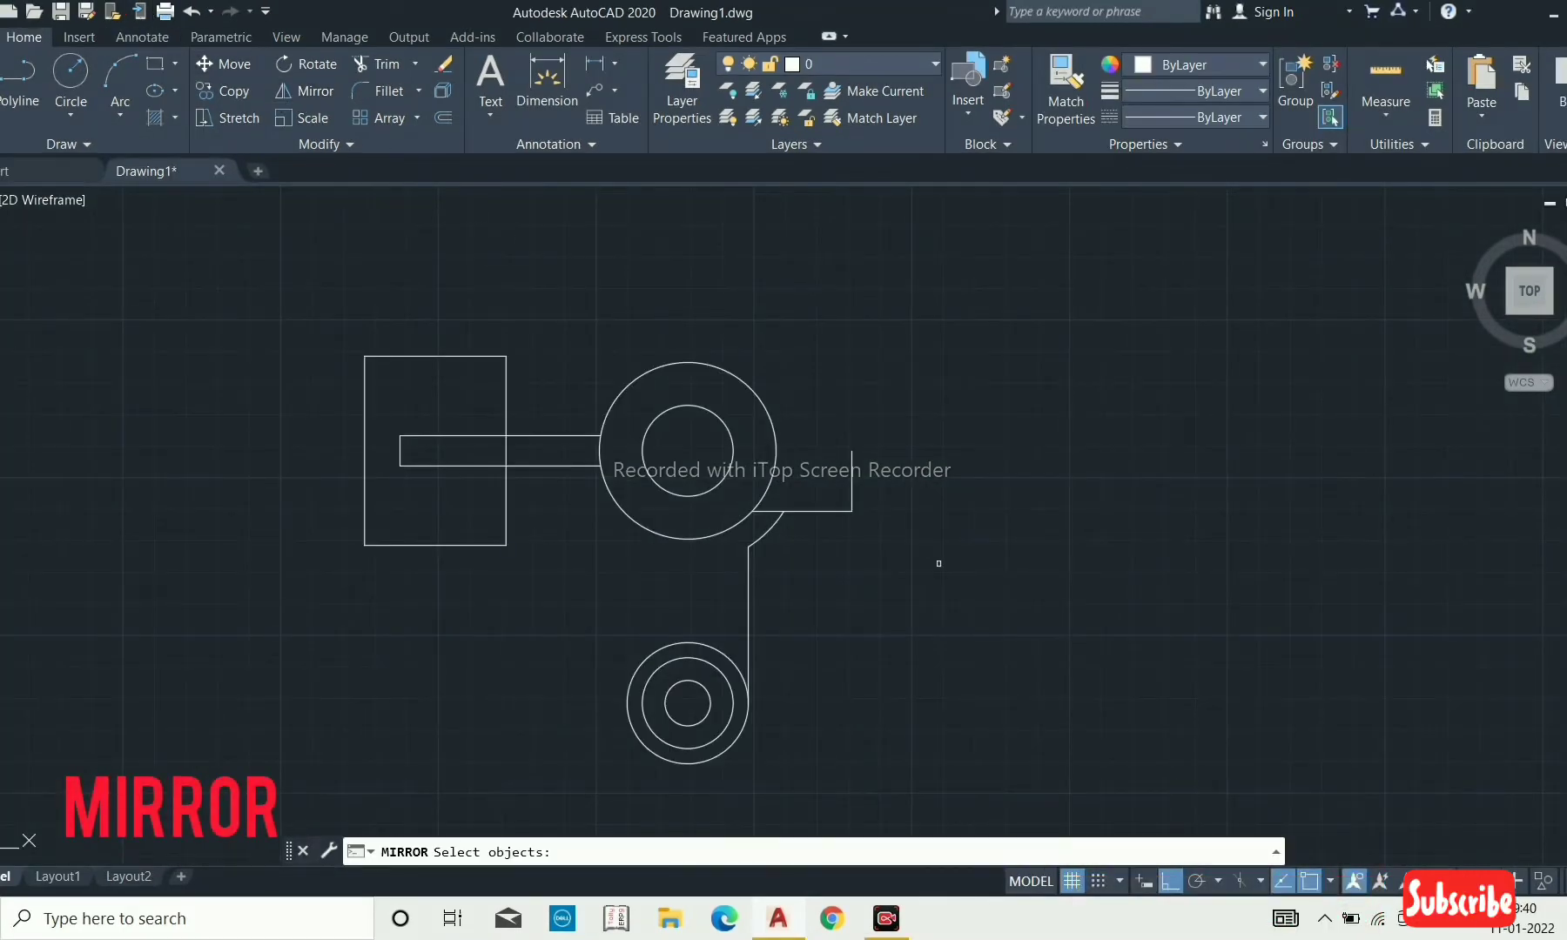
click(805, 767)
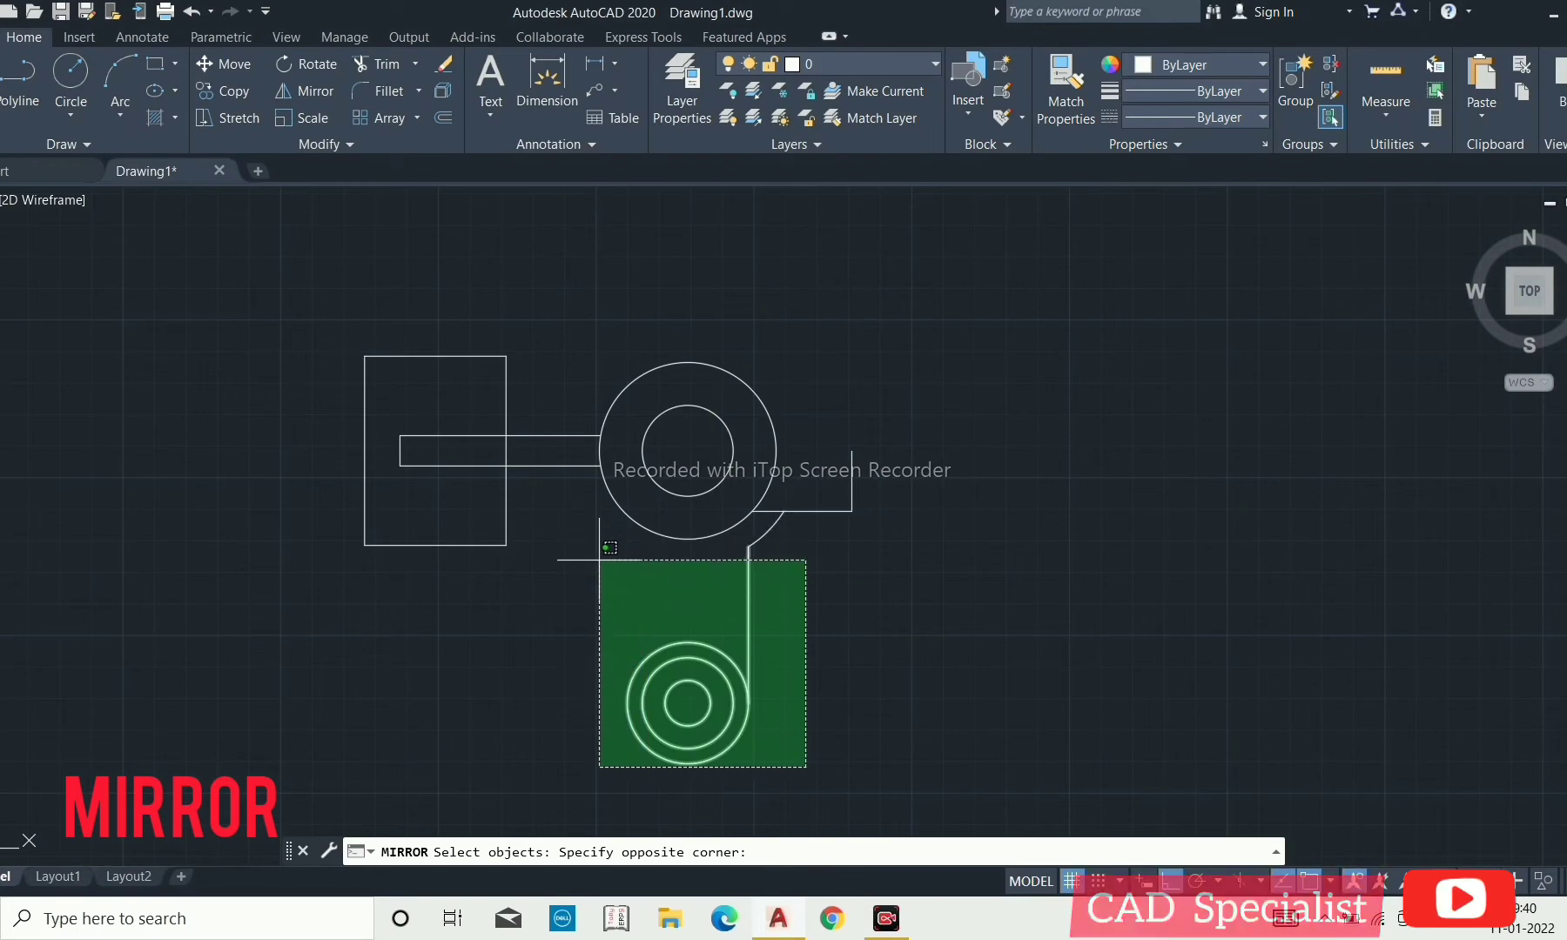
click(600, 560)
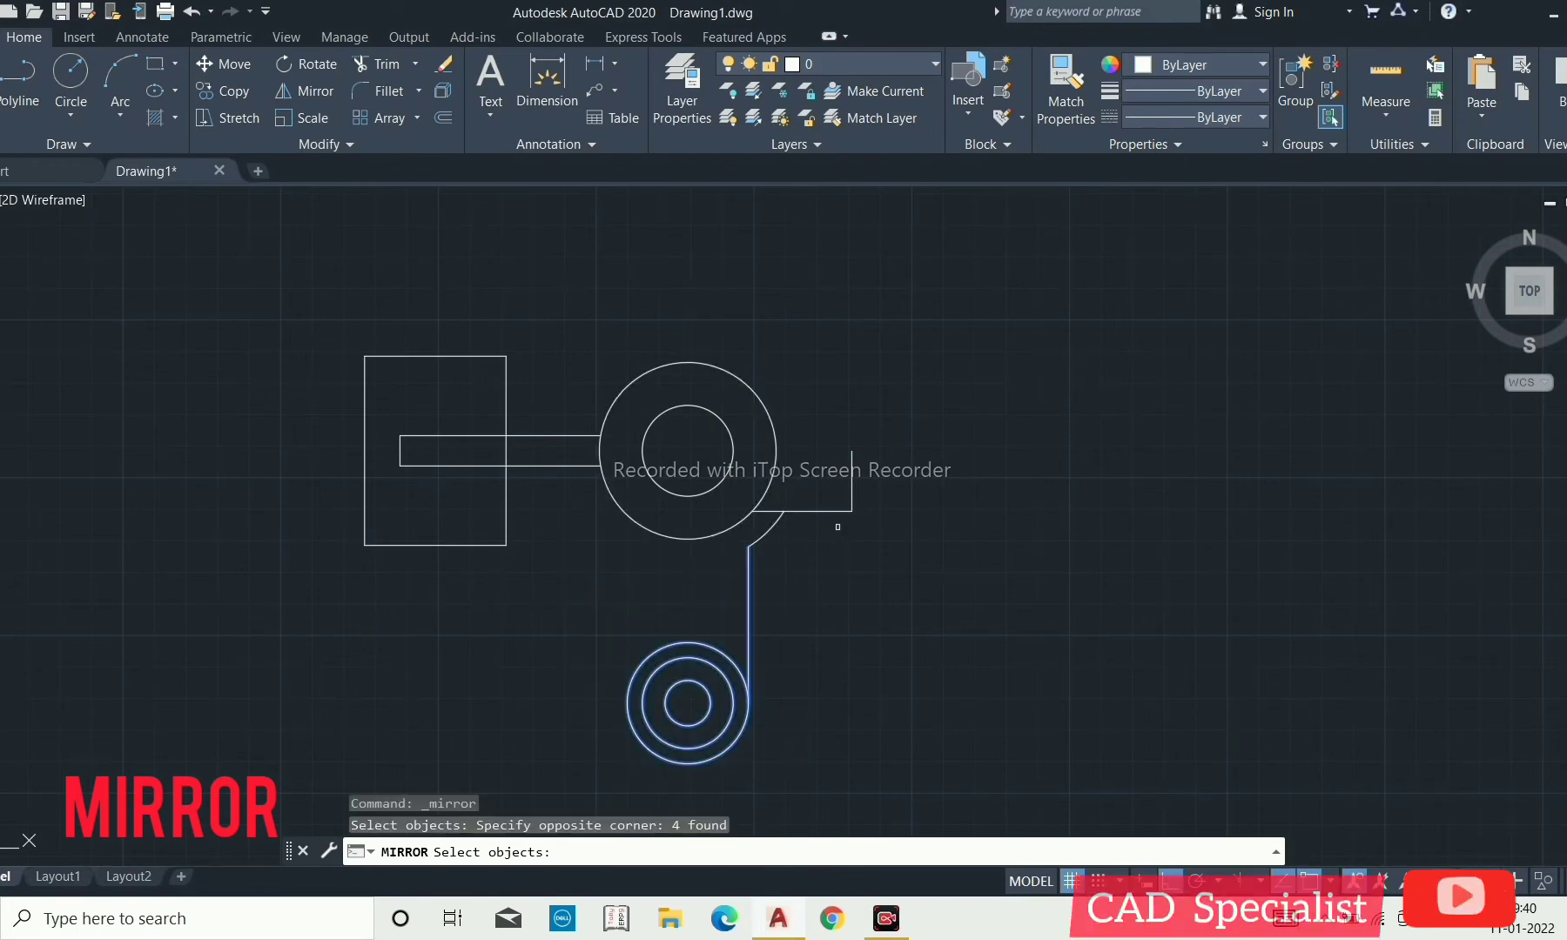
scroll(837, 526, up, 3)
click(722, 619)
click(662, 577)
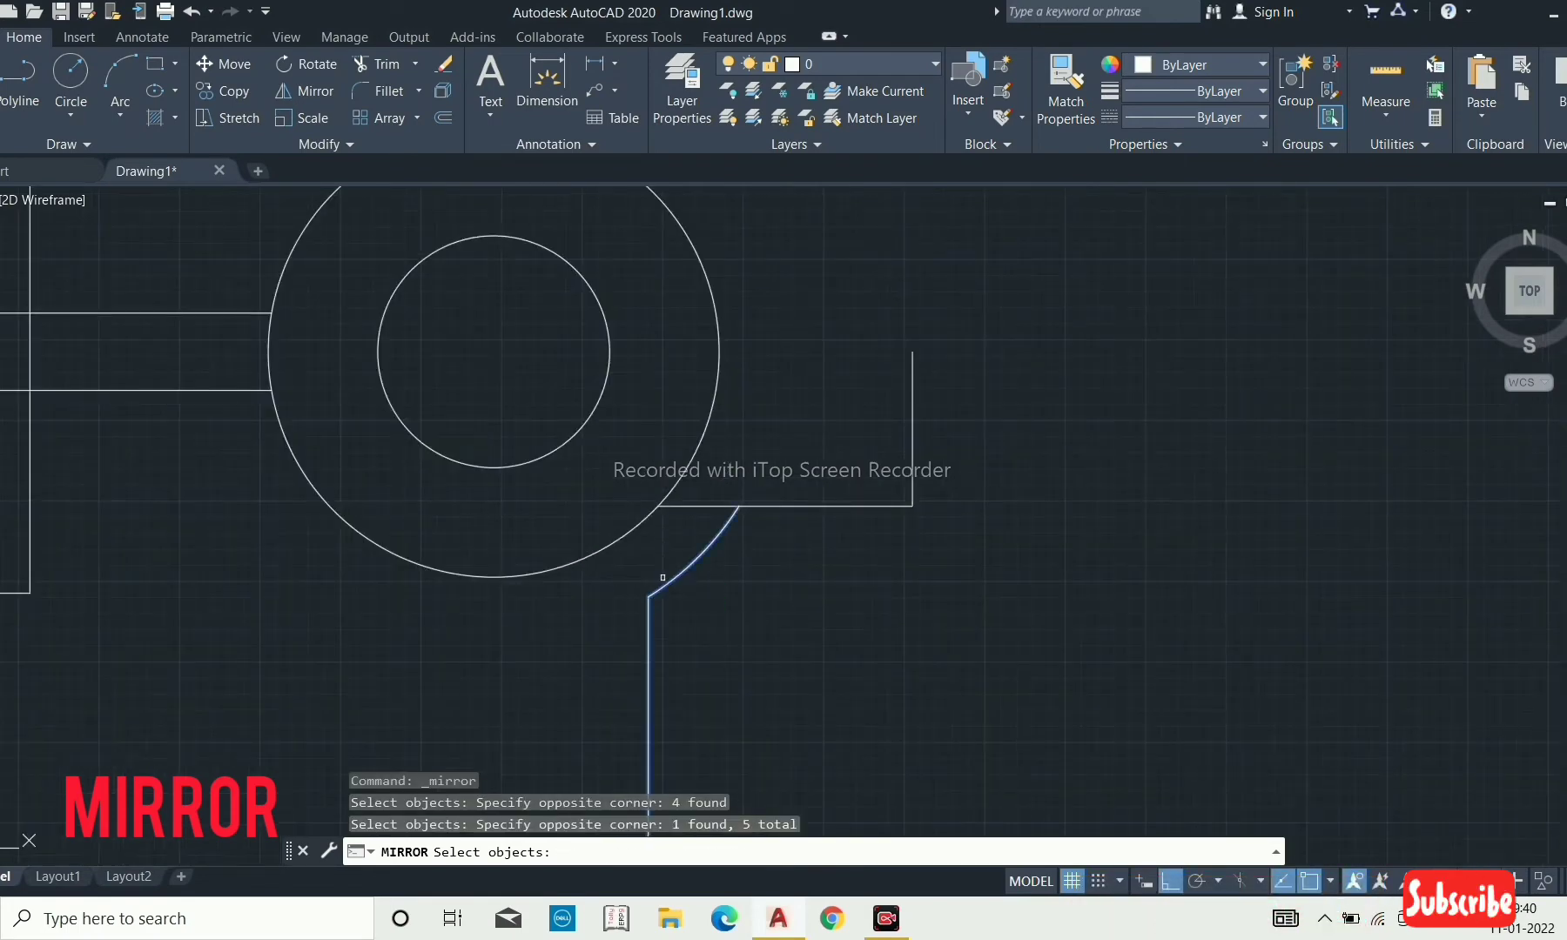
scroll(694, 578, down, 4)
click(787, 620)
click(742, 470)
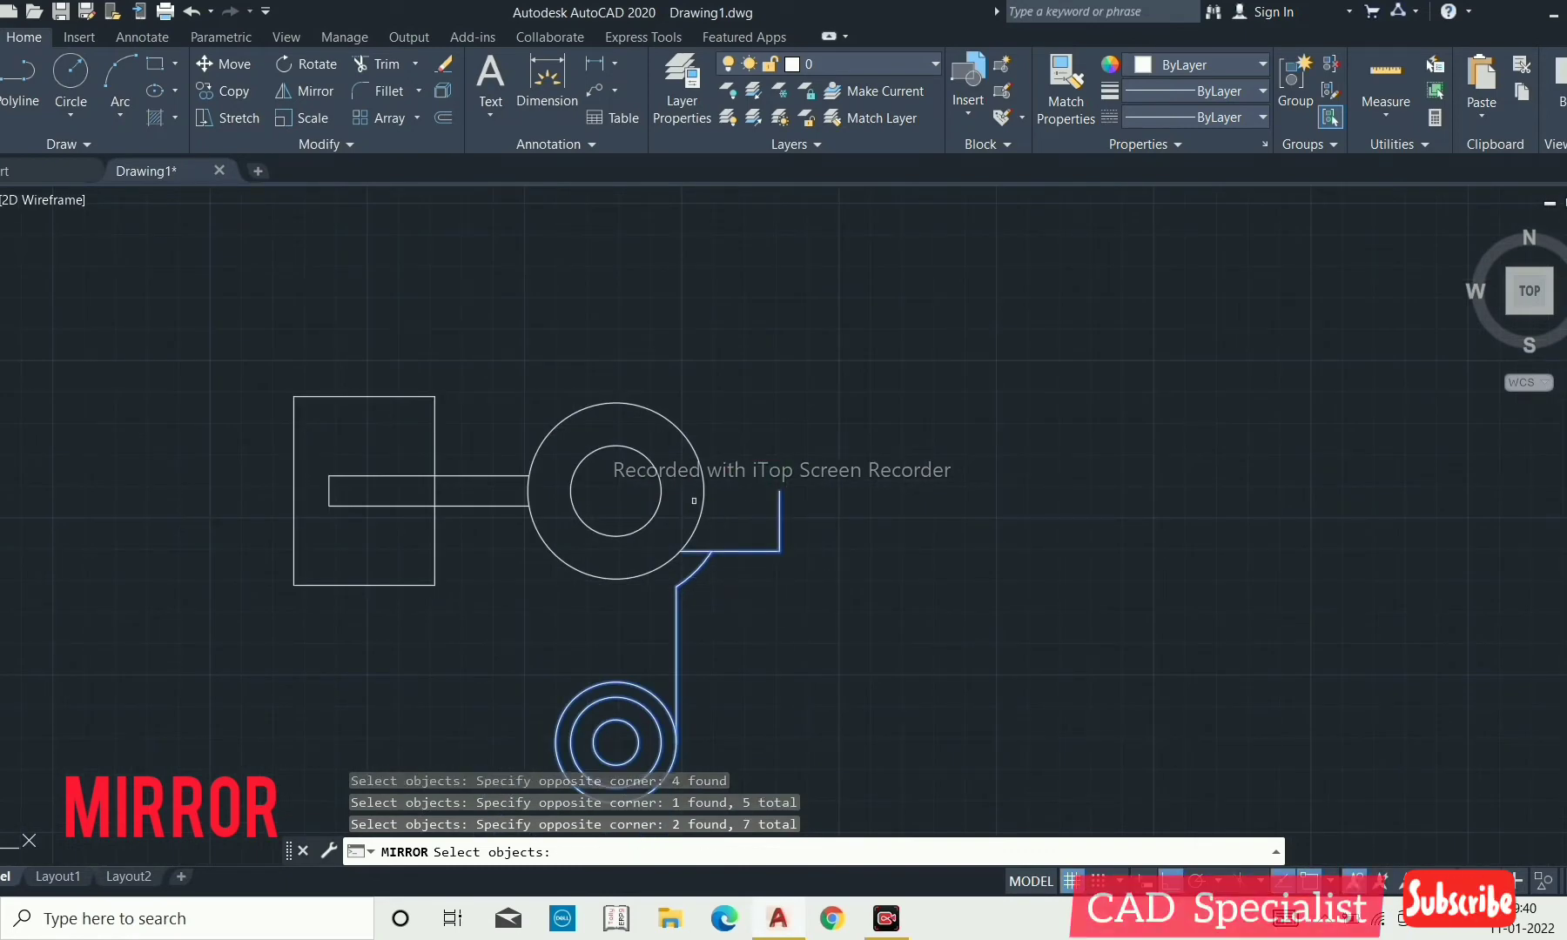
key(Return)
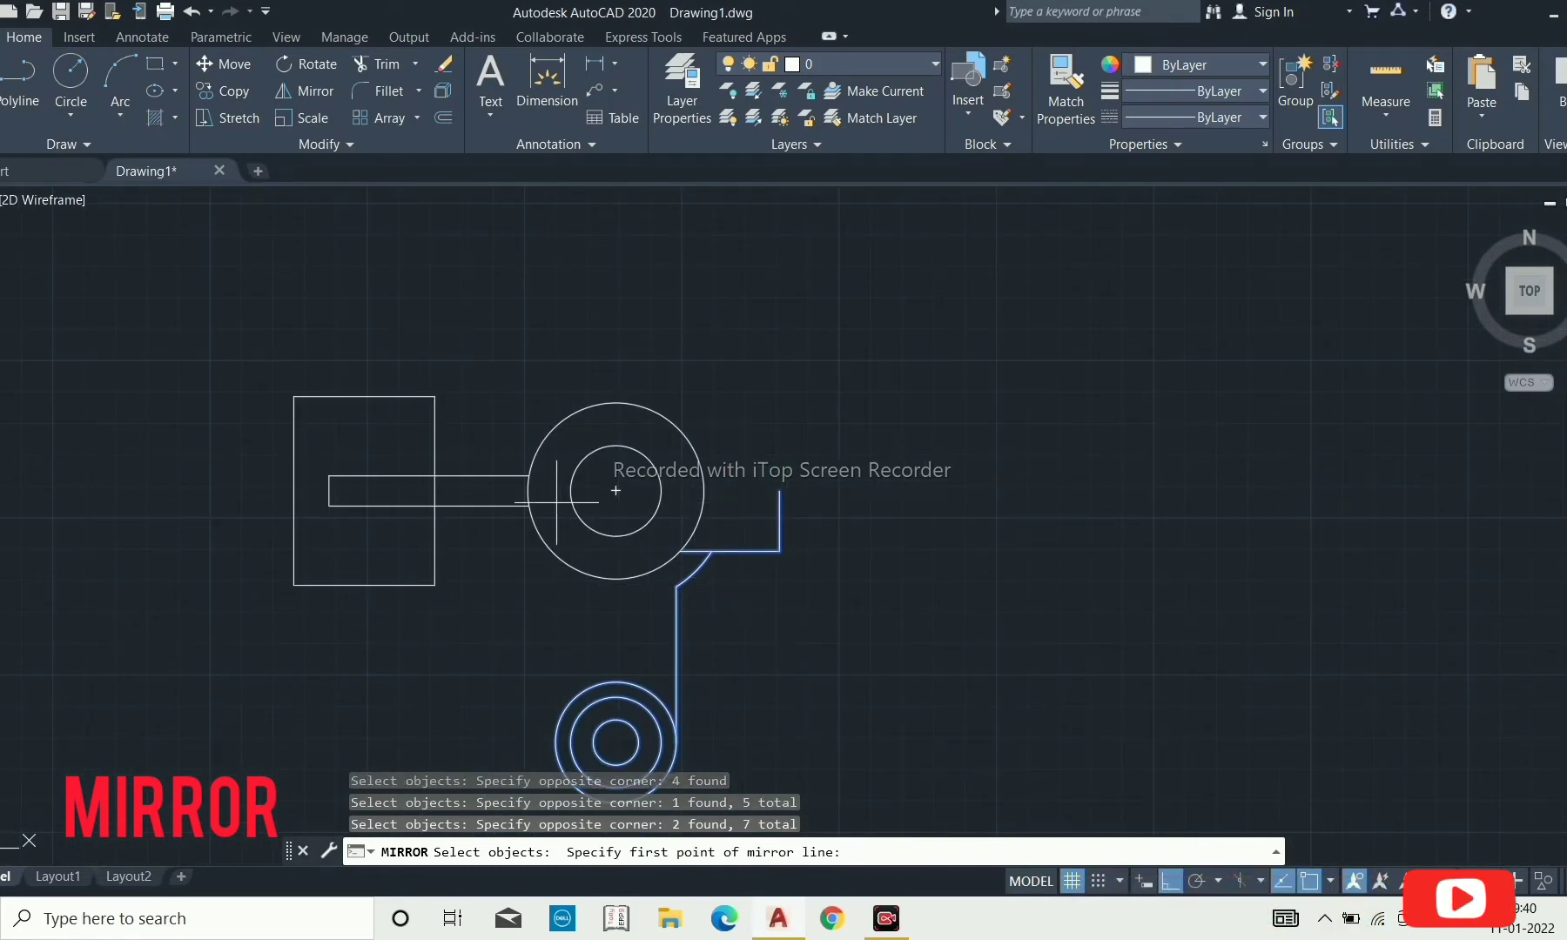
click(615, 490)
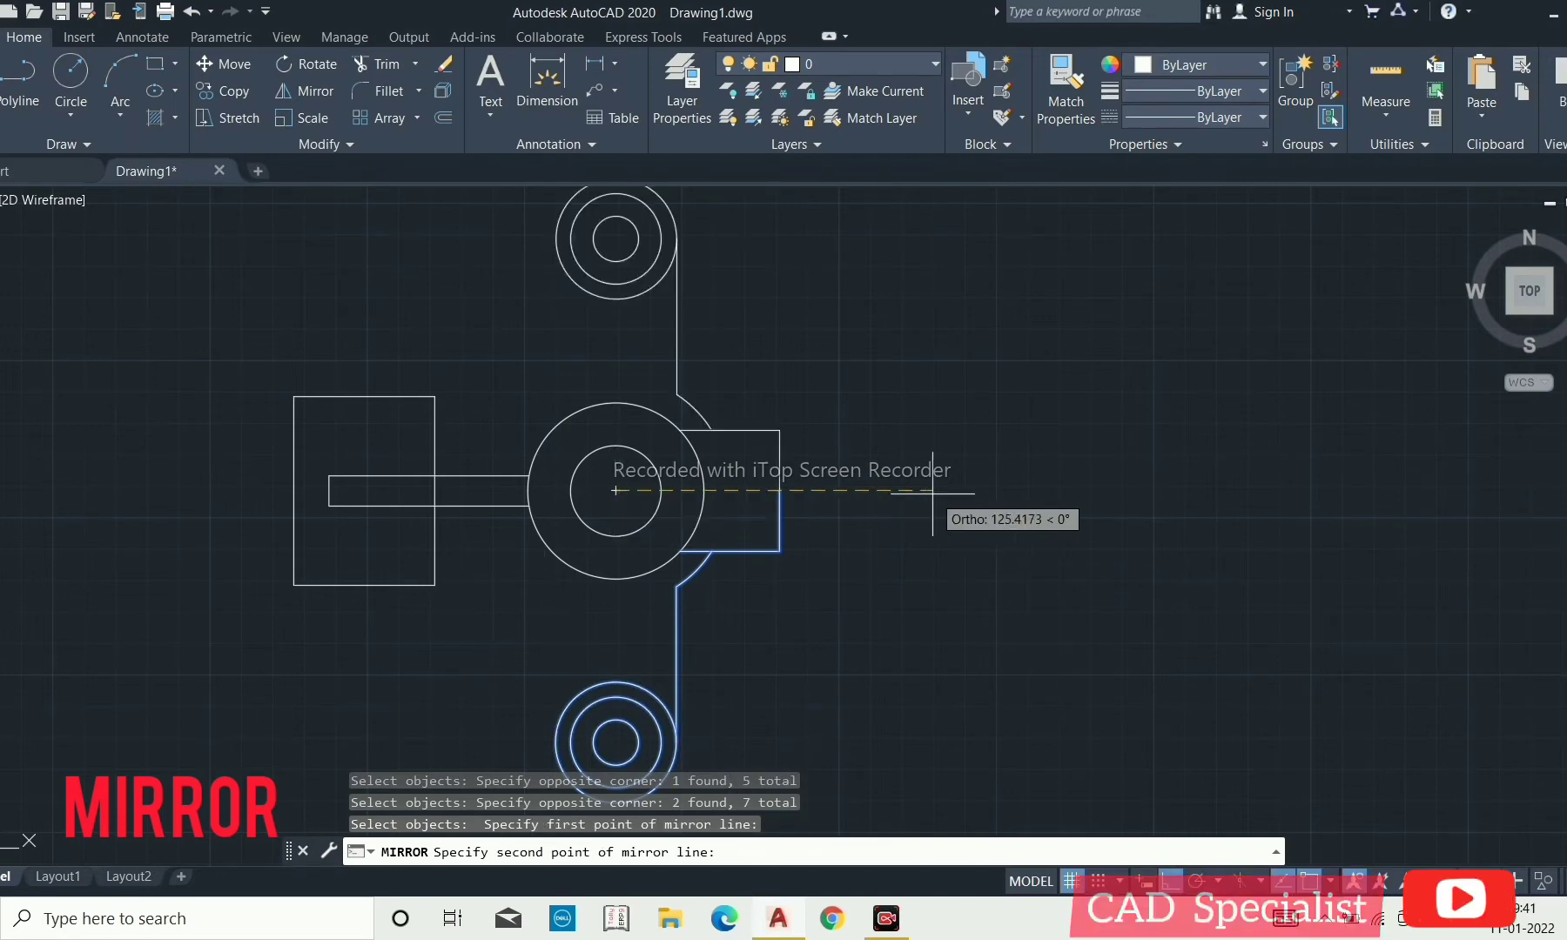
click(1017, 488)
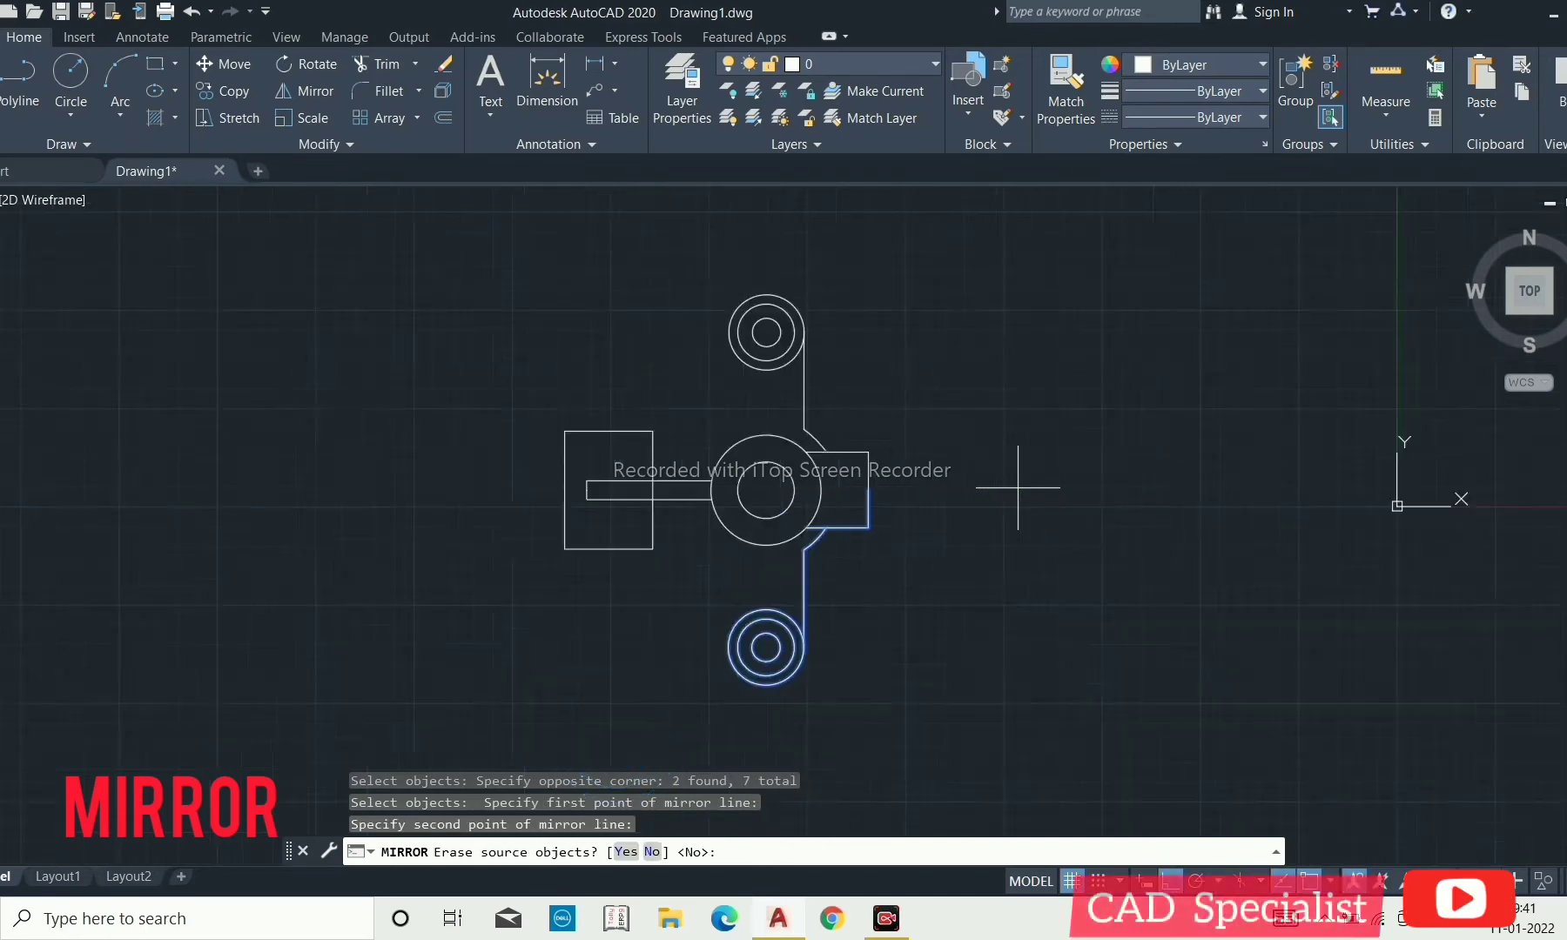
scroll(1018, 488, down, 4)
scroll(1017, 488, up, 2)
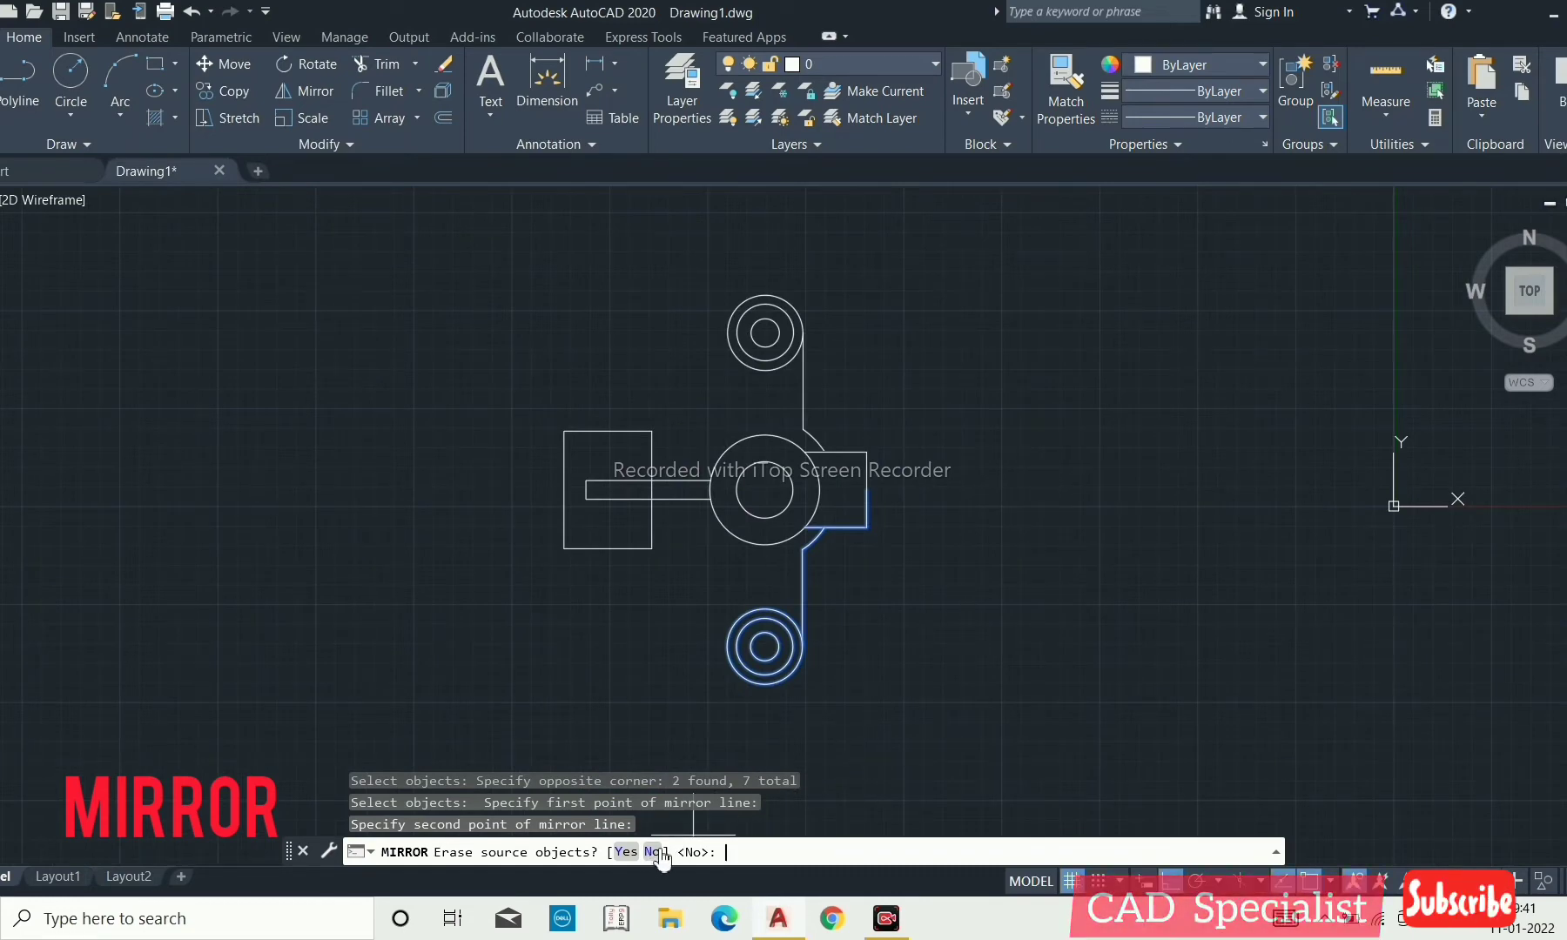
click(654, 853)
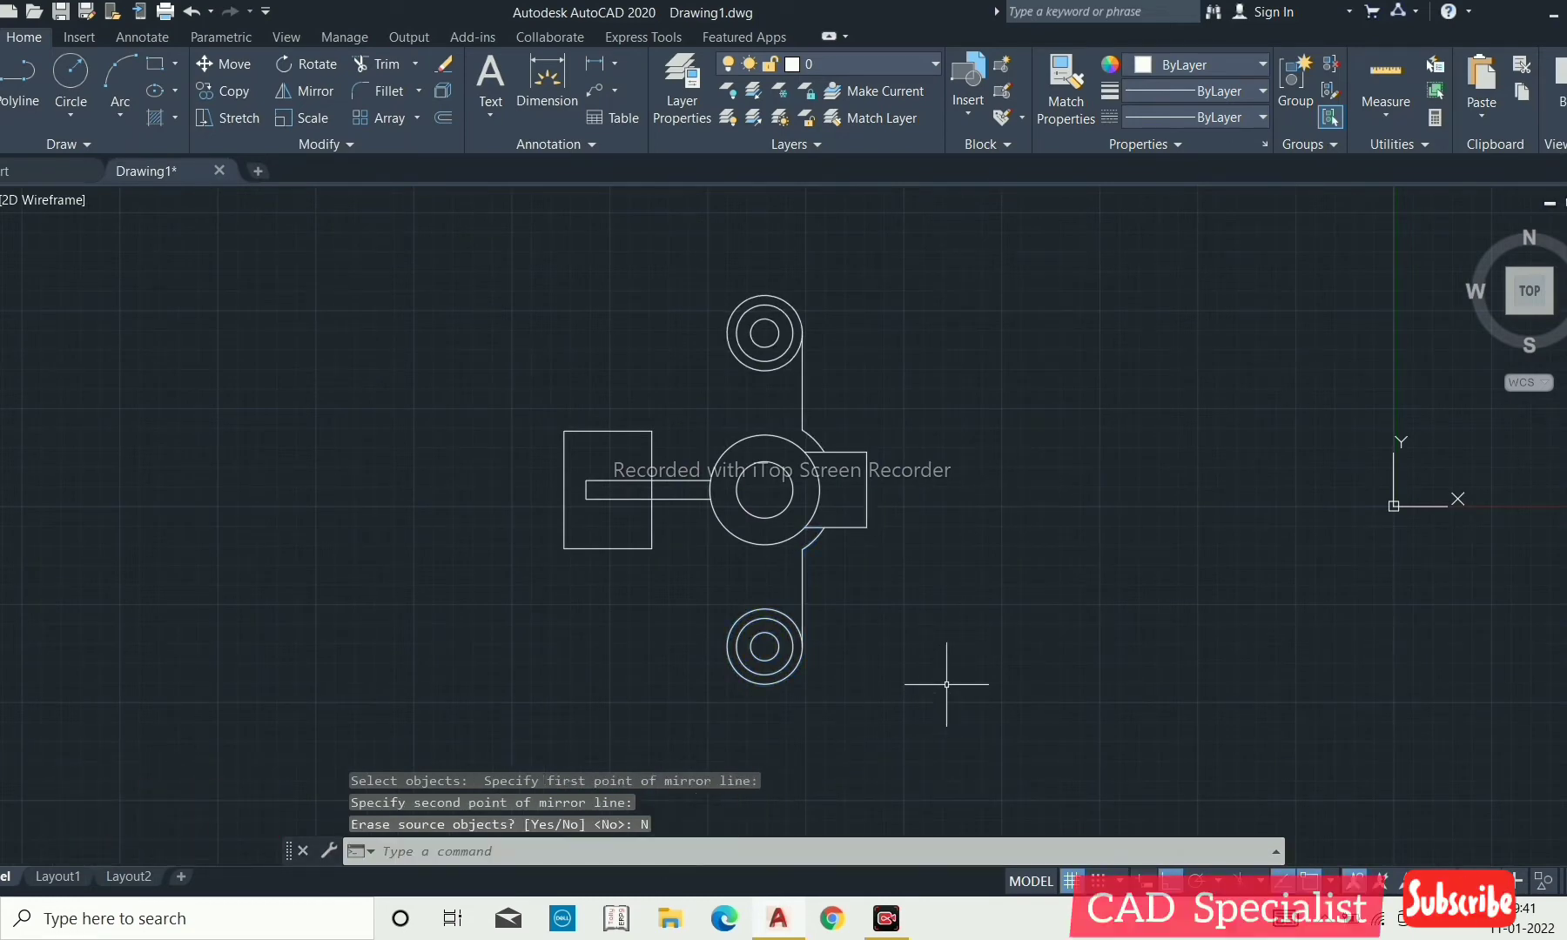
Draw a slanted line with Ortho off from the rectangle's upper corner nearest the large circles to the outer circle of the mirrored upper set.
text(l)
key(Return)
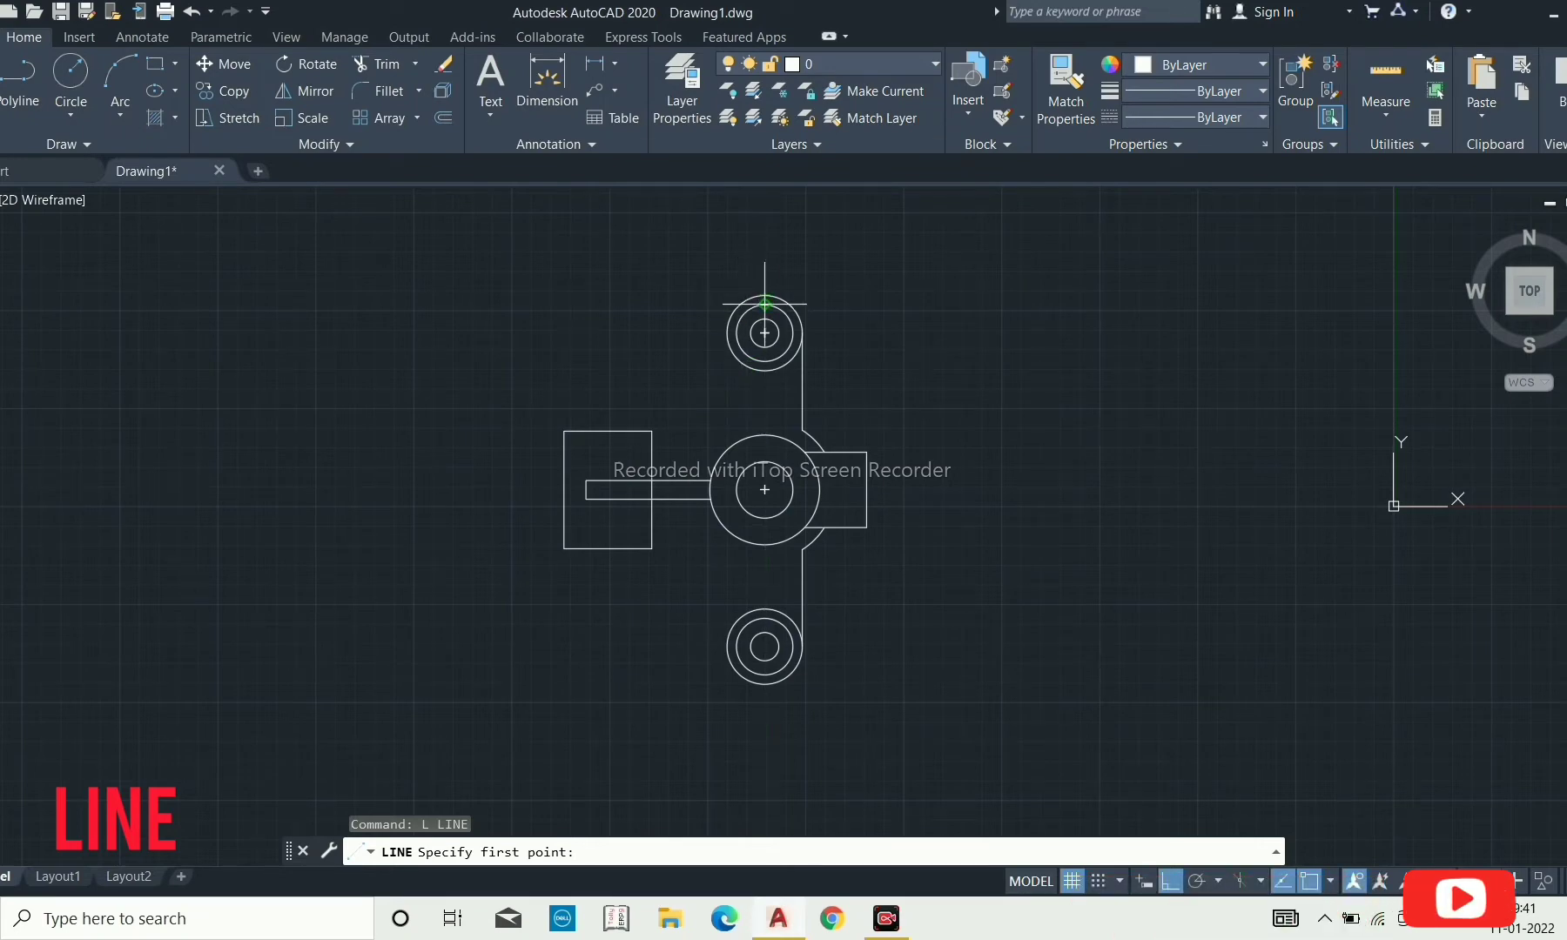
scroll(677, 295, up, 2)
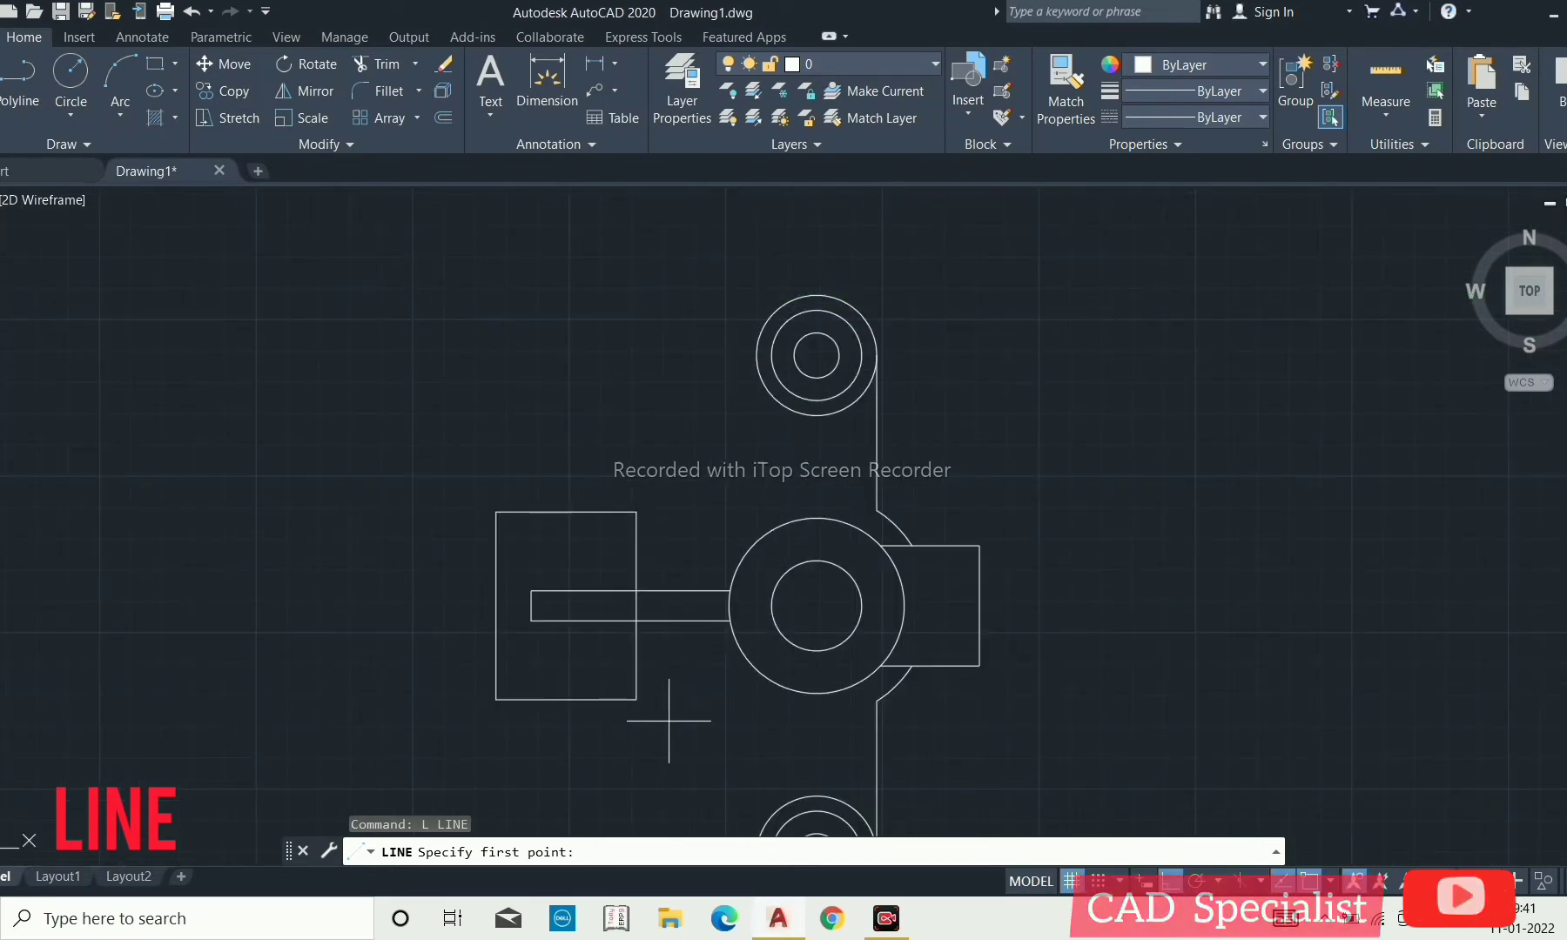
click(636, 512)
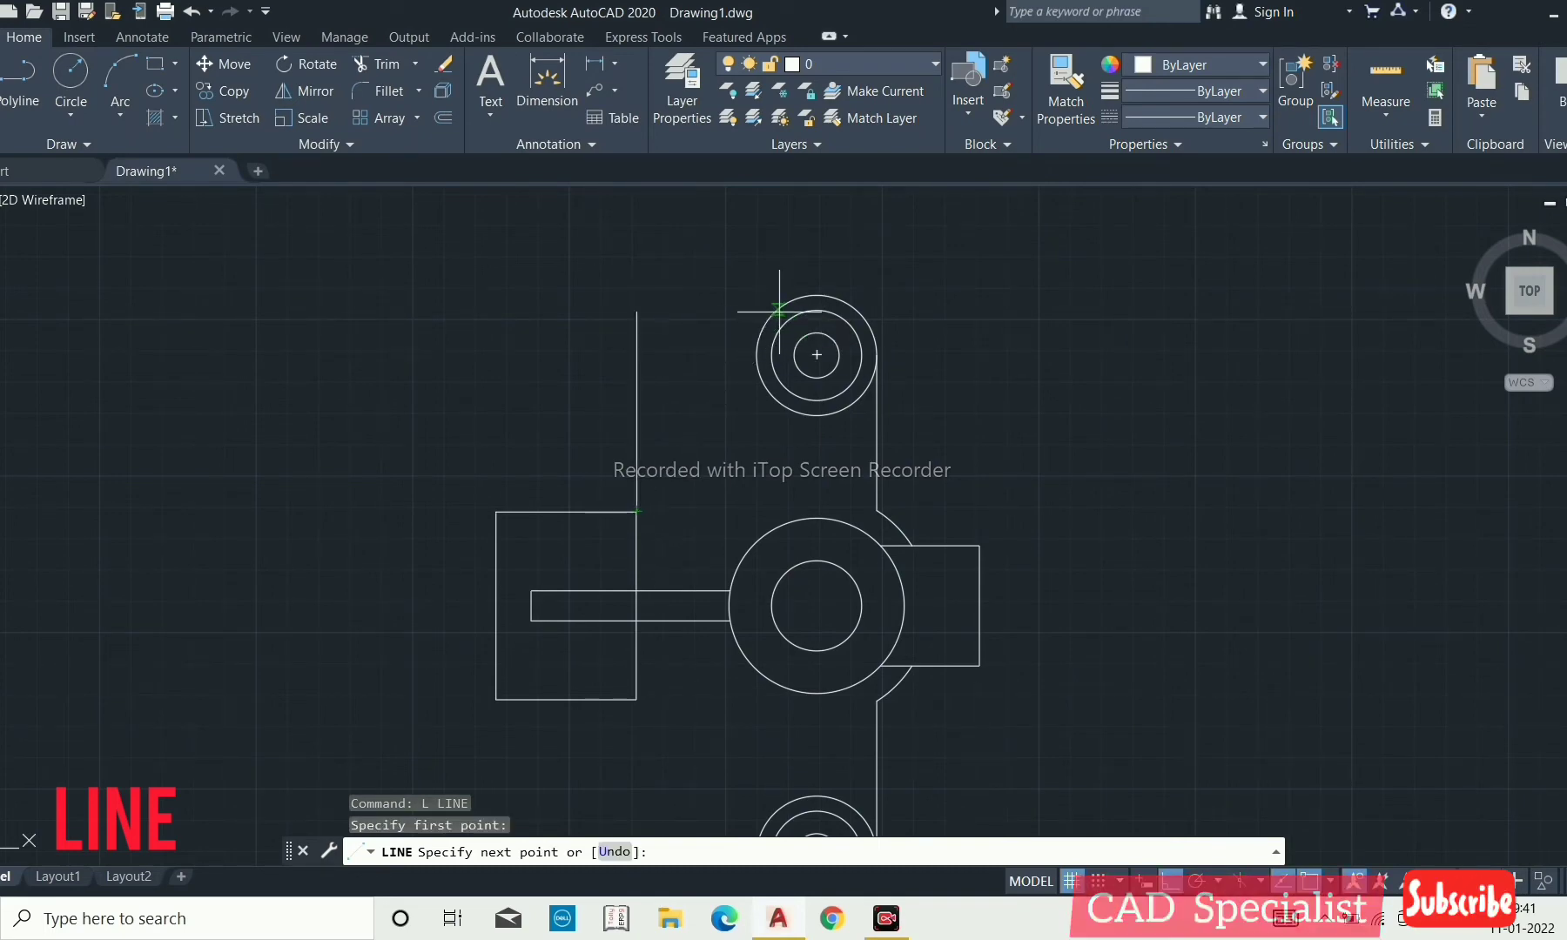
click(1168, 882)
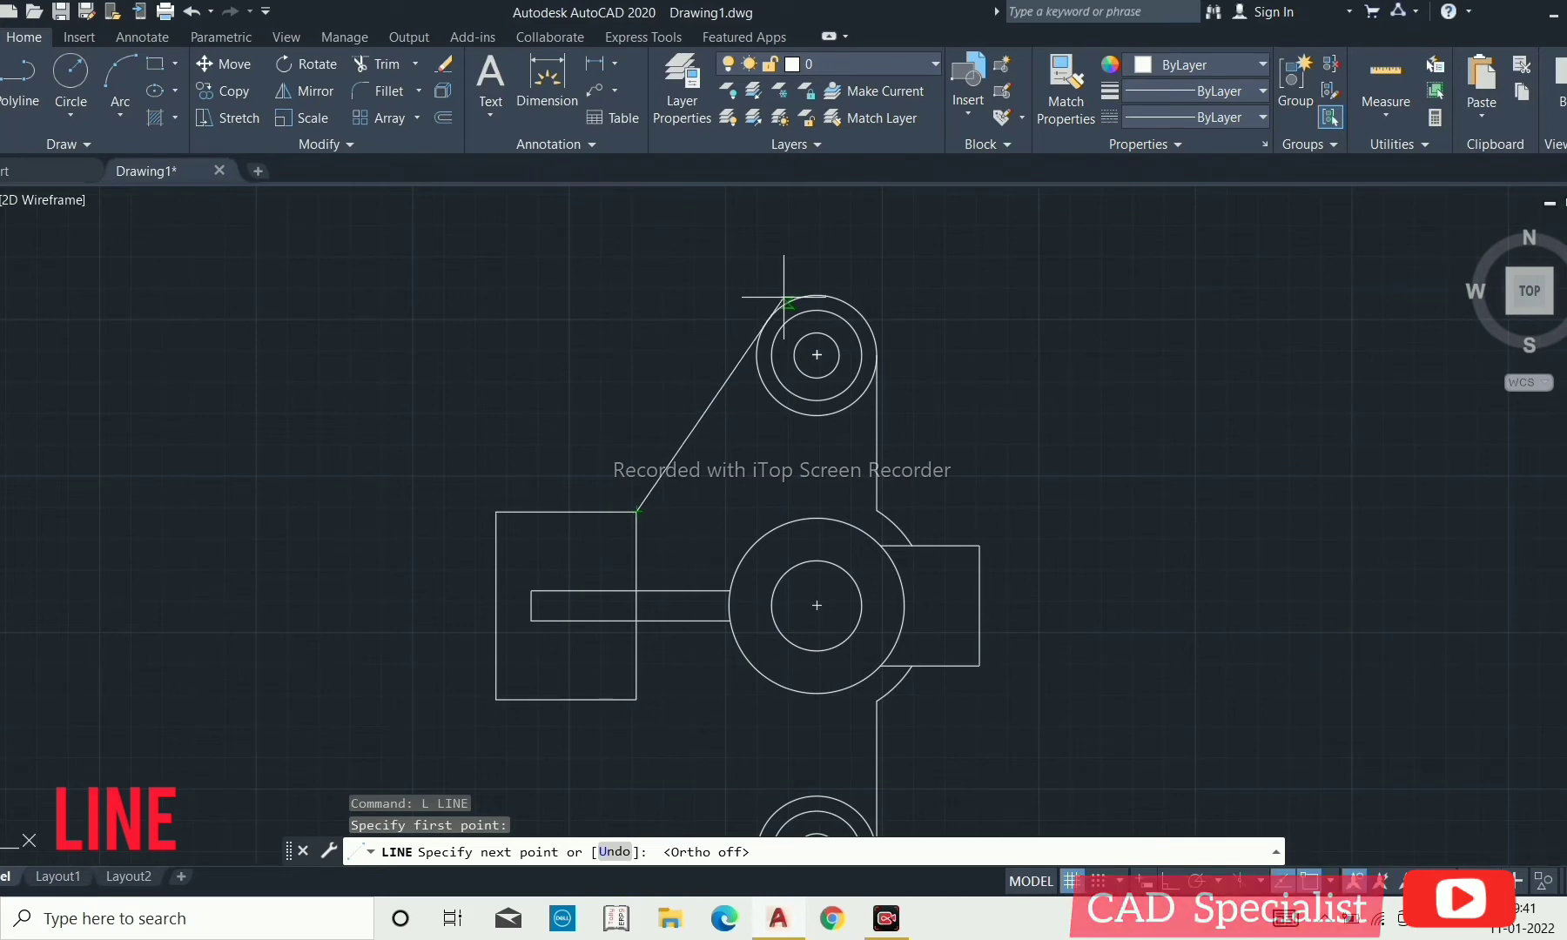
scroll(783, 297, up, 3)
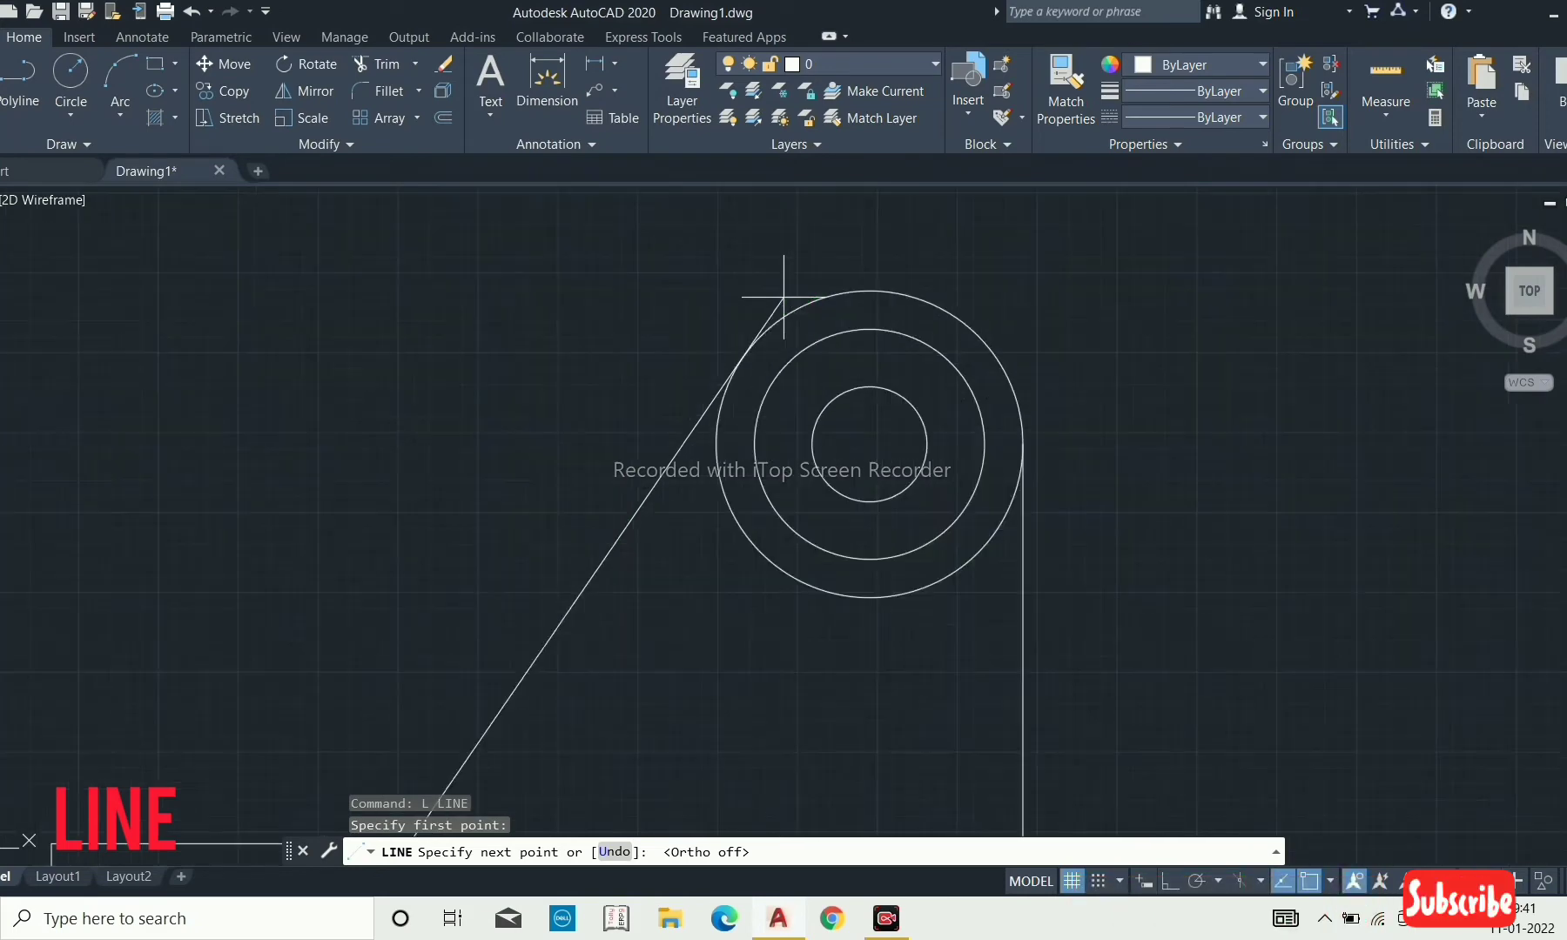
click(748, 339)
scroll(816, 227, down, 2)
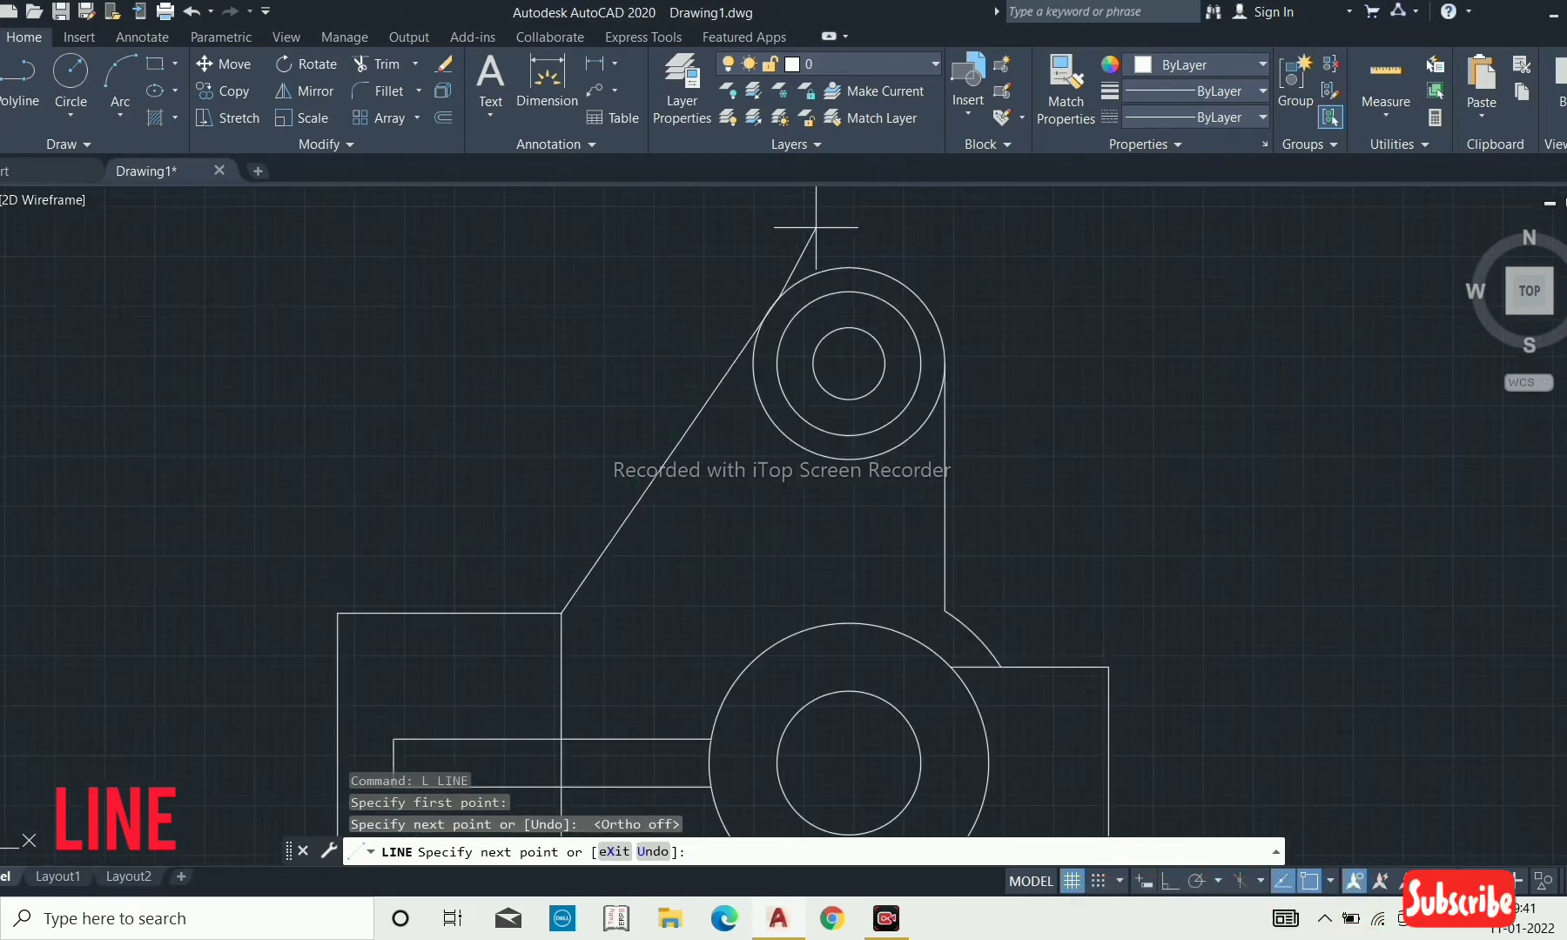
scroll(816, 227, down, 4)
scroll(828, 262, up, 2)
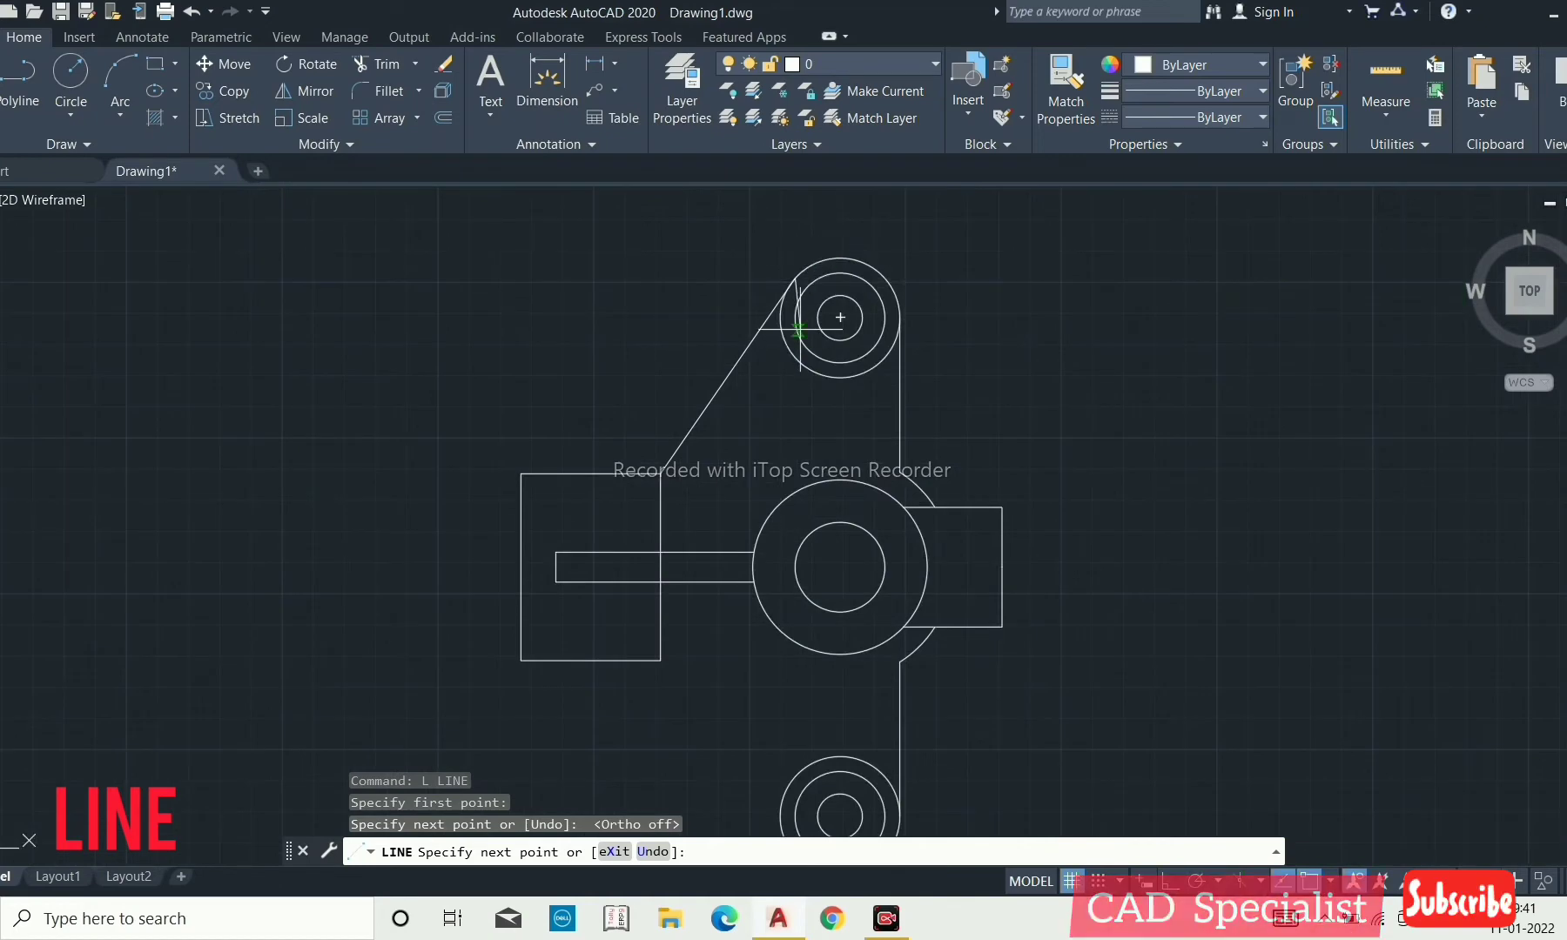
scroll(799, 330, down, 2)
scroll(809, 327, up, 2)
key(Escape)
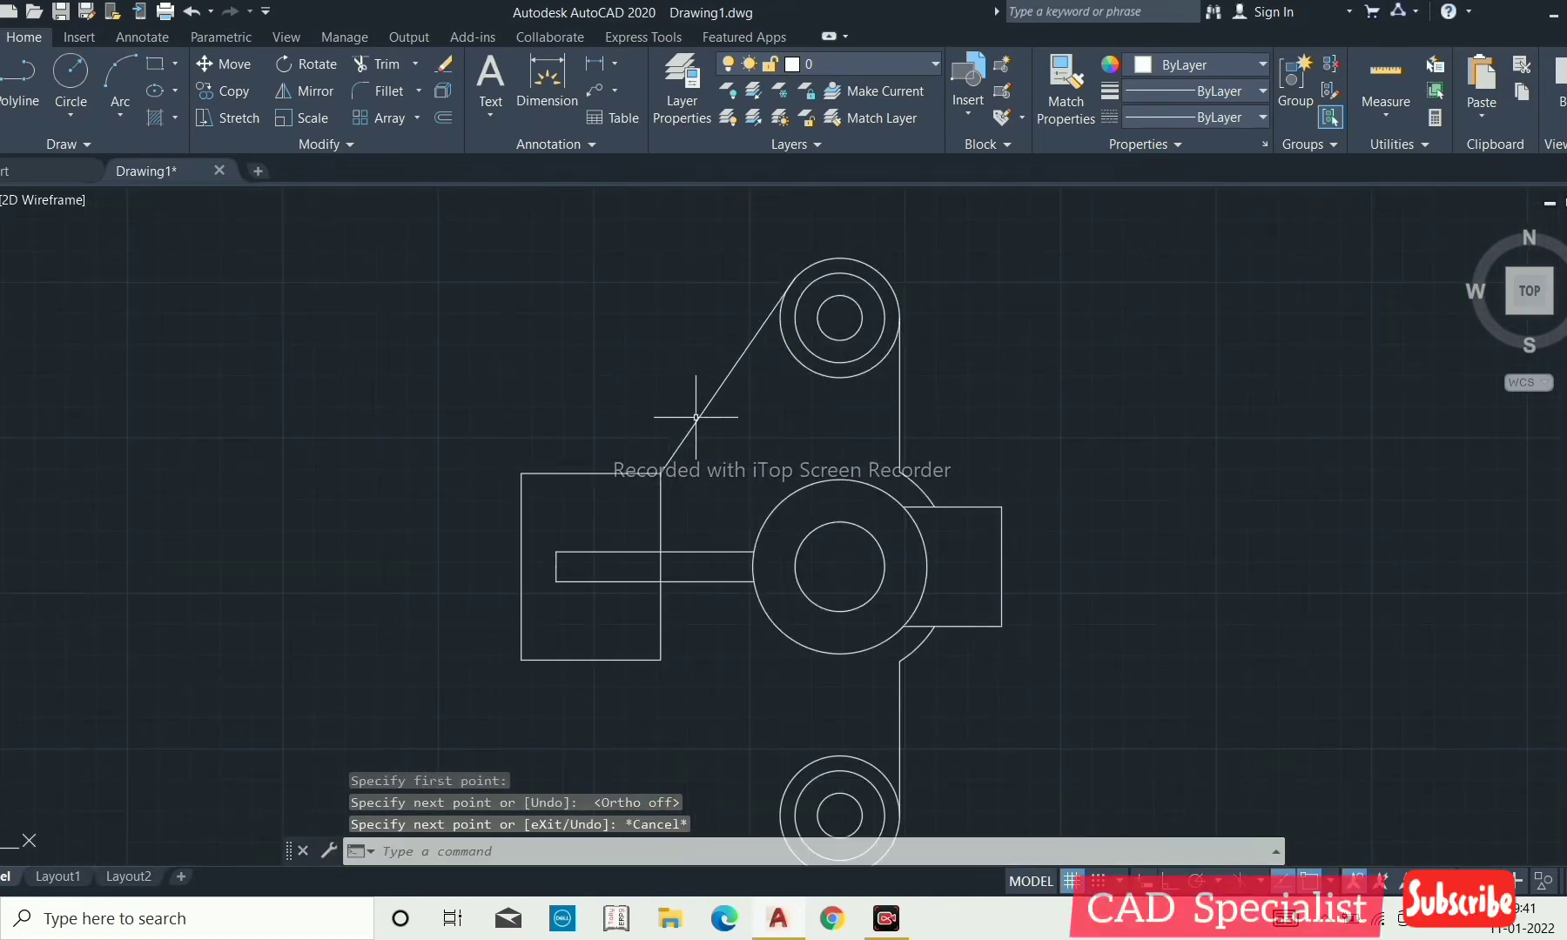
key(Escape)
key(Escape)
key(Escape)
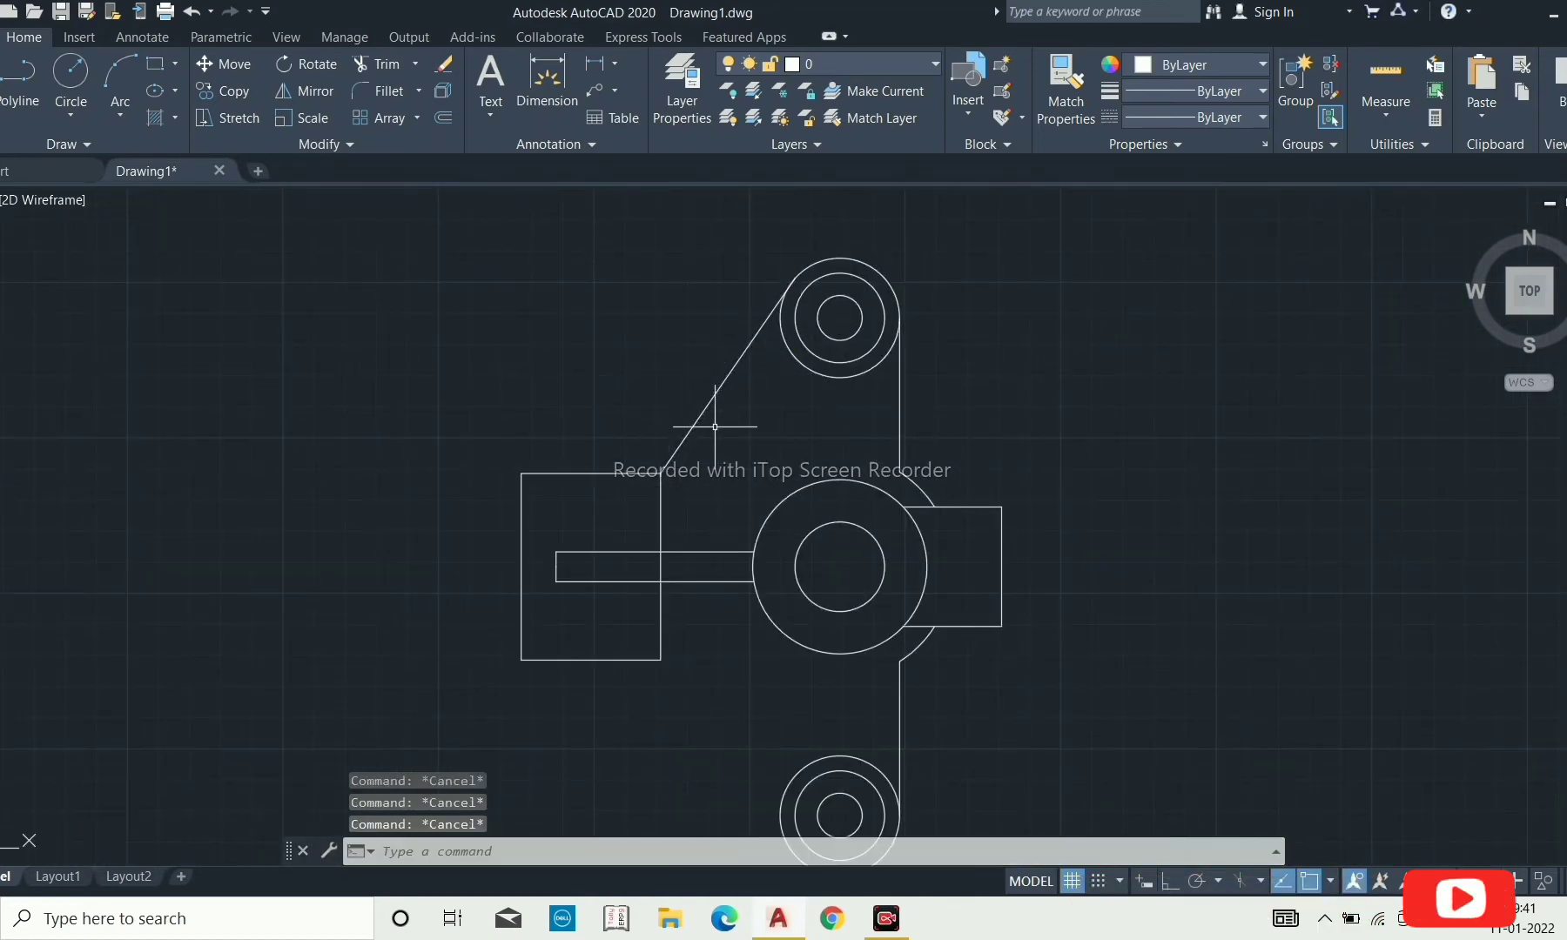
Mirror the slanted line about the horizontal axis through the large circles' center with Ortho on, keeping the original.
click(304, 91)
click(695, 411)
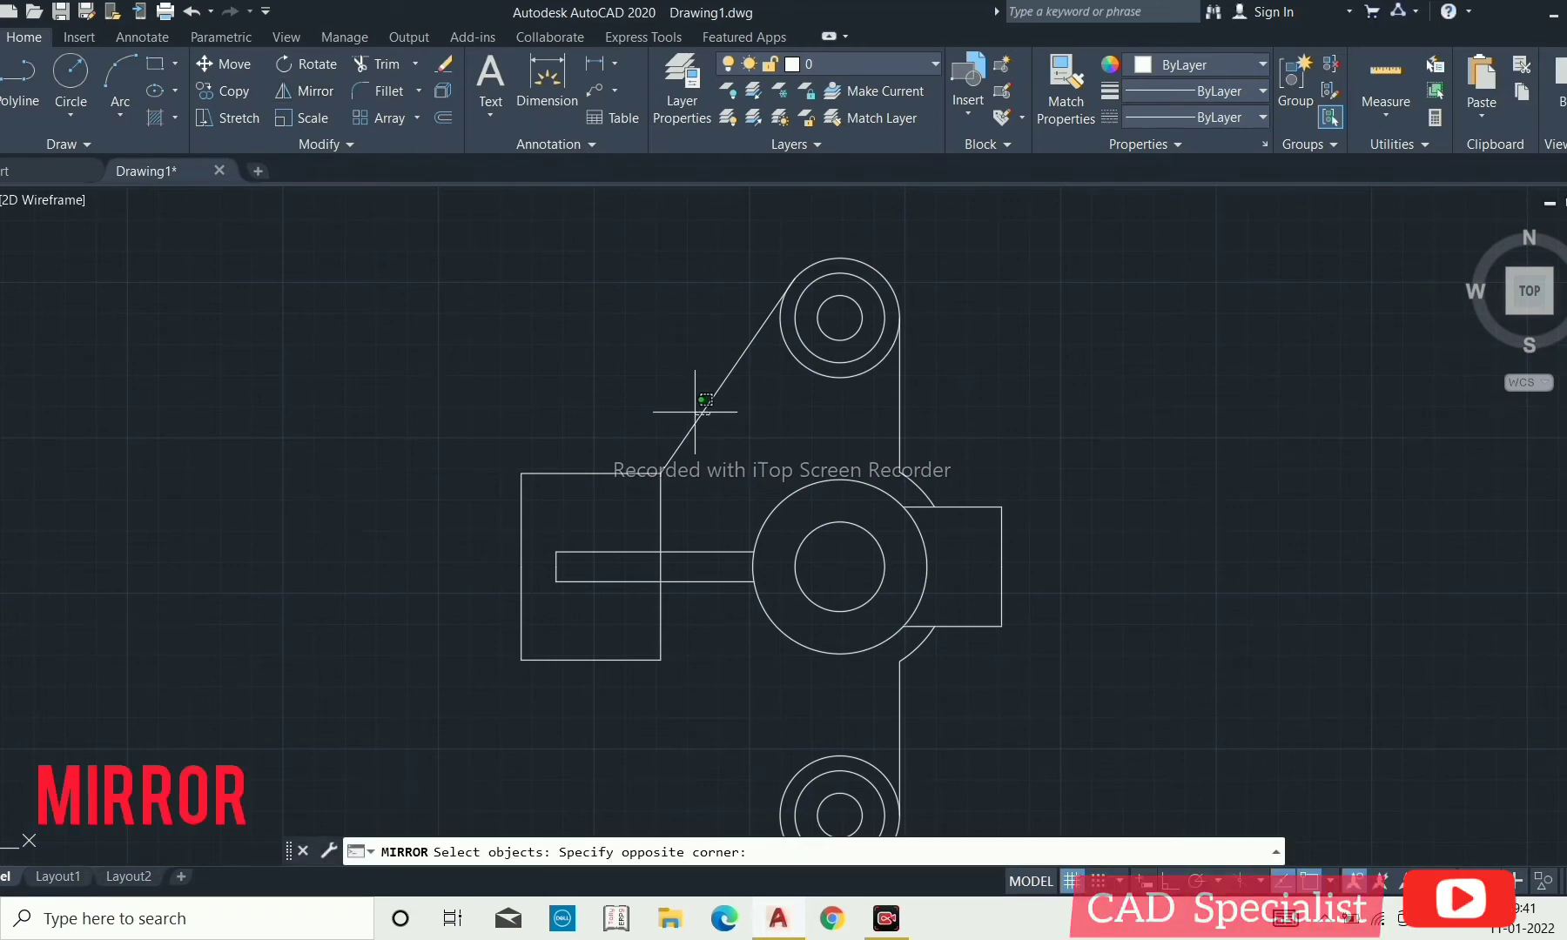
click(635, 353)
key(Return)
scroll(710, 384, down, 2)
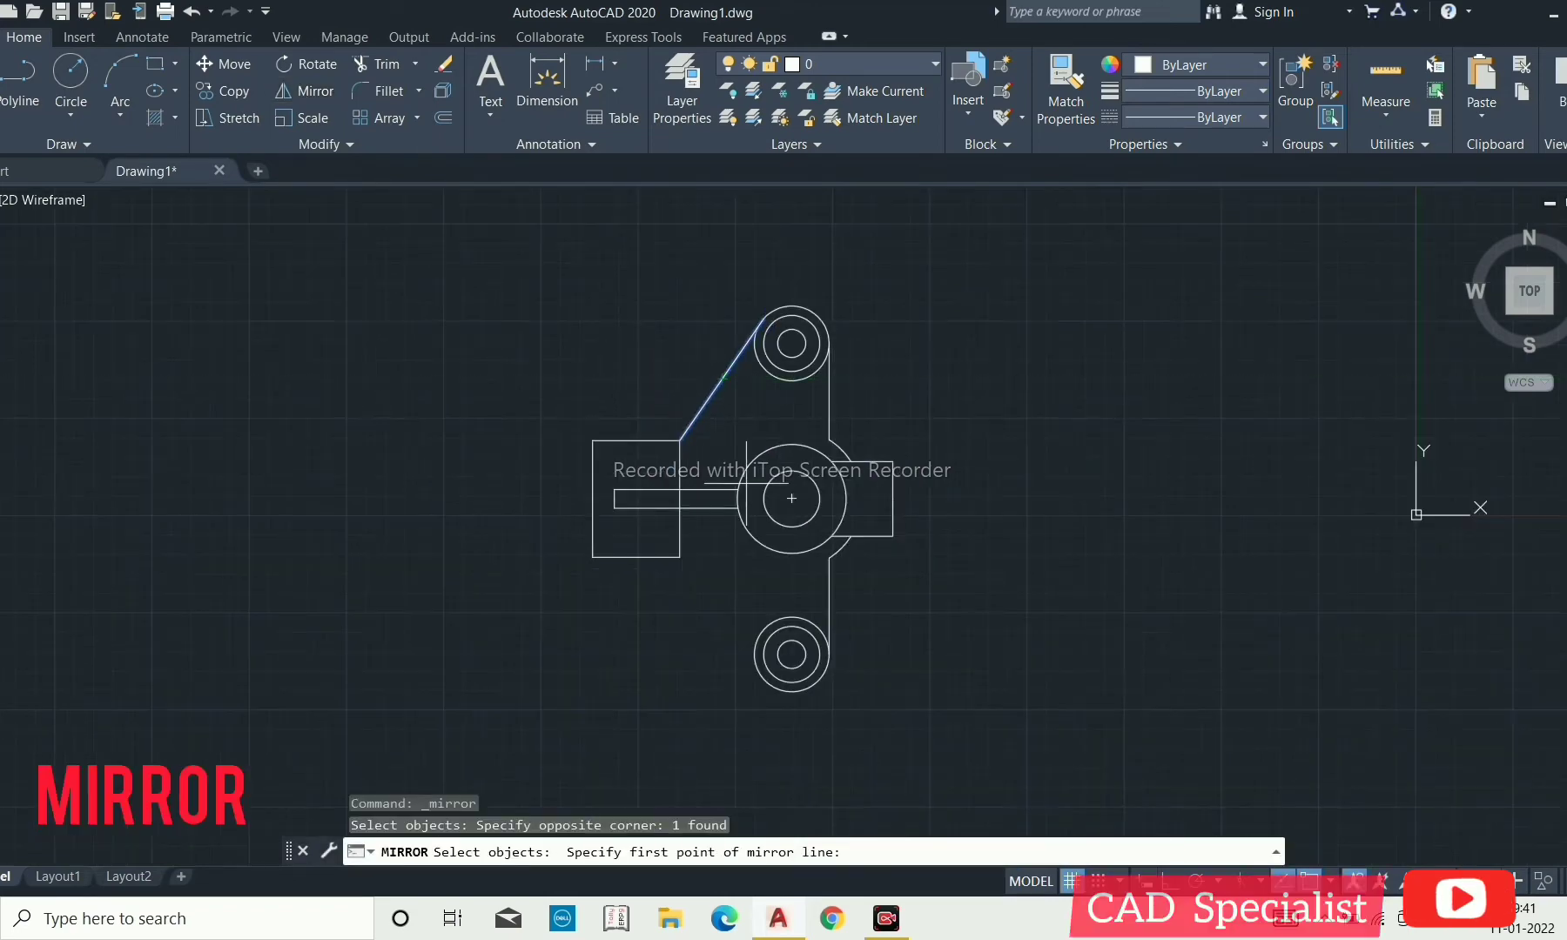
click(802, 497)
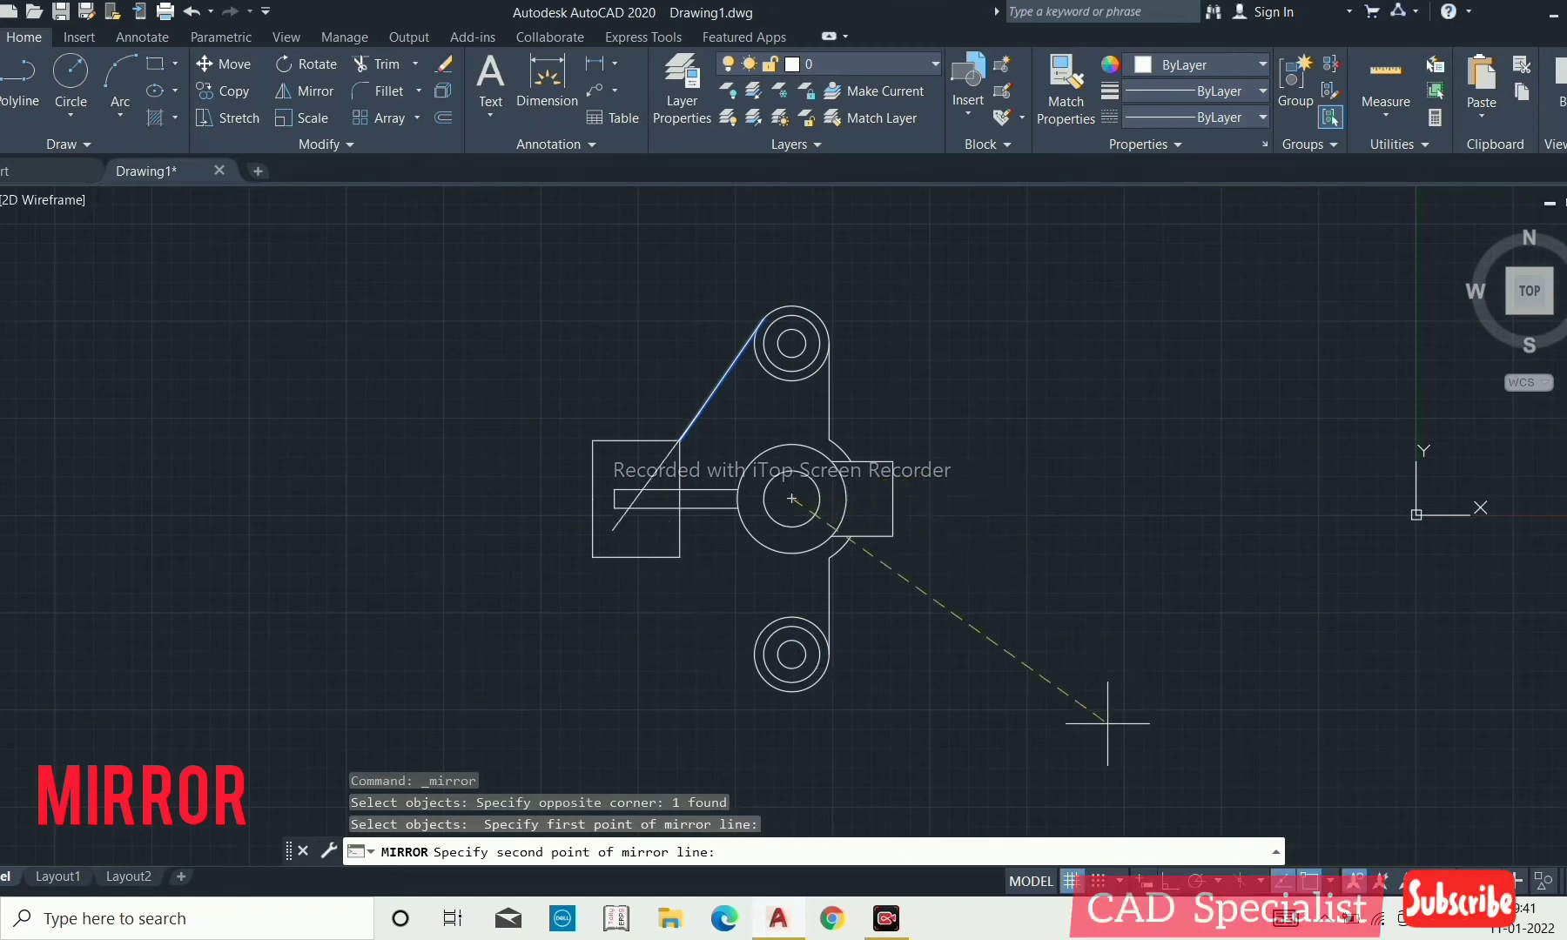
click(1167, 881)
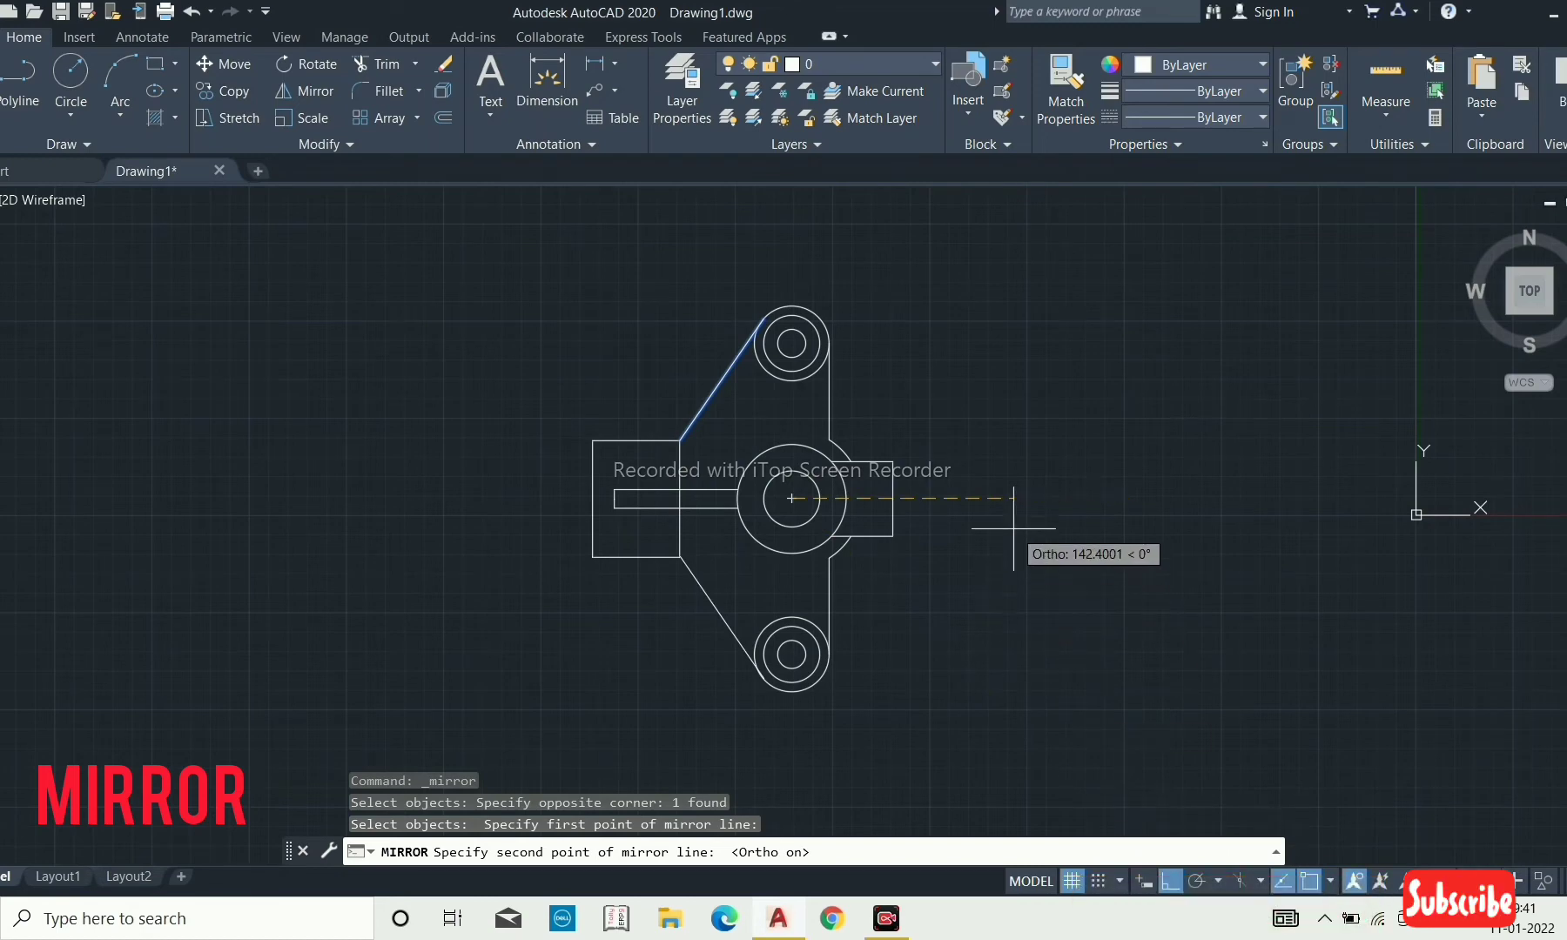
click(1006, 498)
scroll(700, 622, up, 3)
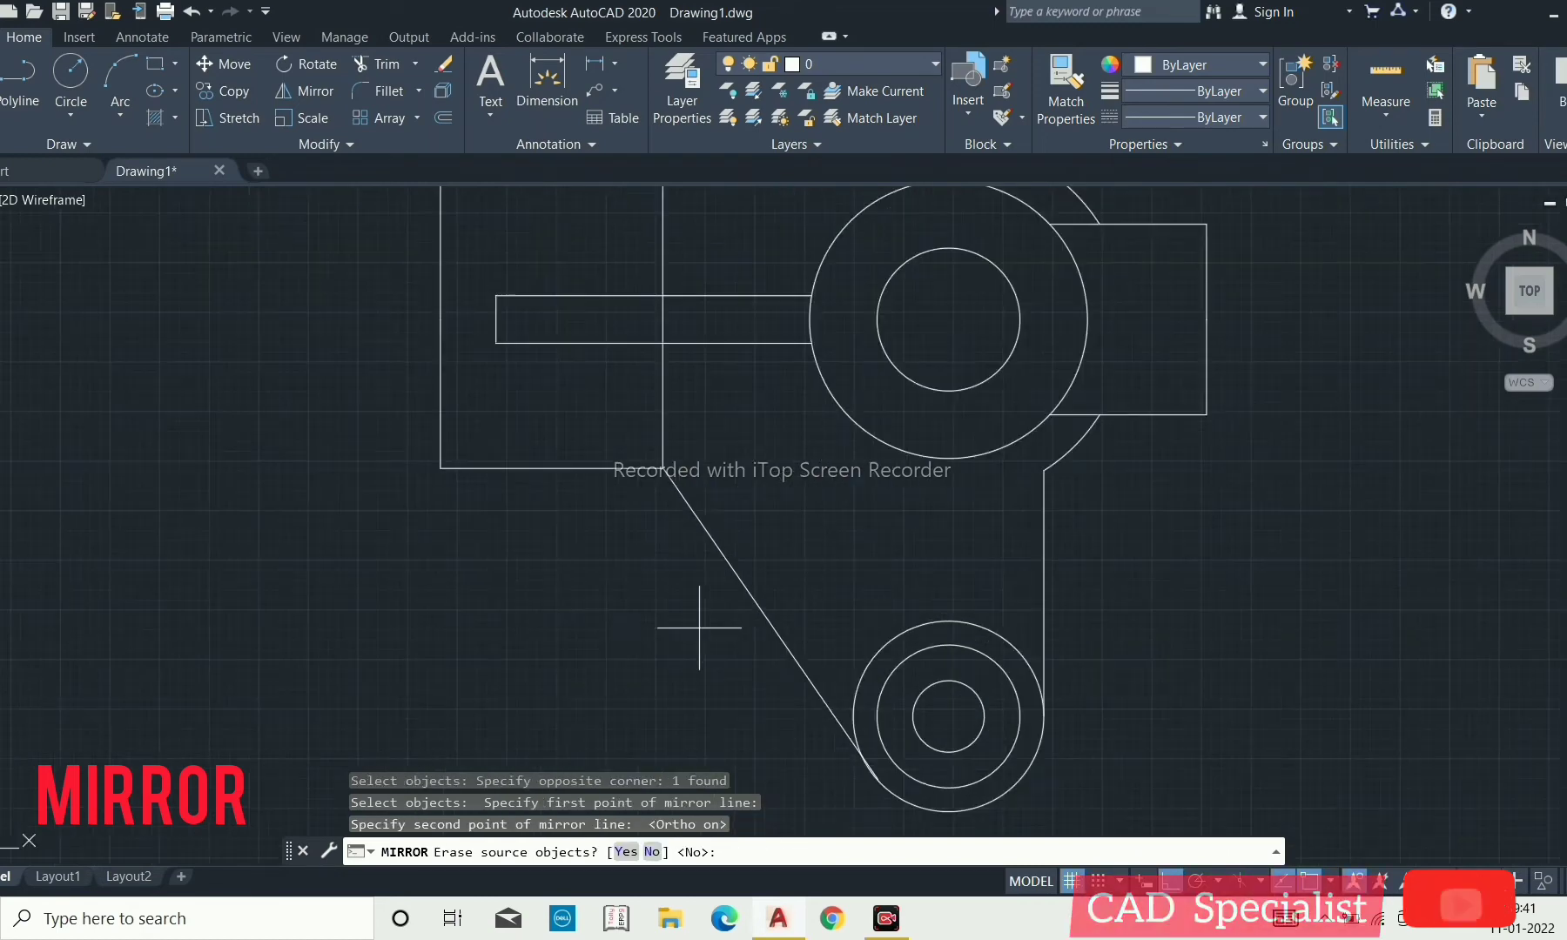
scroll(800, 616, down, 3)
scroll(856, 668, up, 8)
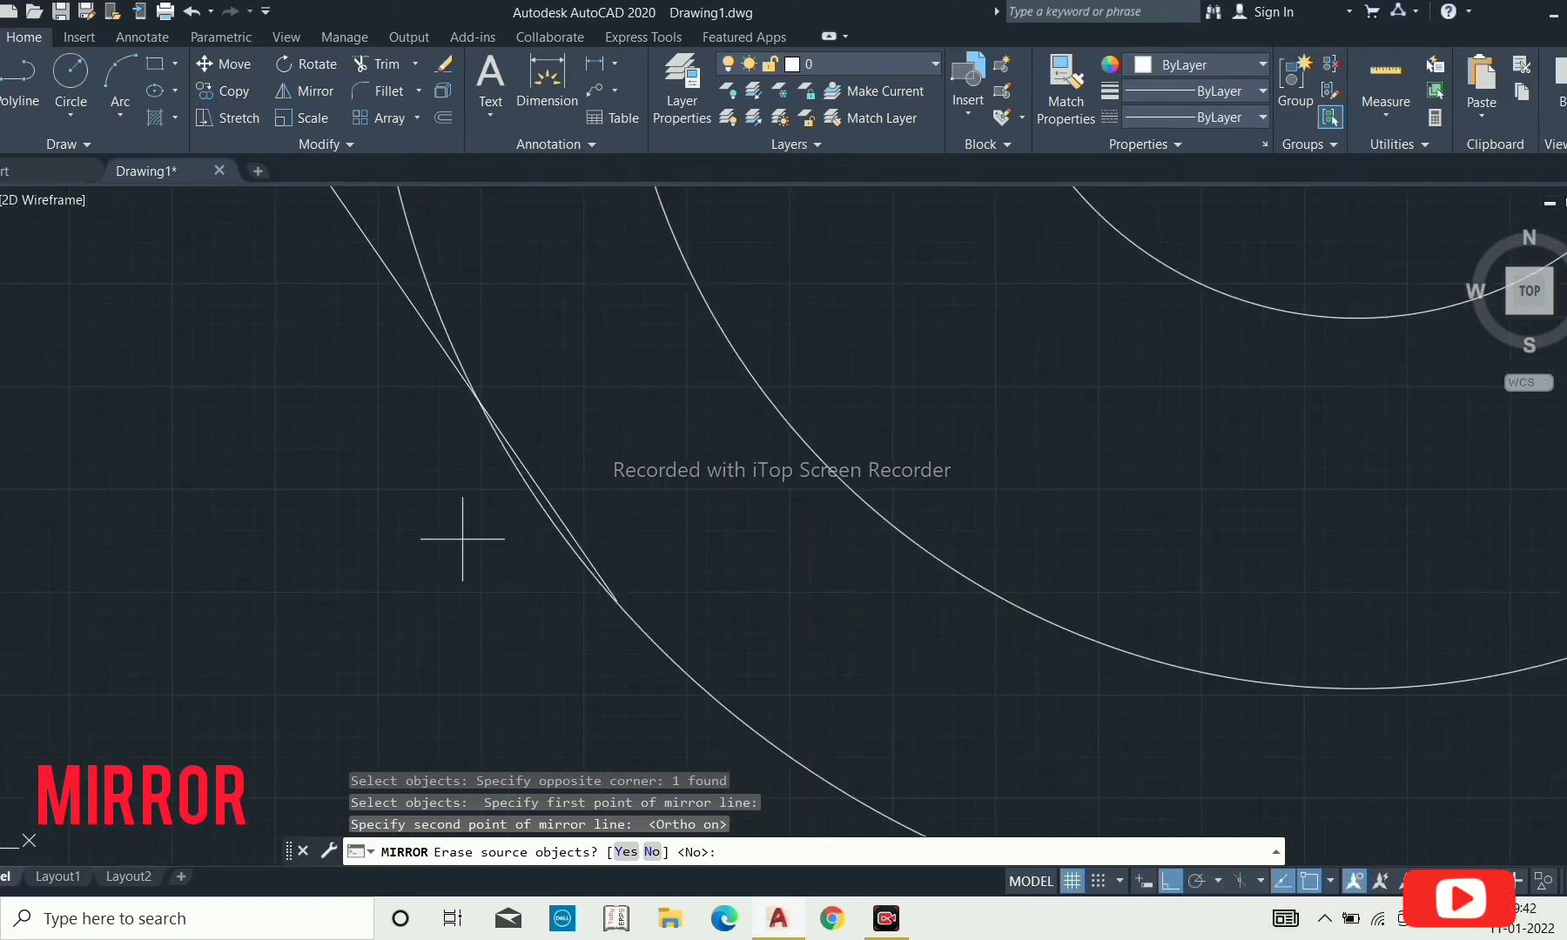
text(tr)
key(Return)
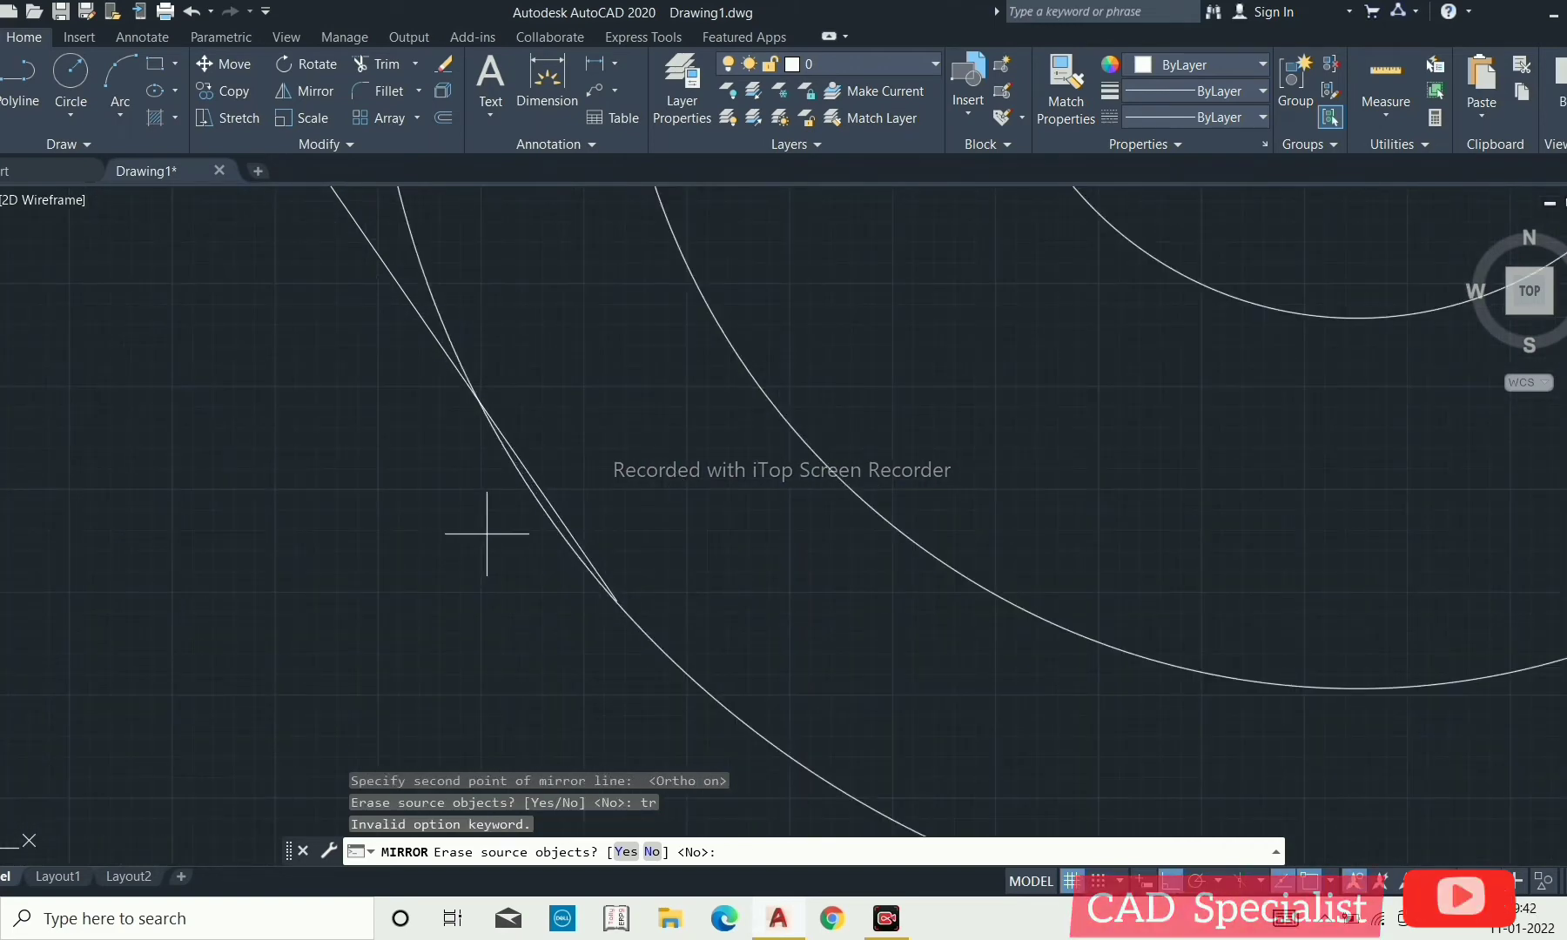
key(Return)
Trim the lower arm's outer circle between the slanted and vertical lines, and trim the small overlap where the slanted line meets it.
scroll(486, 544, down, 4)
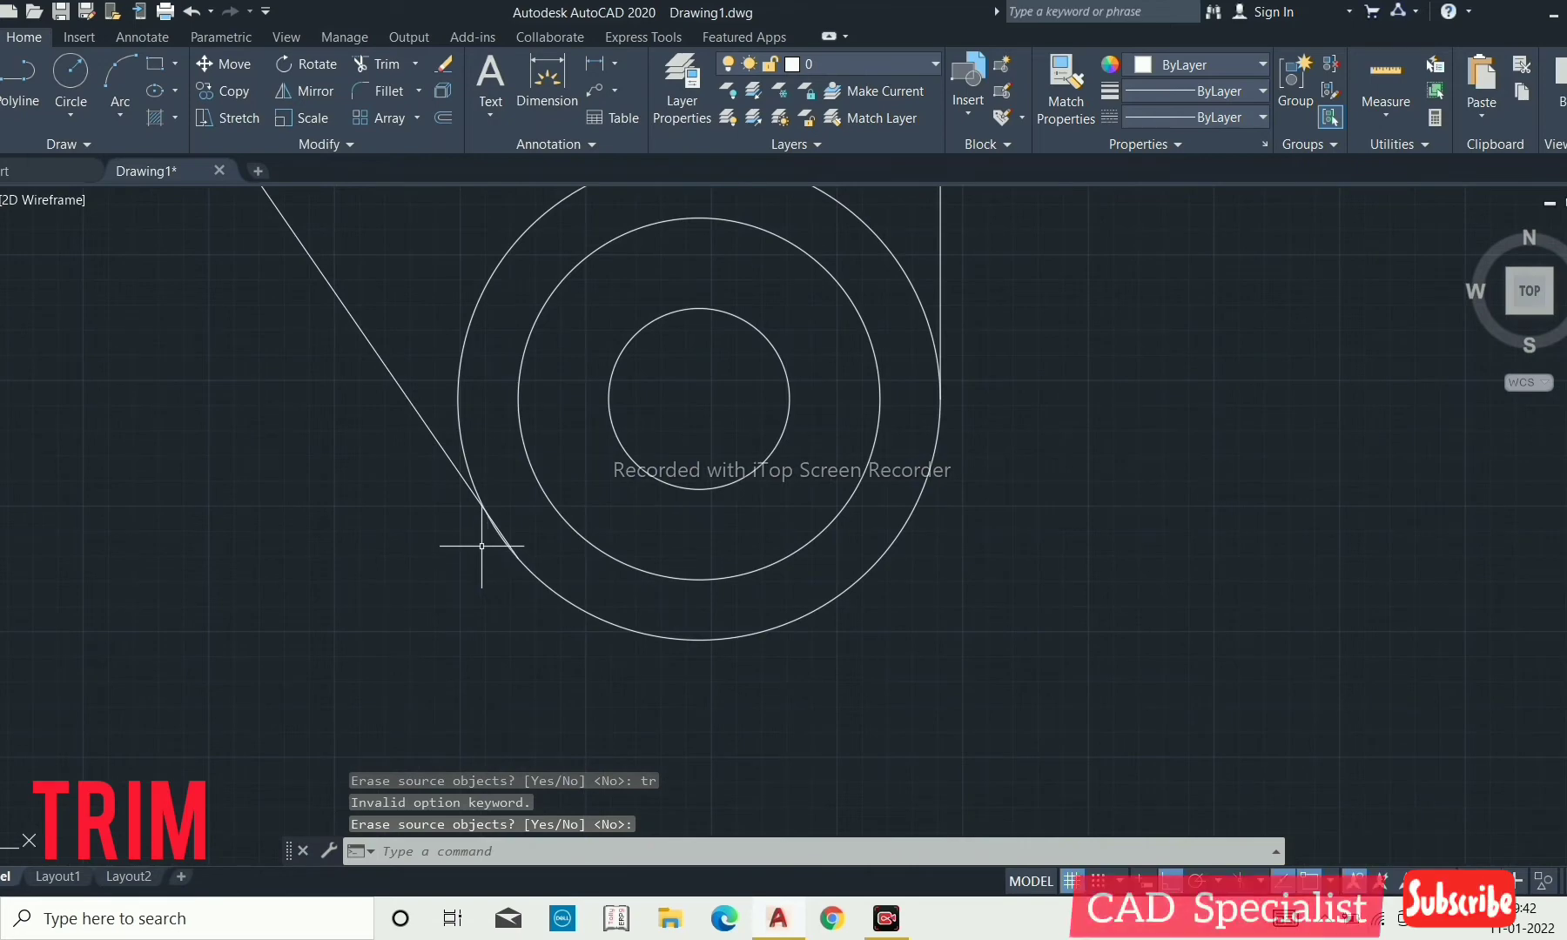
text(tr)
key(Return)
scroll(481, 546, down, 8)
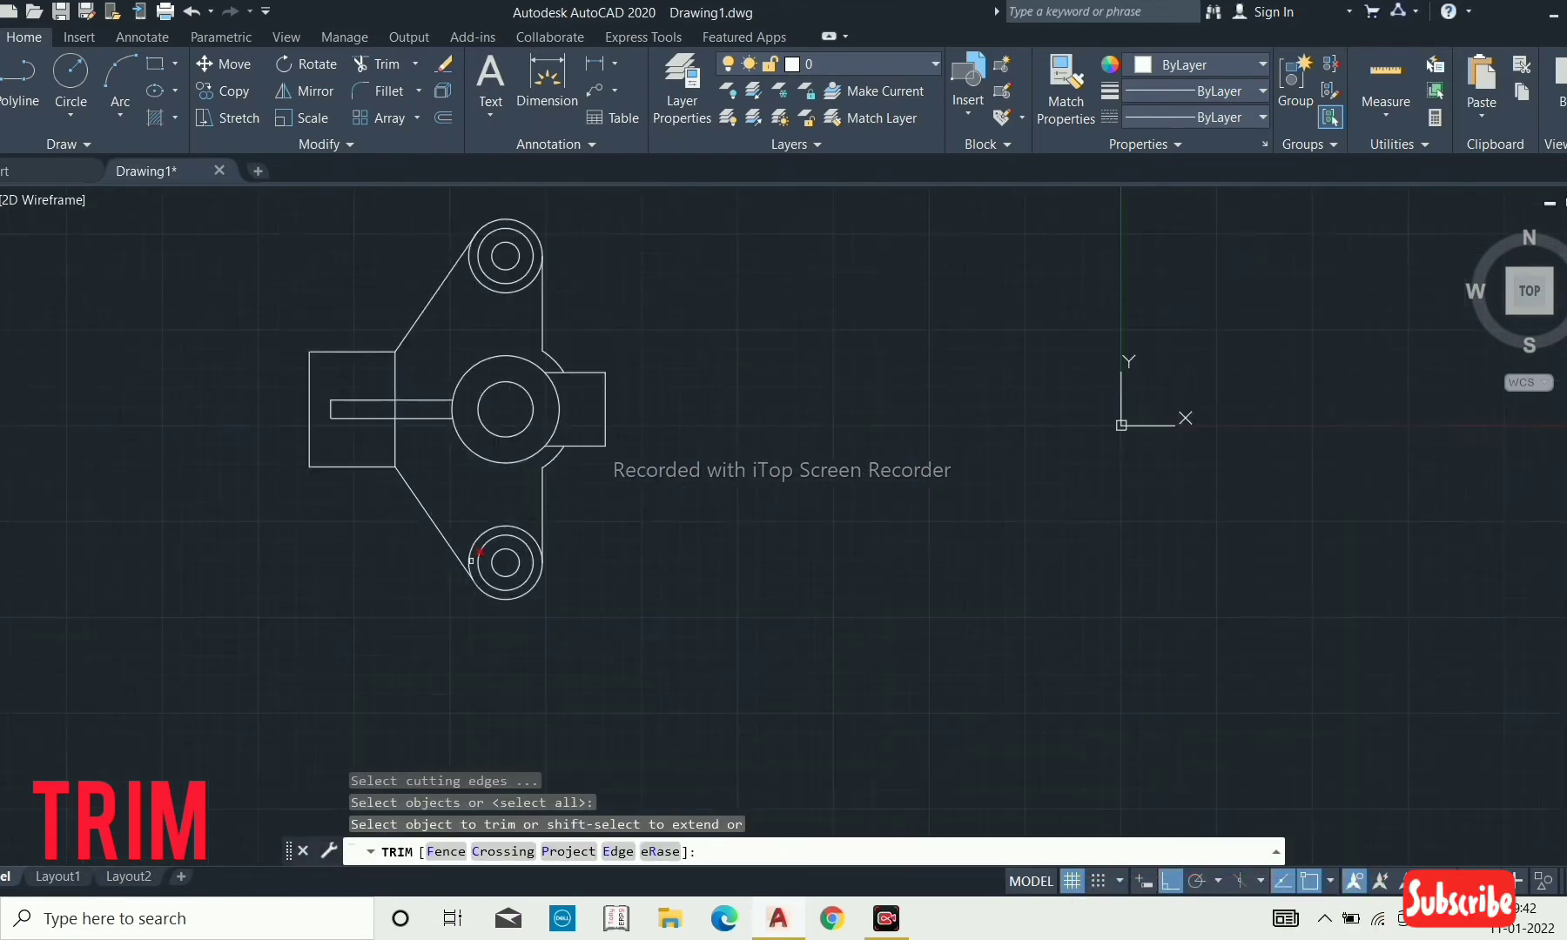
scroll(479, 549, up, 4)
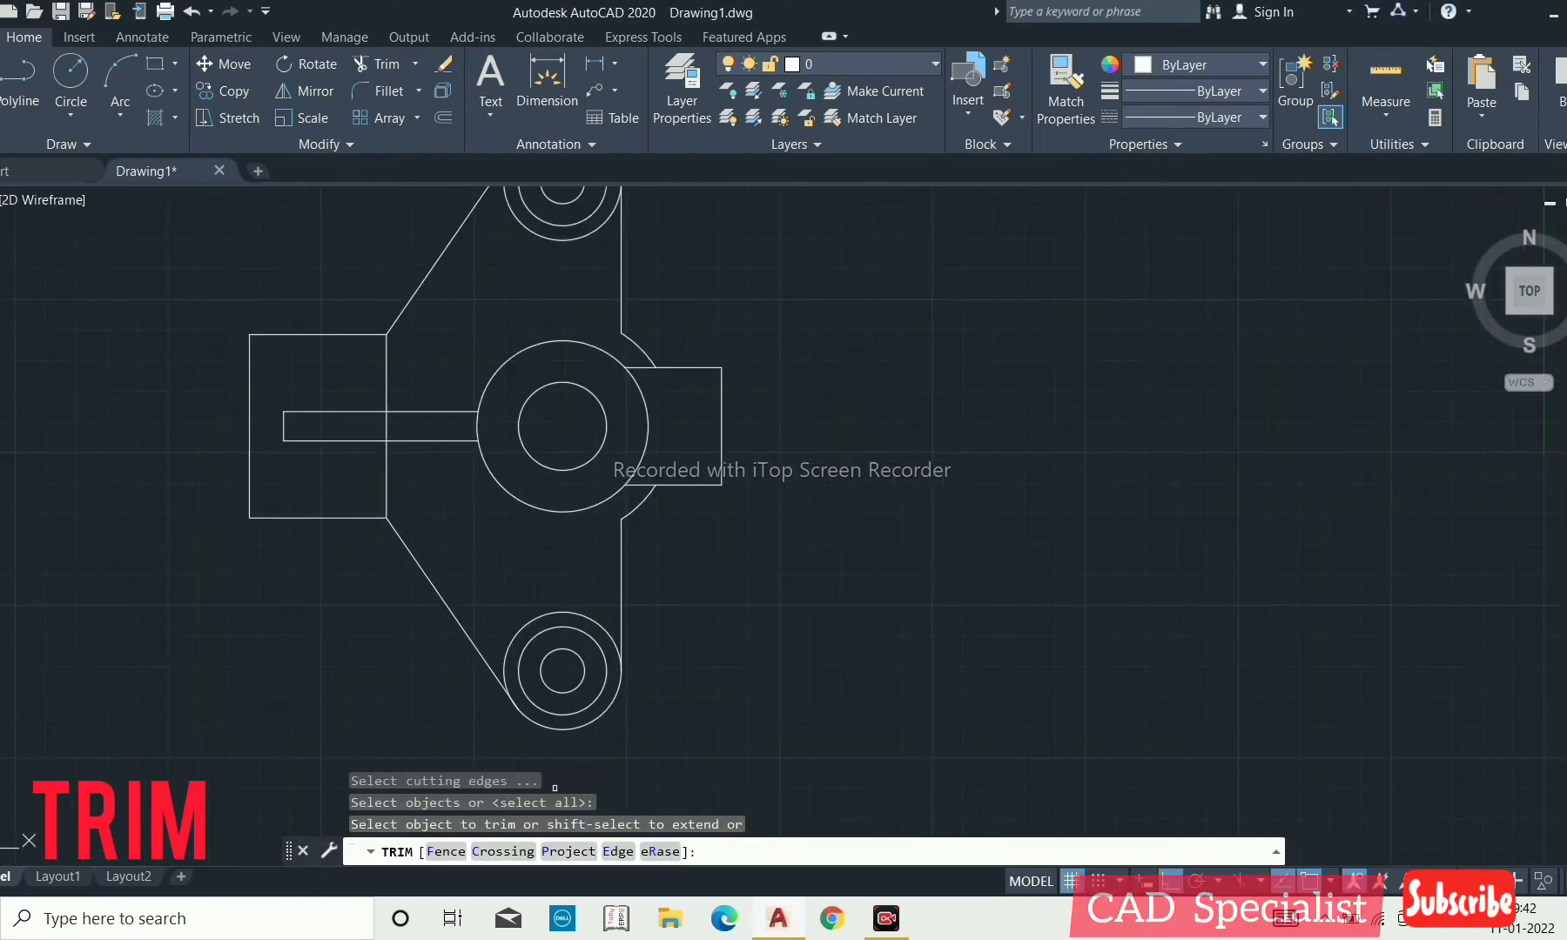
scroll(554, 787, up, 2)
scroll(458, 648, up, 2)
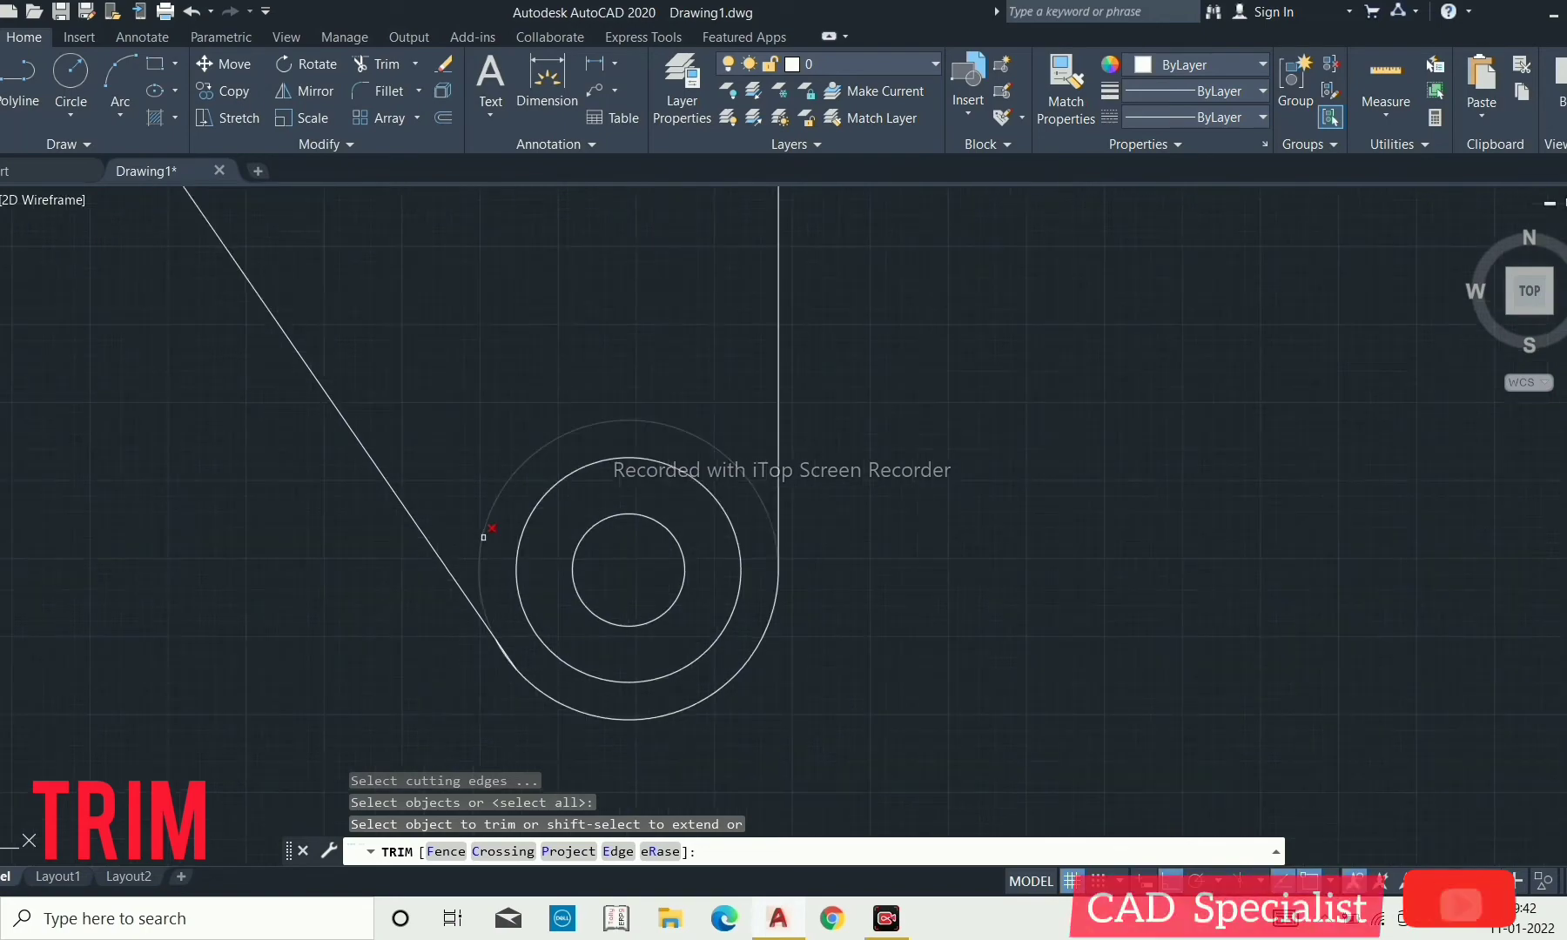
click(508, 646)
scroll(510, 642, up, 6)
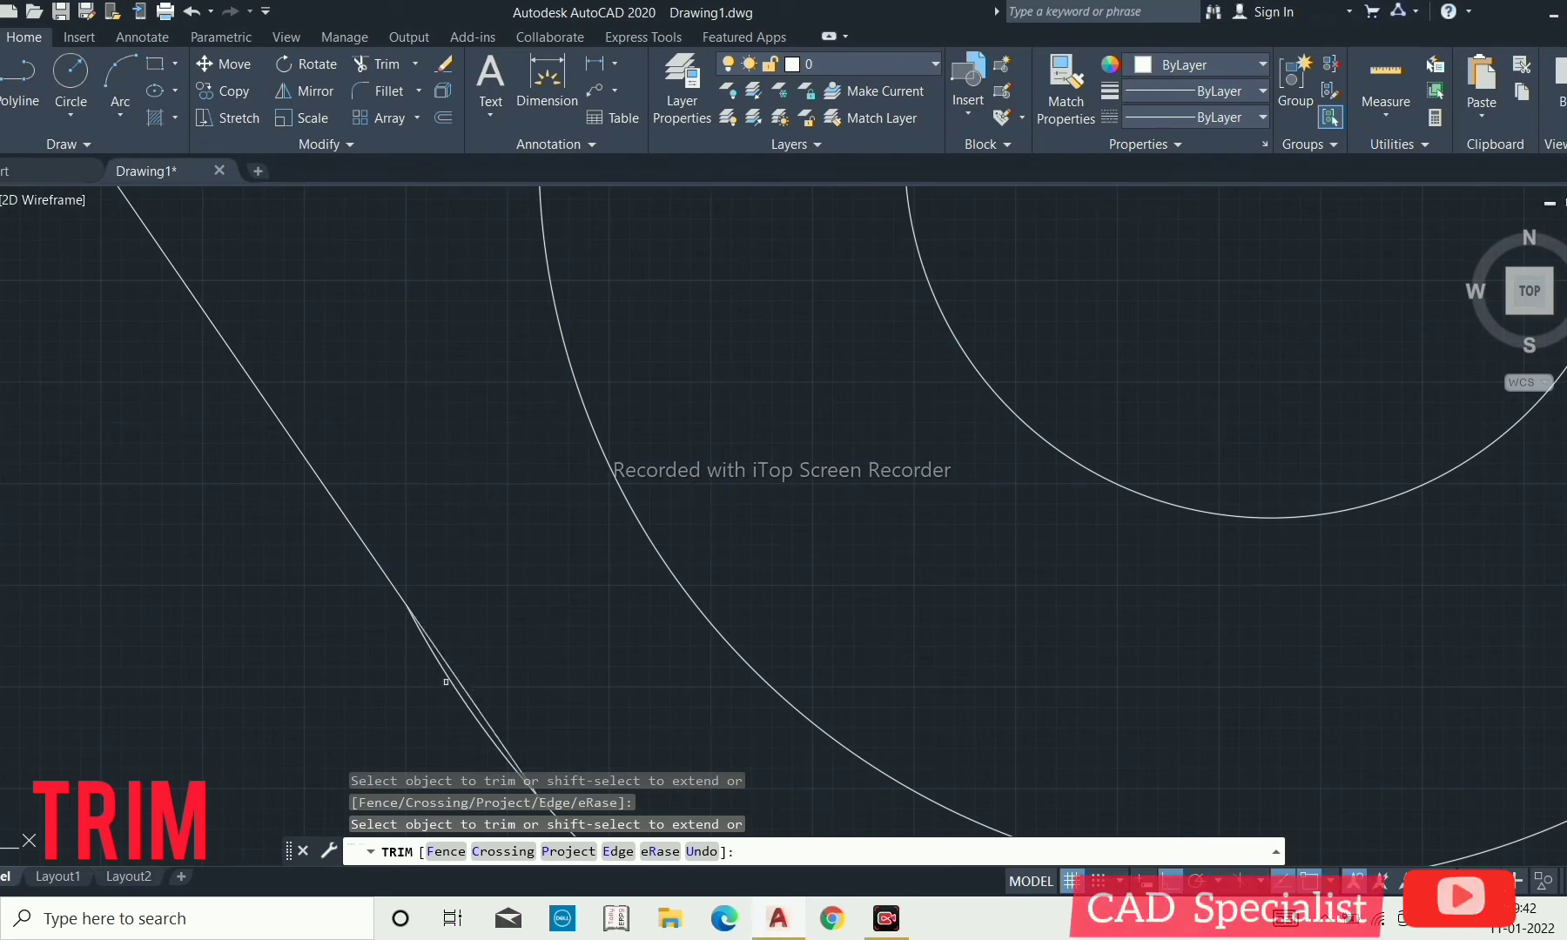
scroll(448, 678, down, 10)
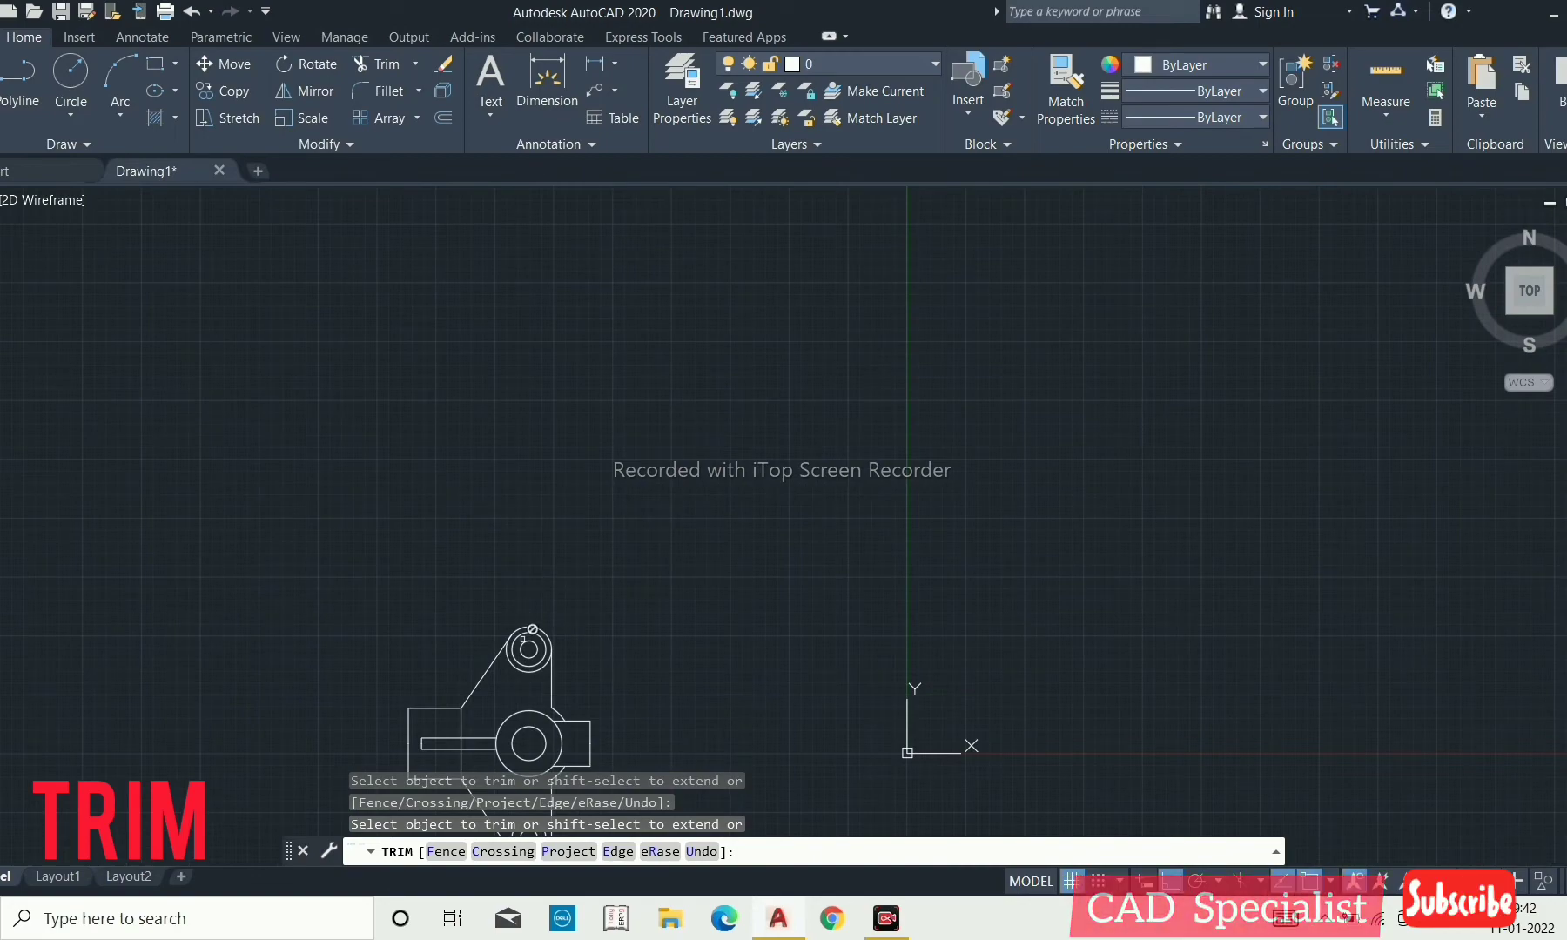
Trim the upper arm's outer circle between the slanted and vertical lines, and trim the small overlap at the slanted line's end.
click(522, 638)
scroll(523, 745, up, 6)
scroll(480, 327, up, 8)
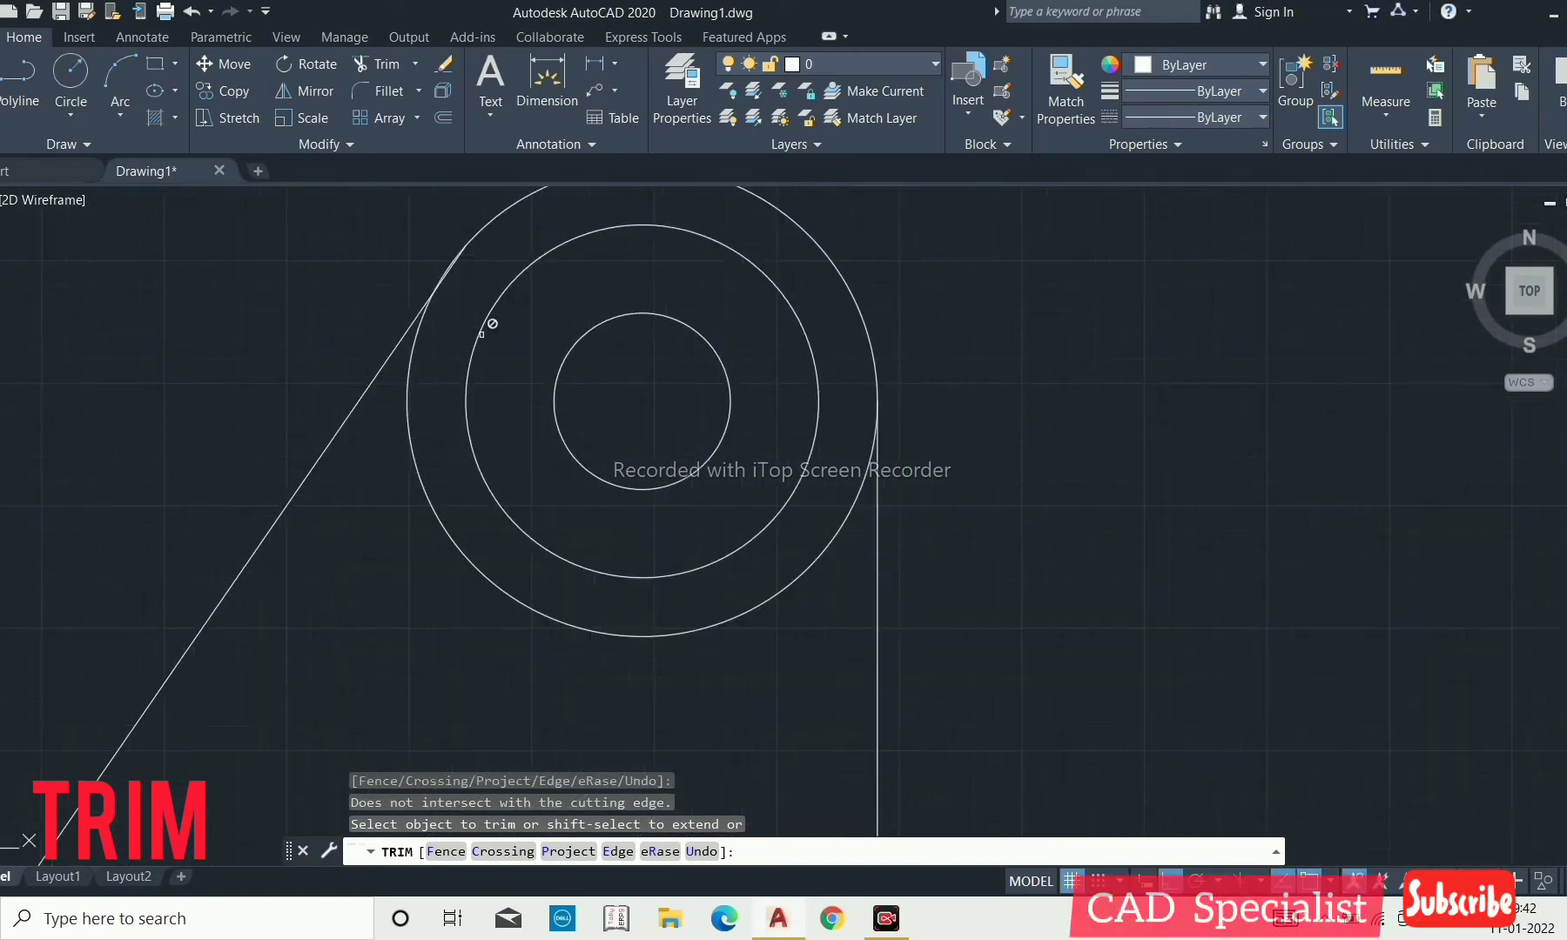
click(399, 394)
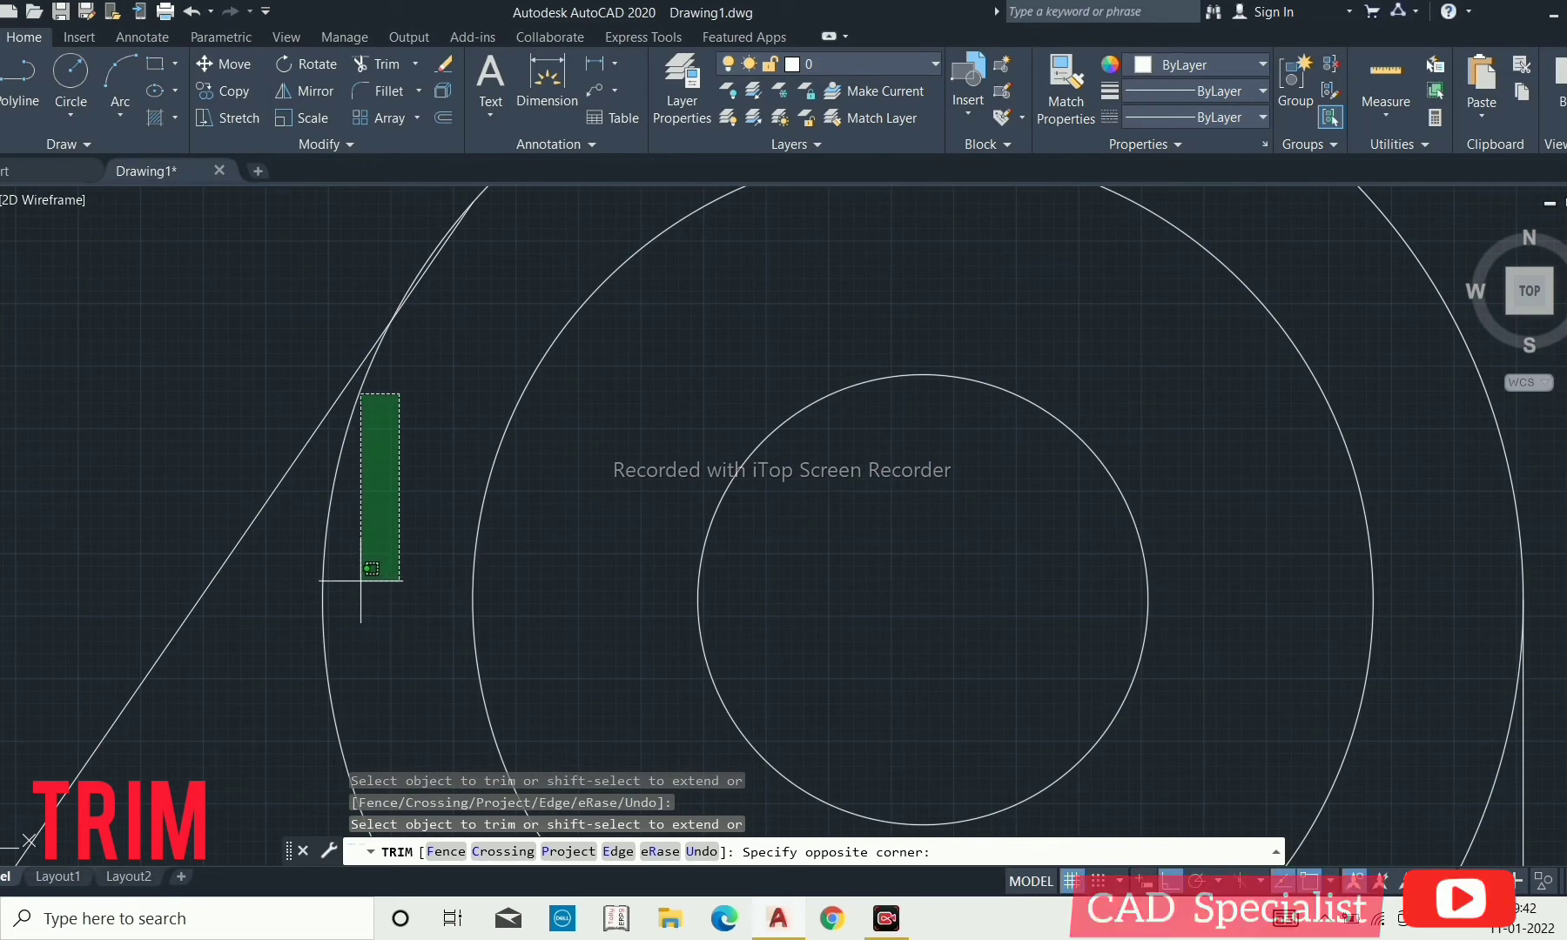
click(350, 542)
scroll(430, 313, down, 2)
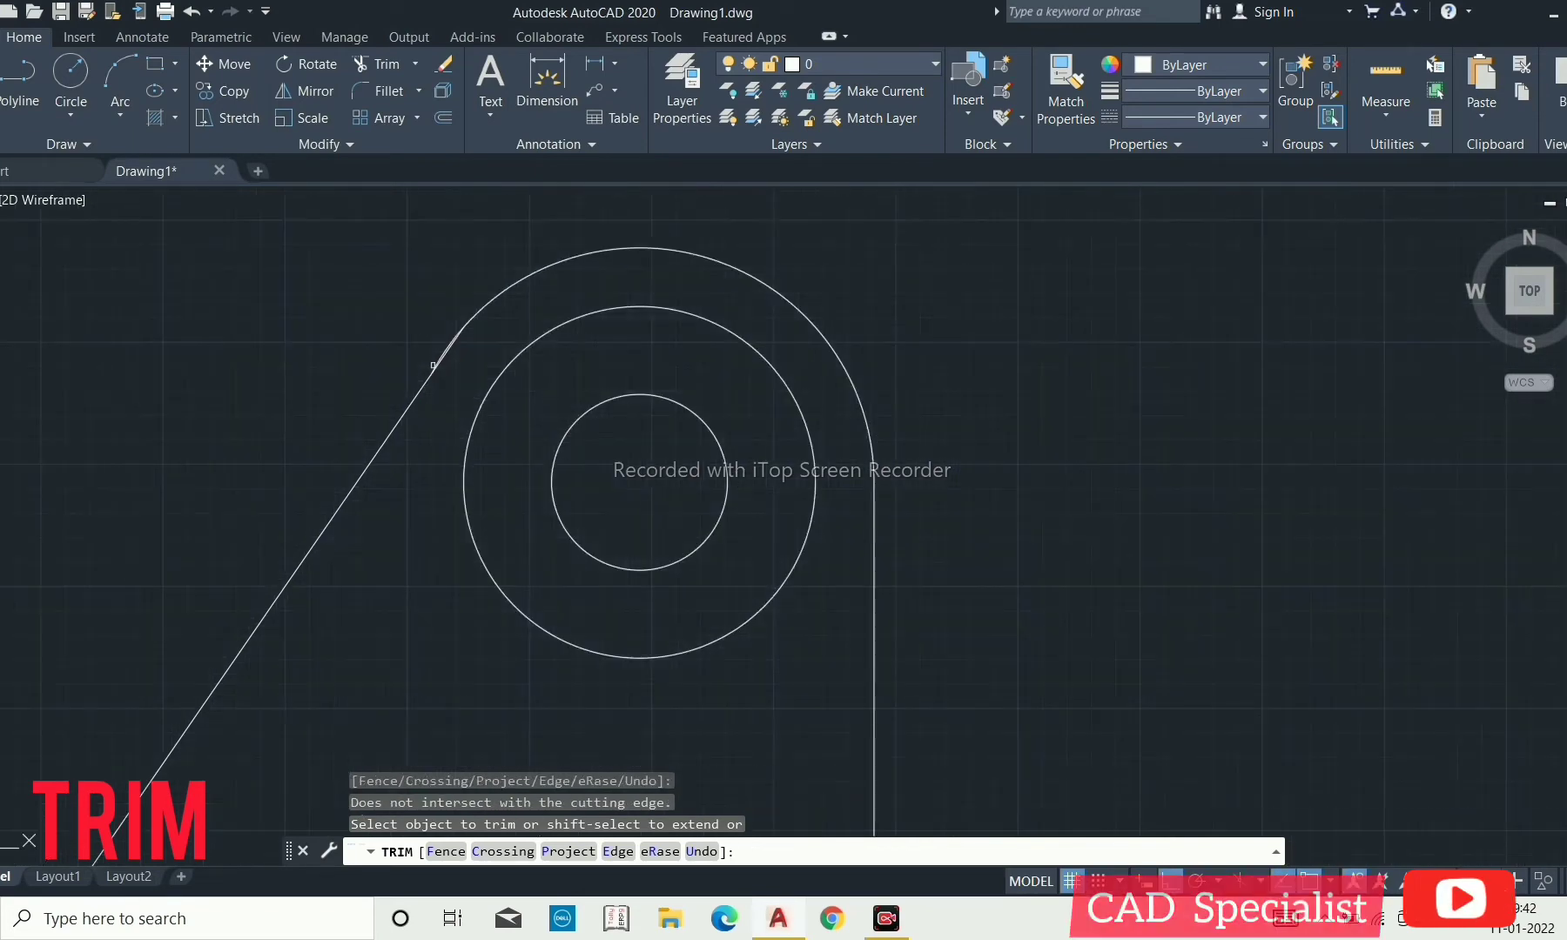
scroll(423, 288, up, 5)
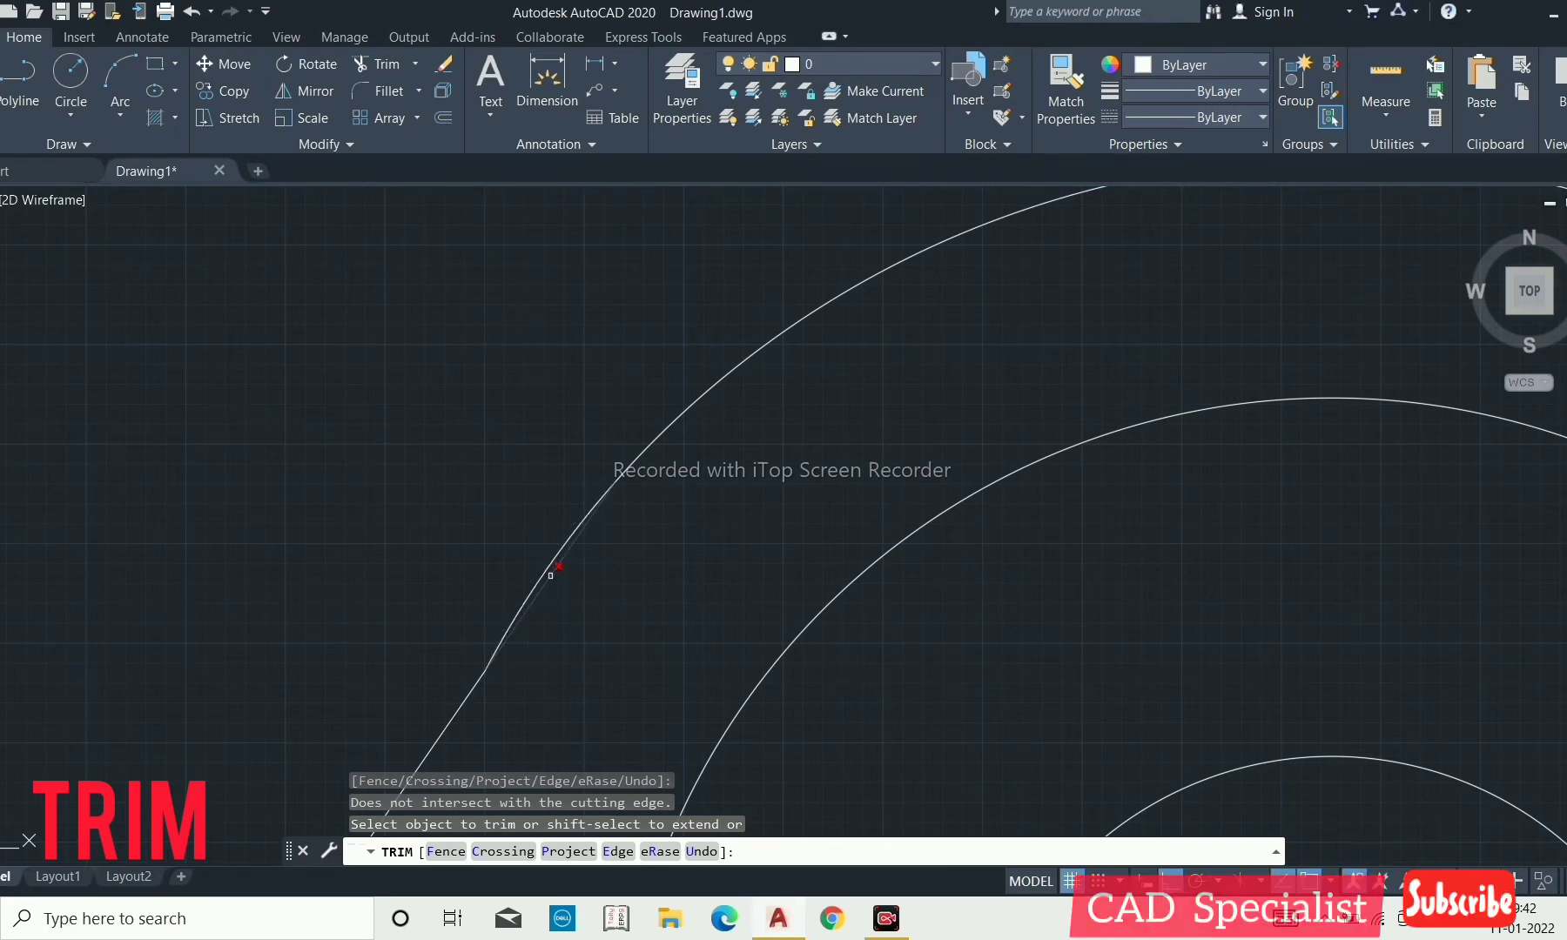
scroll(550, 576, up, 2)
scroll(601, 540, down, 6)
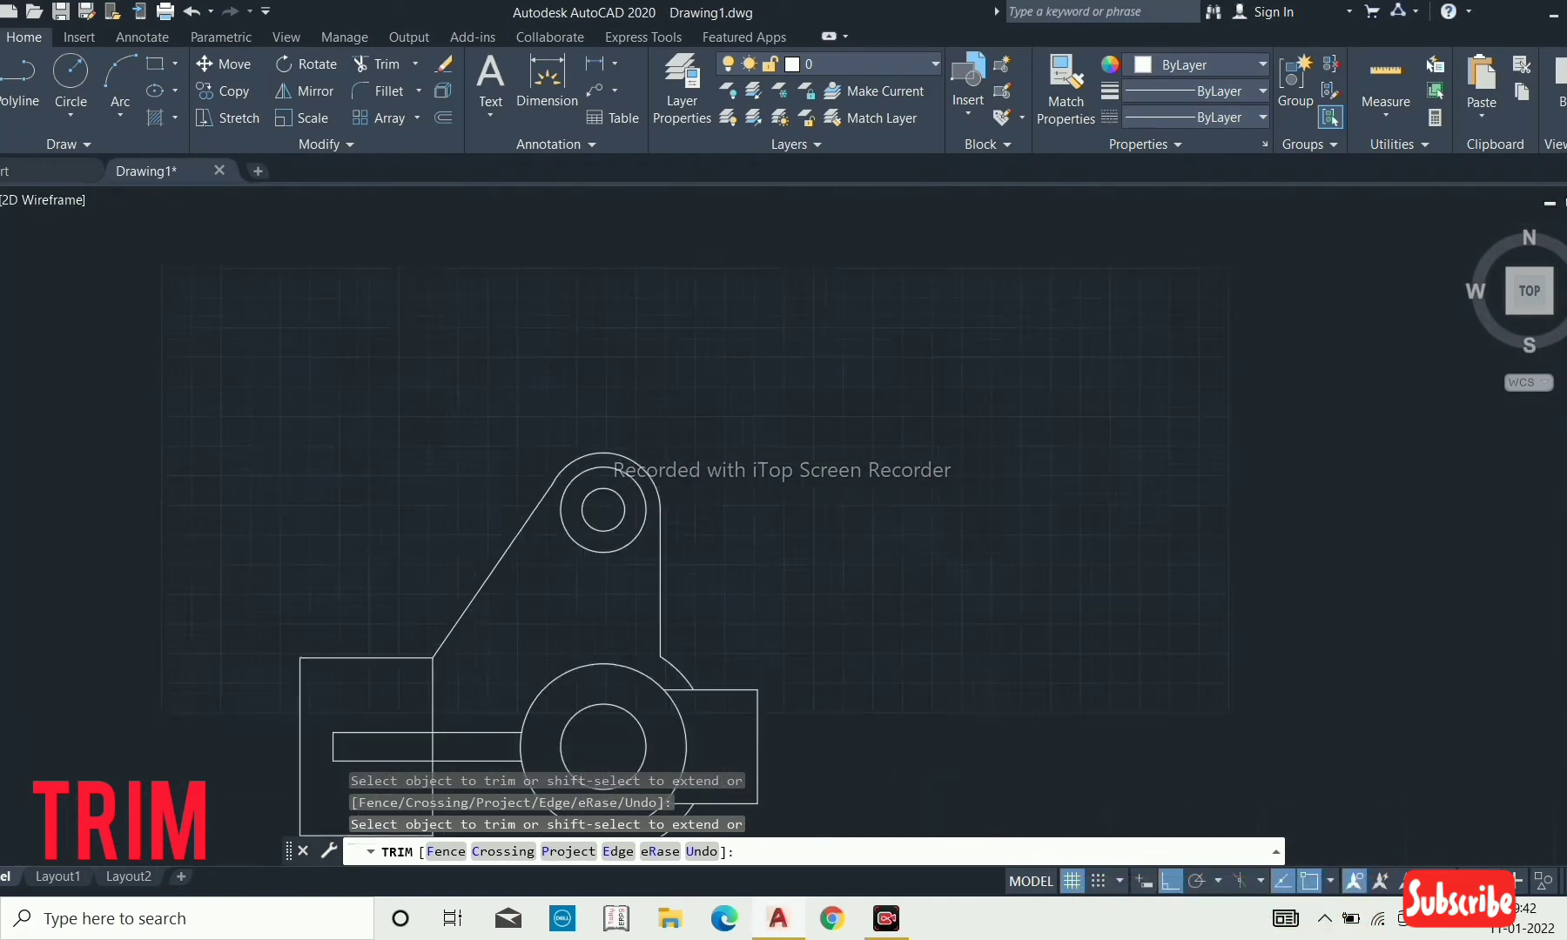
scroll(604, 546, up, 1)
key(Return)
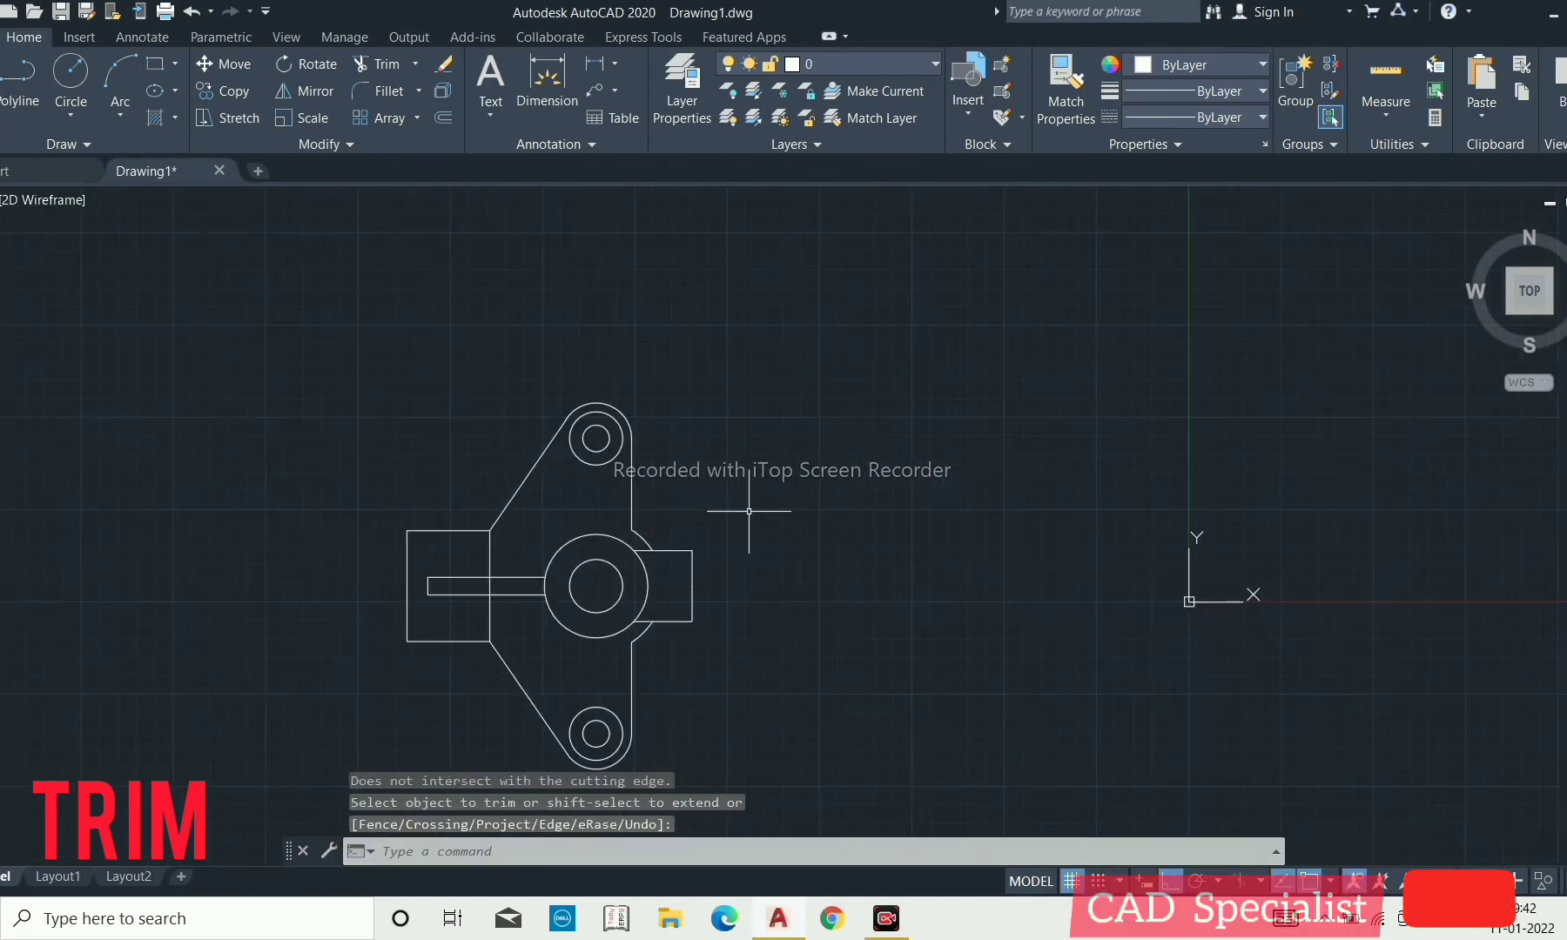
scroll(749, 510, down, 1)
scroll(668, 577, up, 2)
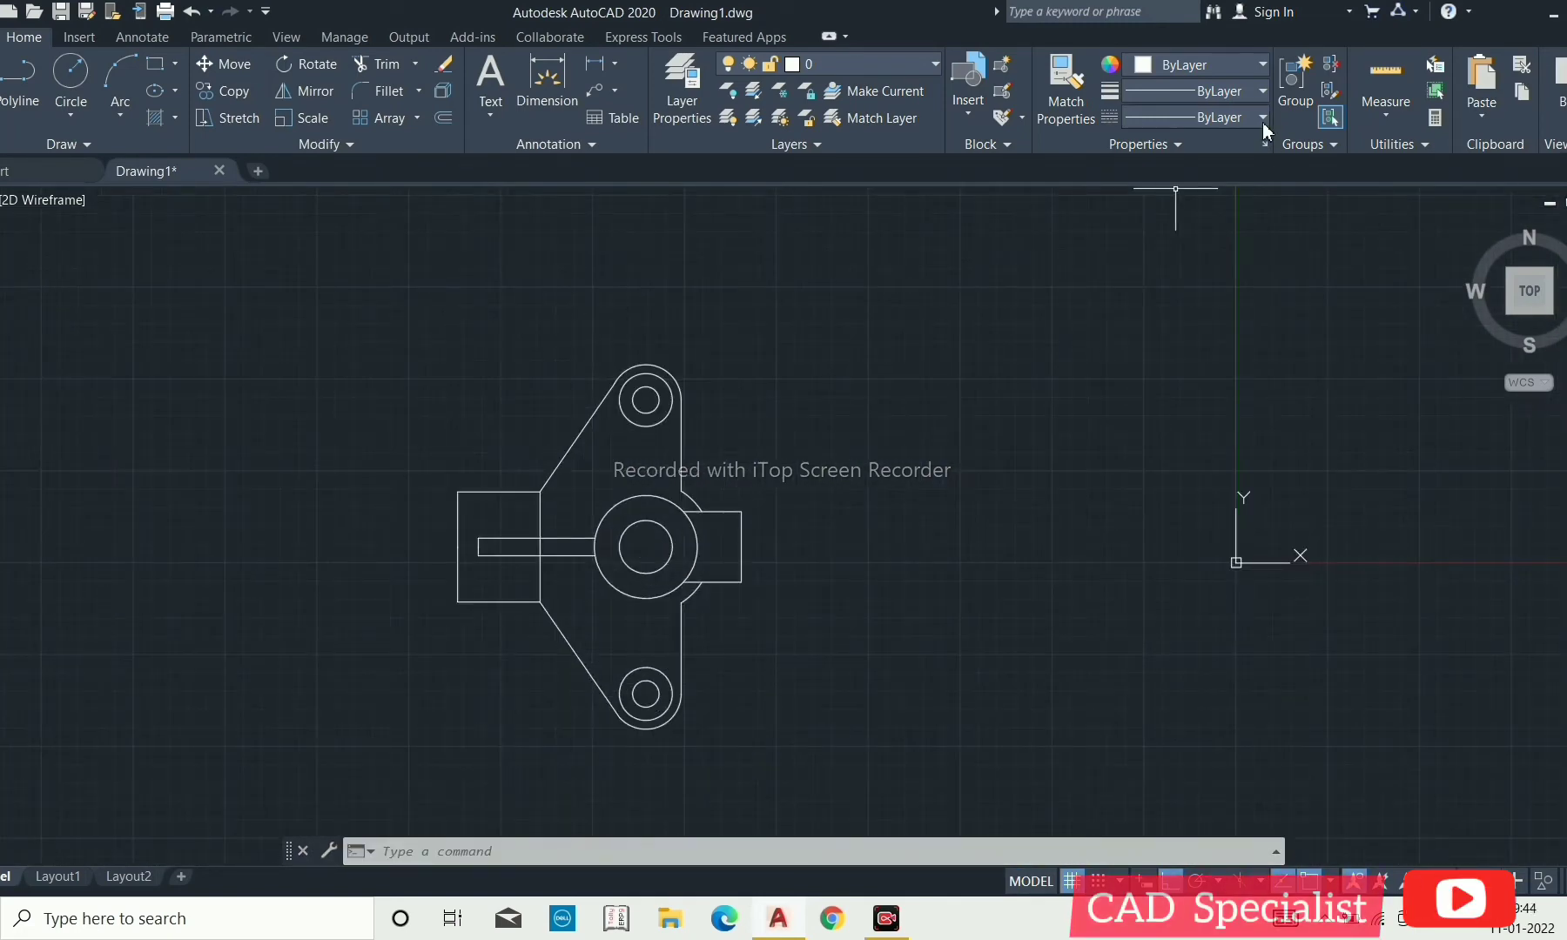
Load the CENTER linetype from acad.lin into the drawing.
click(1262, 123)
click(1187, 231)
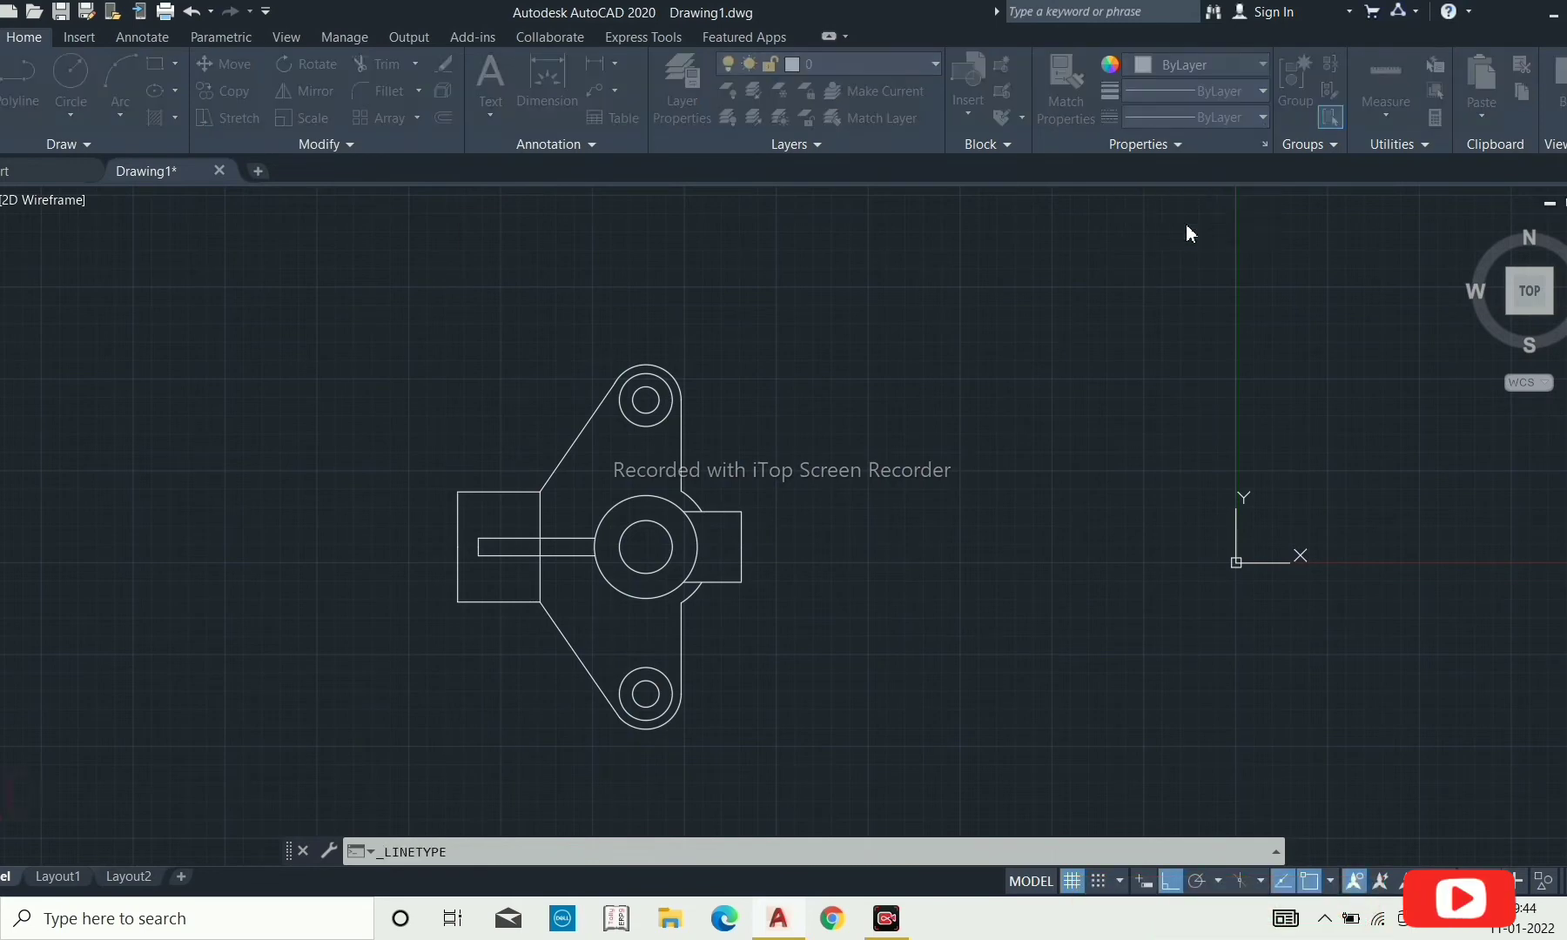
click(965, 277)
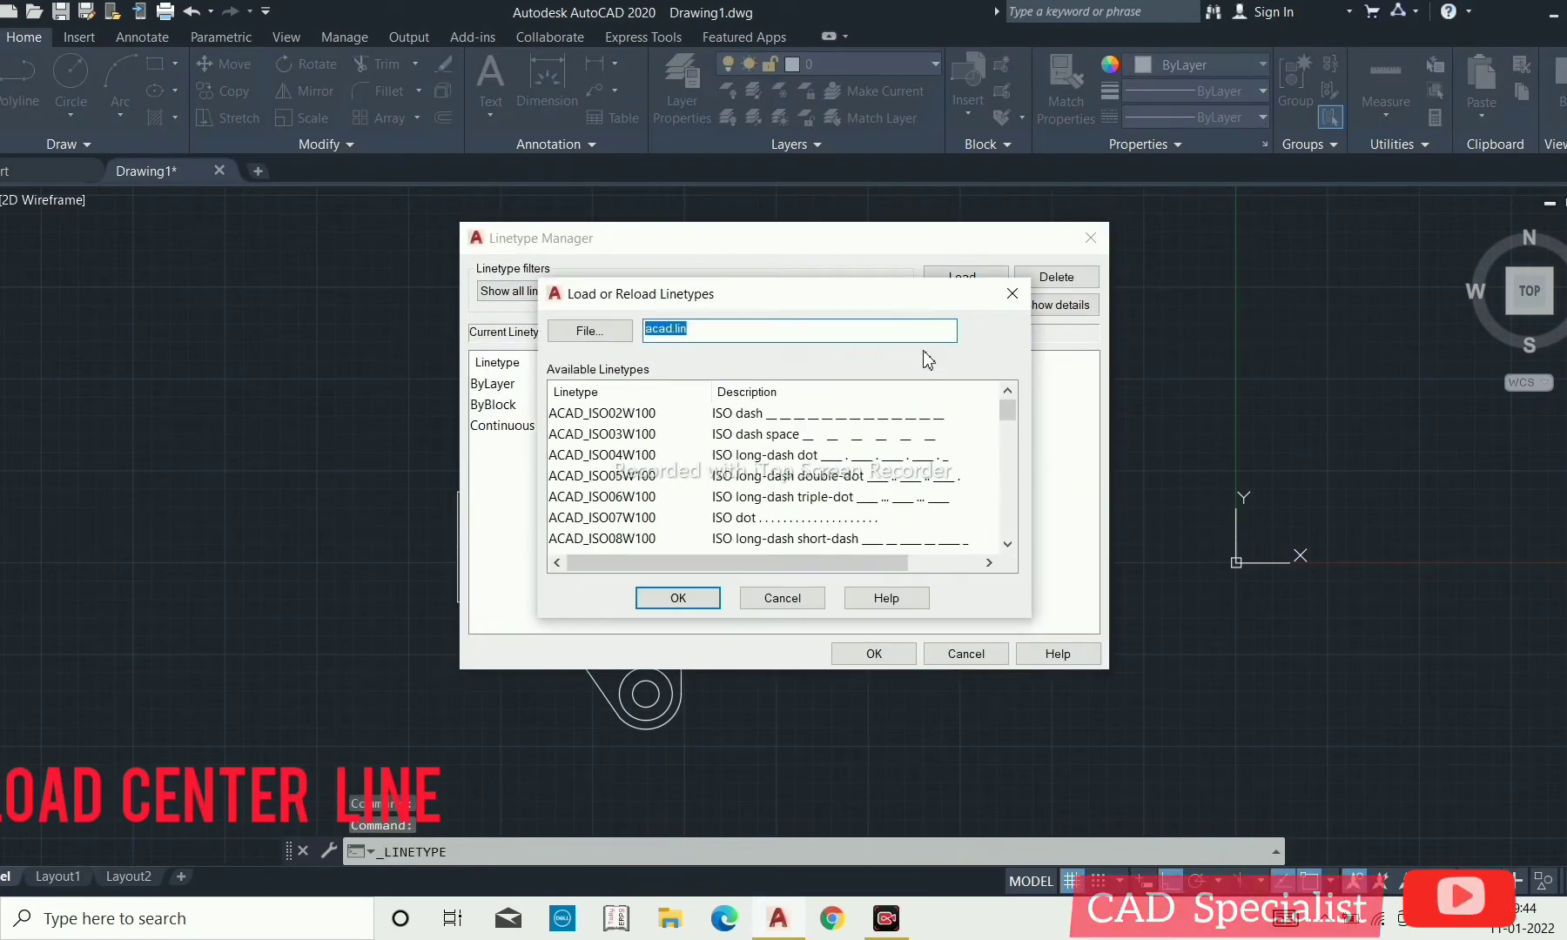
scroll(895, 481, down, 1)
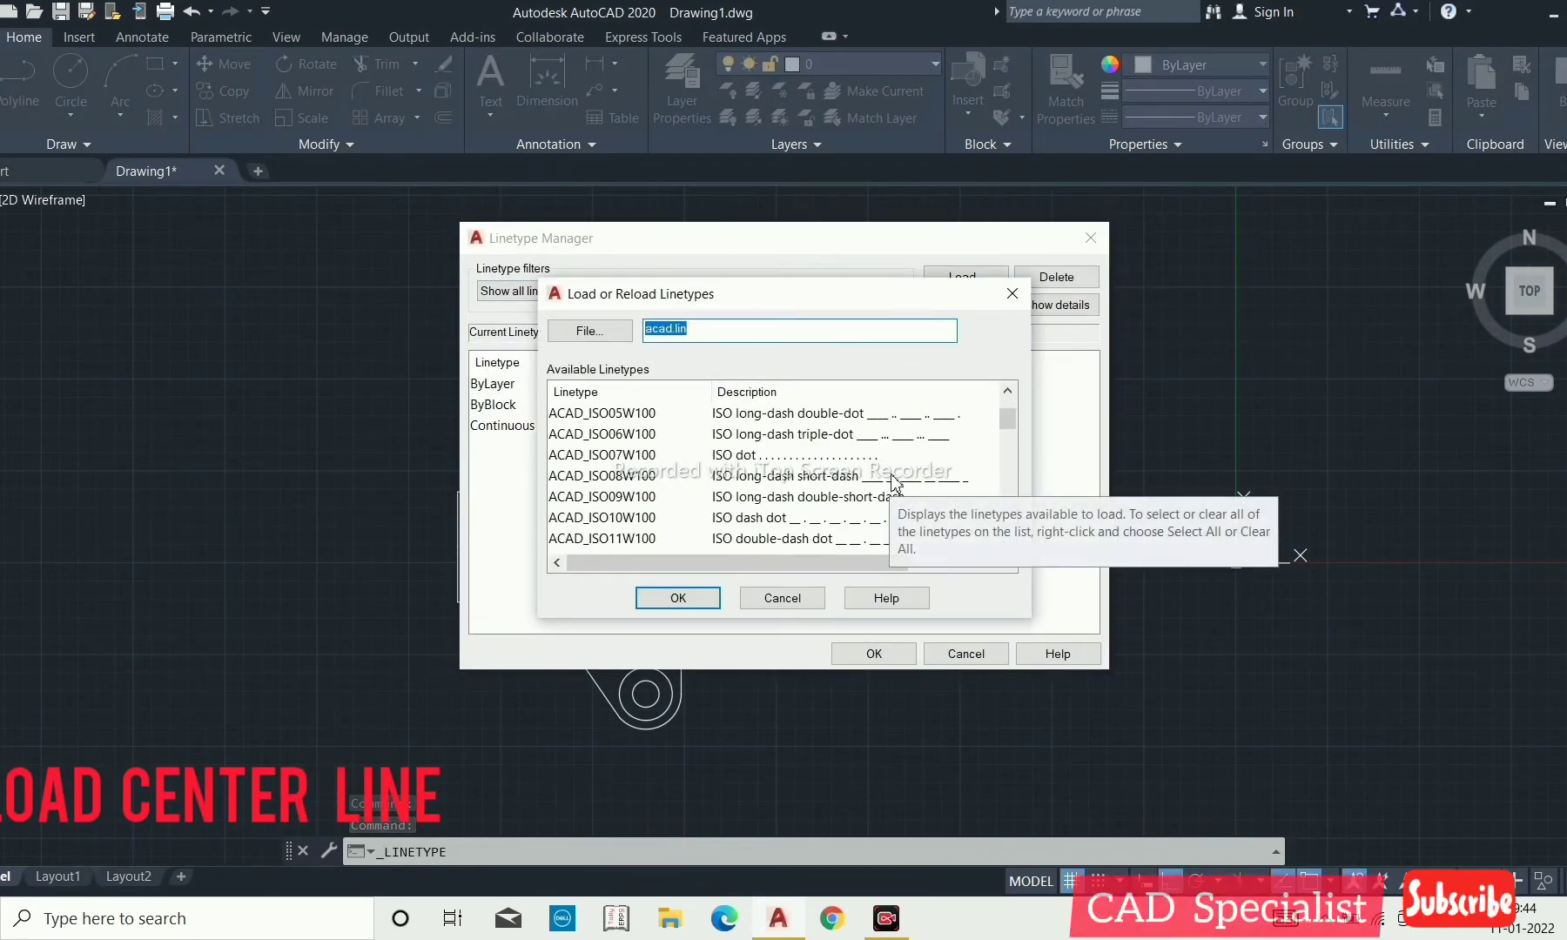
scroll(852, 470, down, 1)
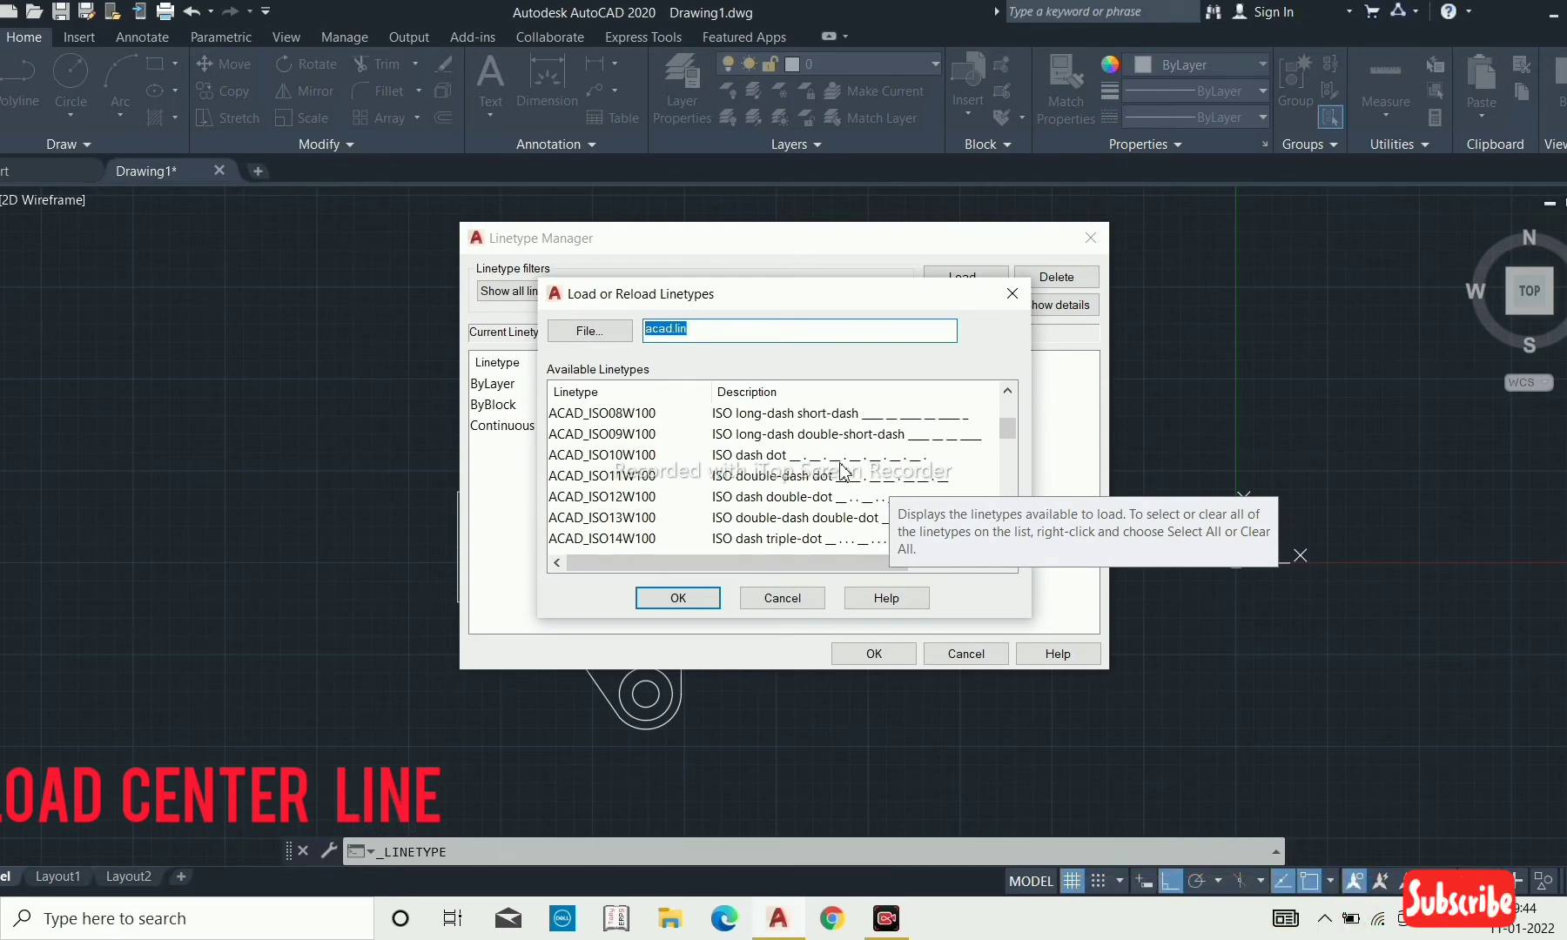
scroll(838, 470, down, 1)
scroll(753, 456, down, 2)
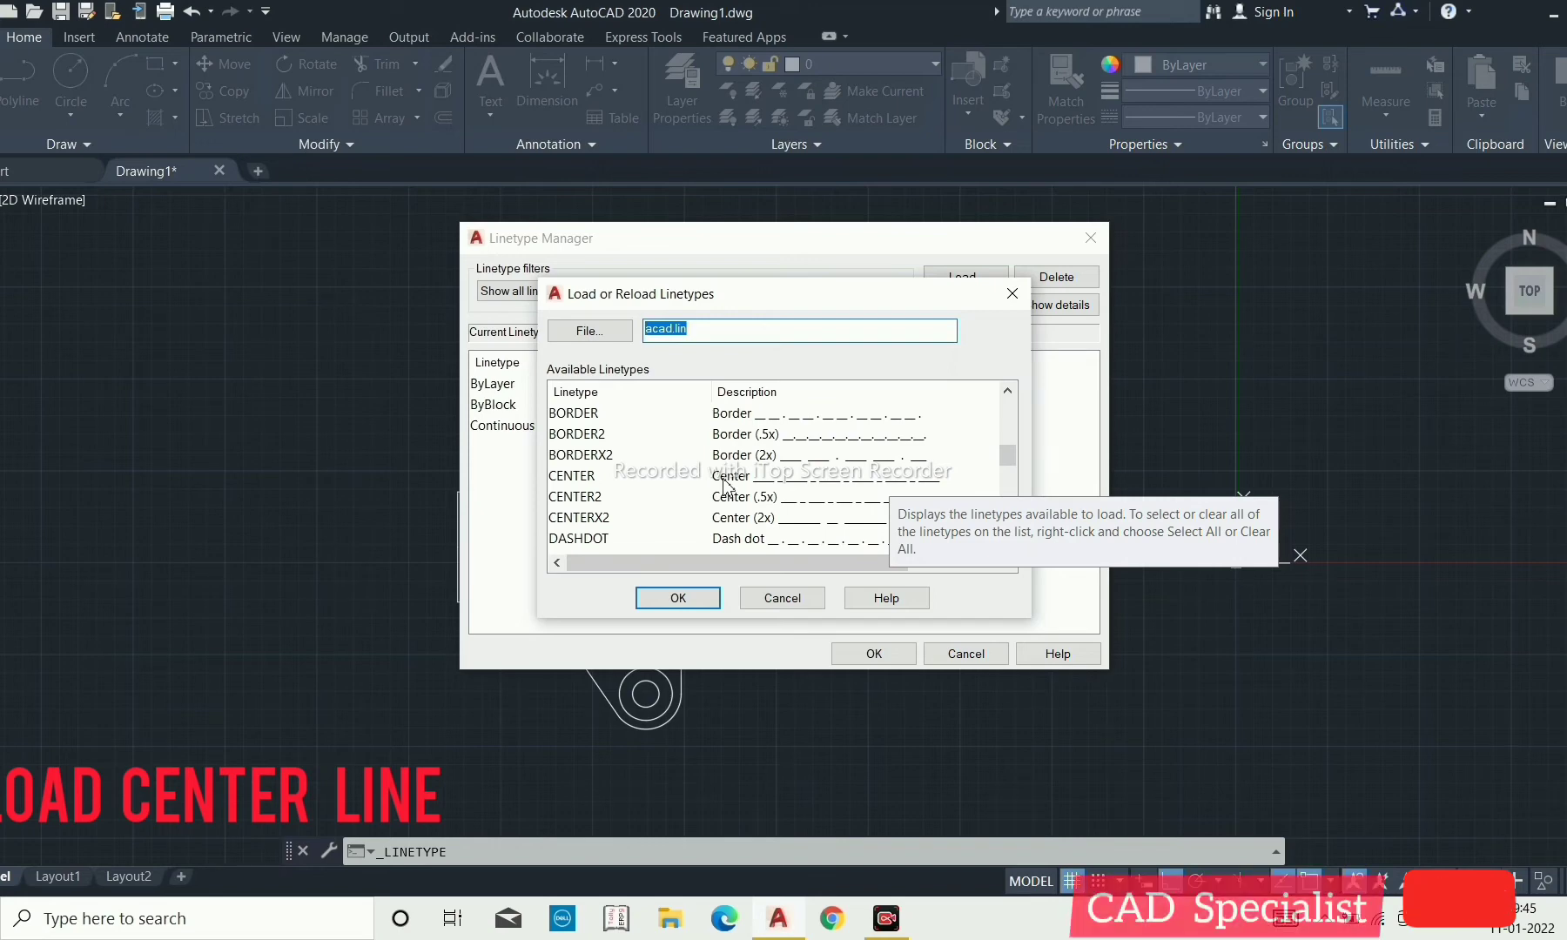
click(722, 478)
click(684, 599)
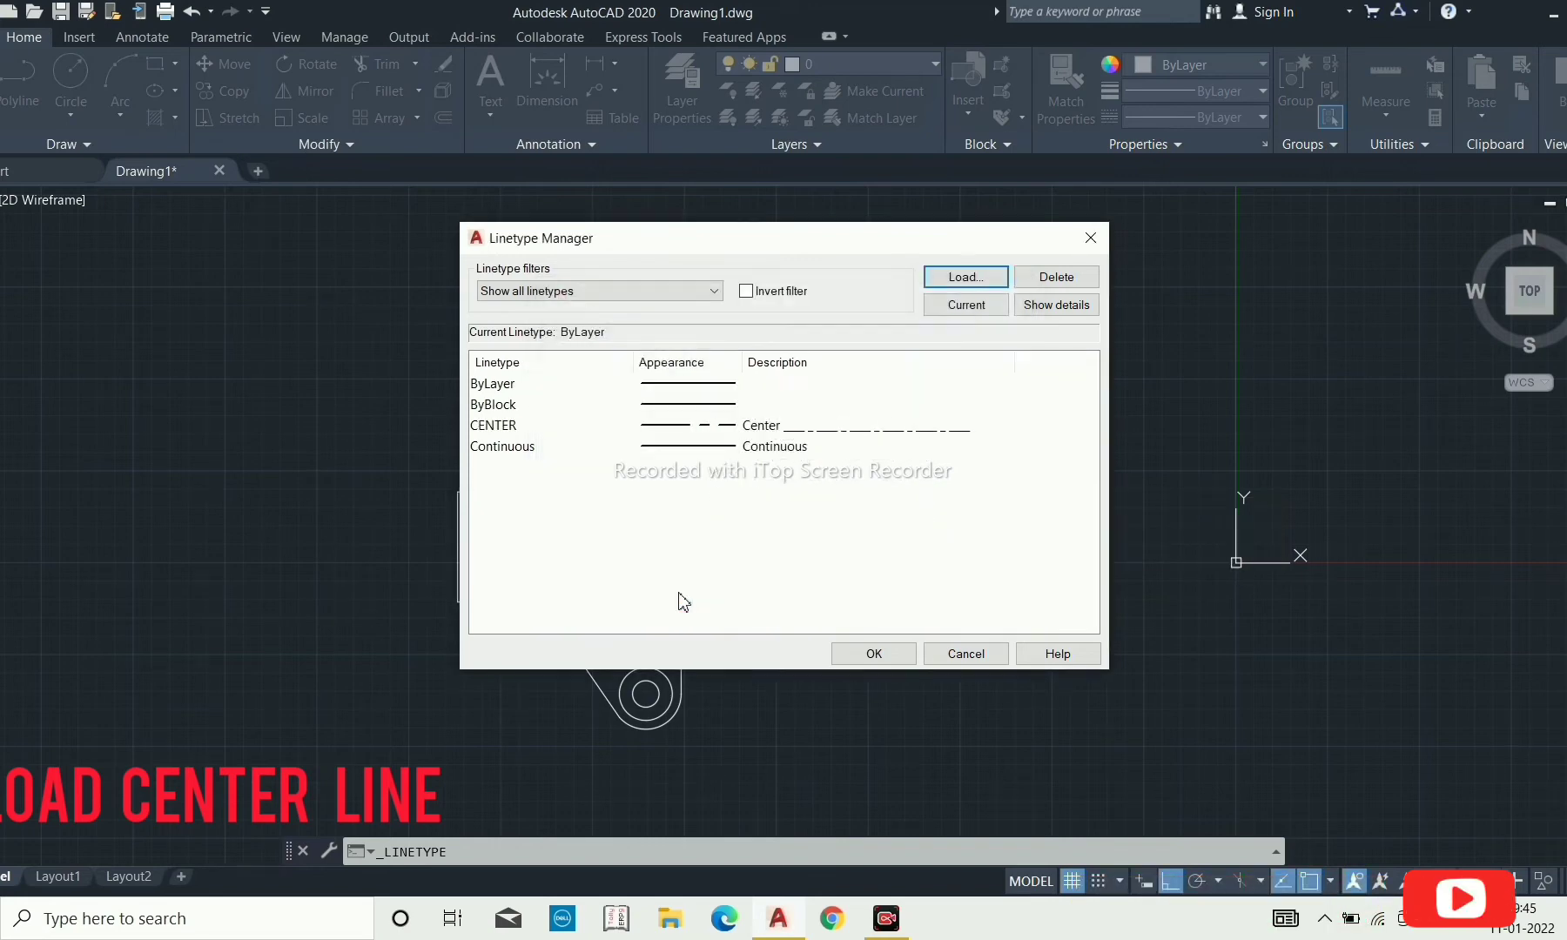
click(874, 651)
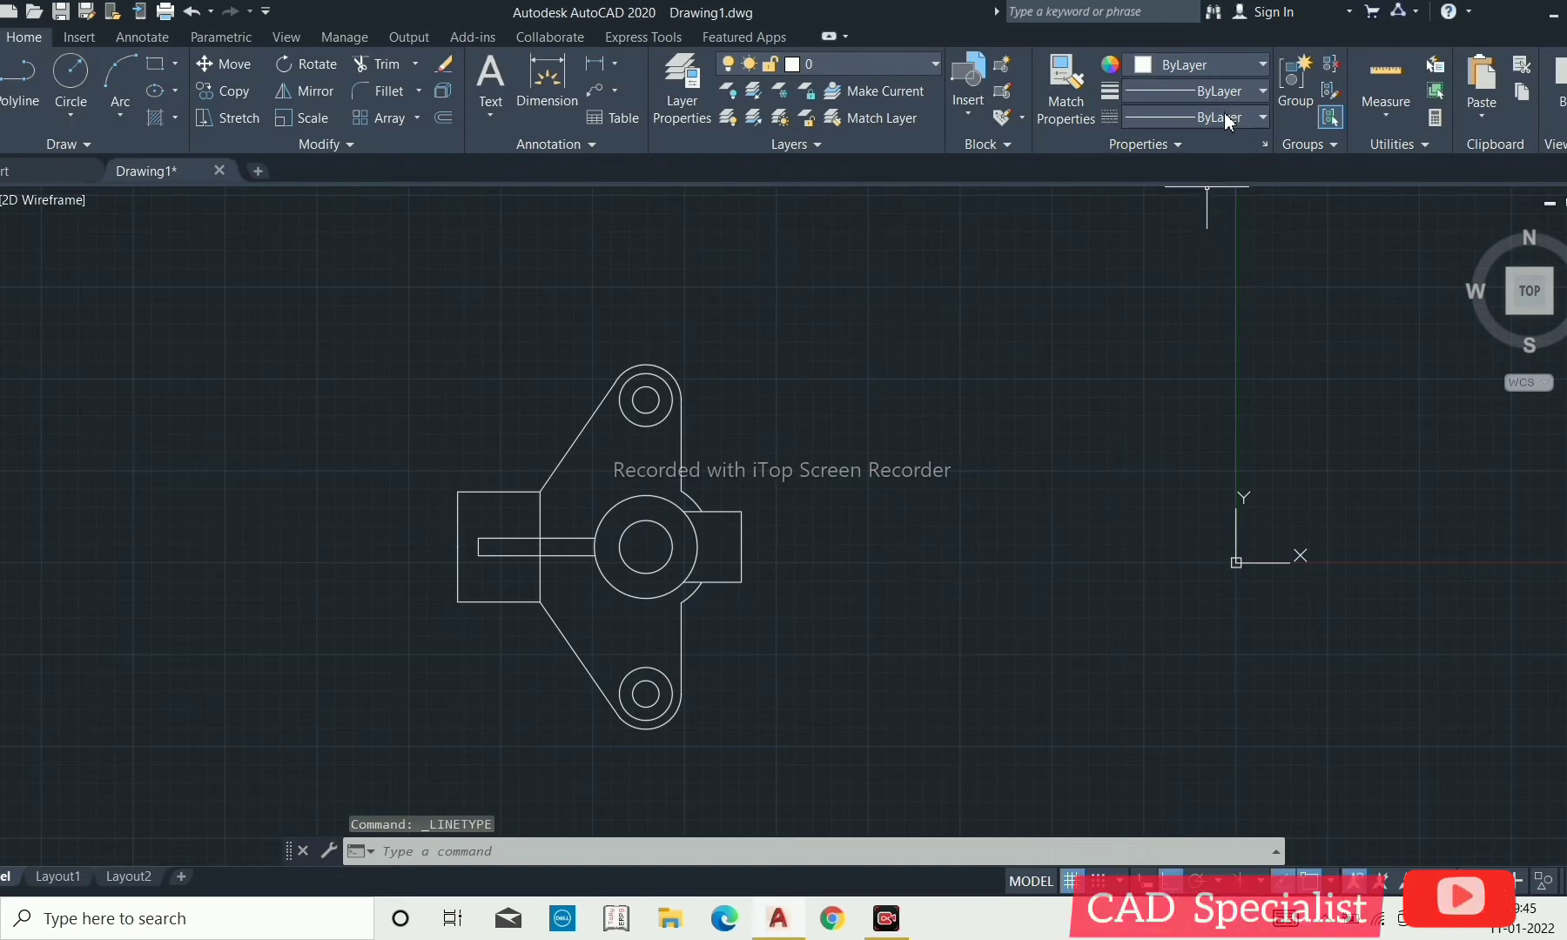
Draw a horizontal centerline about 235 units long in the CENTER linetype through the large circles' center, extending past both ends of the profile.
click(1227, 118)
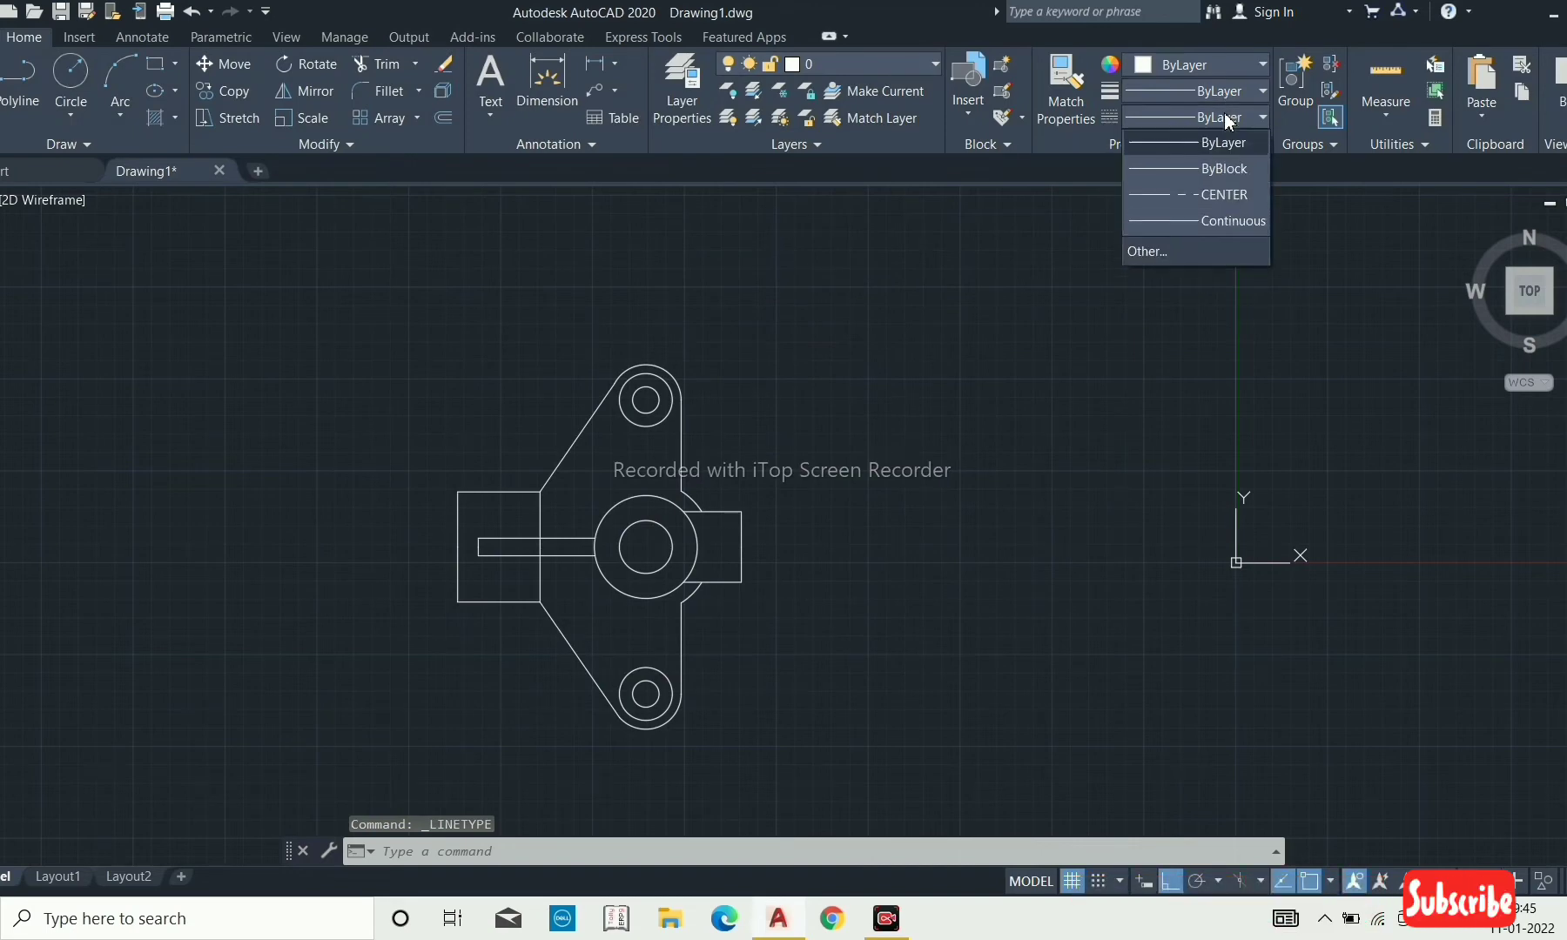
click(1172, 198)
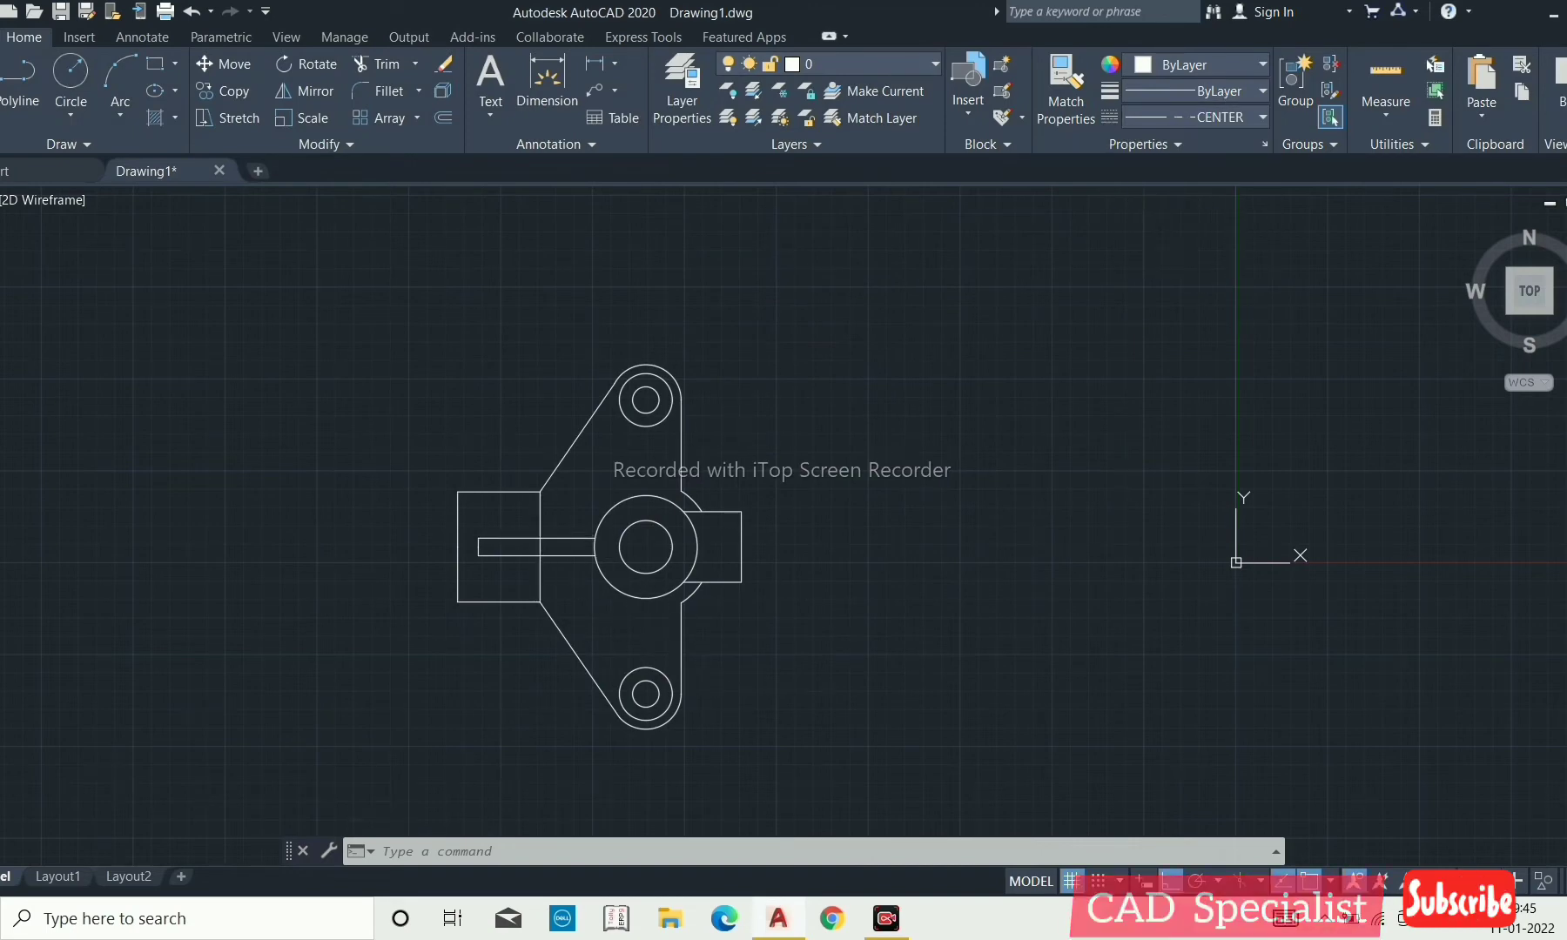
text(l)
key(Return)
scroll(454, 629, up, 2)
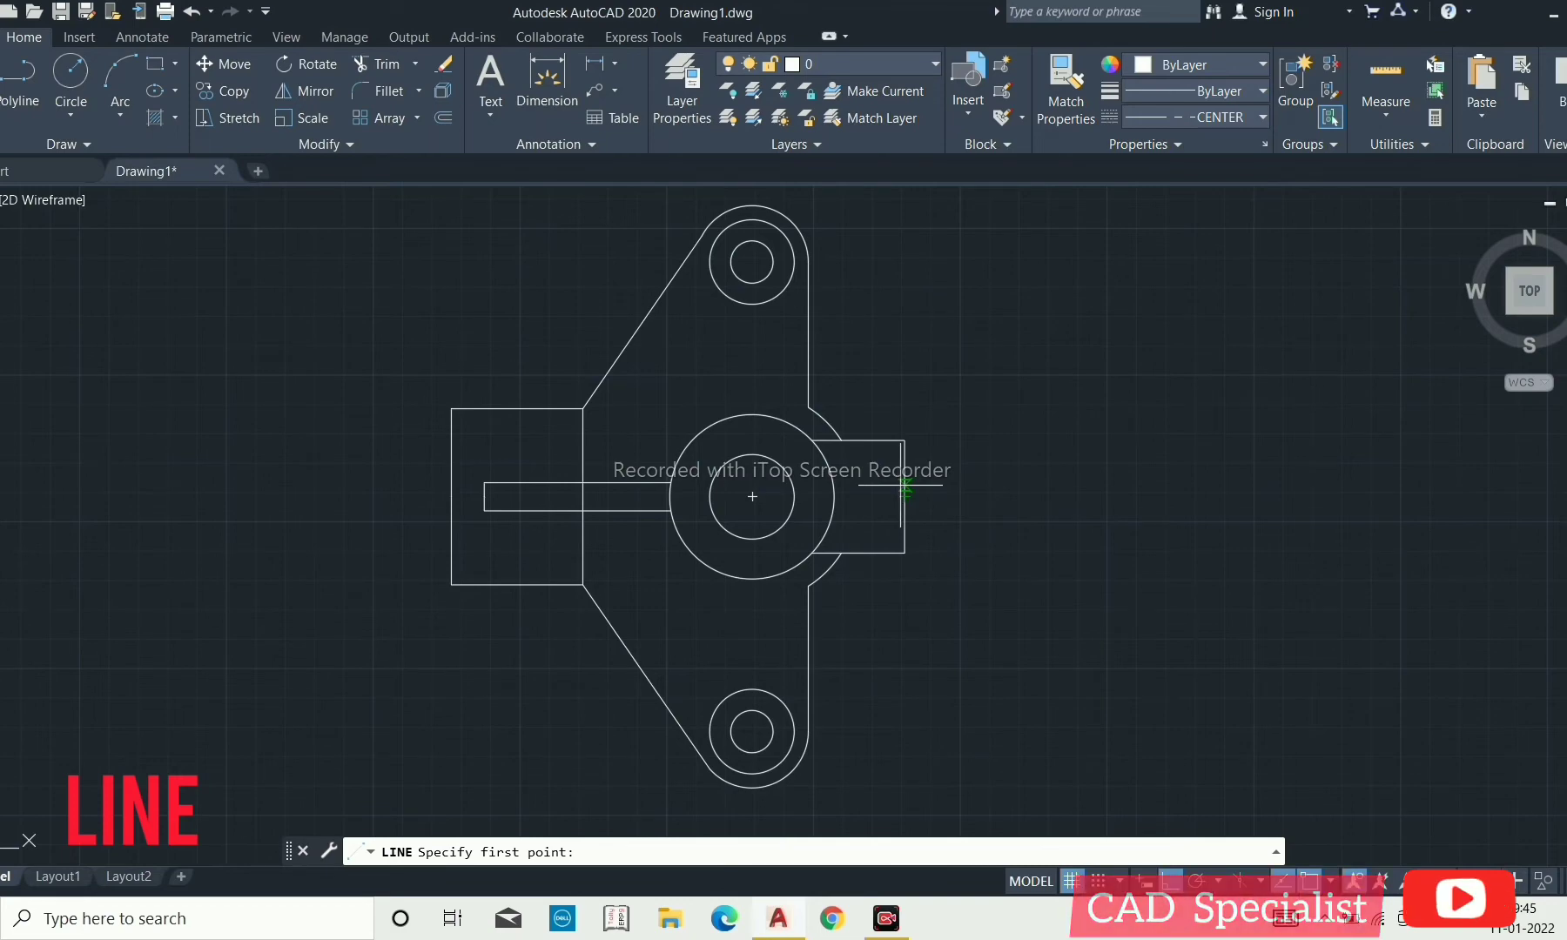
click(951, 497)
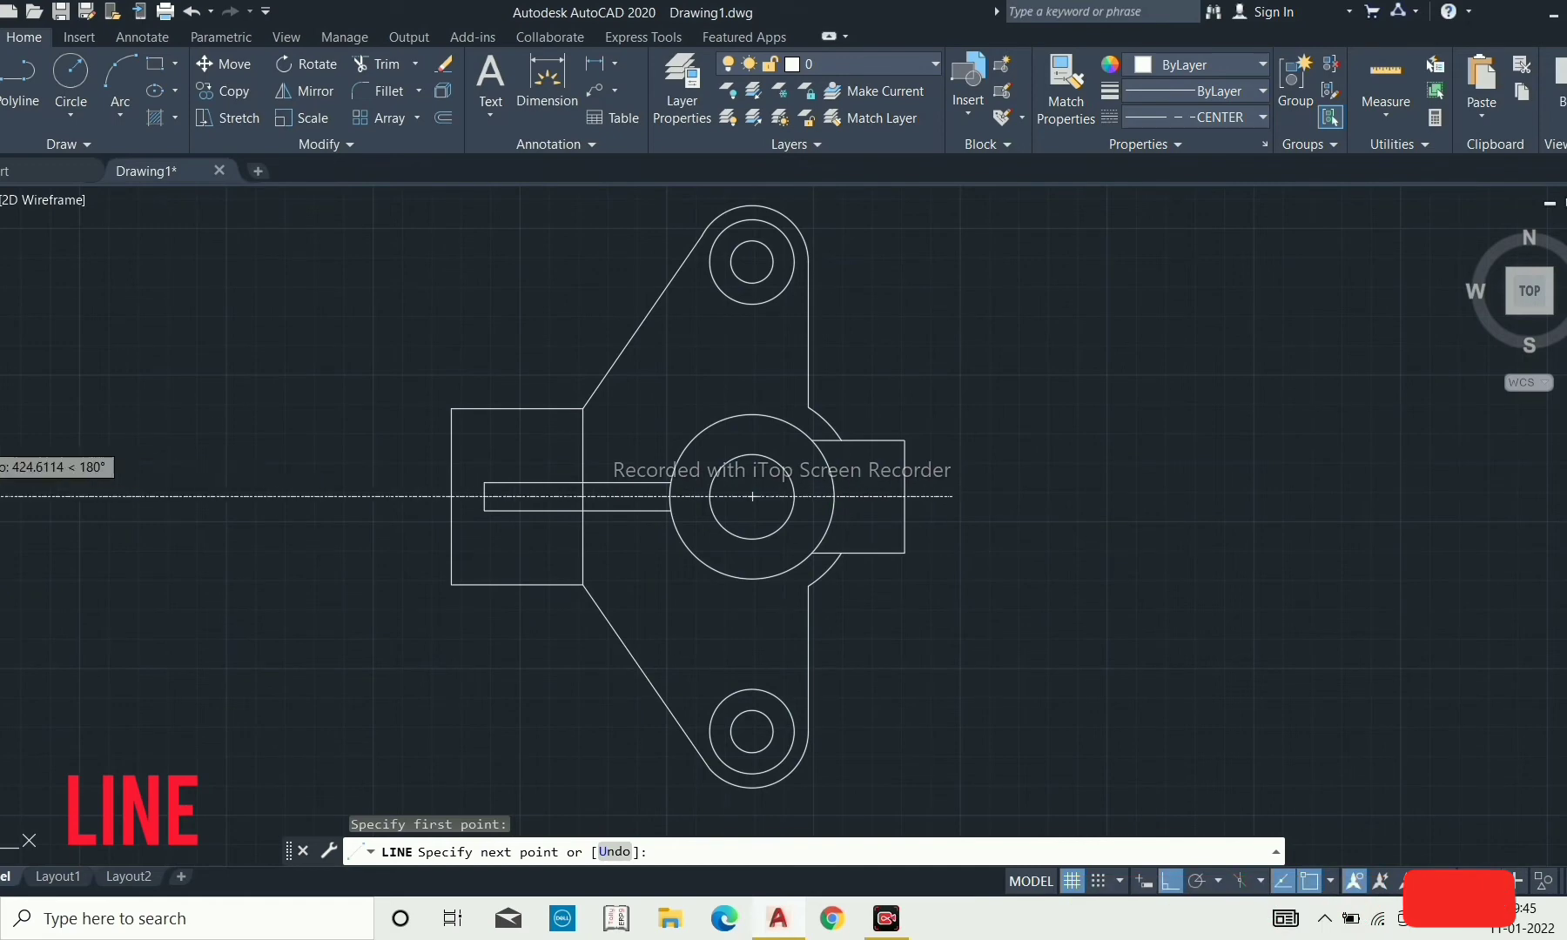
click(399, 497)
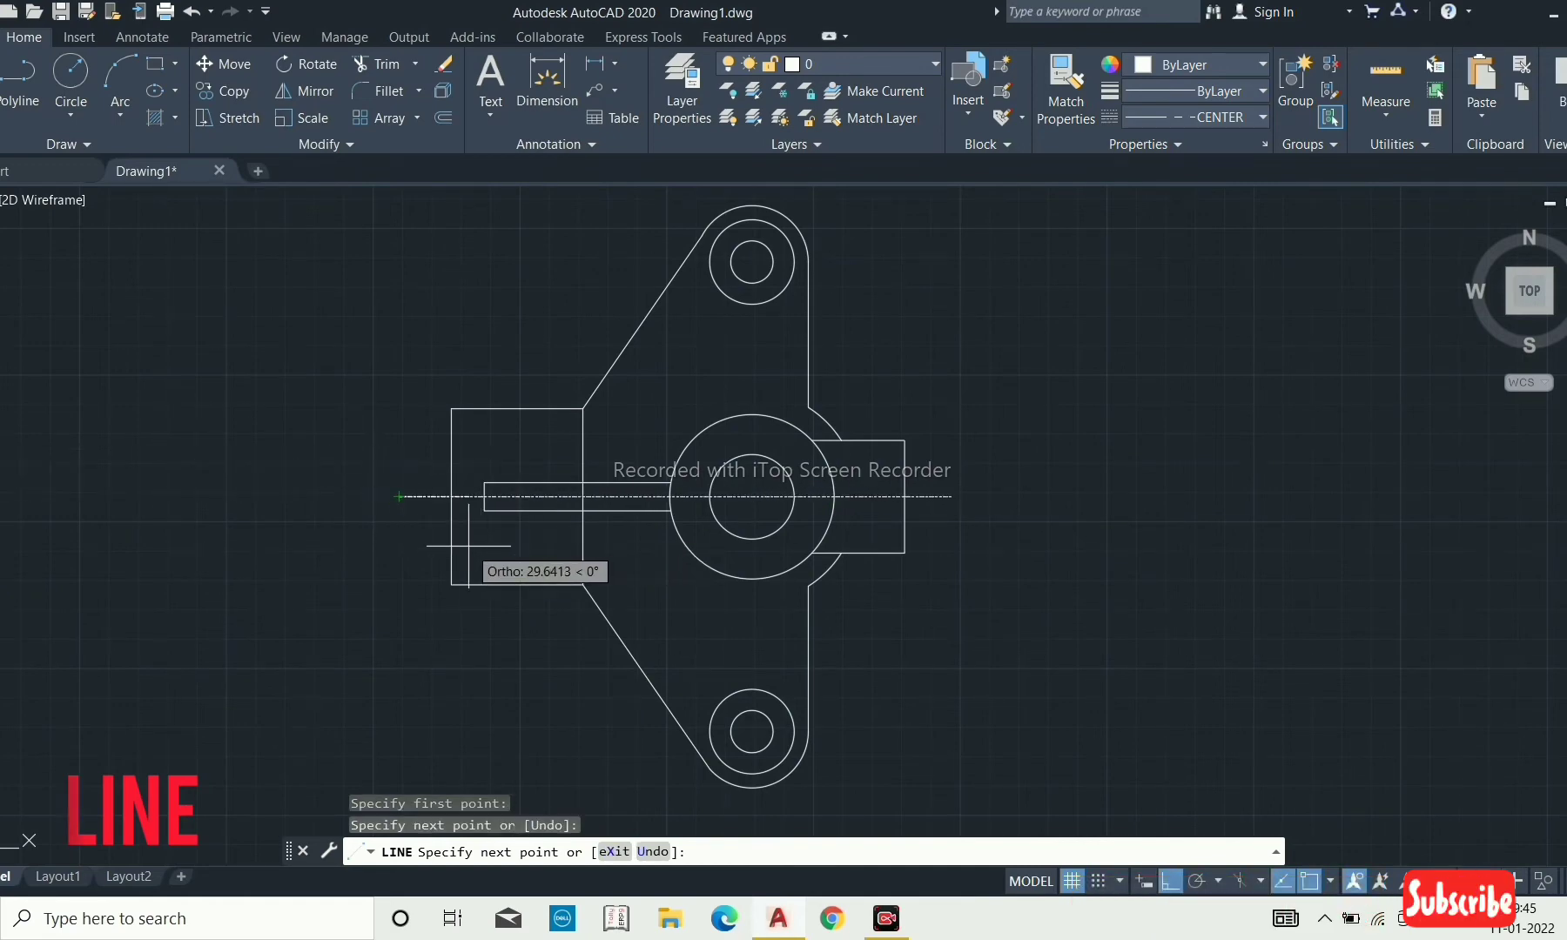
key(Return)
Try linetype scales of 2 and 10 on the horizontal centerline through its object properties.
scroll(429, 490, up, 2)
click(407, 531)
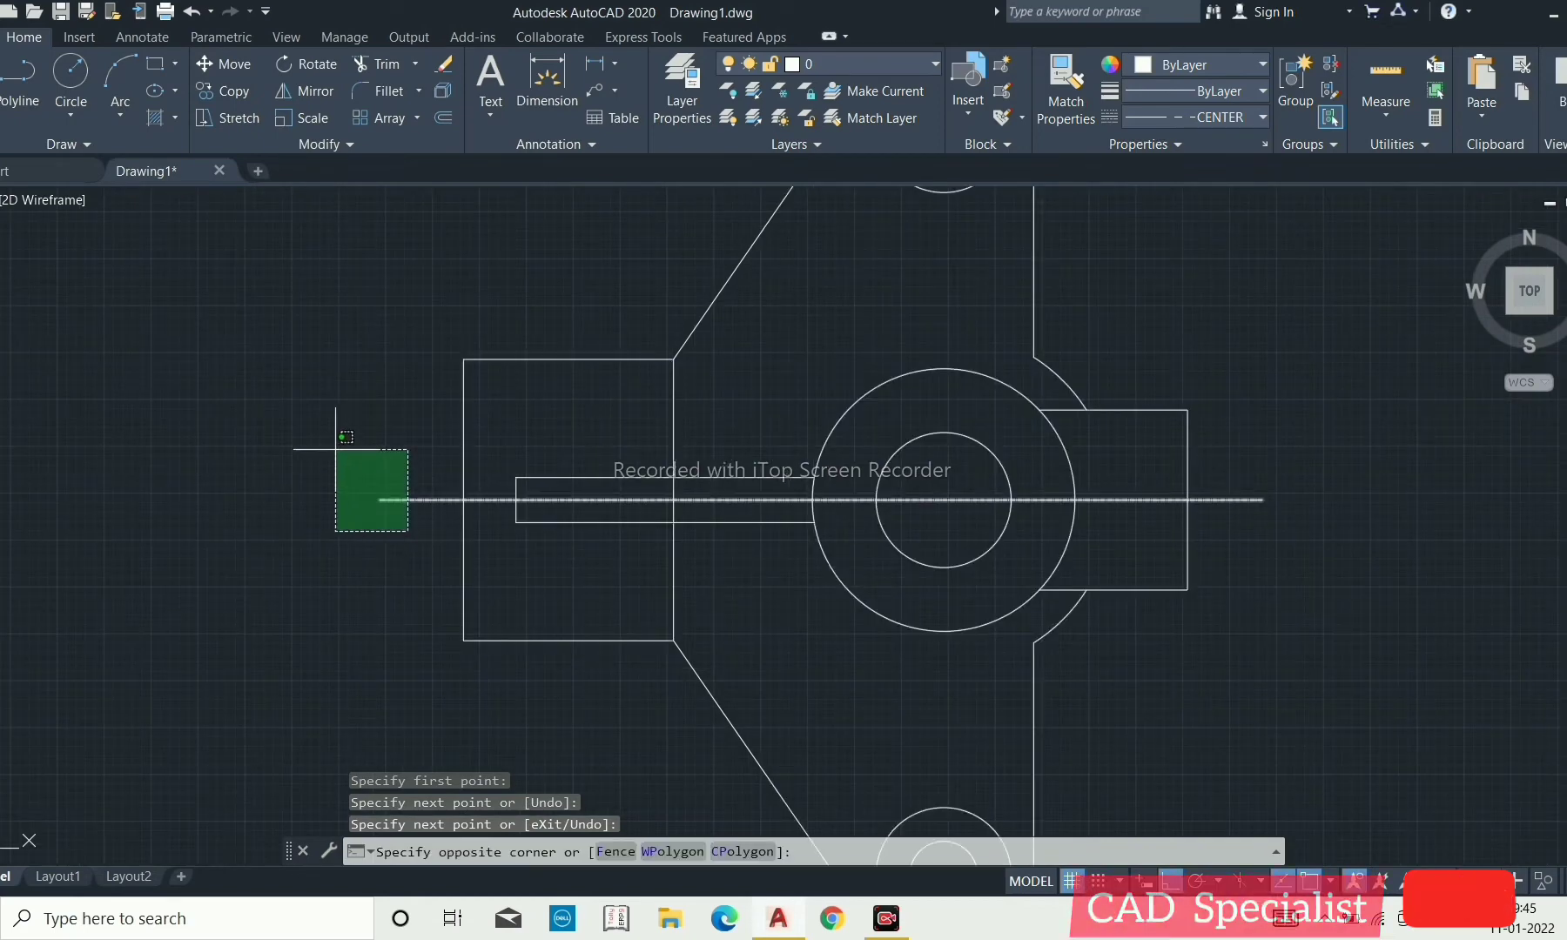
click(336, 452)
right_click(336, 453)
click(438, 862)
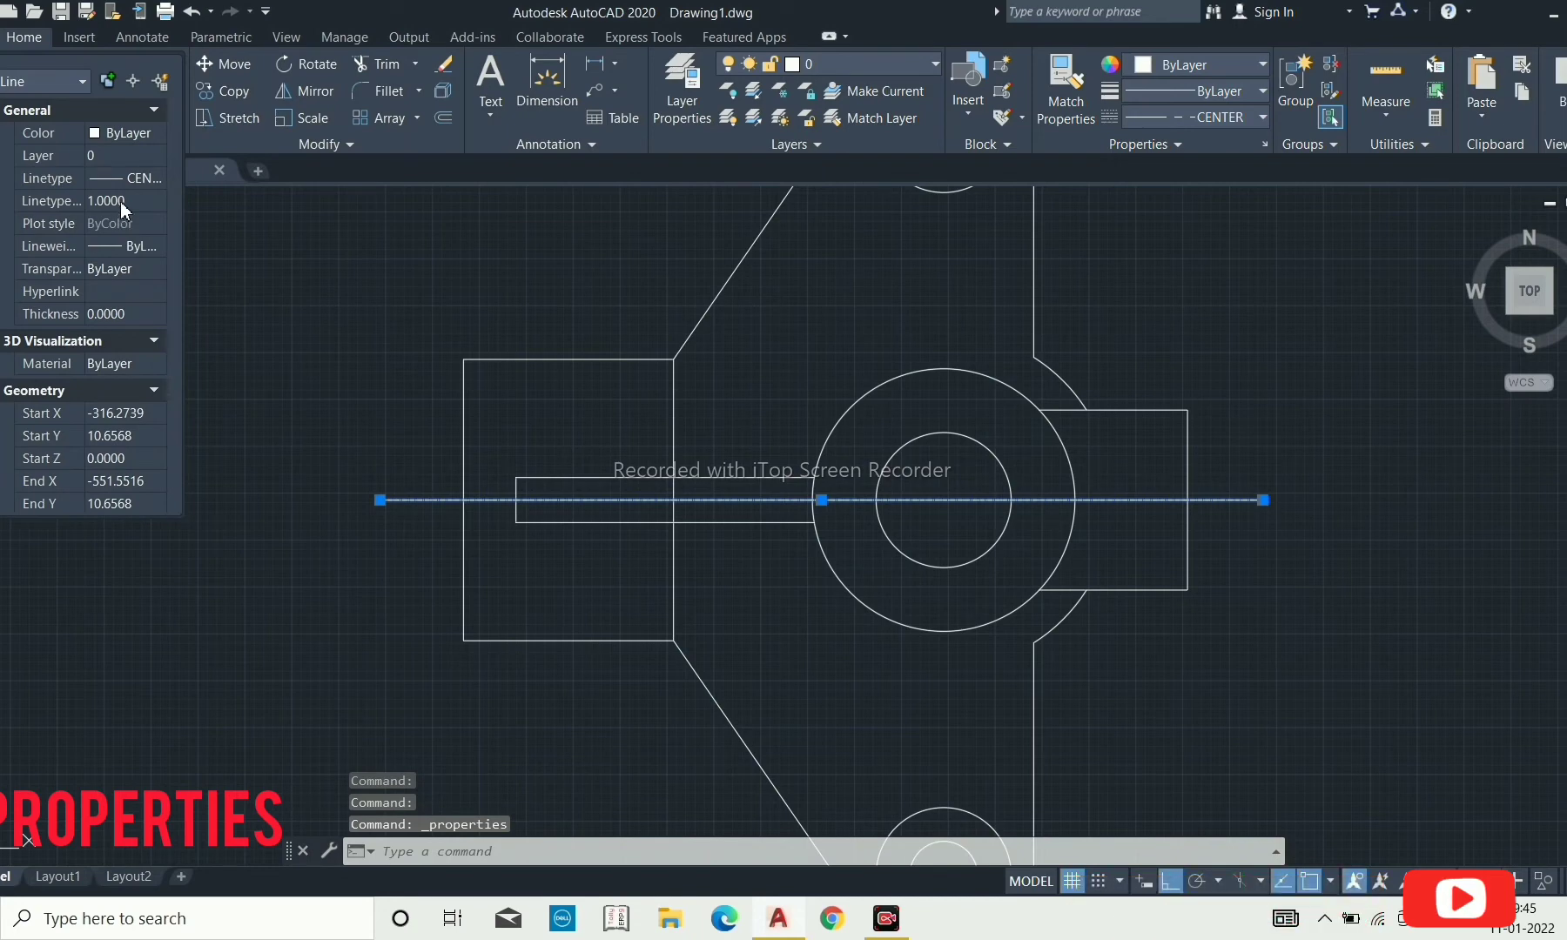
click(123, 209)
key(Return)
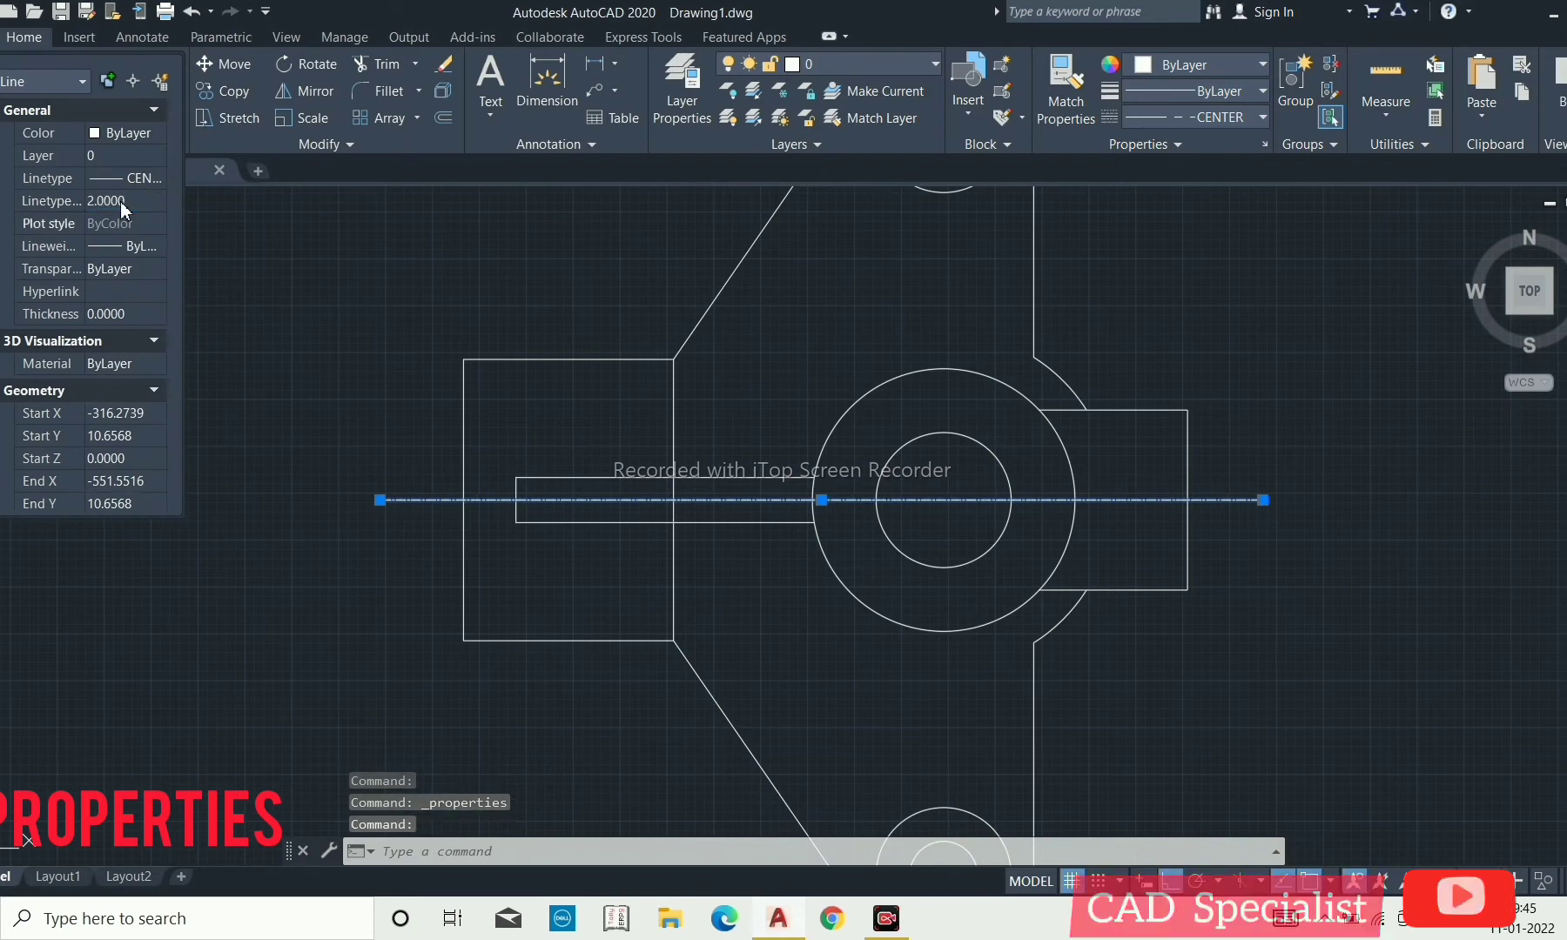
click(123, 202)
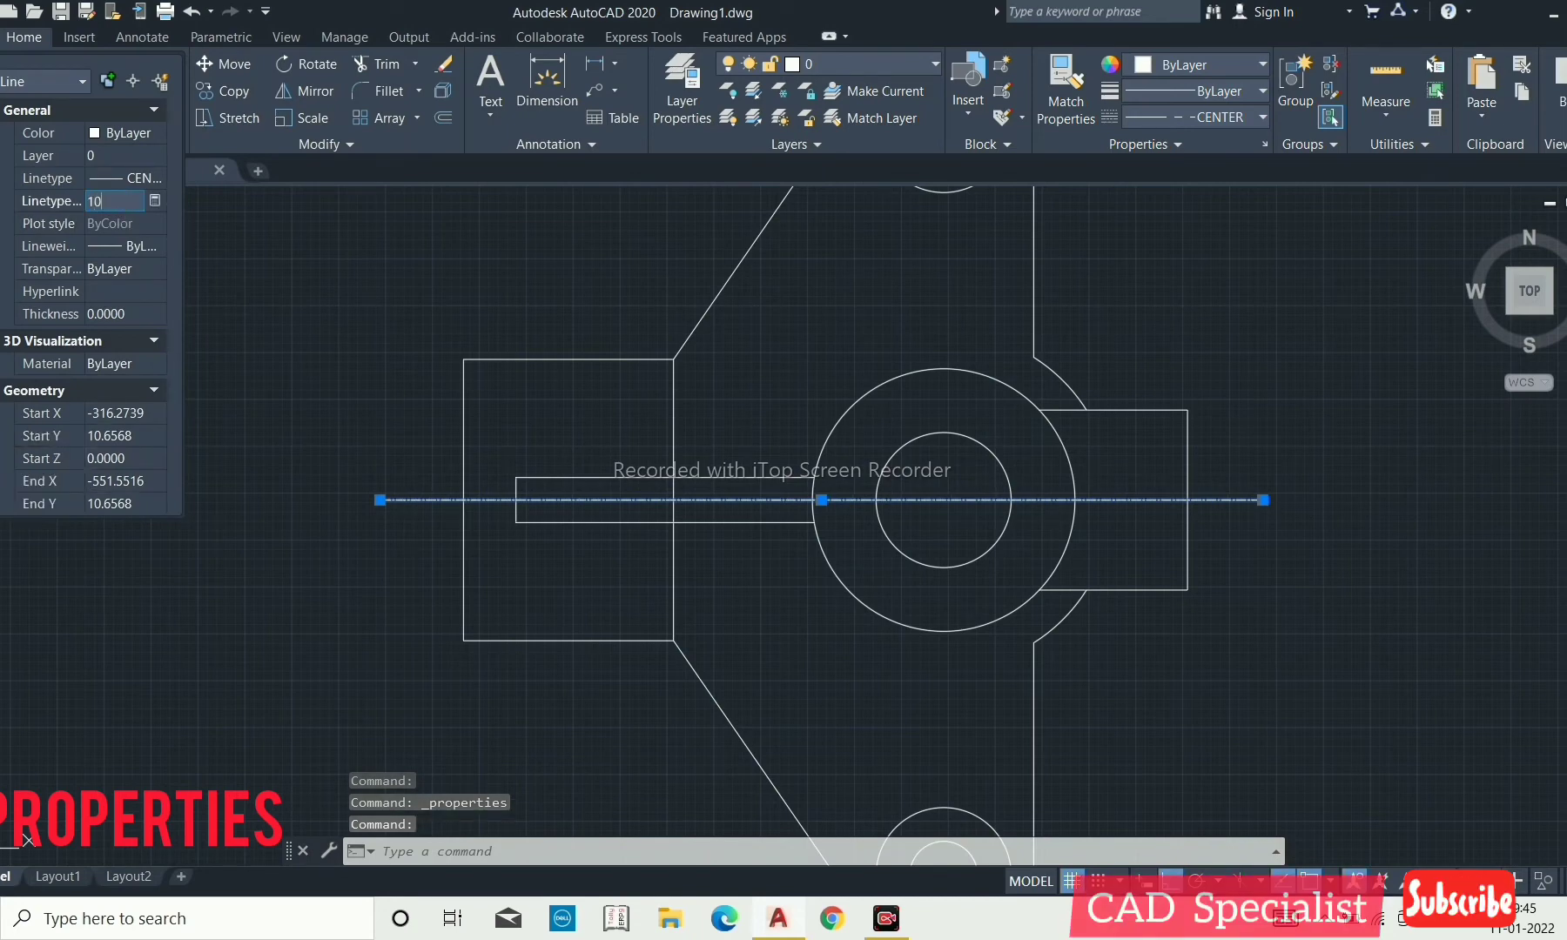
key(Return)
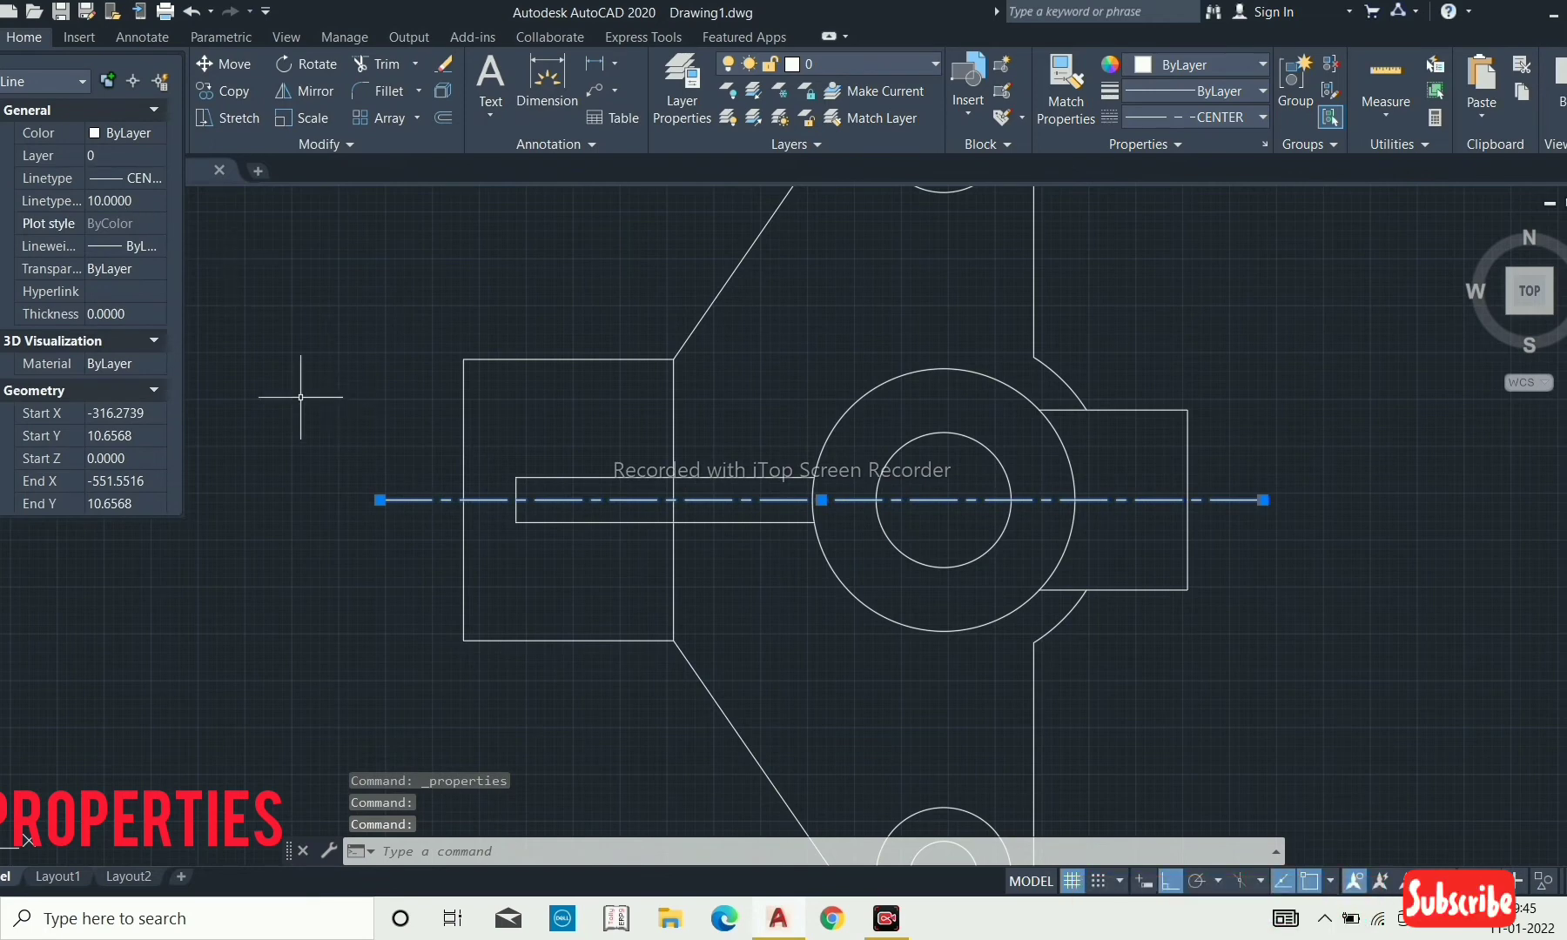
scroll(246, 396, down, 4)
key(Escape)
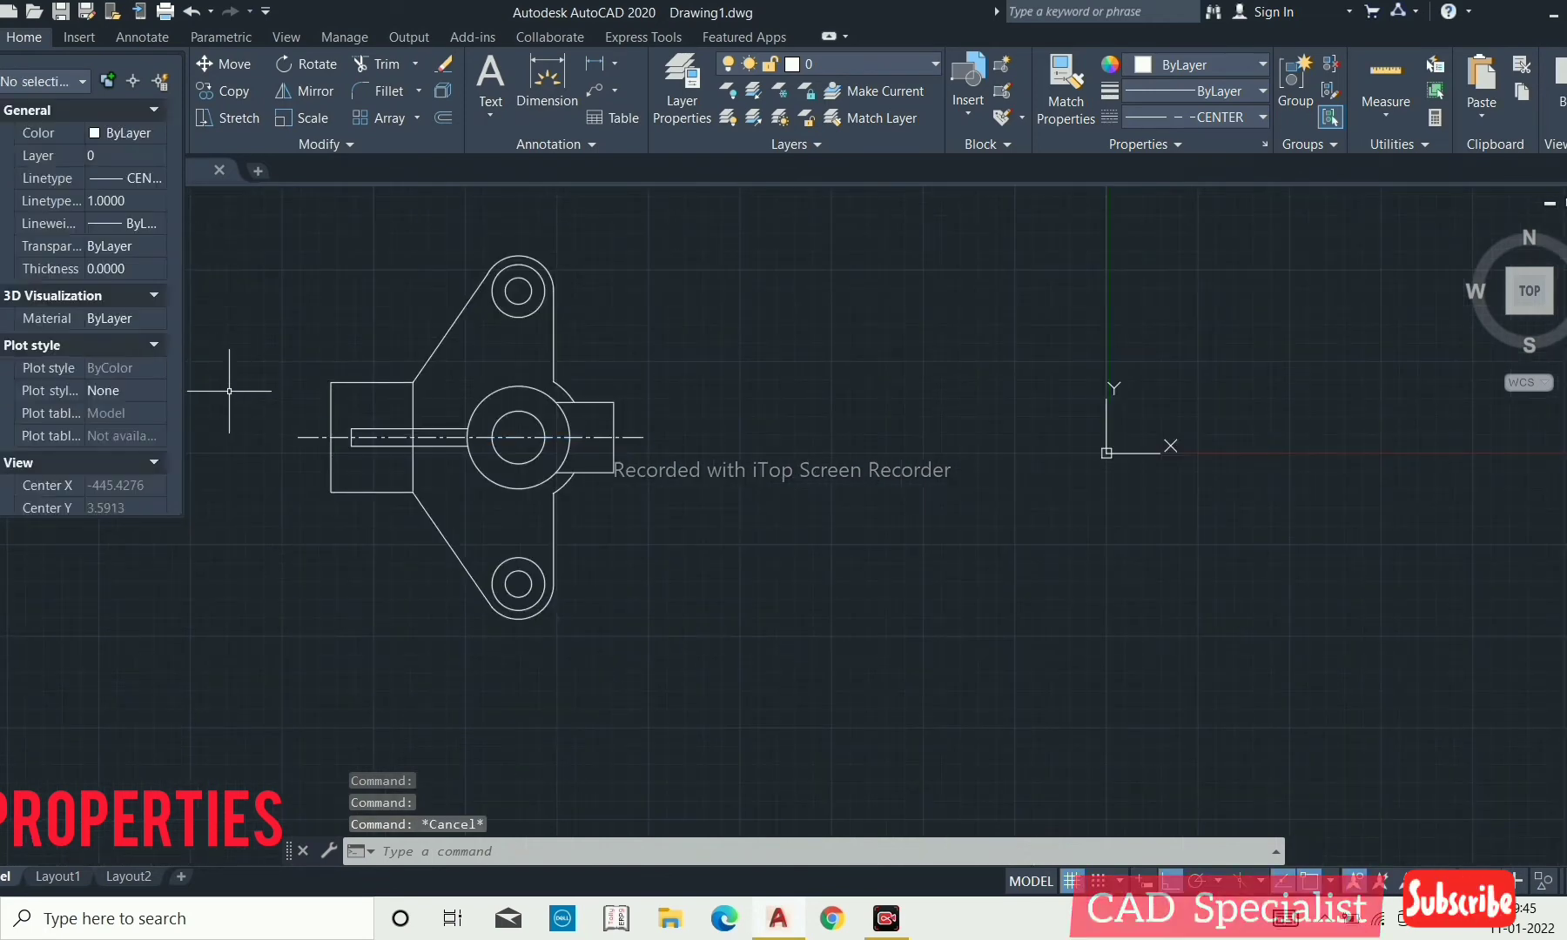
Set the horizontal centerline's linetype scale to 20, deselect it and close its properties.
scroll(257, 491, up, 2)
scroll(264, 545, down, 2)
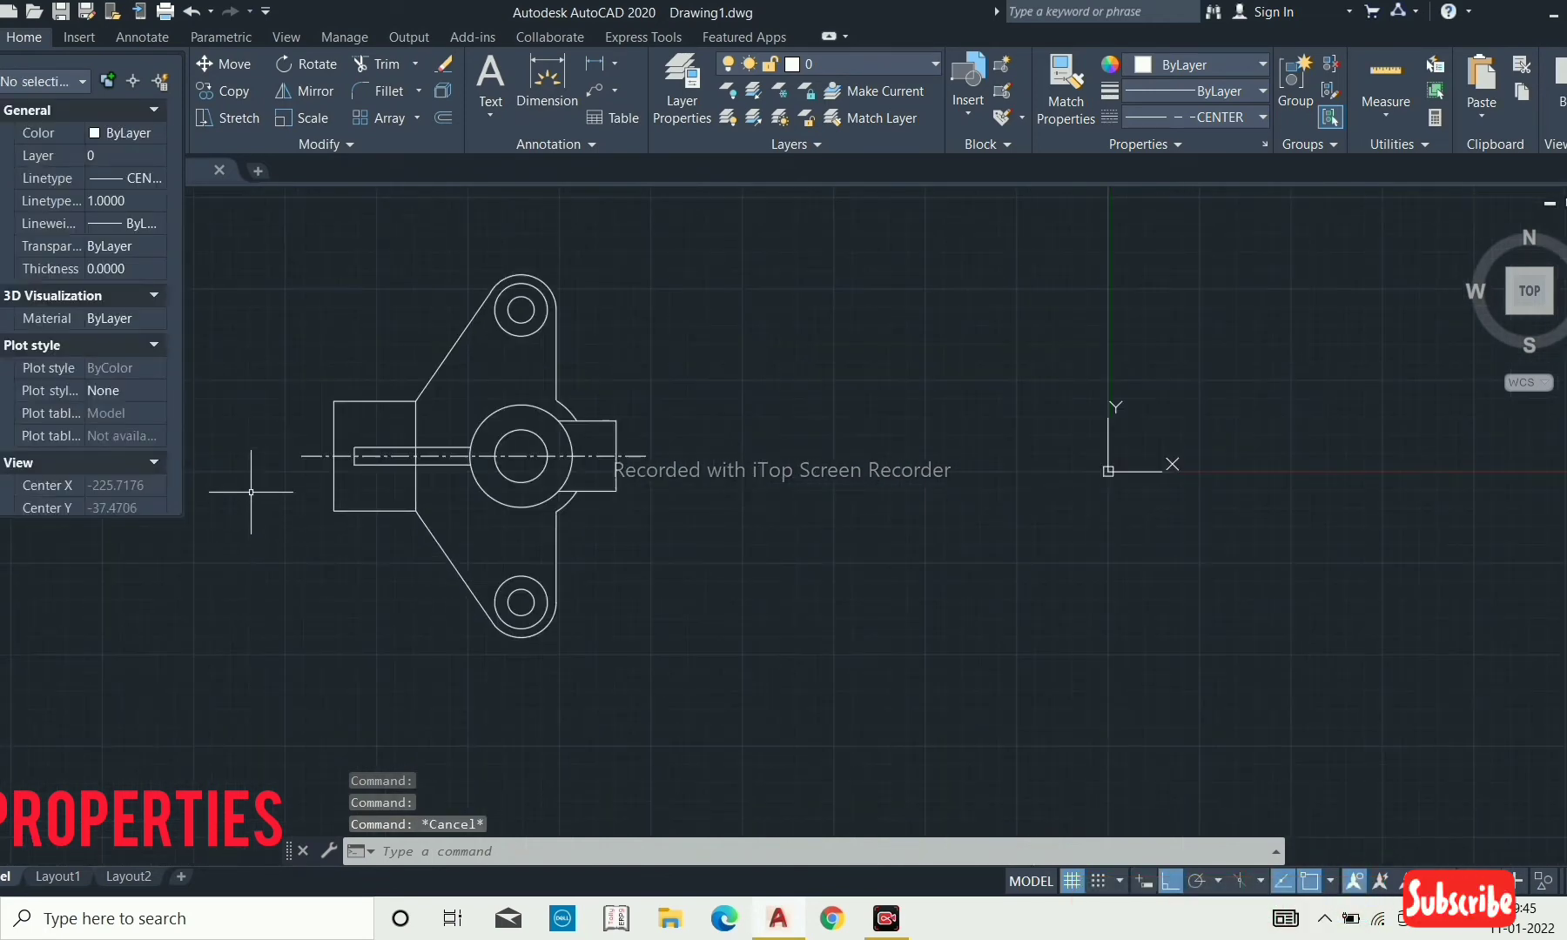
click(325, 479)
click(290, 443)
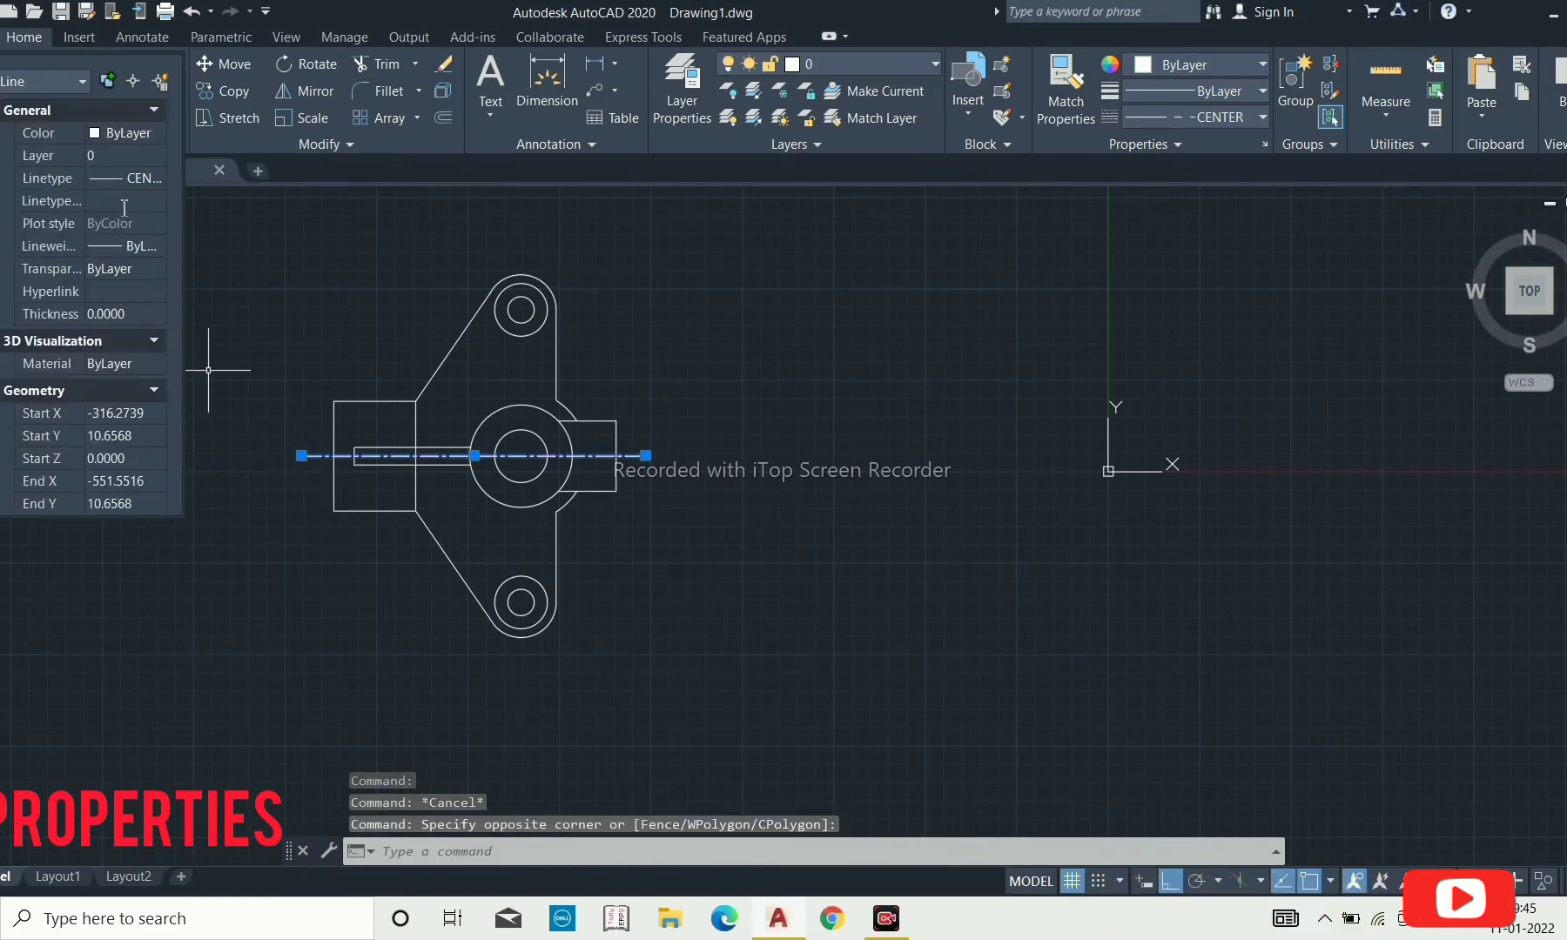
click(125, 207)
text(20)
key(Return)
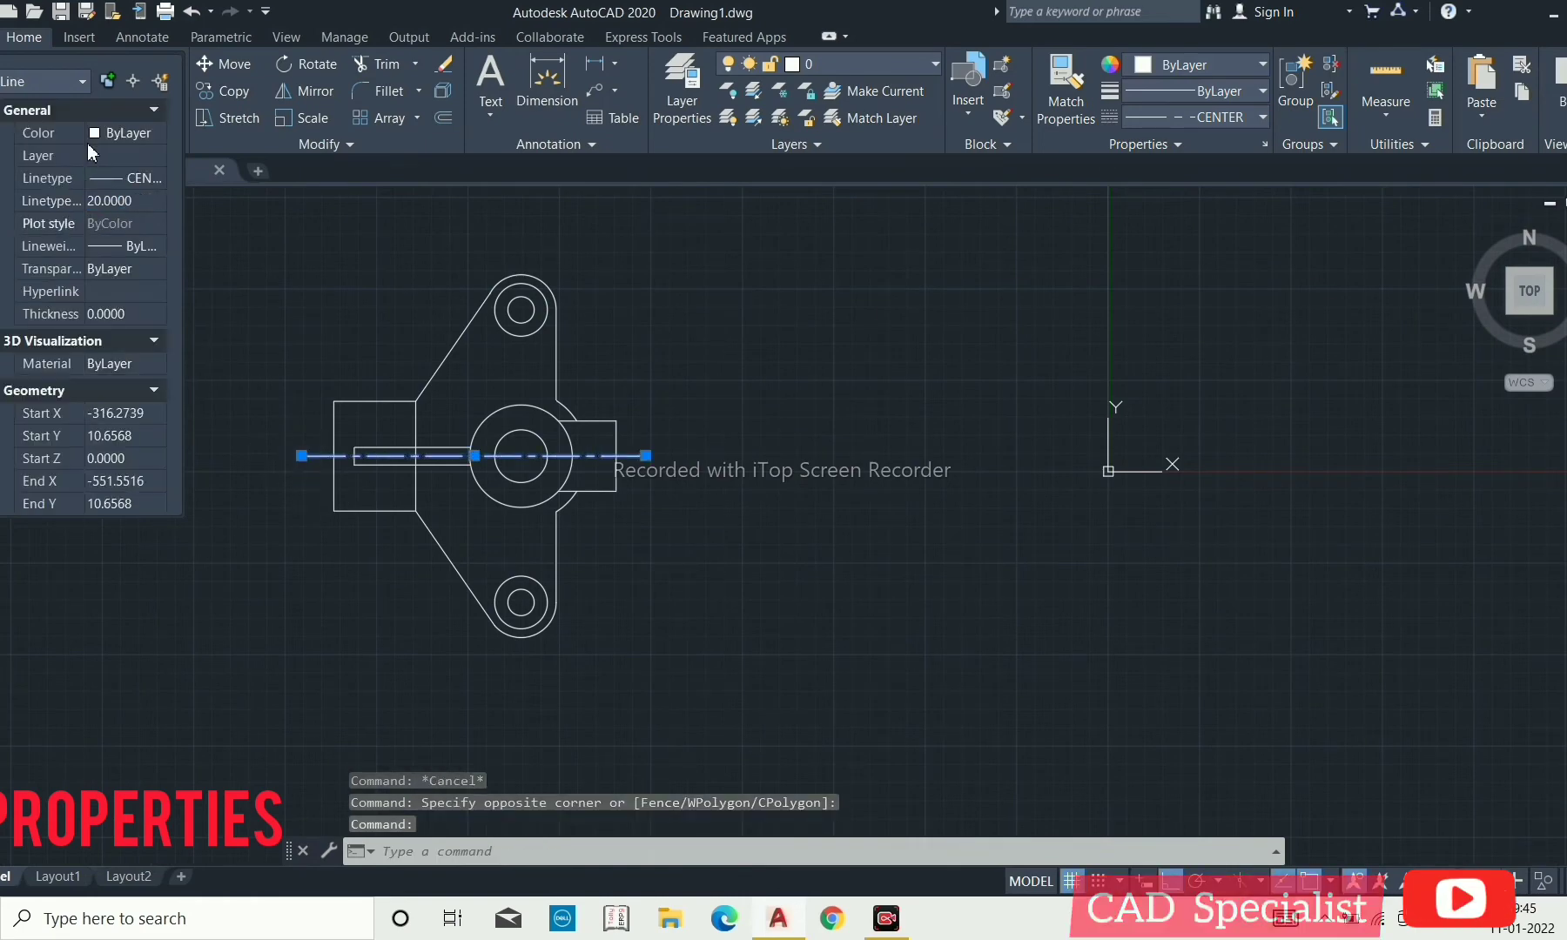
key(Escape)
key(Escape)
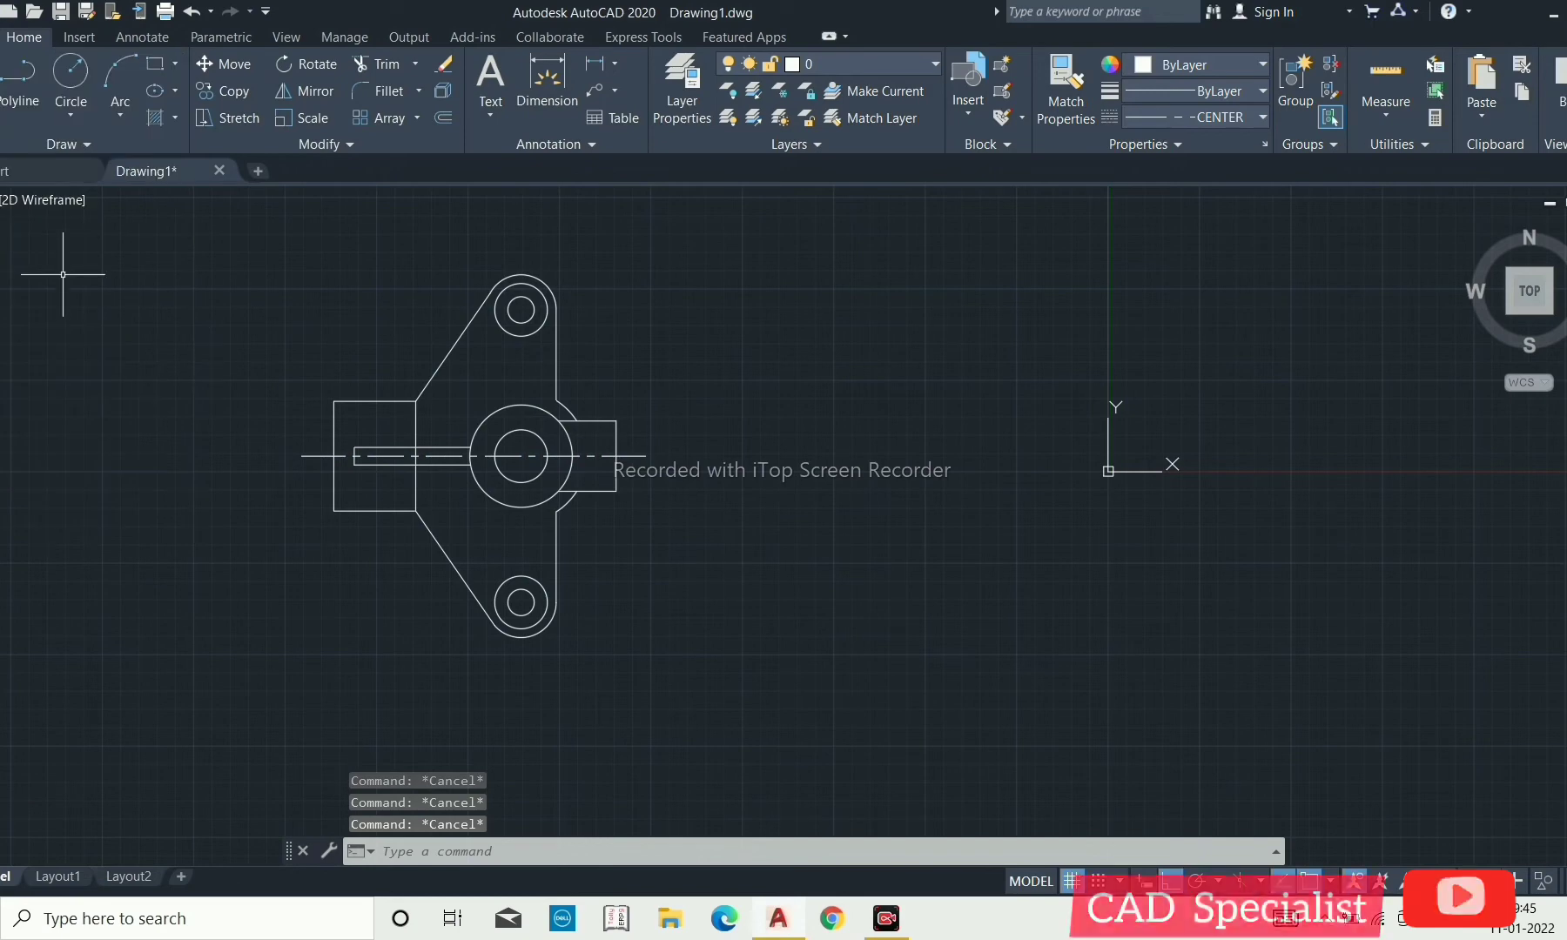
Set the current object color to Red for the dimensions.
scroll(345, 326, up, 2)
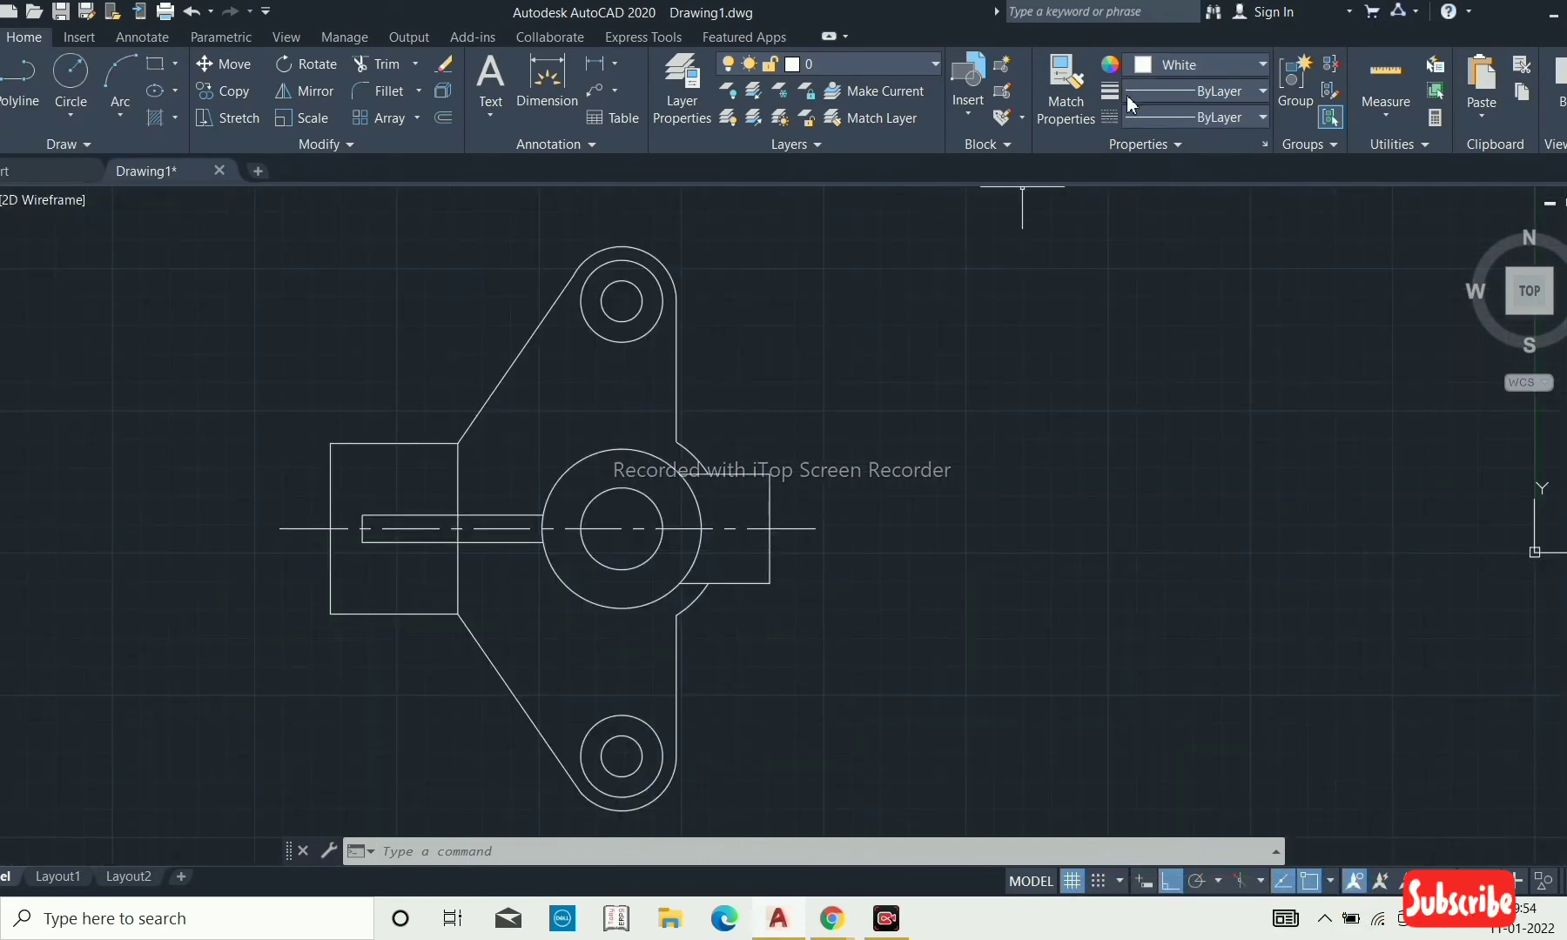
click(1143, 66)
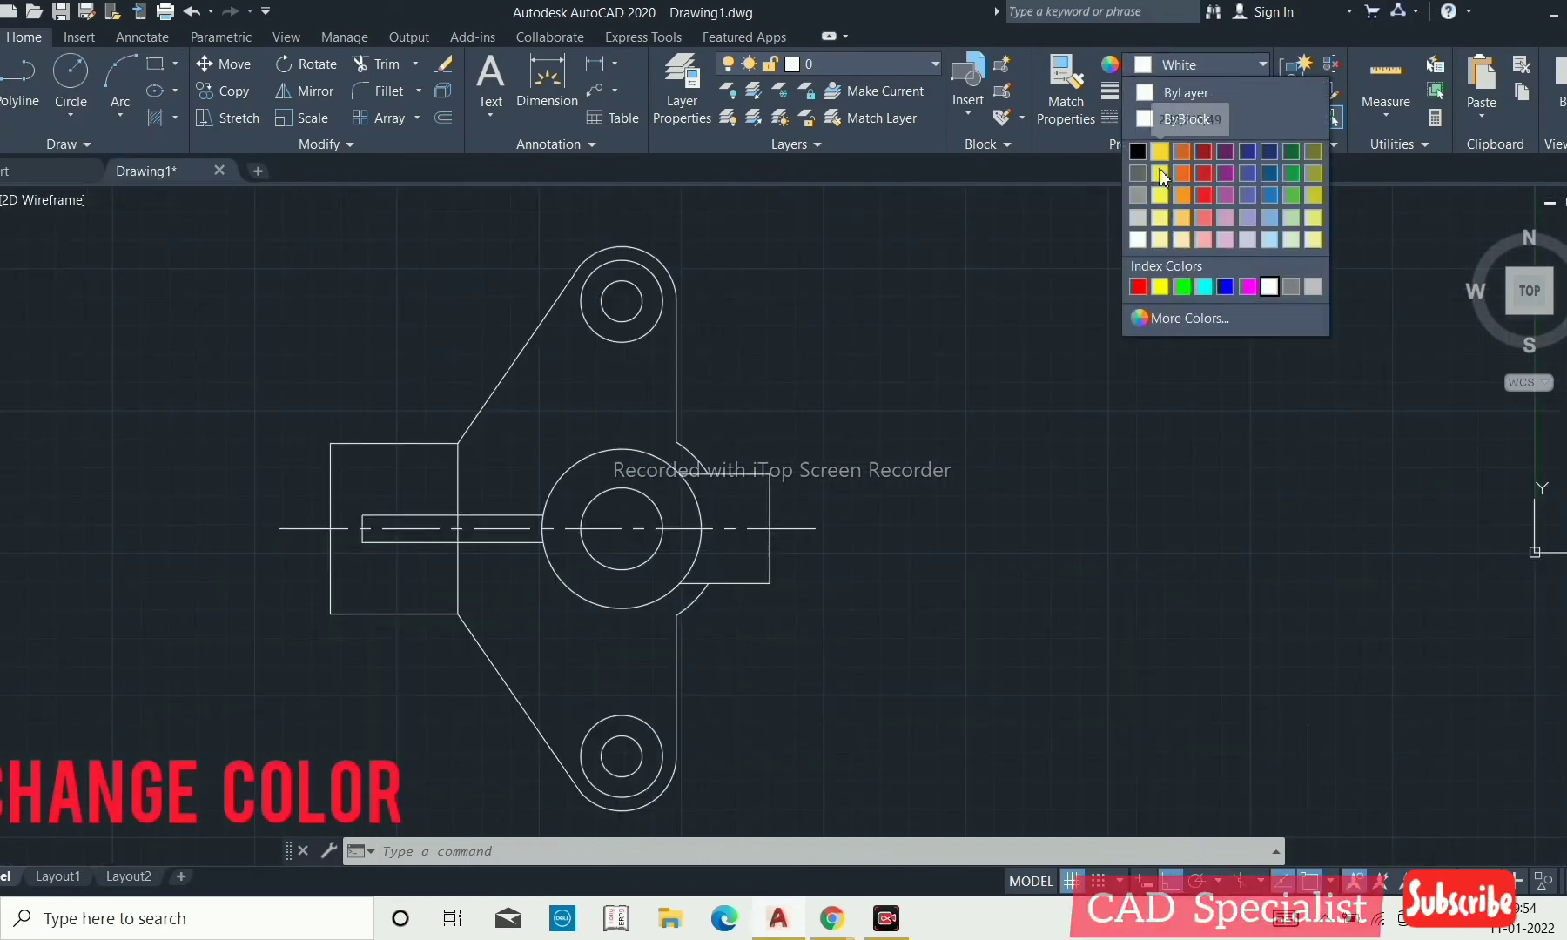
click(1137, 286)
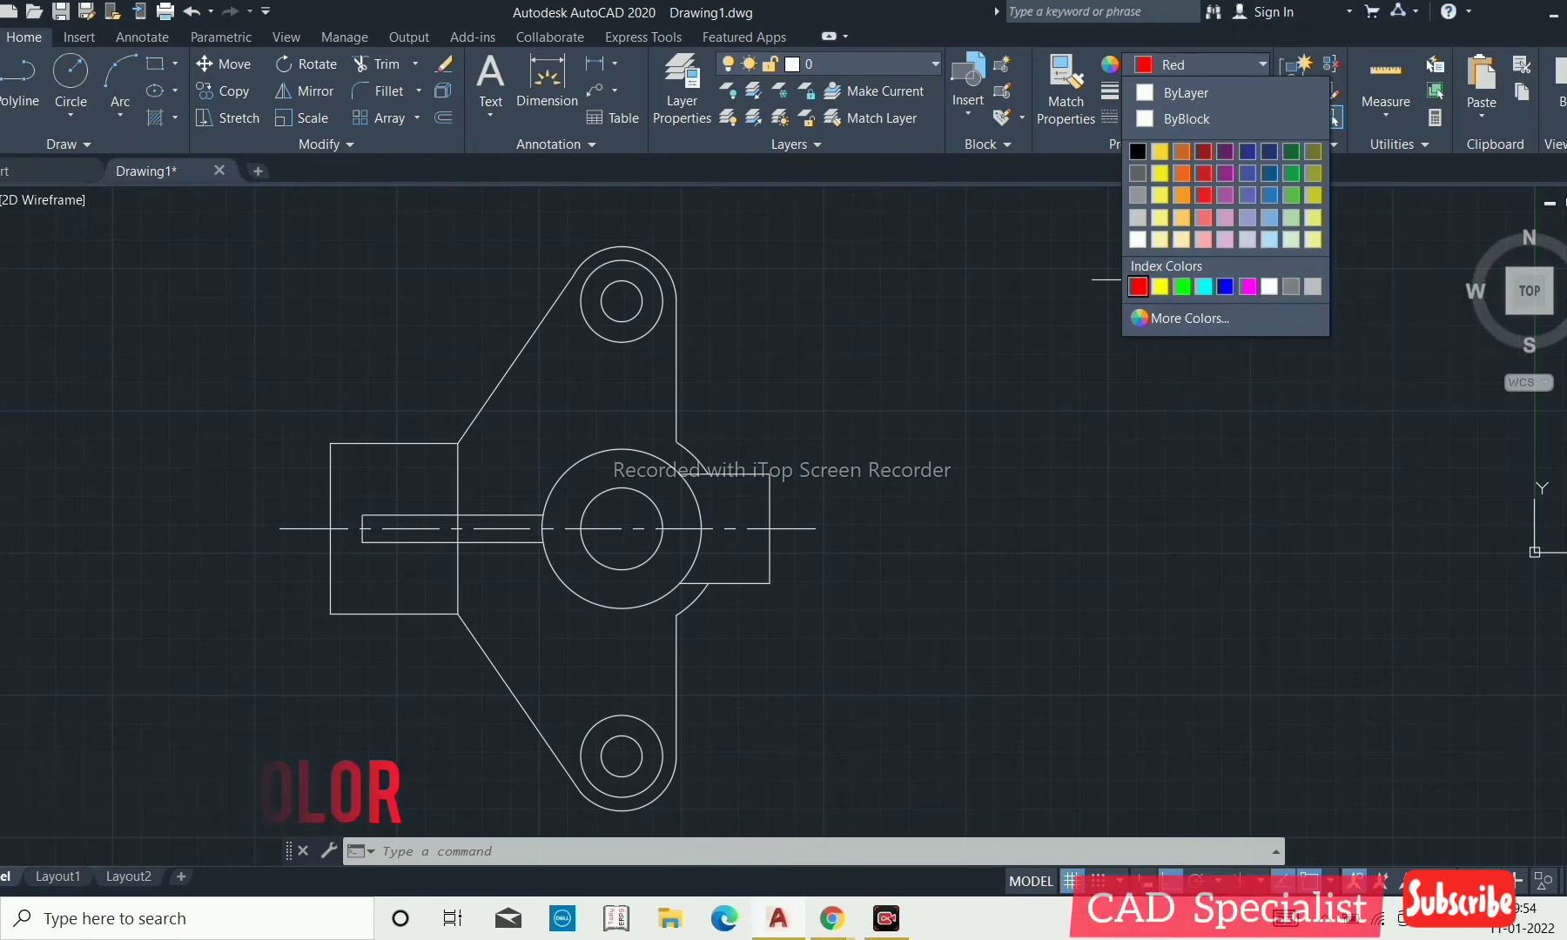
Add a vertical linear dimension to the height of the right-hand rectangle, placed just outside its right edge.
click(617, 67)
click(615, 98)
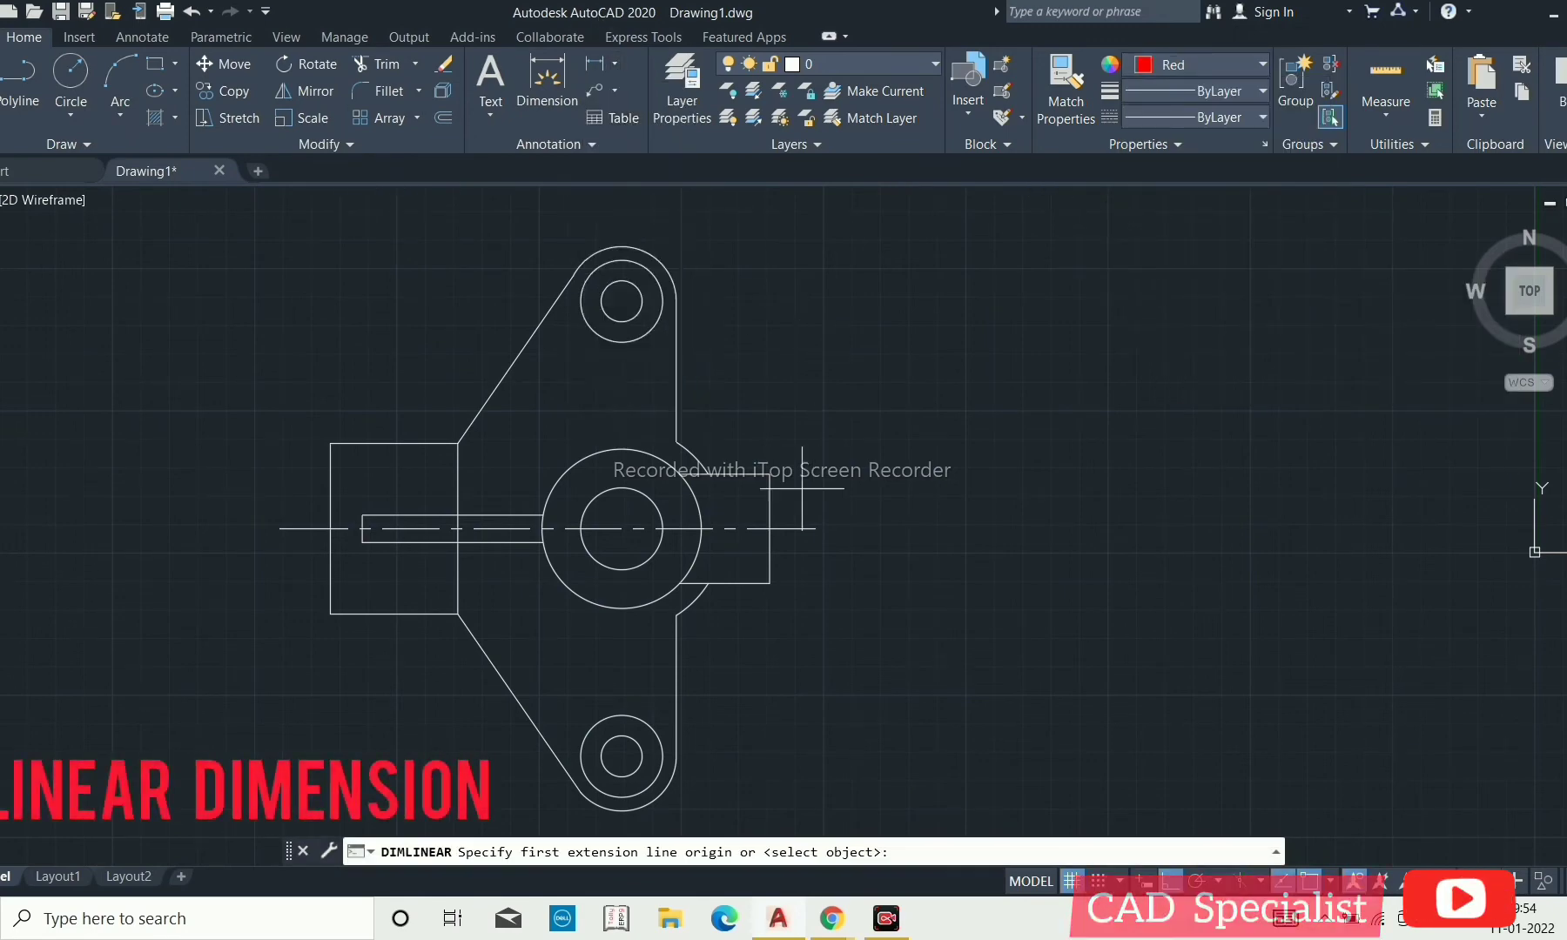
click(769, 500)
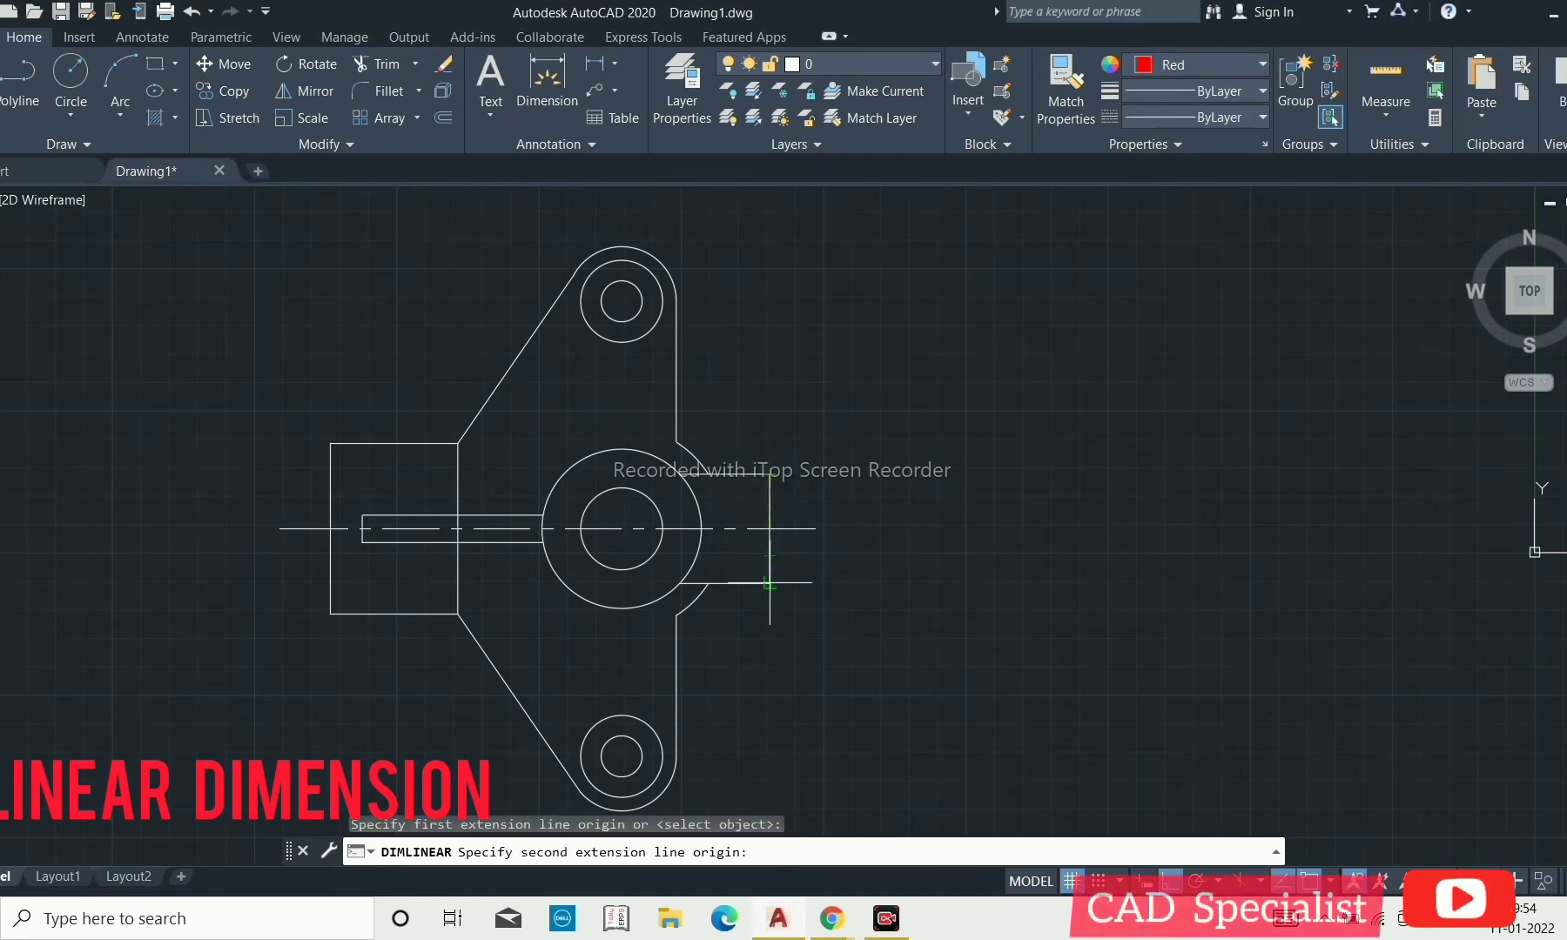
click(769, 583)
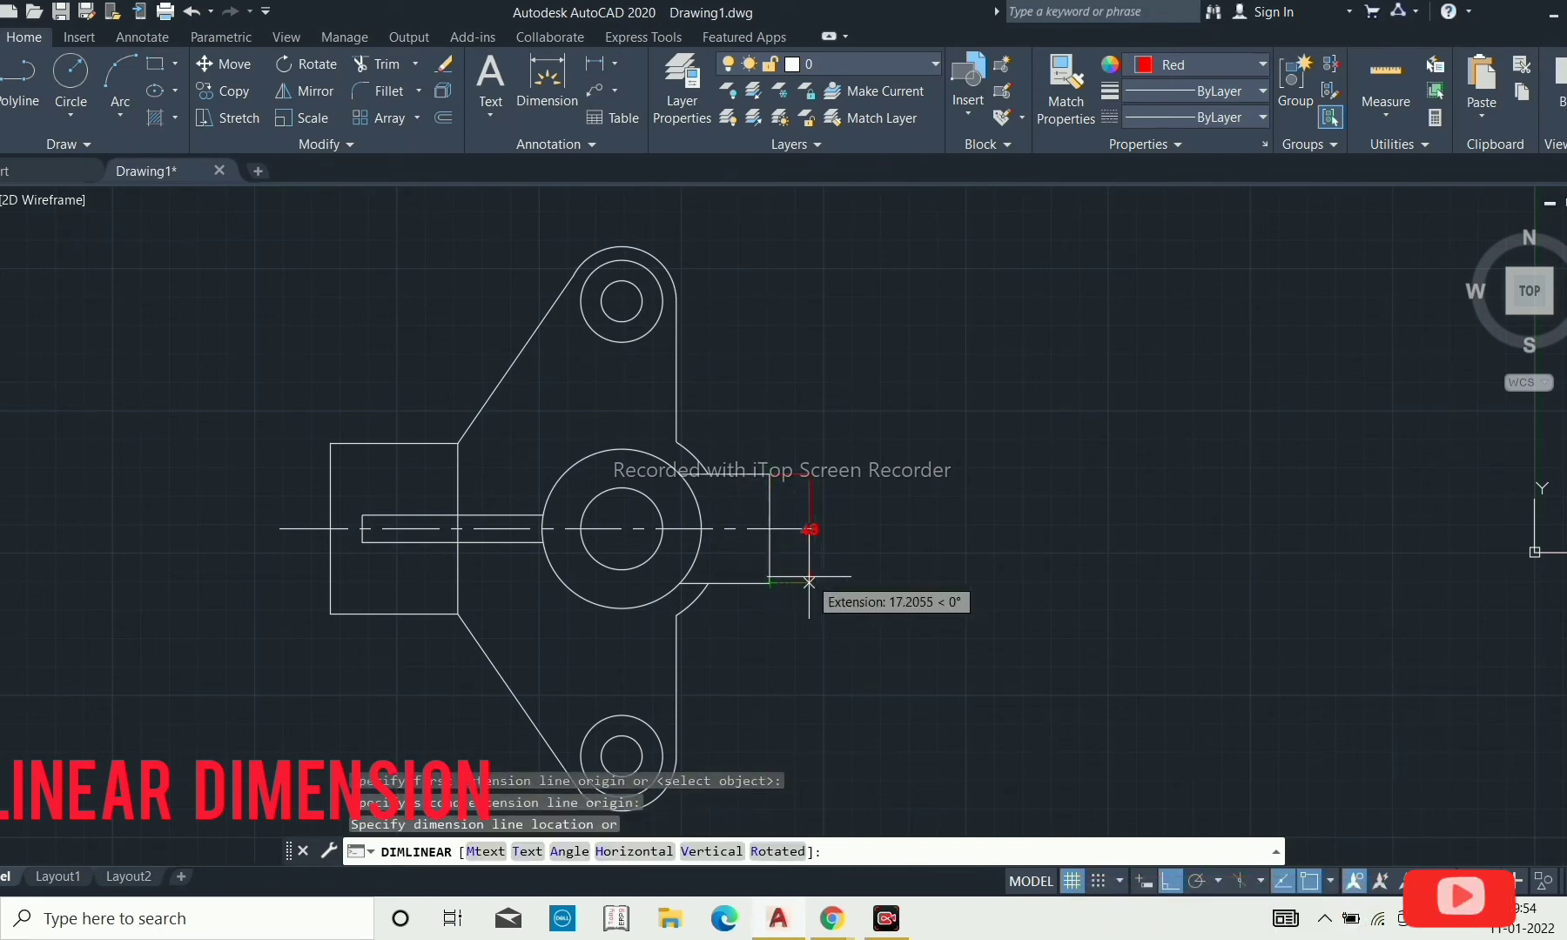
click(808, 582)
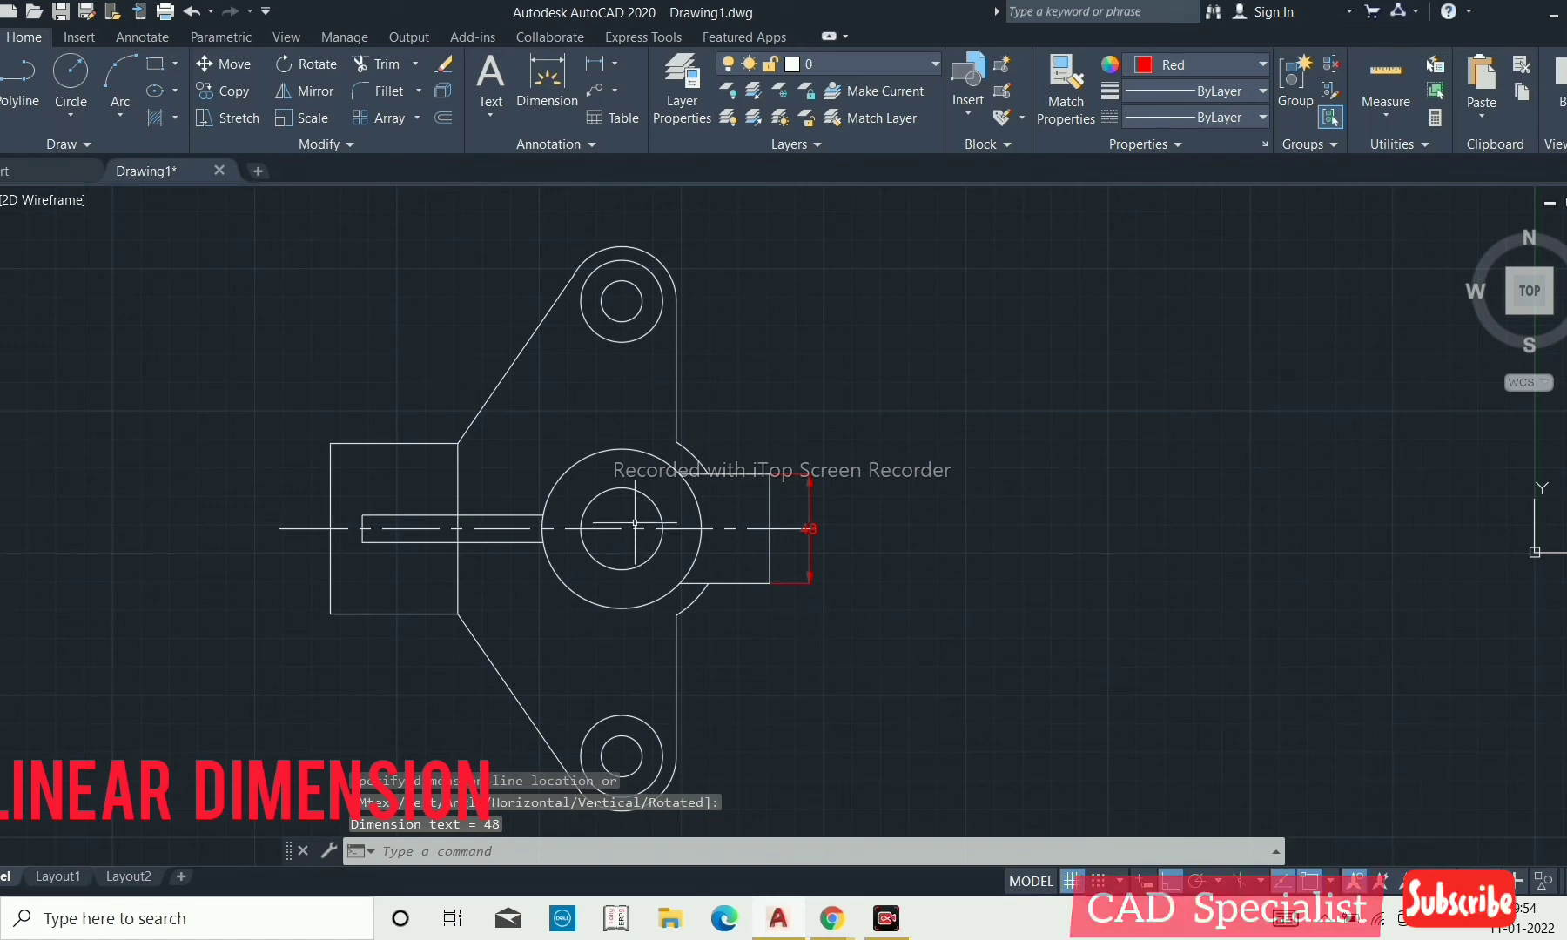
Add a horizontal linear dimension from the large circles' center to the right-hand rectangle's outer edge, placed above the rectangle.
key(Return)
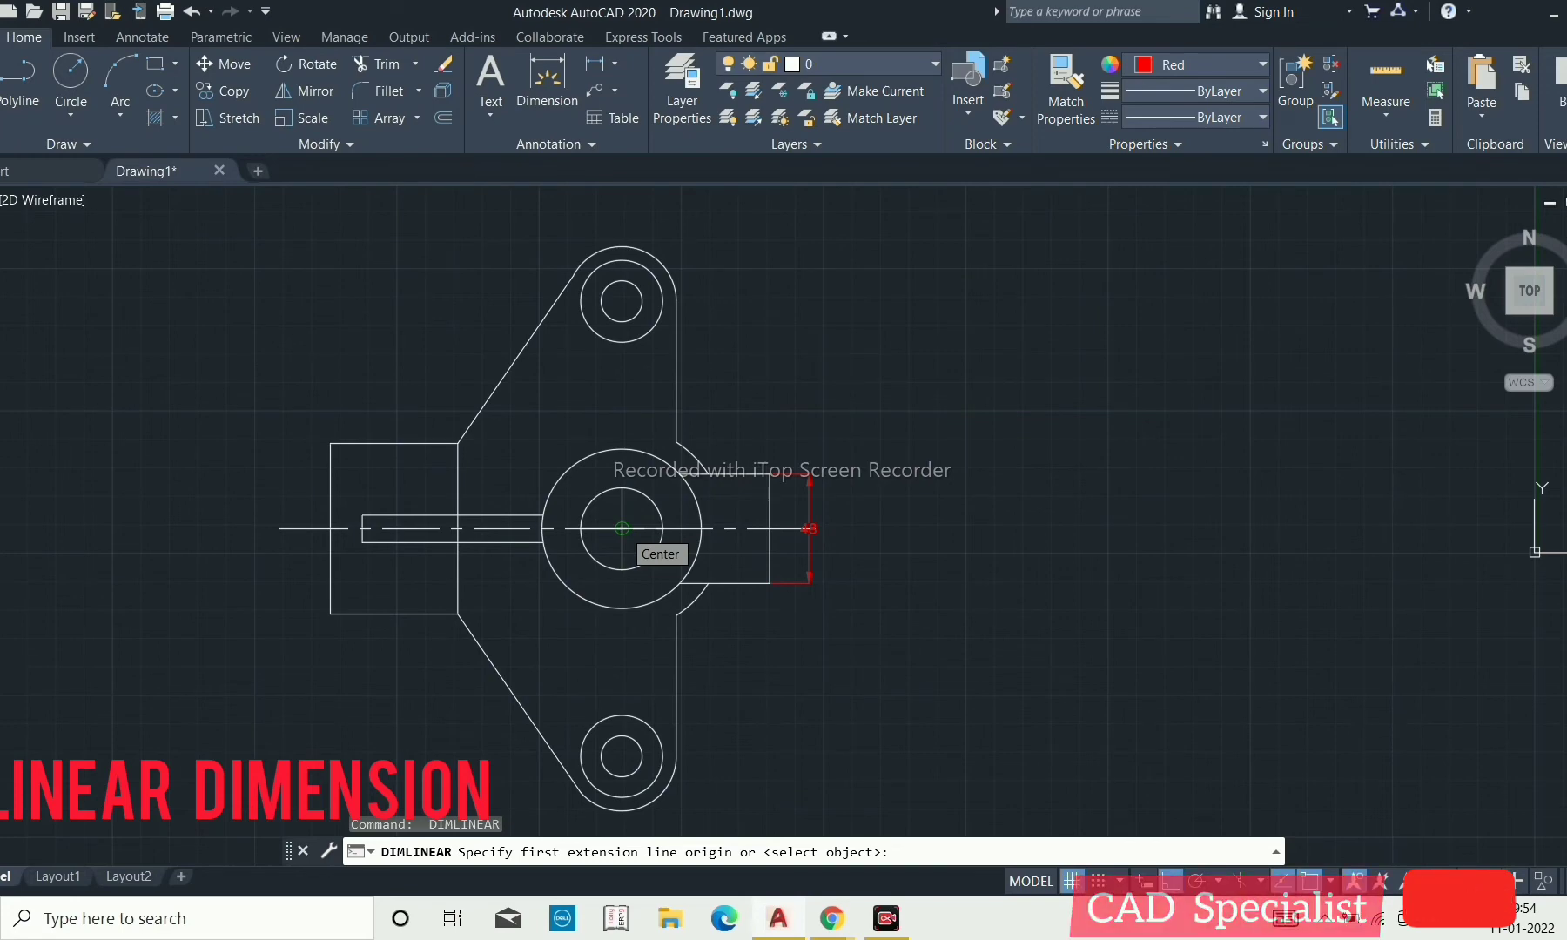
click(622, 528)
click(769, 528)
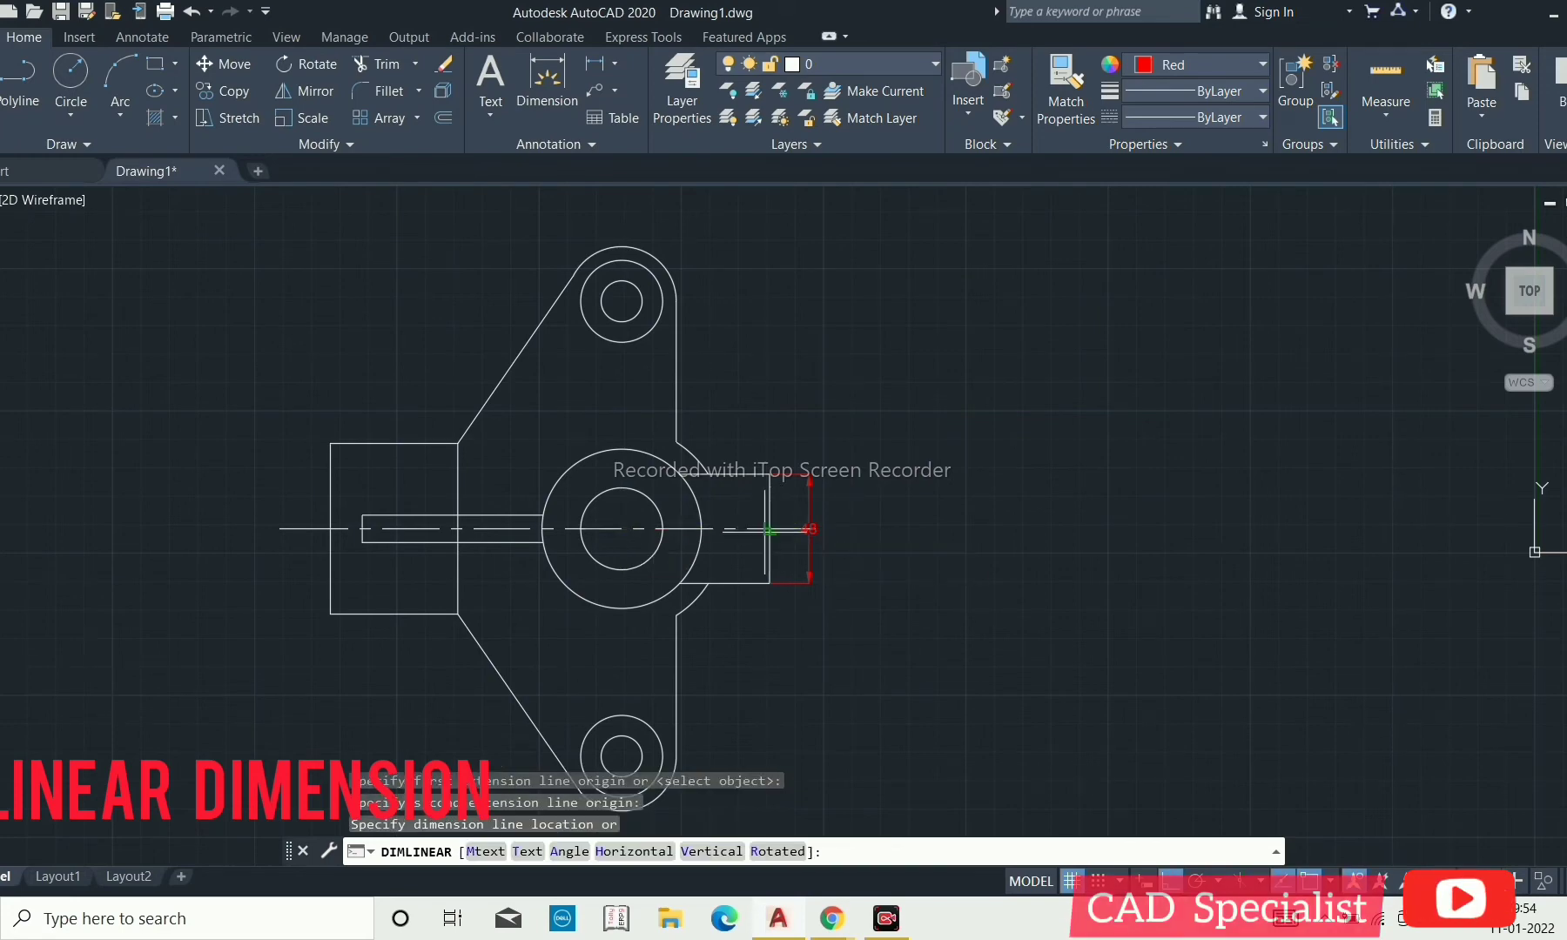
click(745, 401)
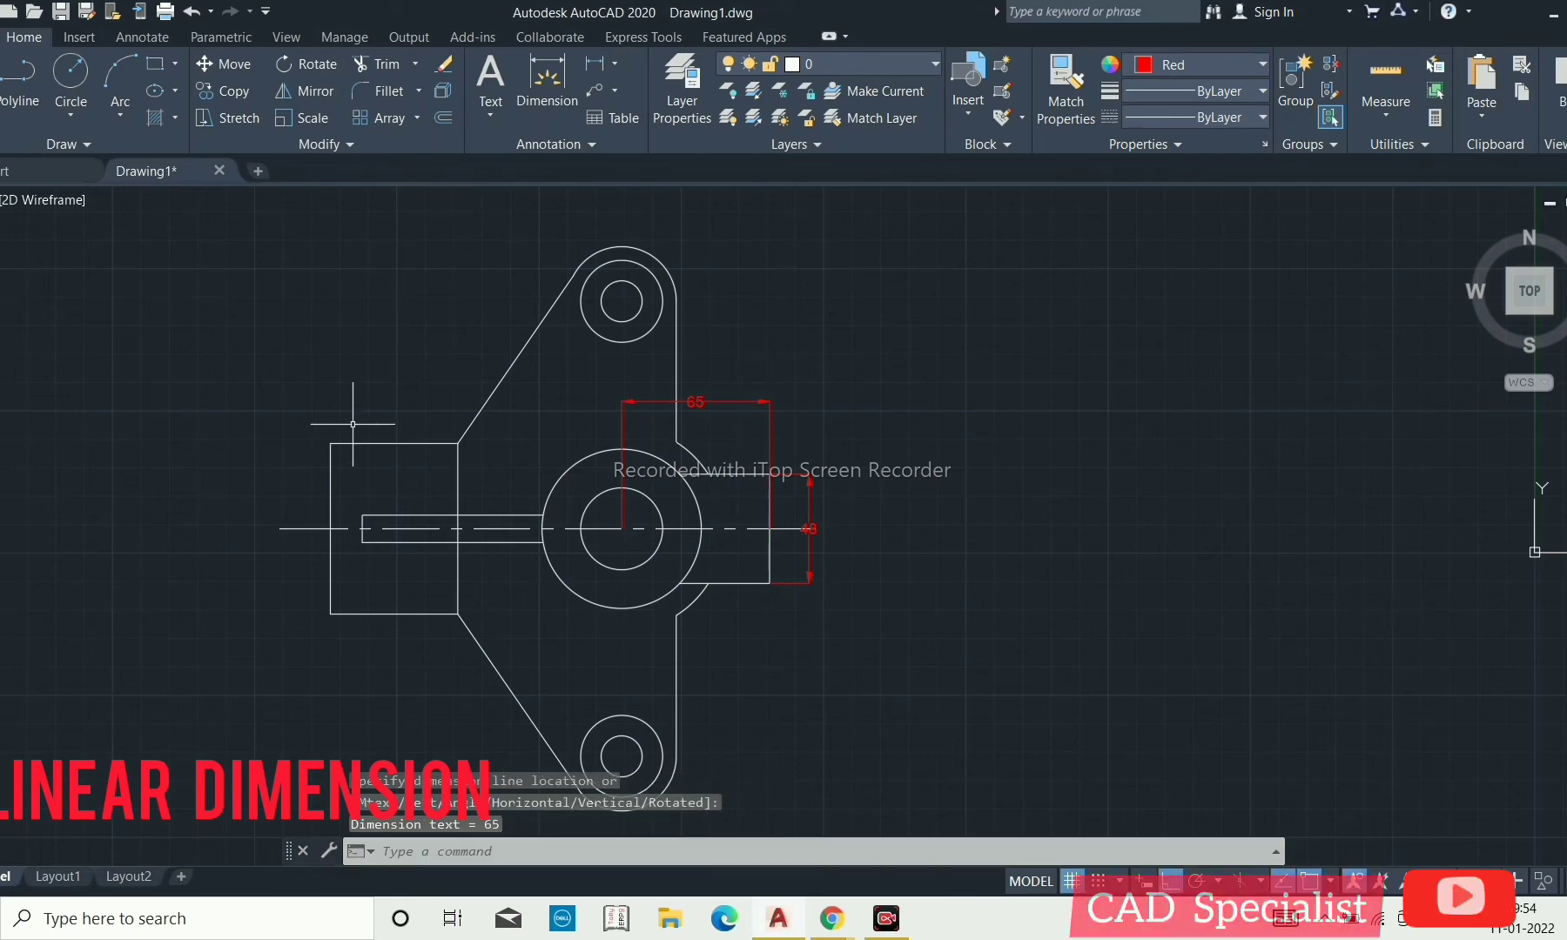
Add a vertical linear dimension to the height of the left-hand rectangle, placed outside its left edge.
key(Return)
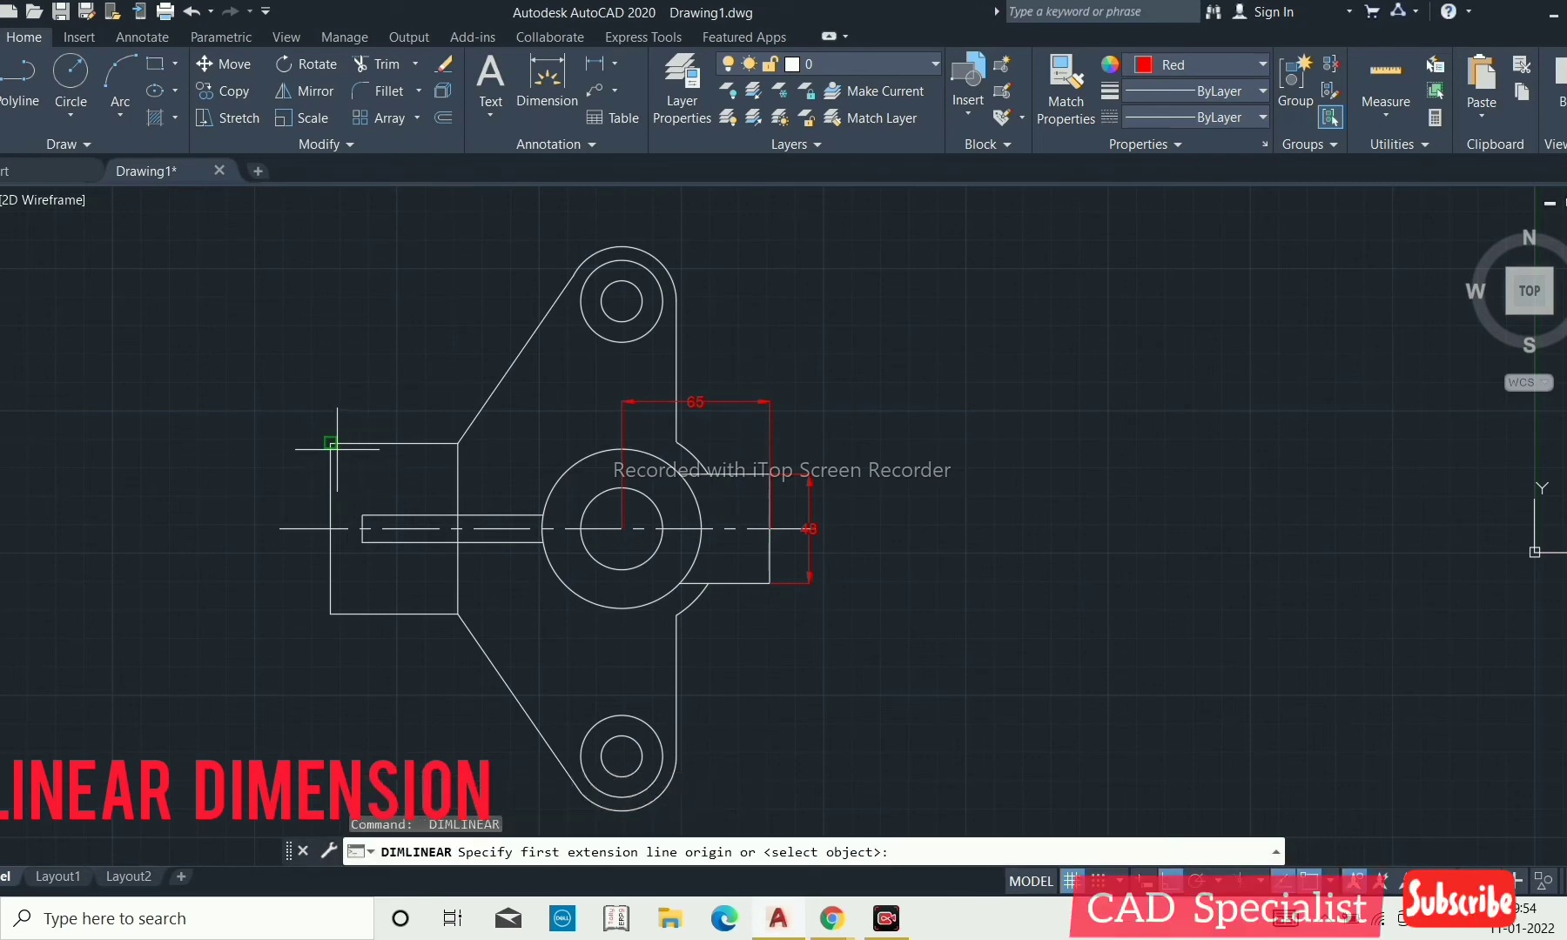
click(330, 444)
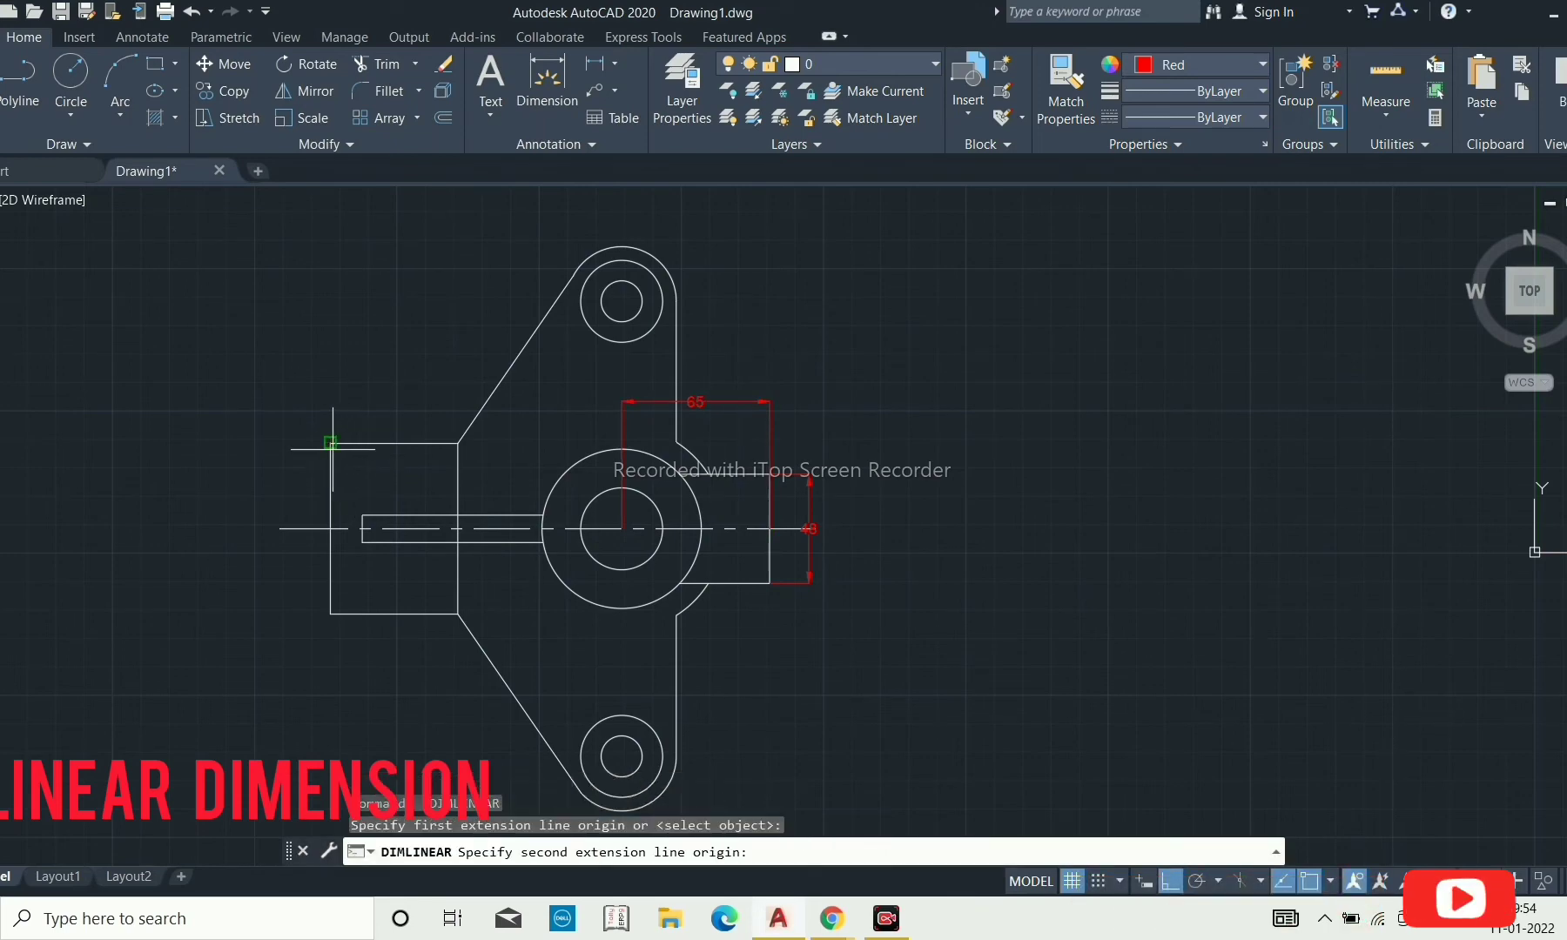
click(330, 613)
click(263, 613)
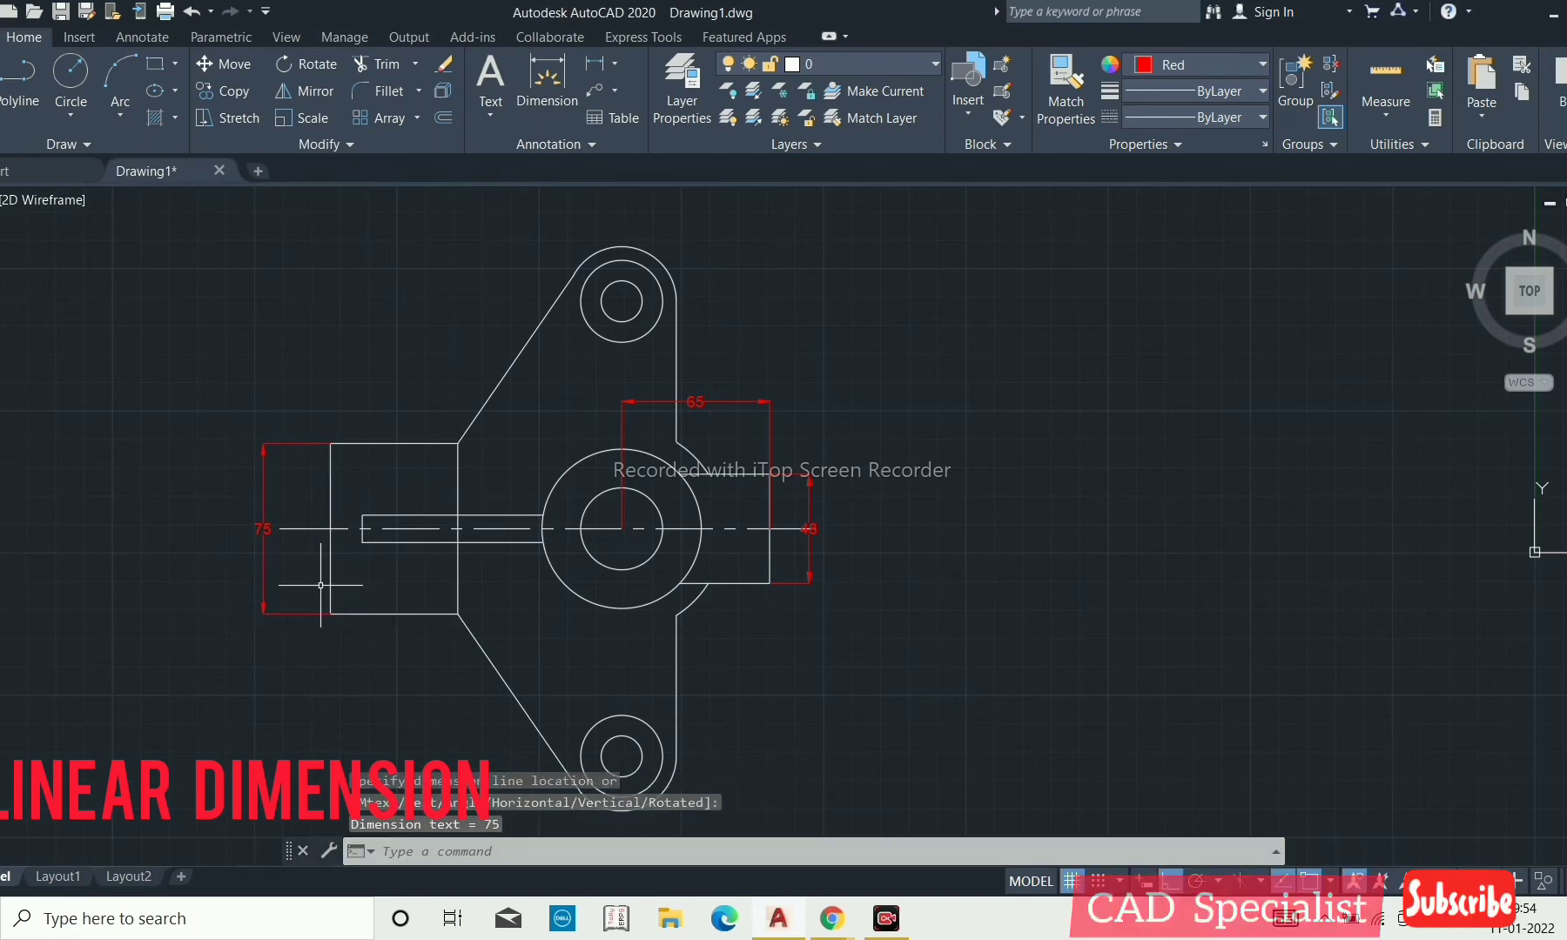
key(Return)
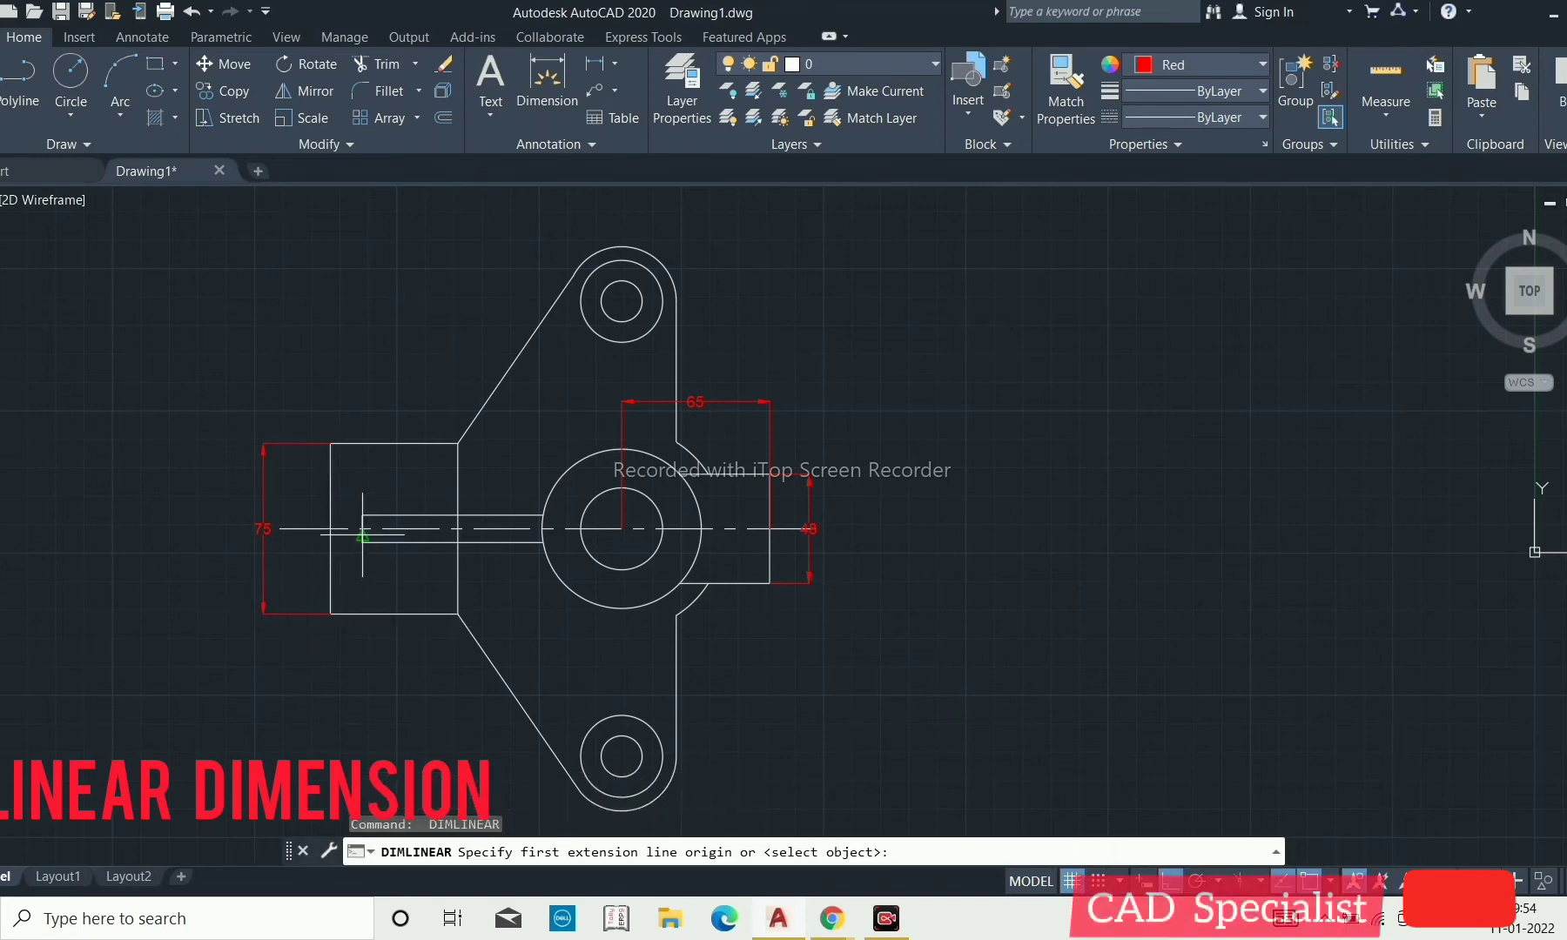
scroll(338, 515, up, 2)
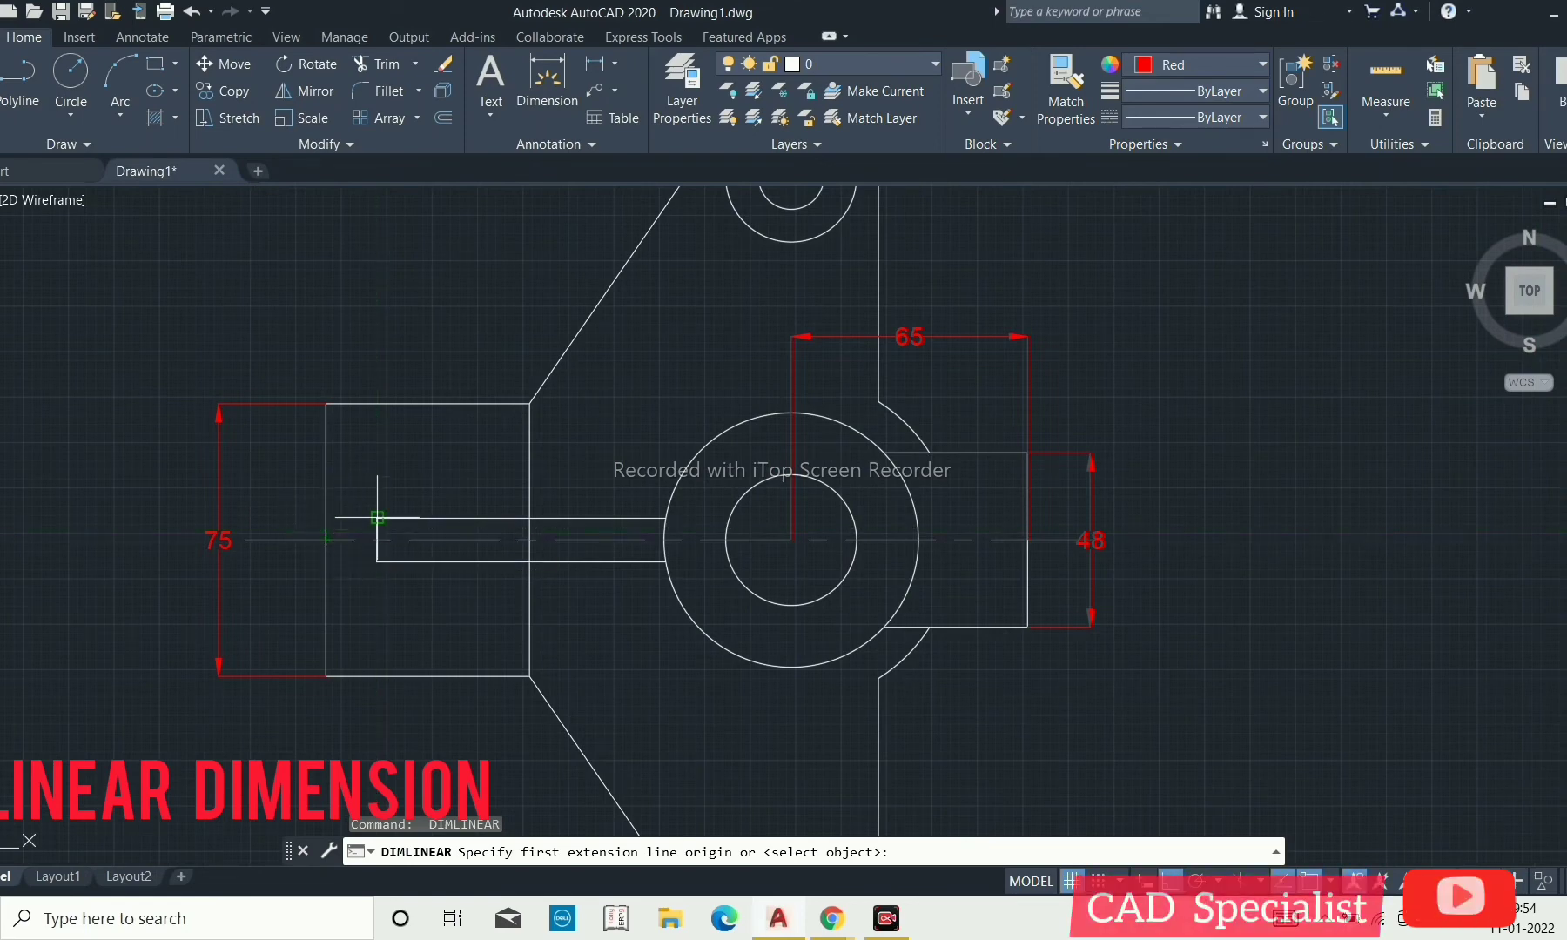
click(376, 517)
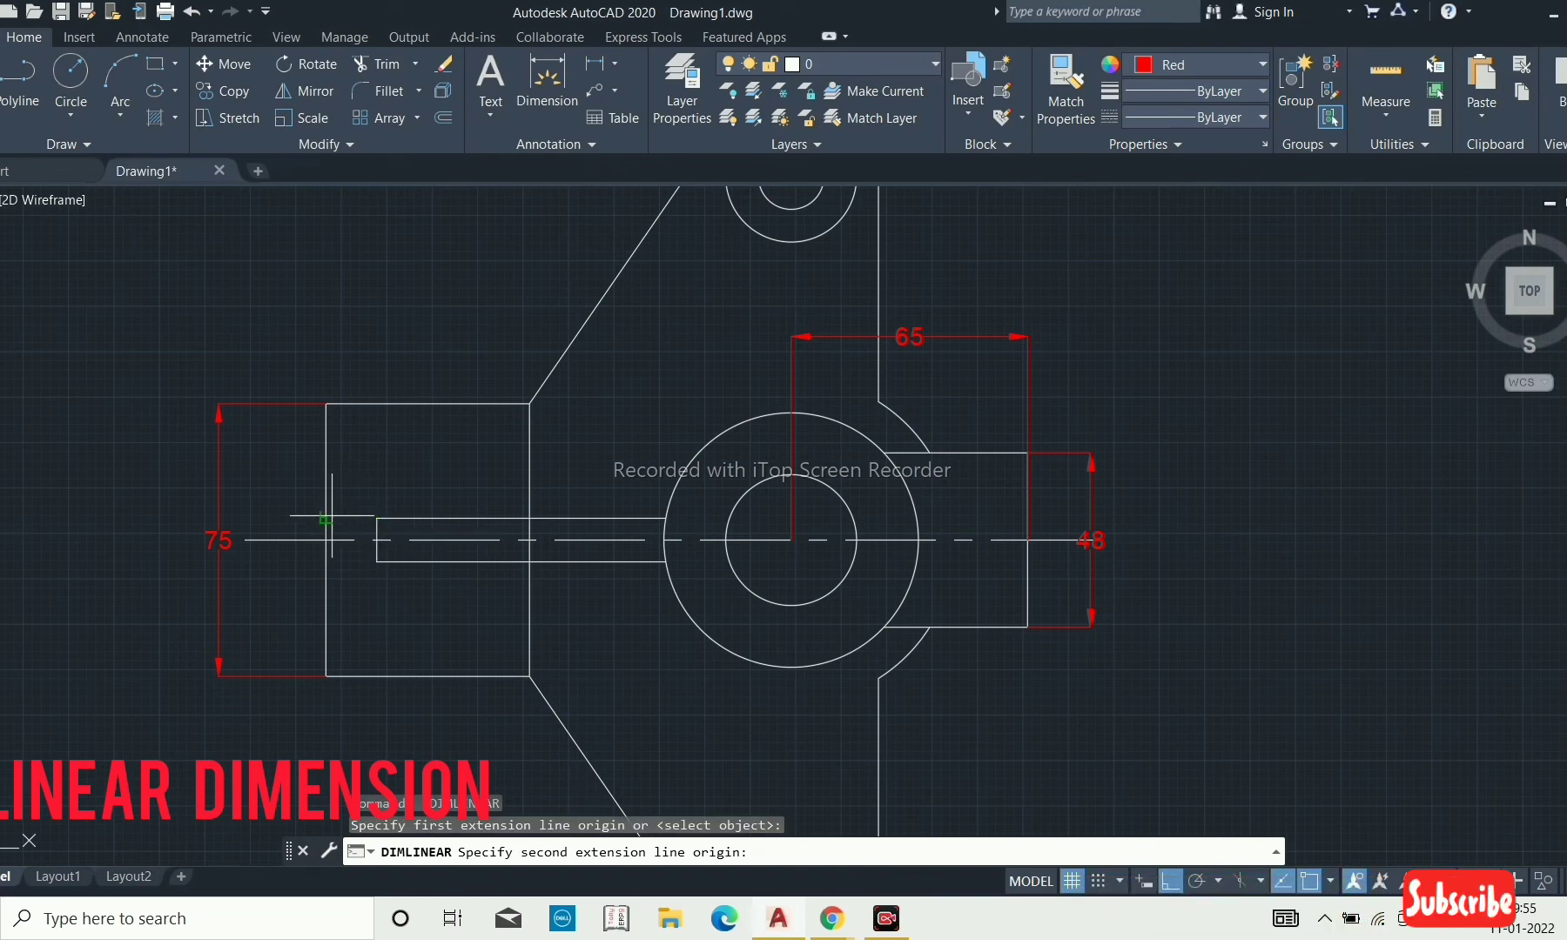
click(326, 519)
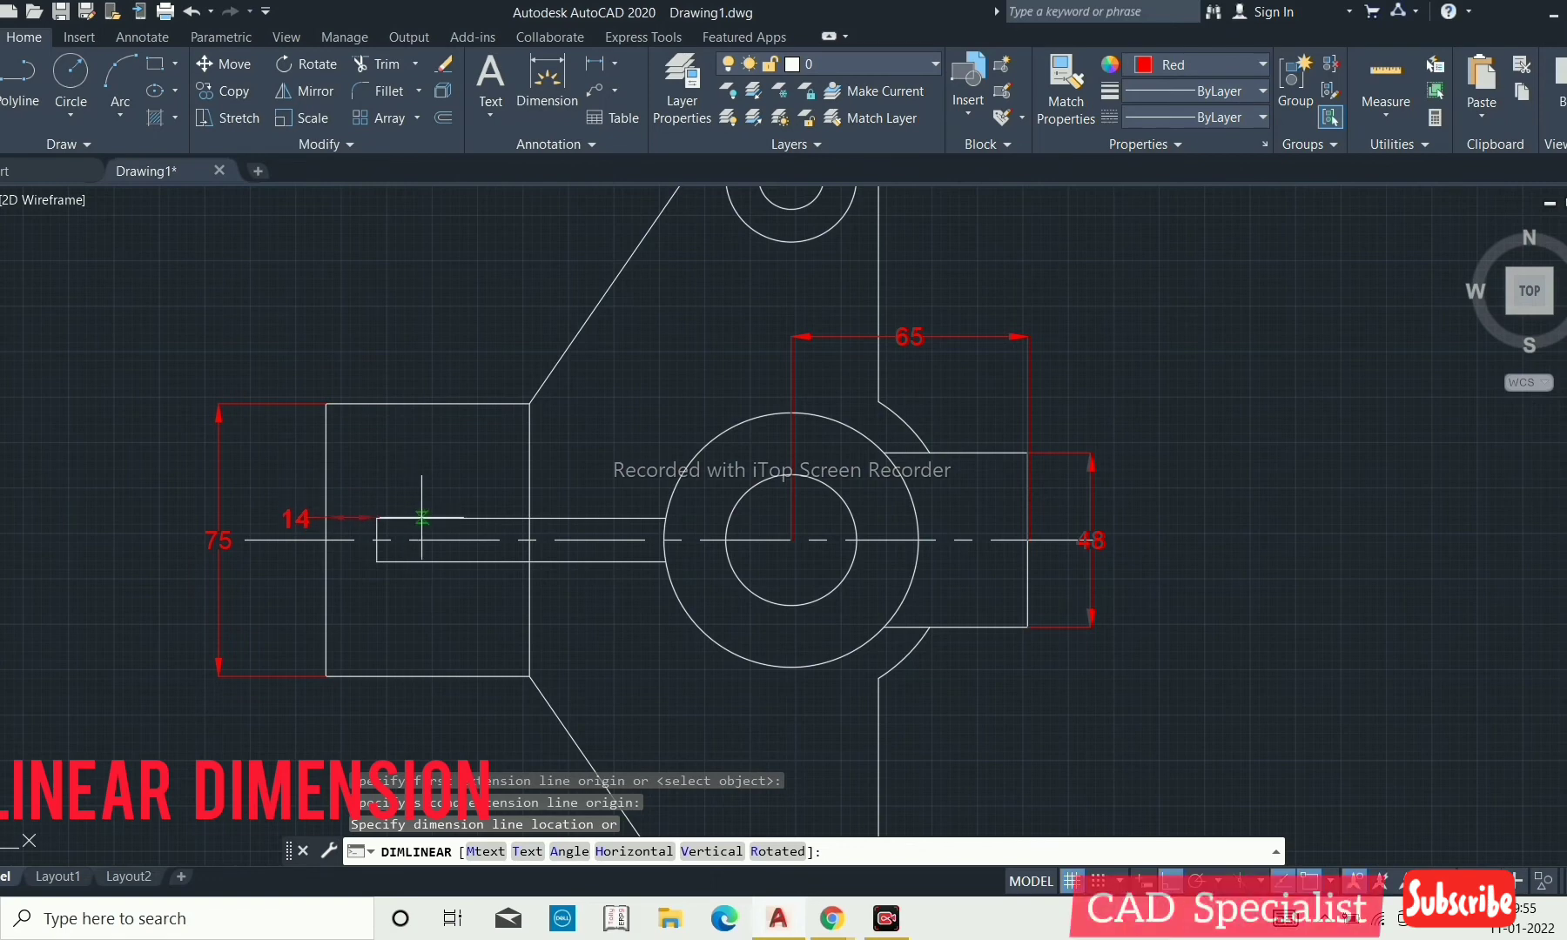
key(Escape)
Add a horizontal linear dimension along the centerline from the left rectangle's outer edge to the bar's end, placed above the bar.
key(Return)
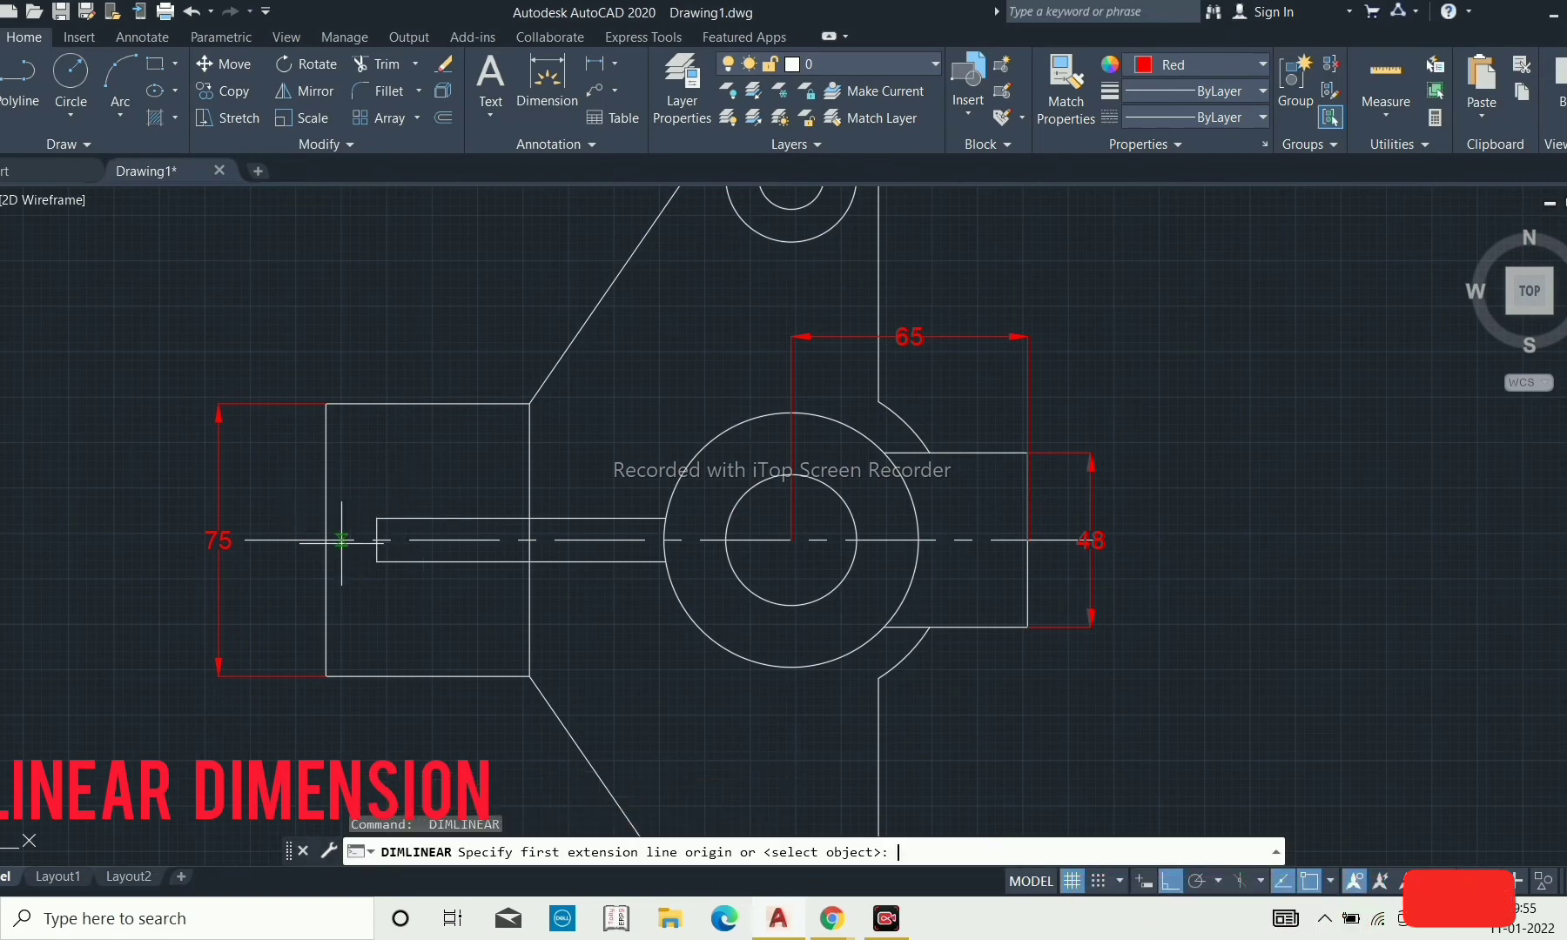
click(358, 539)
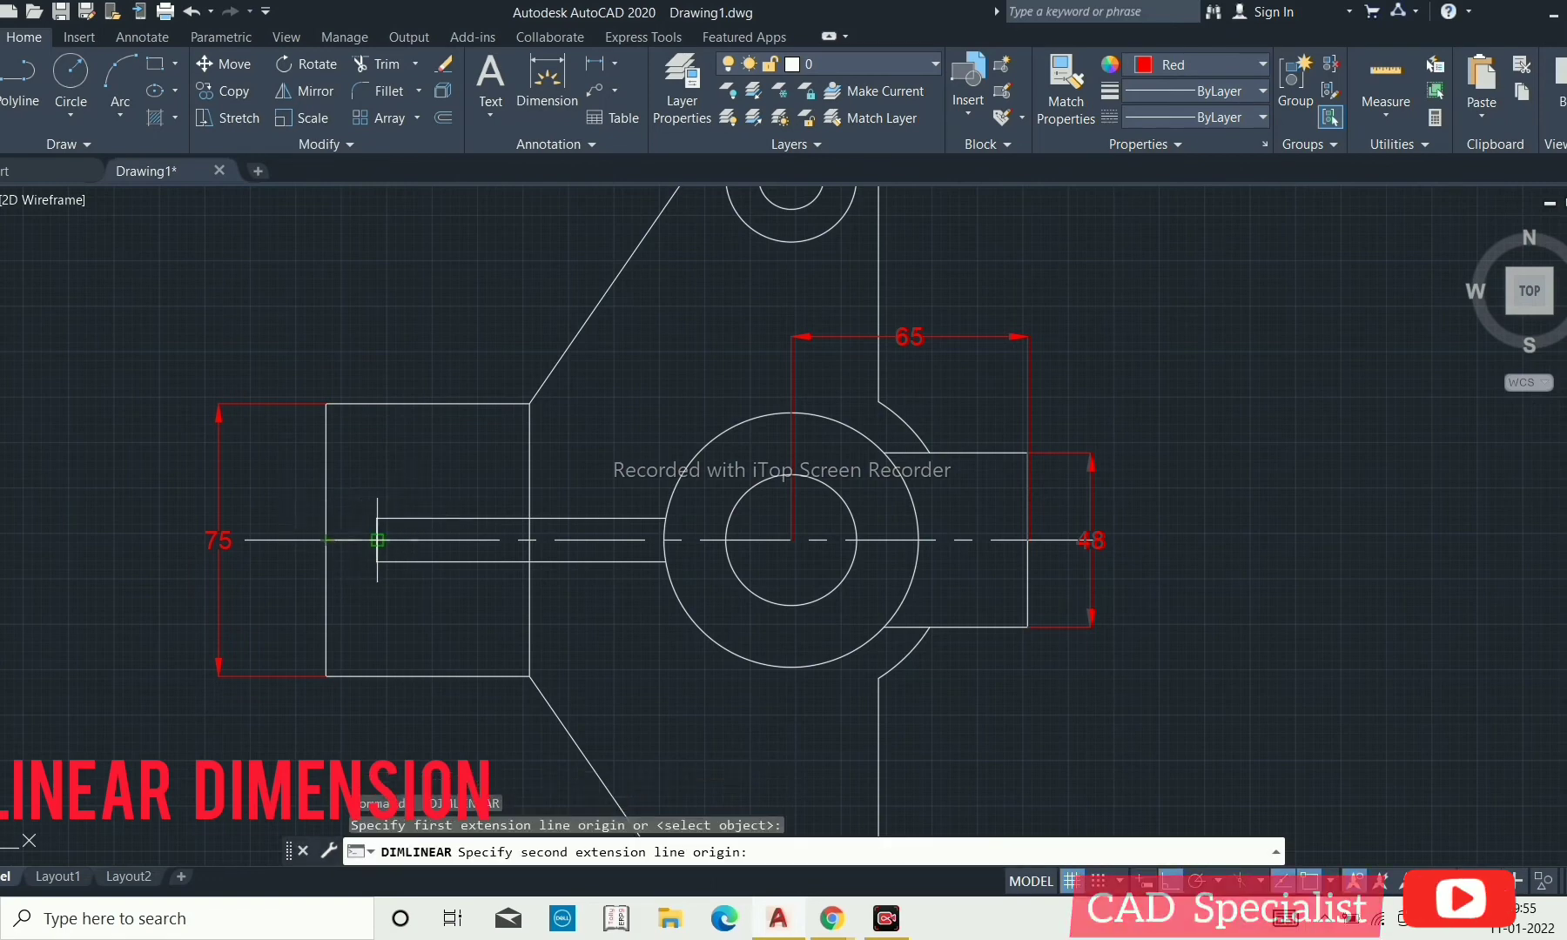
click(376, 540)
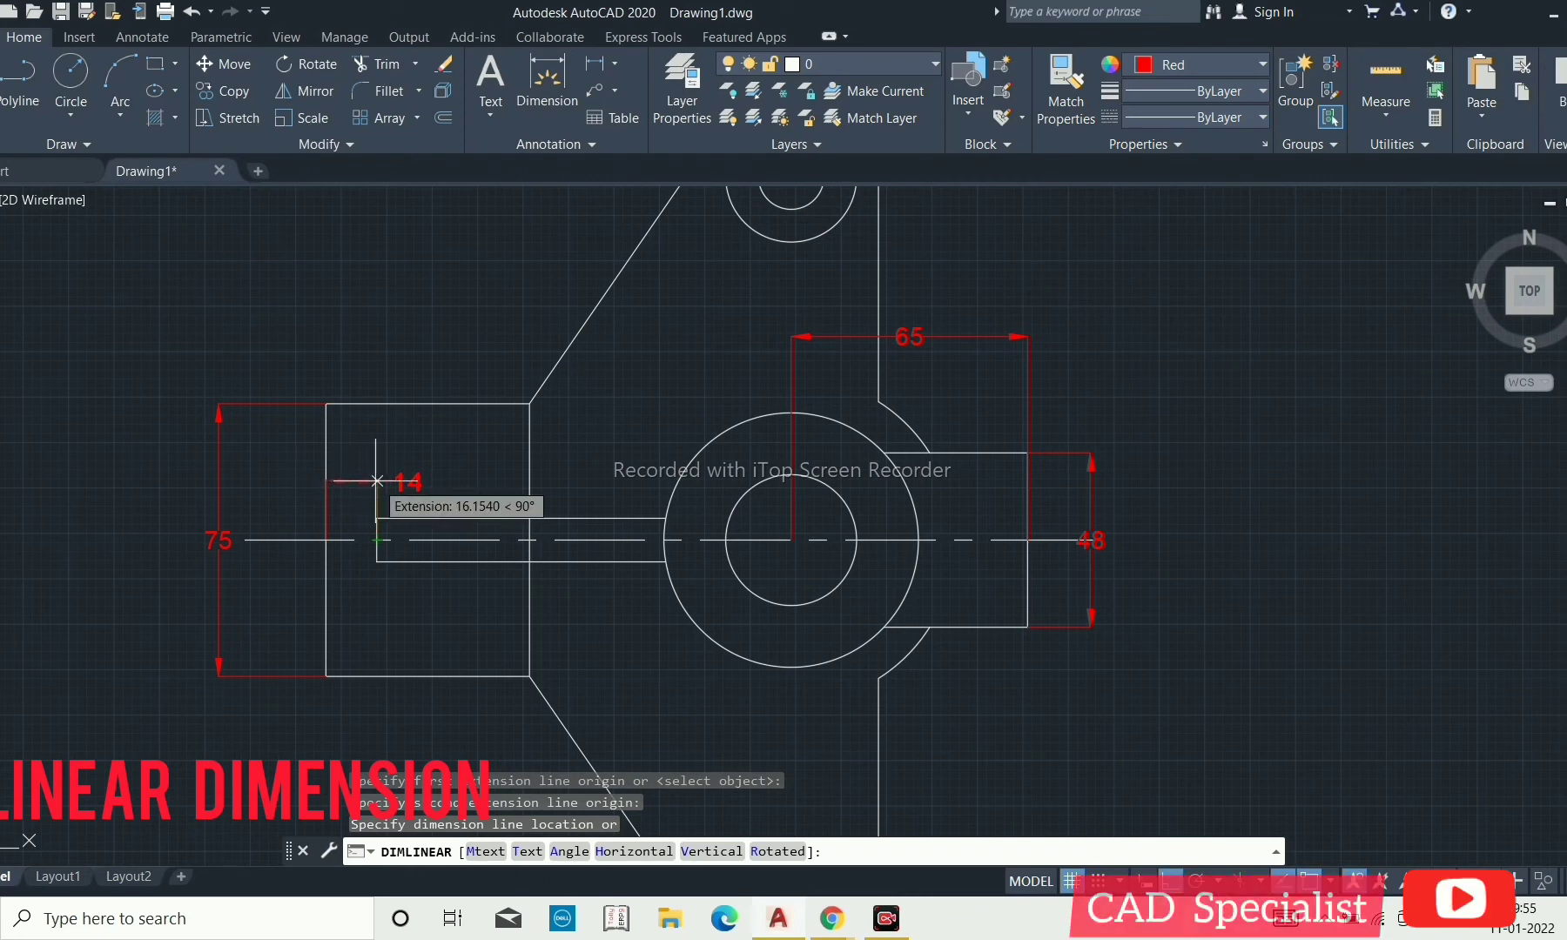
click(376, 480)
scroll(430, 463, down, 2)
scroll(389, 529, up, 2)
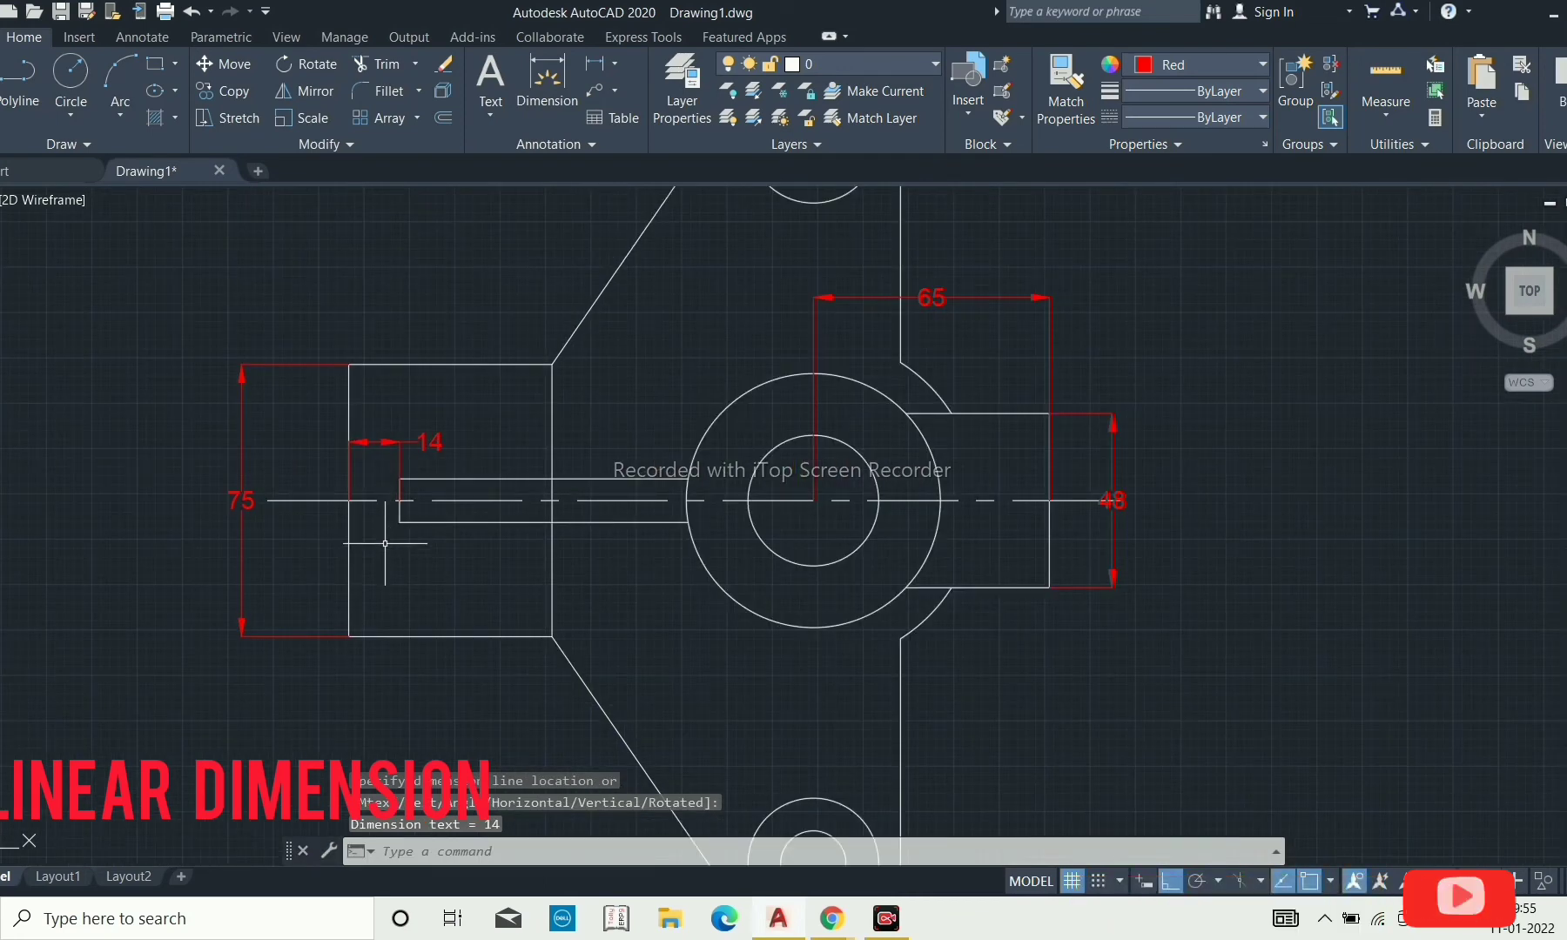
Add a vertical linear dimension to the thickness of the narrow bar at its left end.
key(Return)
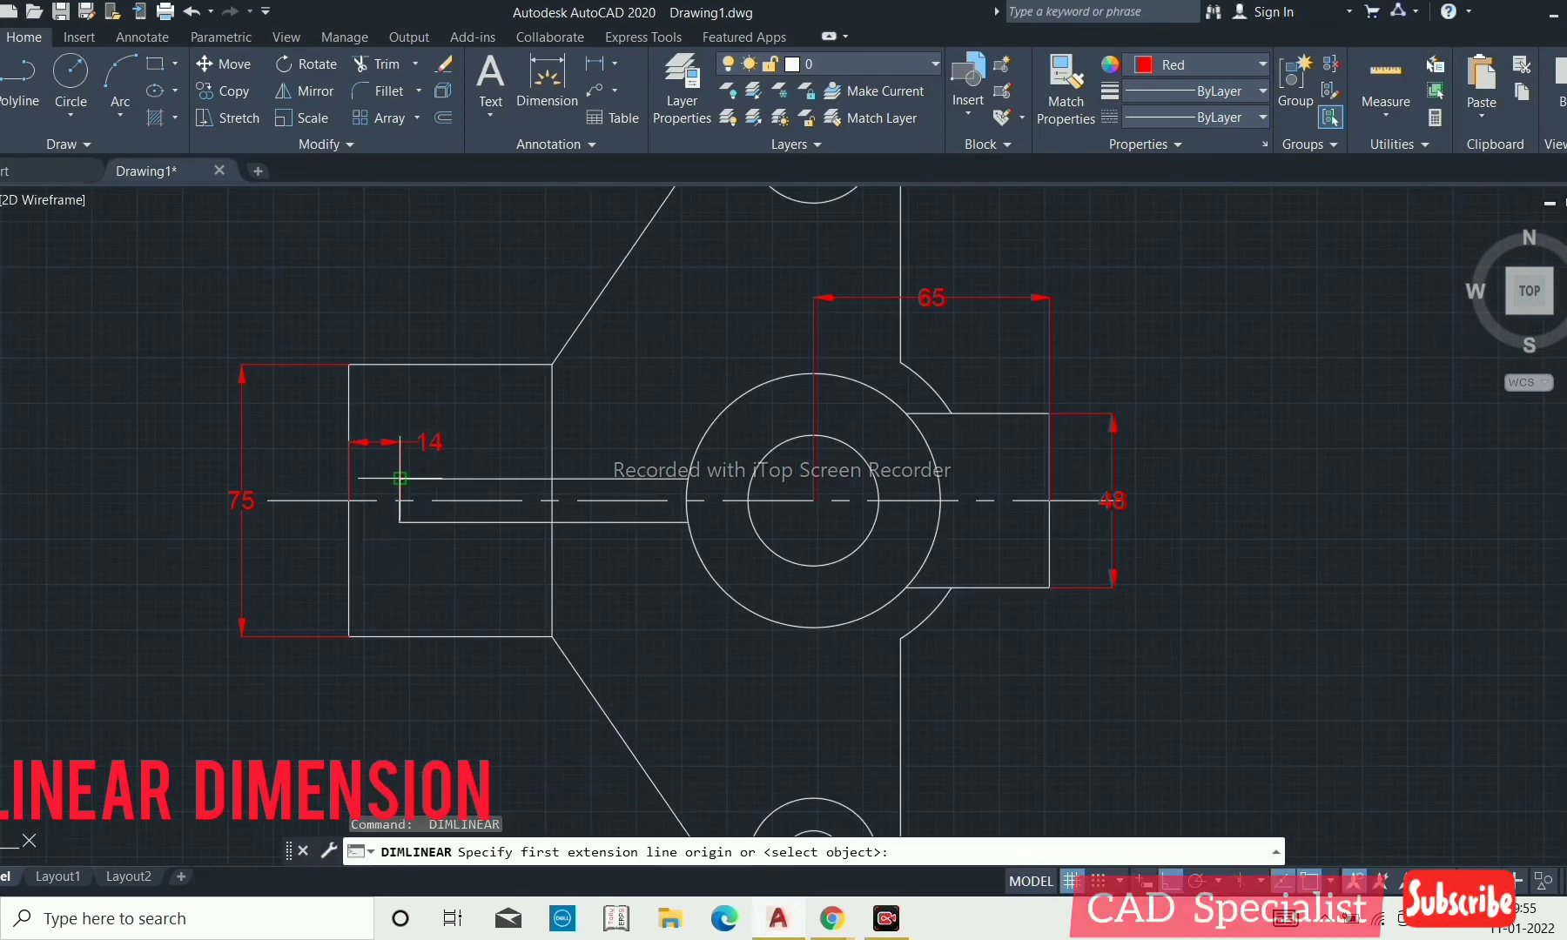
click(393, 485)
click(399, 521)
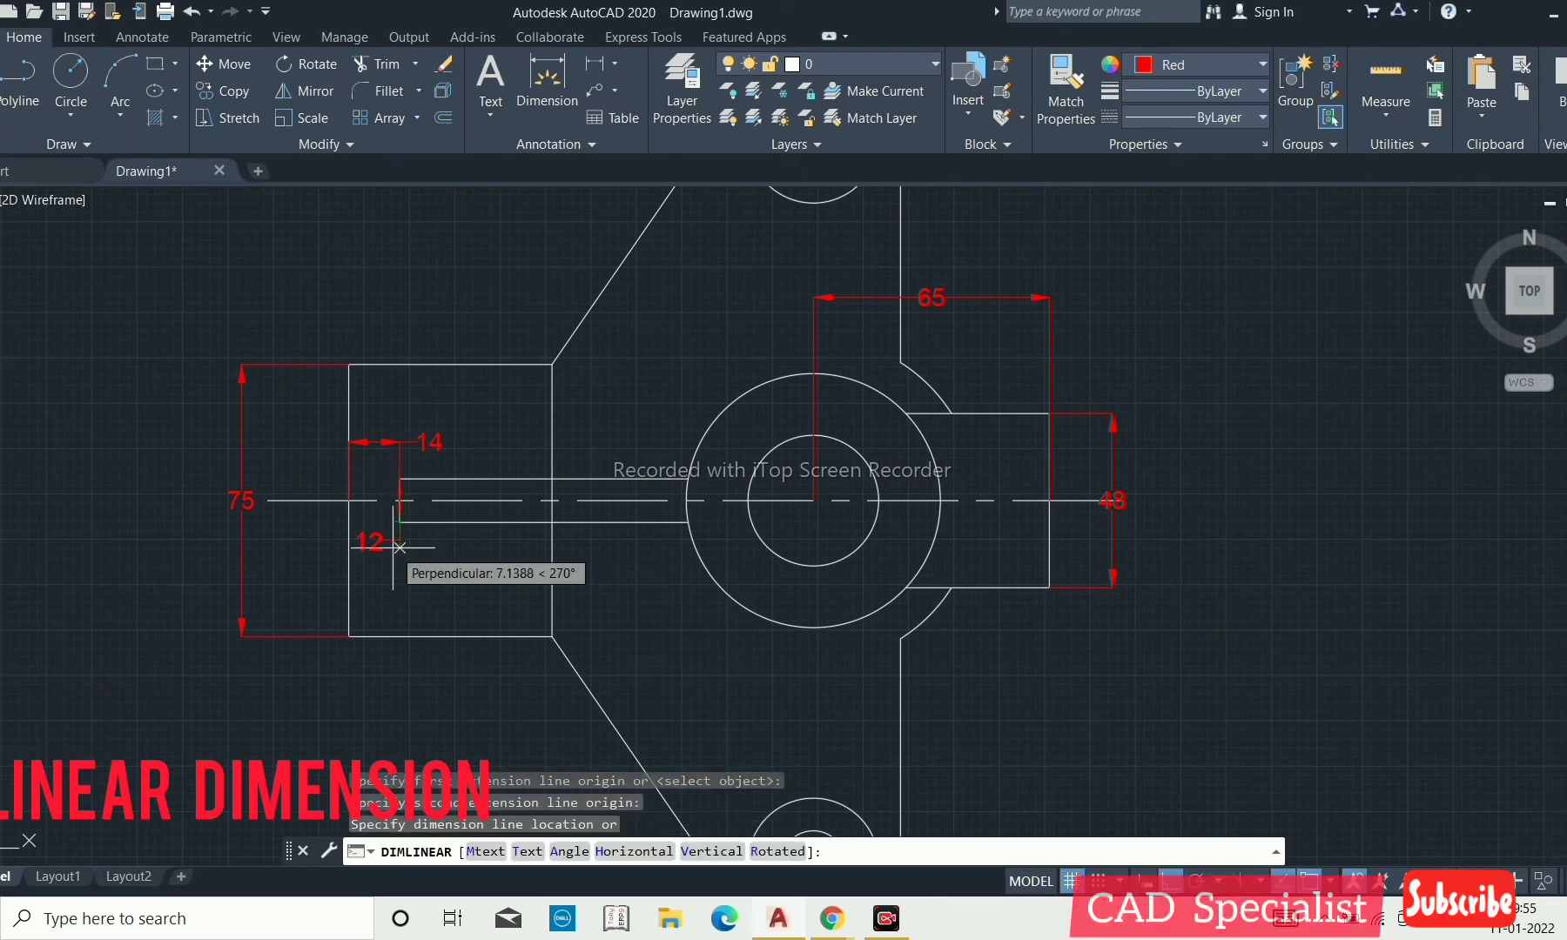
click(399, 559)
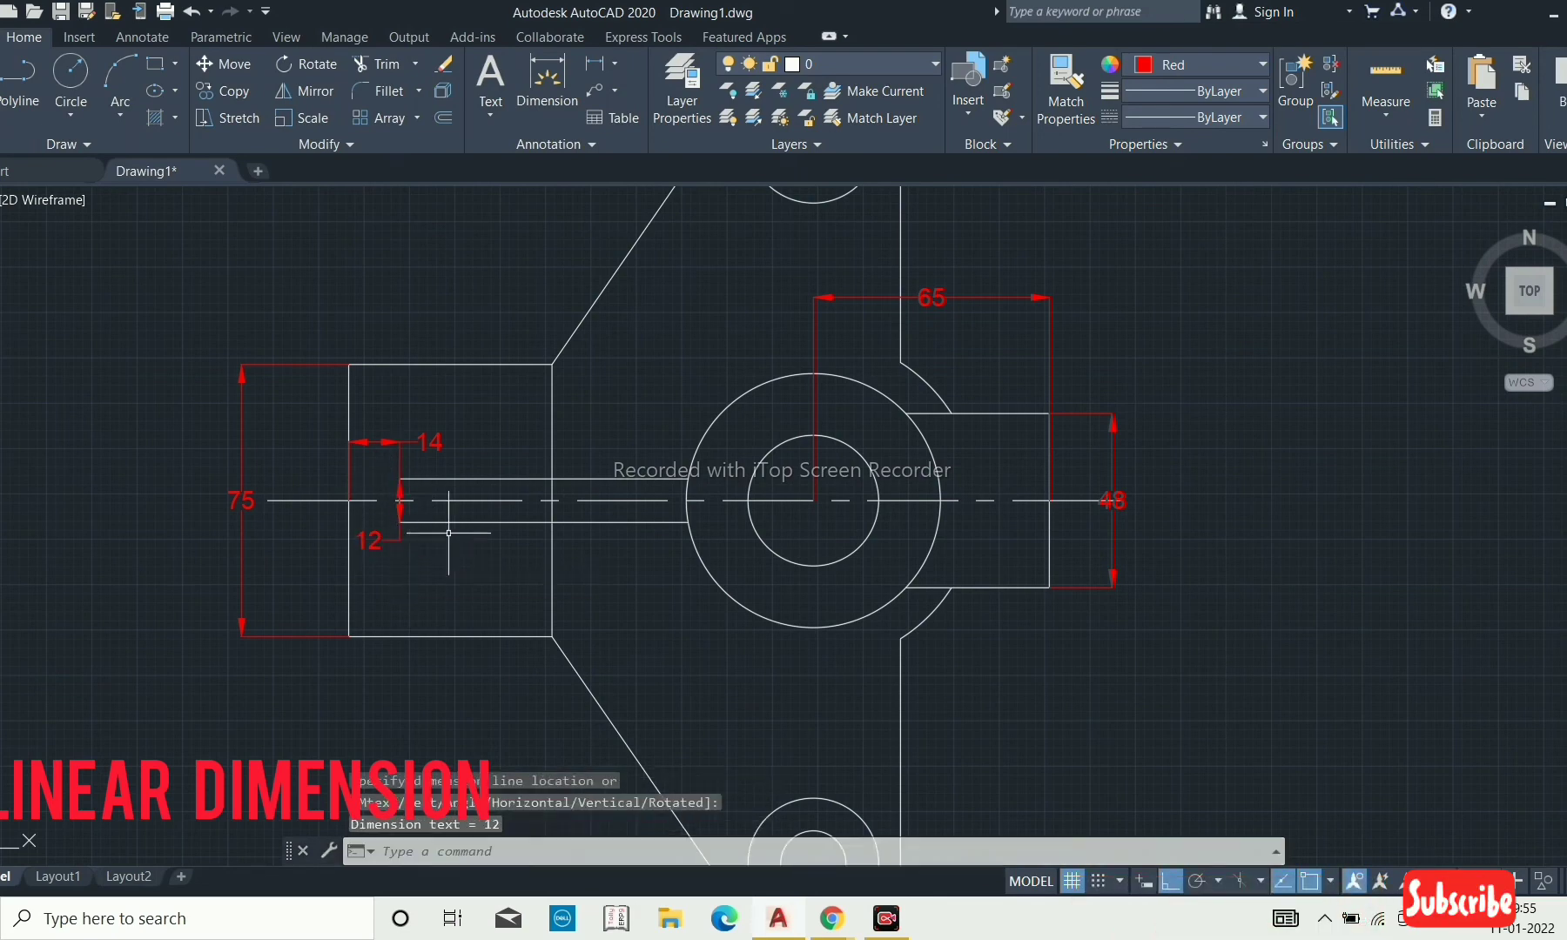
Add a horizontal linear dimension to the width of the left-hand rectangle, placed below its bottom edge.
scroll(474, 526, down, 2)
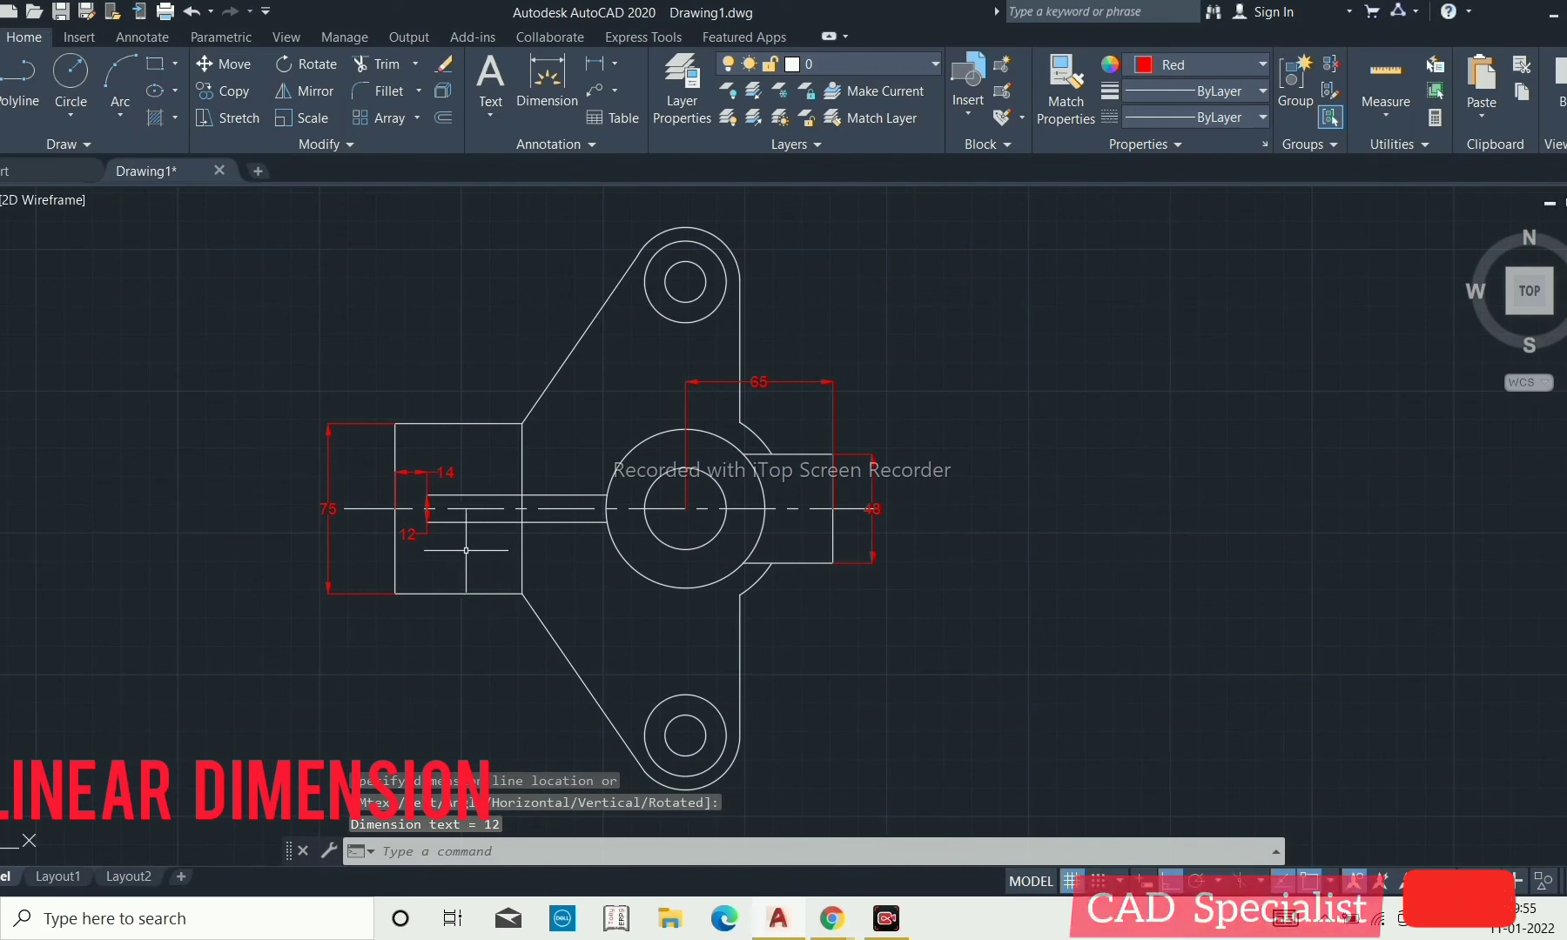
key(Return)
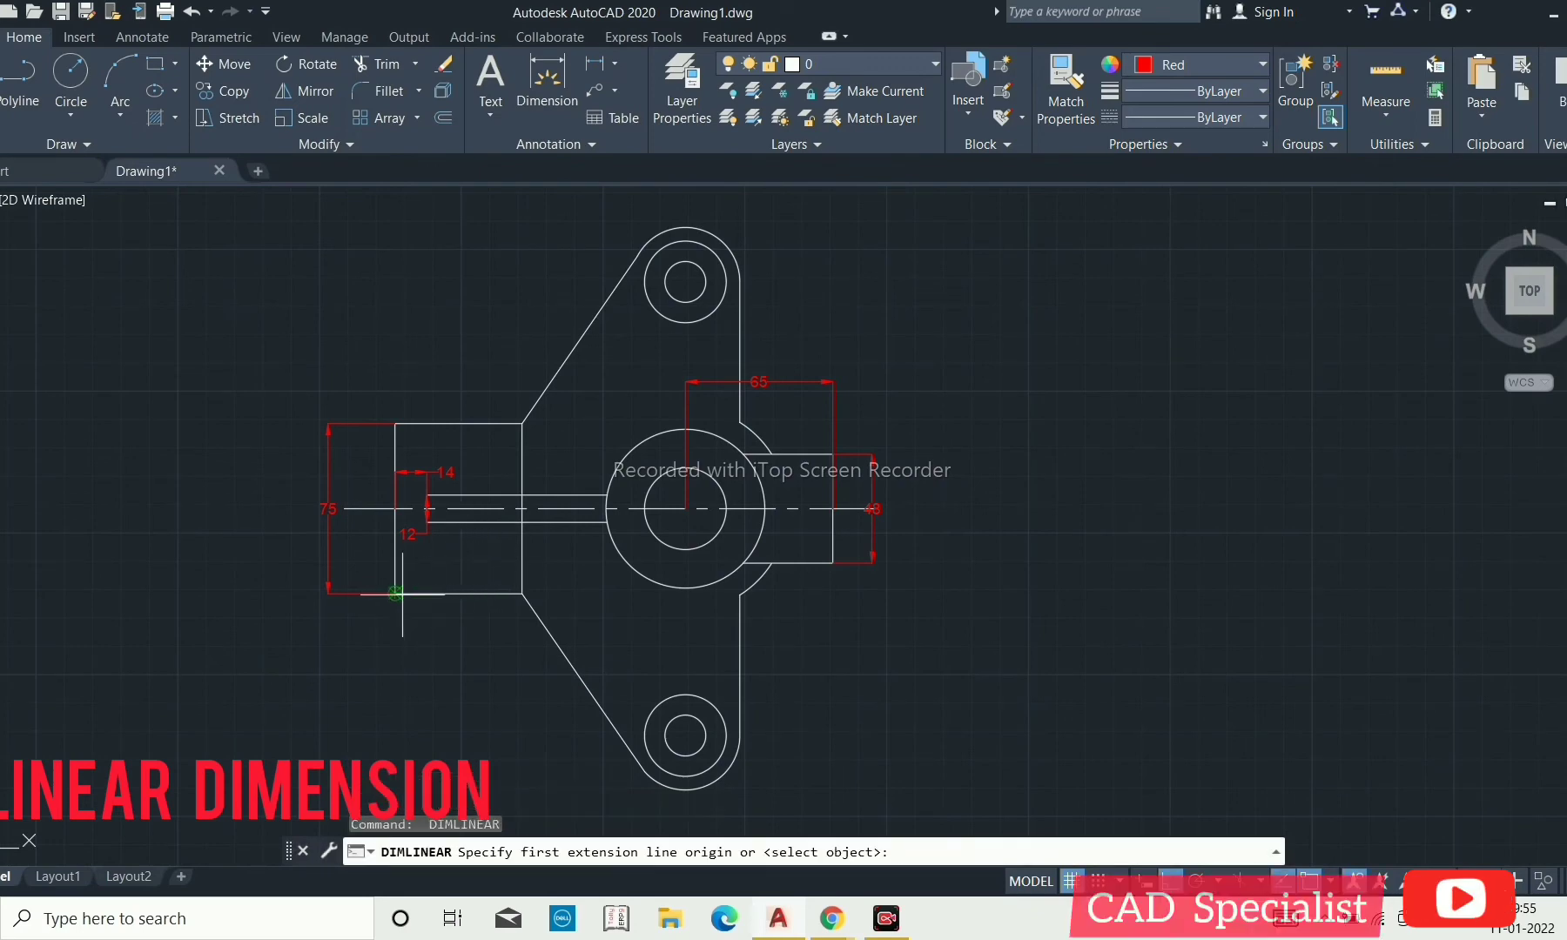
click(395, 594)
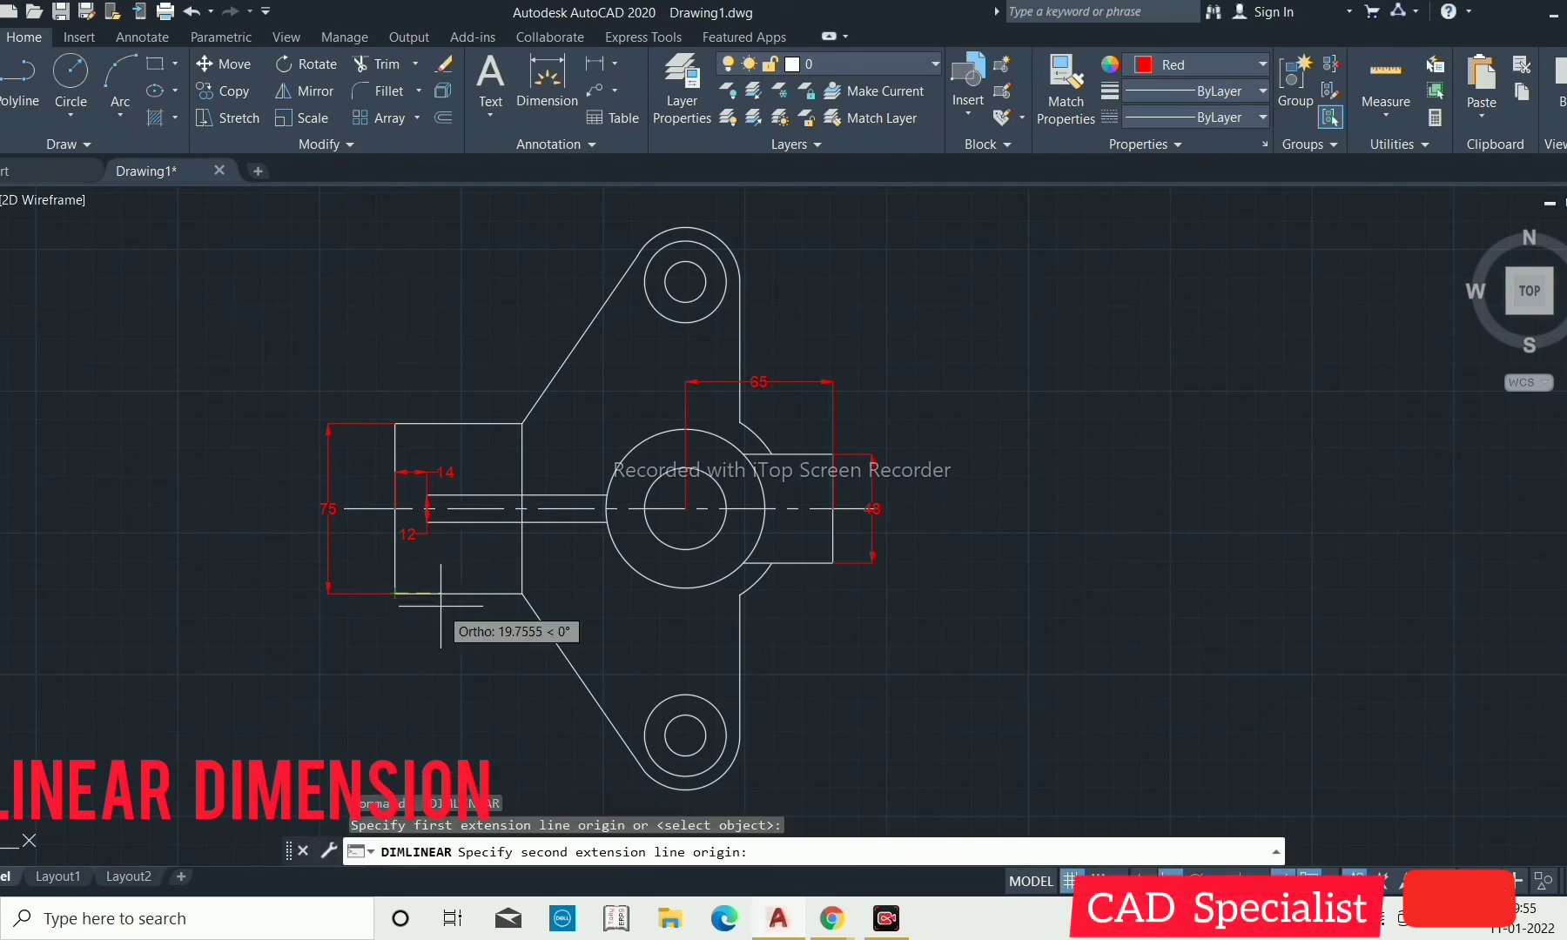
click(522, 593)
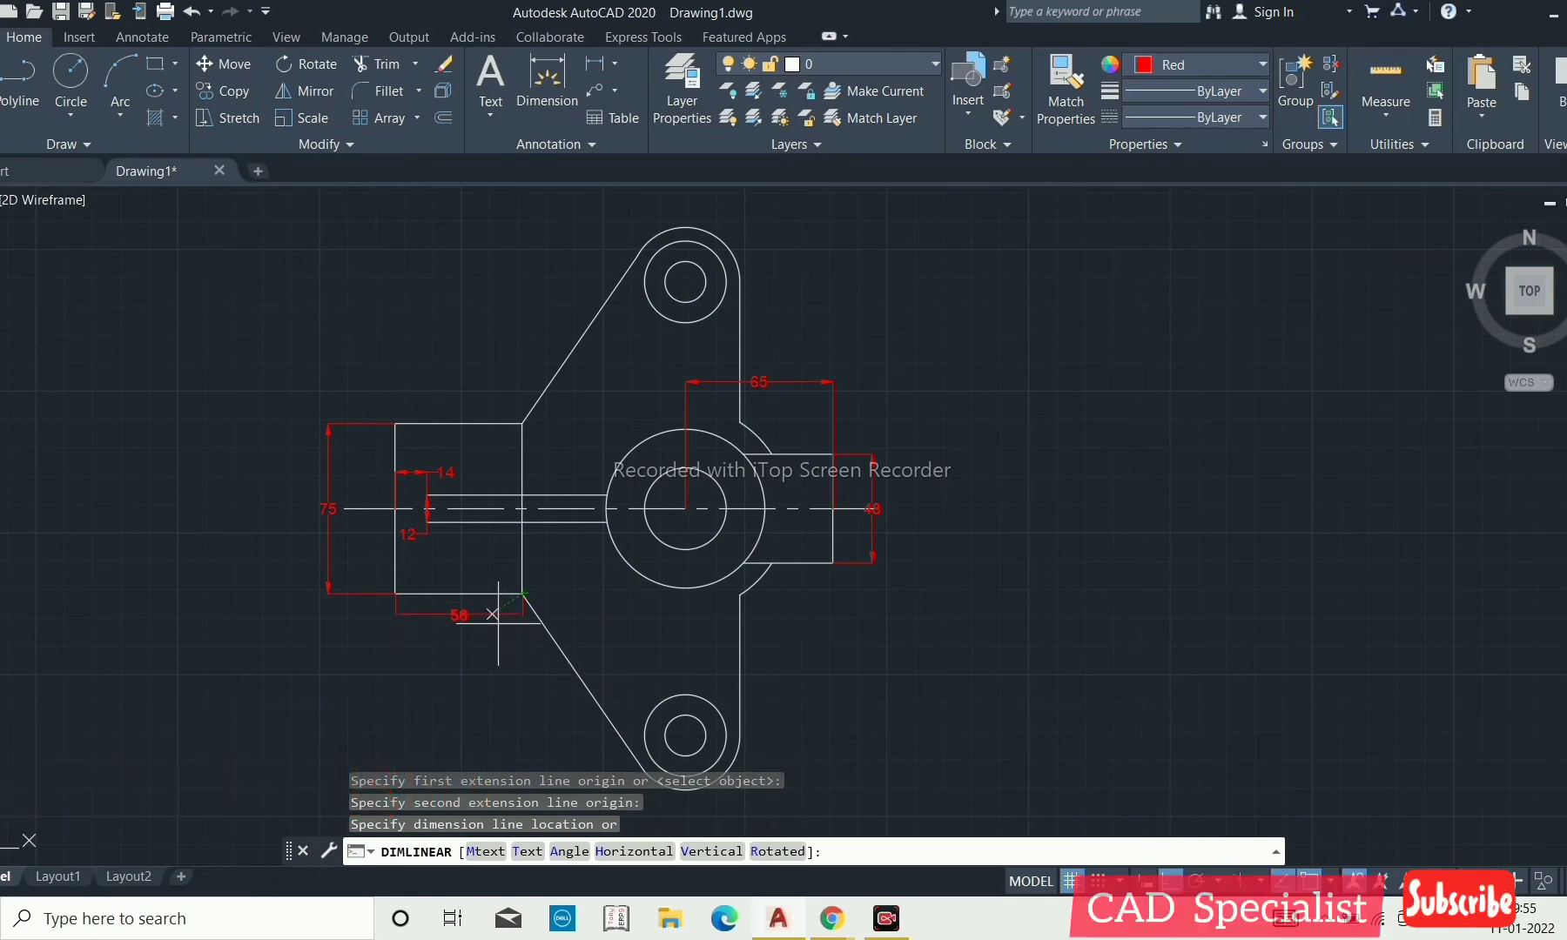
click(495, 629)
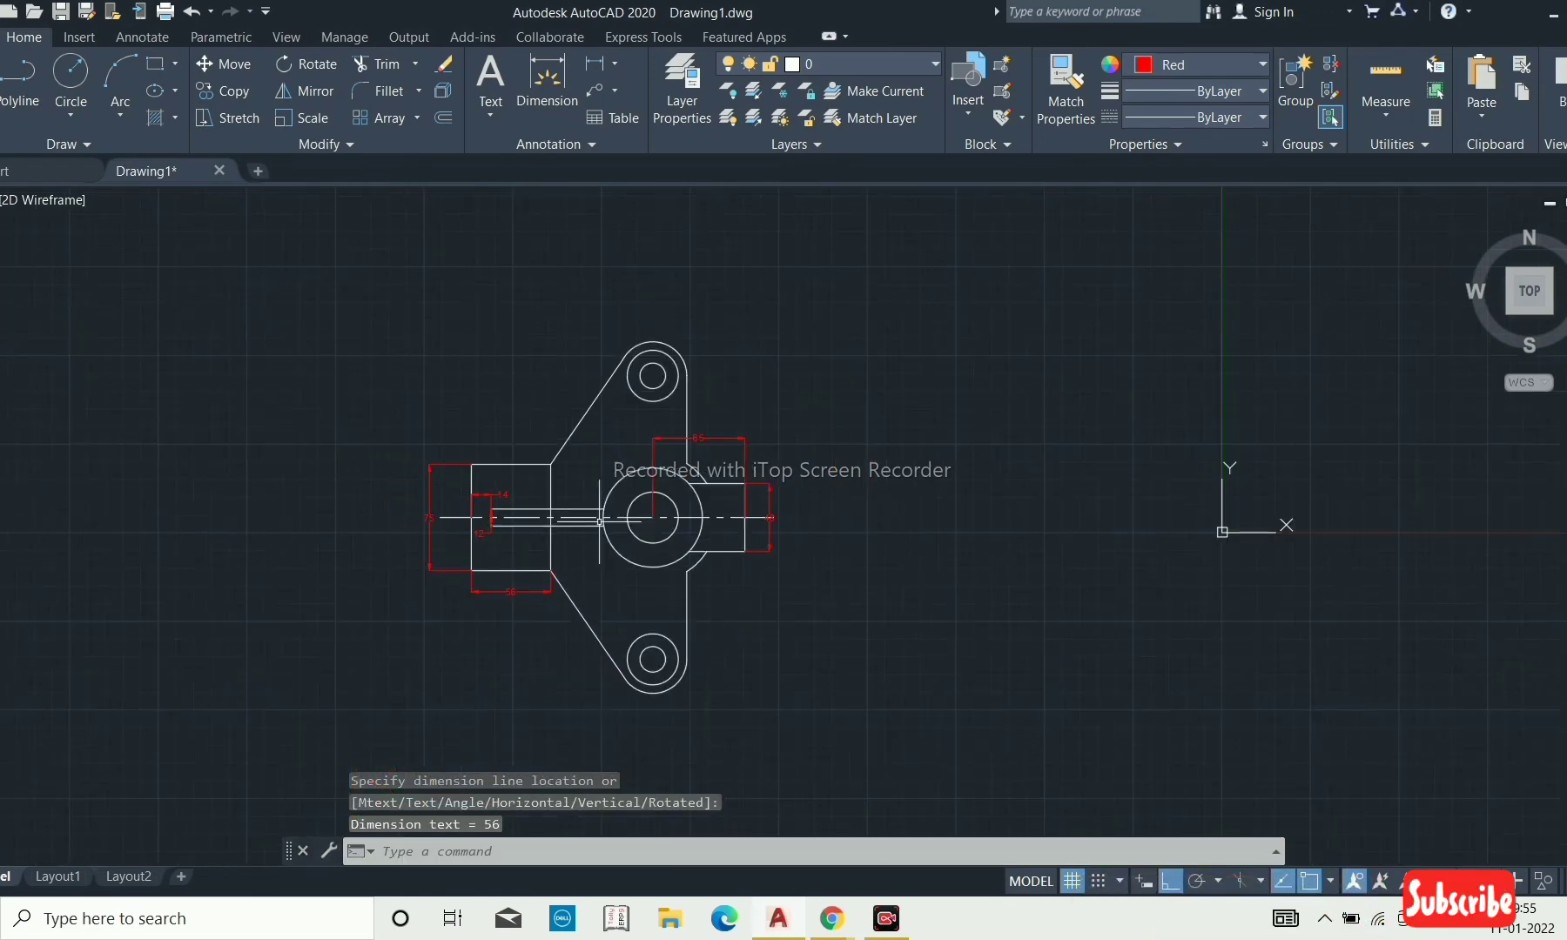
Add a radius dimension to the larger full circle at the lower arm's end, placed below and left of the arm.
scroll(598, 530, down, 2)
scroll(677, 577, up, 2)
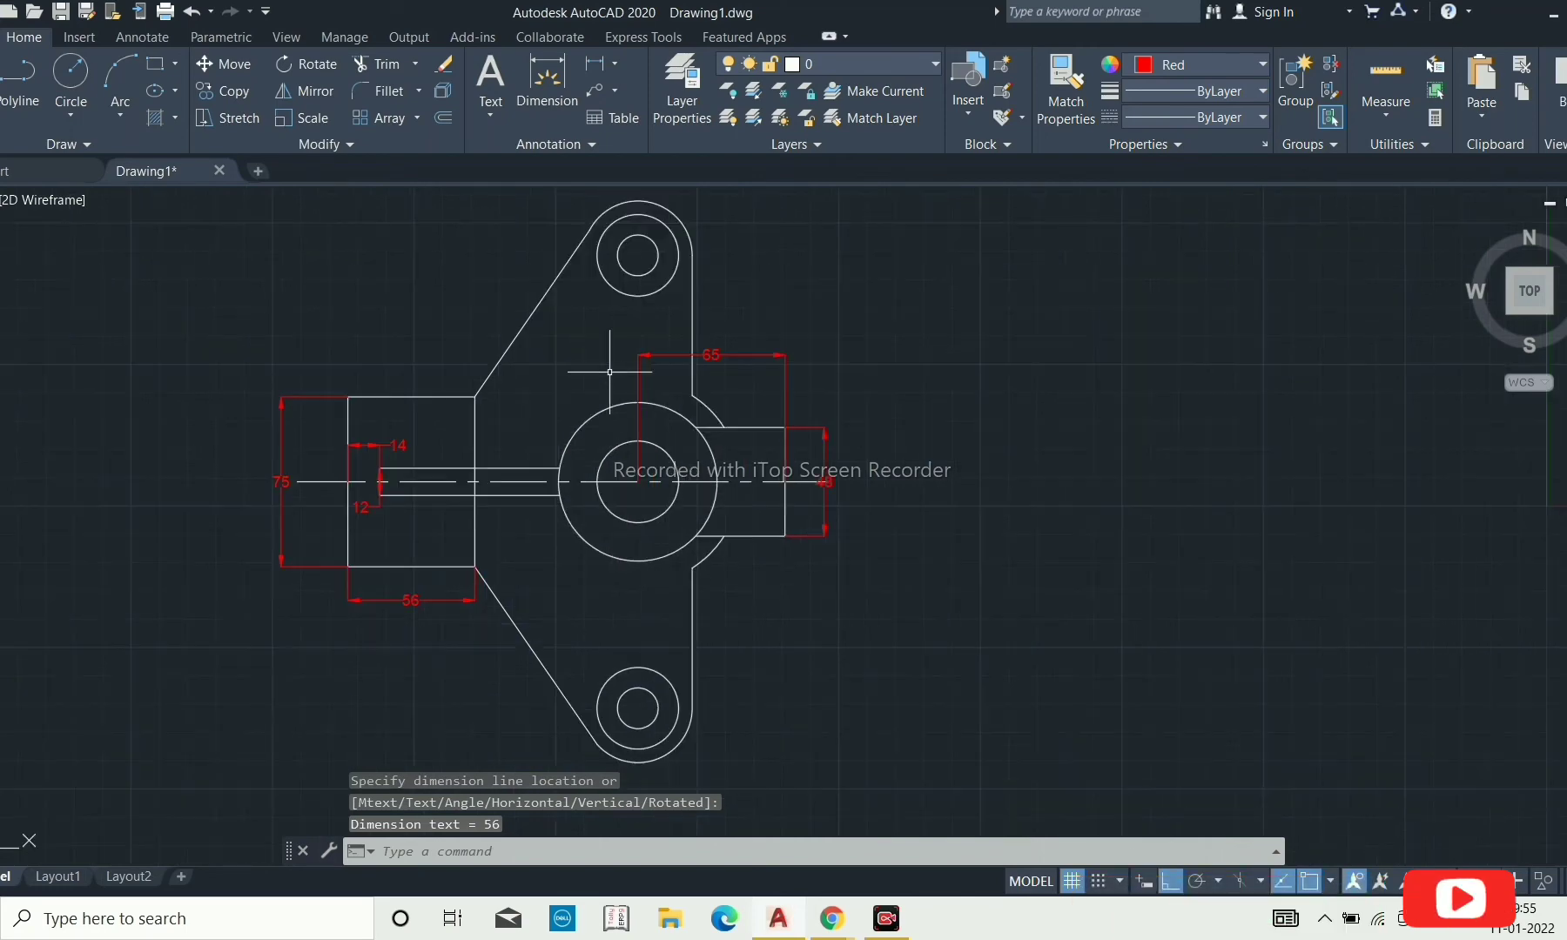
click(614, 63)
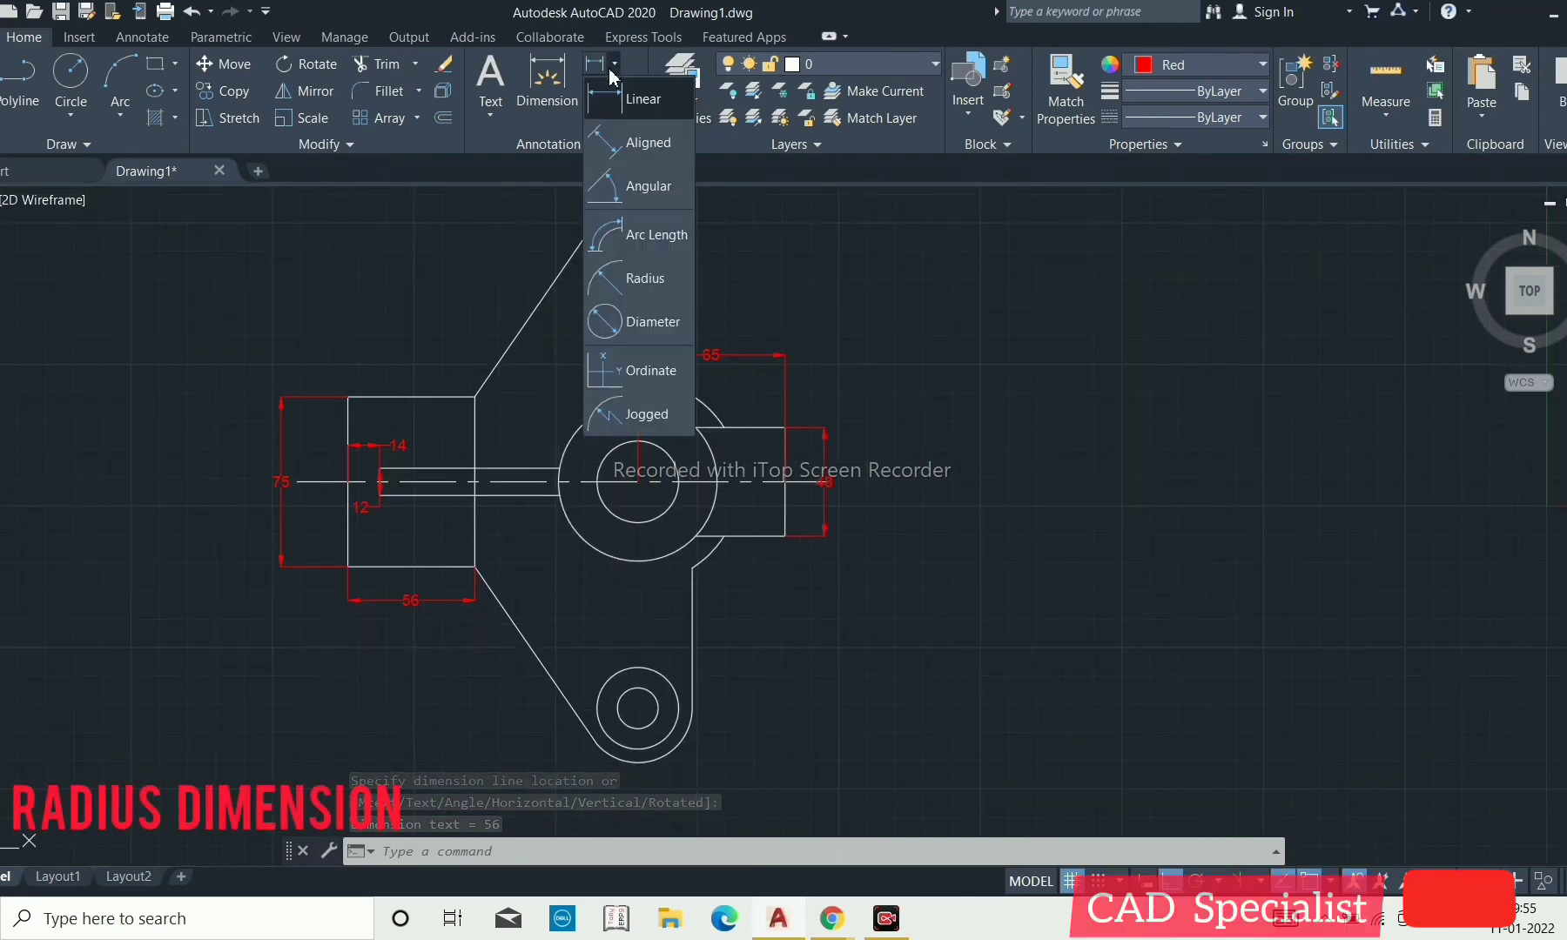
click(628, 295)
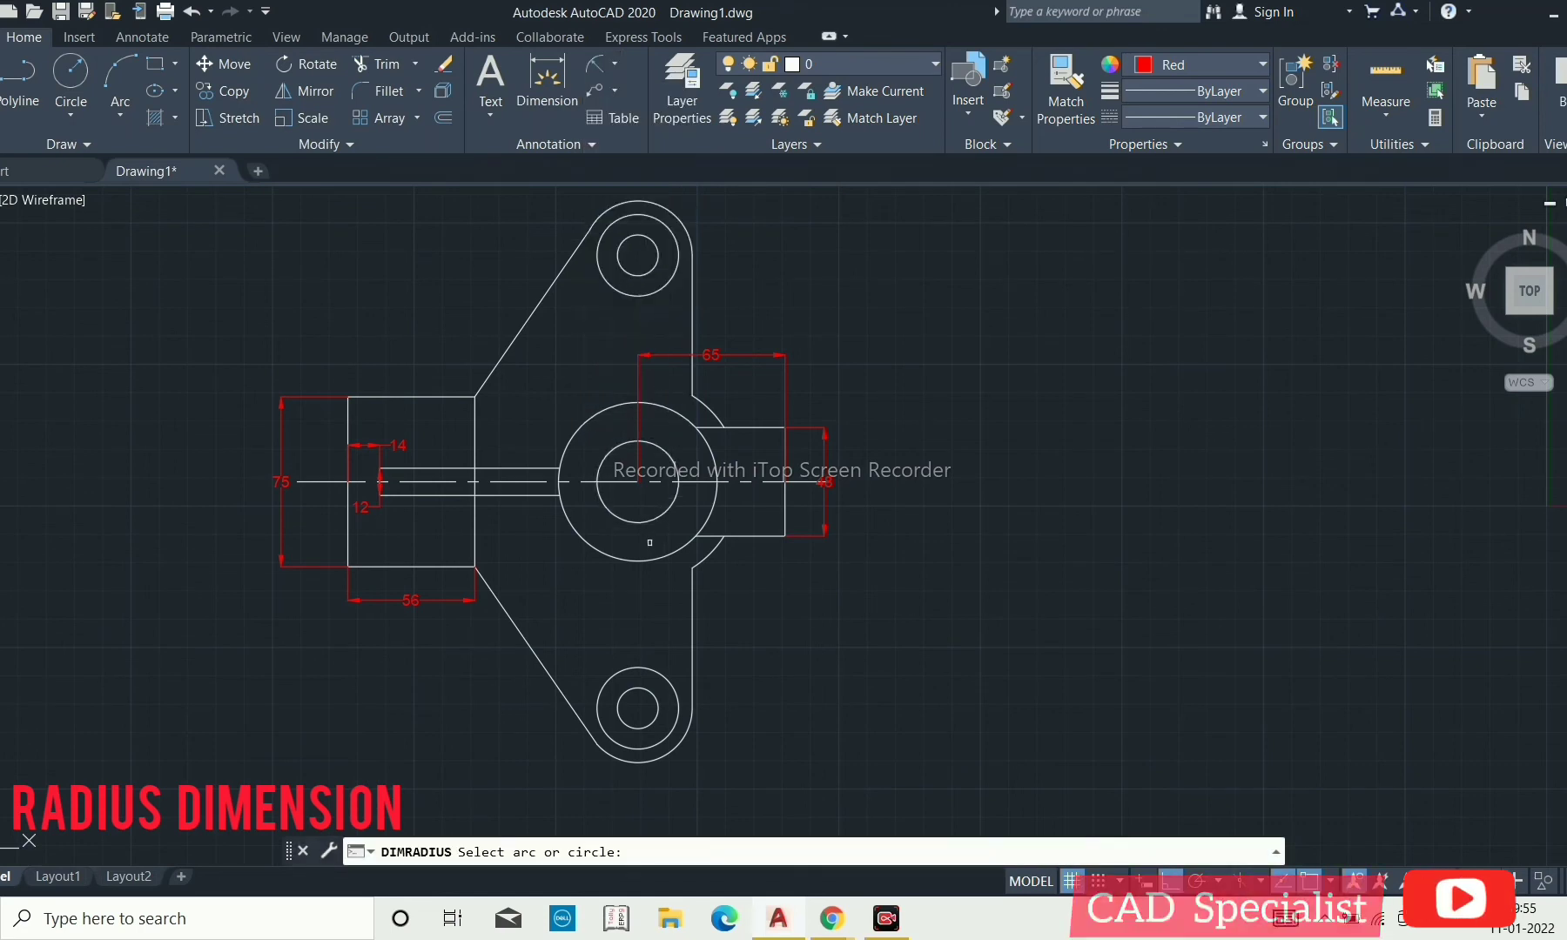
click(651, 746)
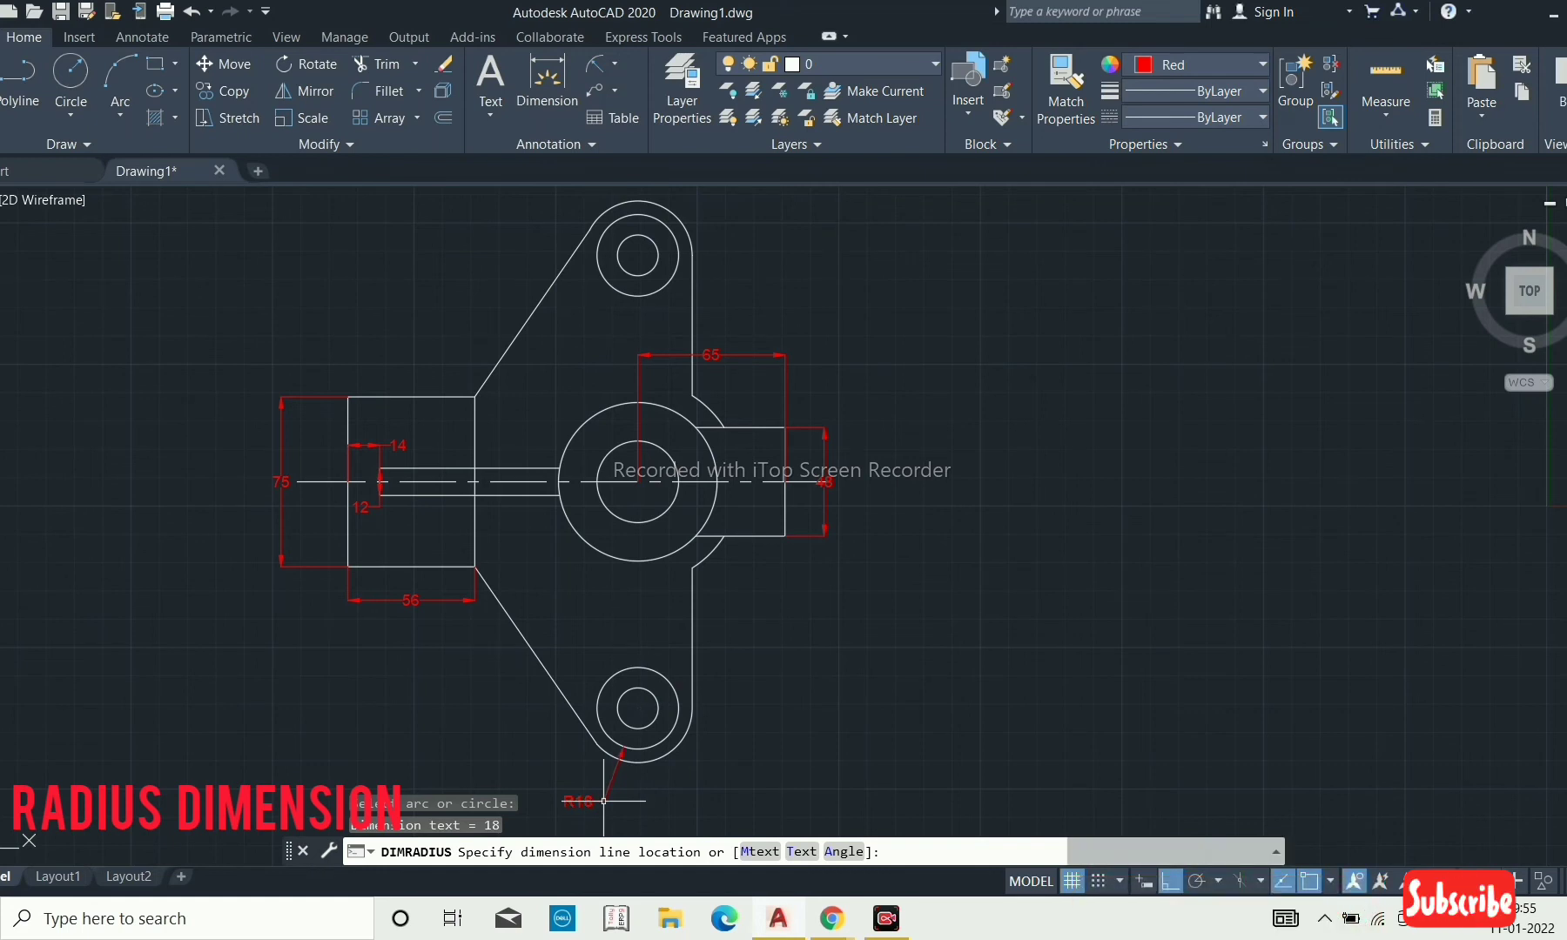
click(603, 801)
Add a radius dimension to the smaller circle at the lower arm's end, placed below and right of the arm.
key(Return)
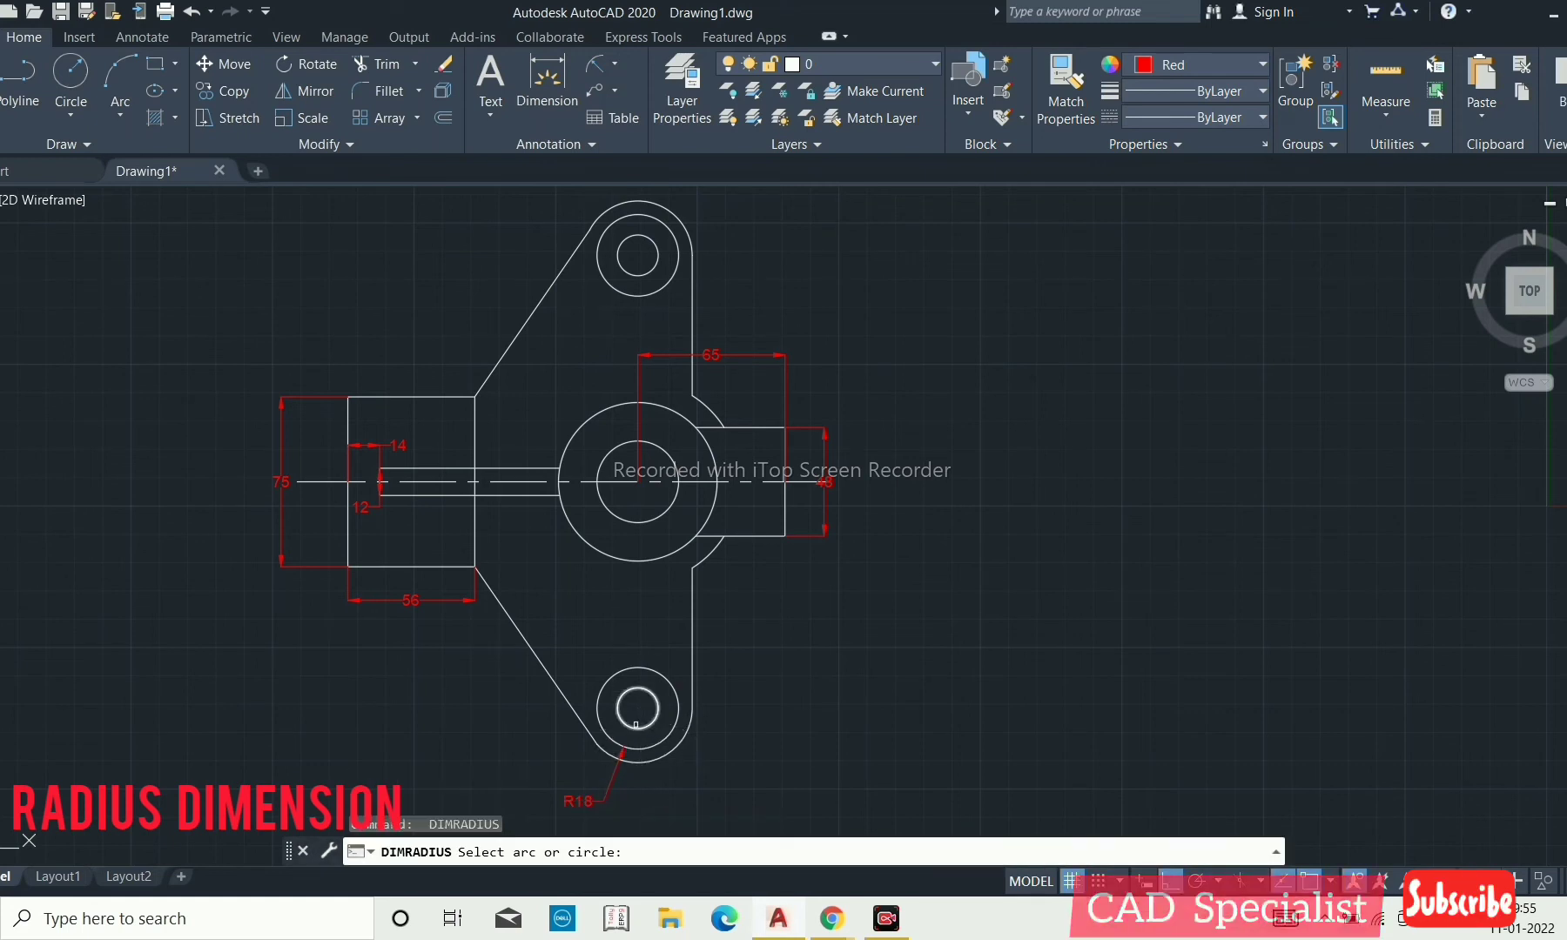
click(641, 726)
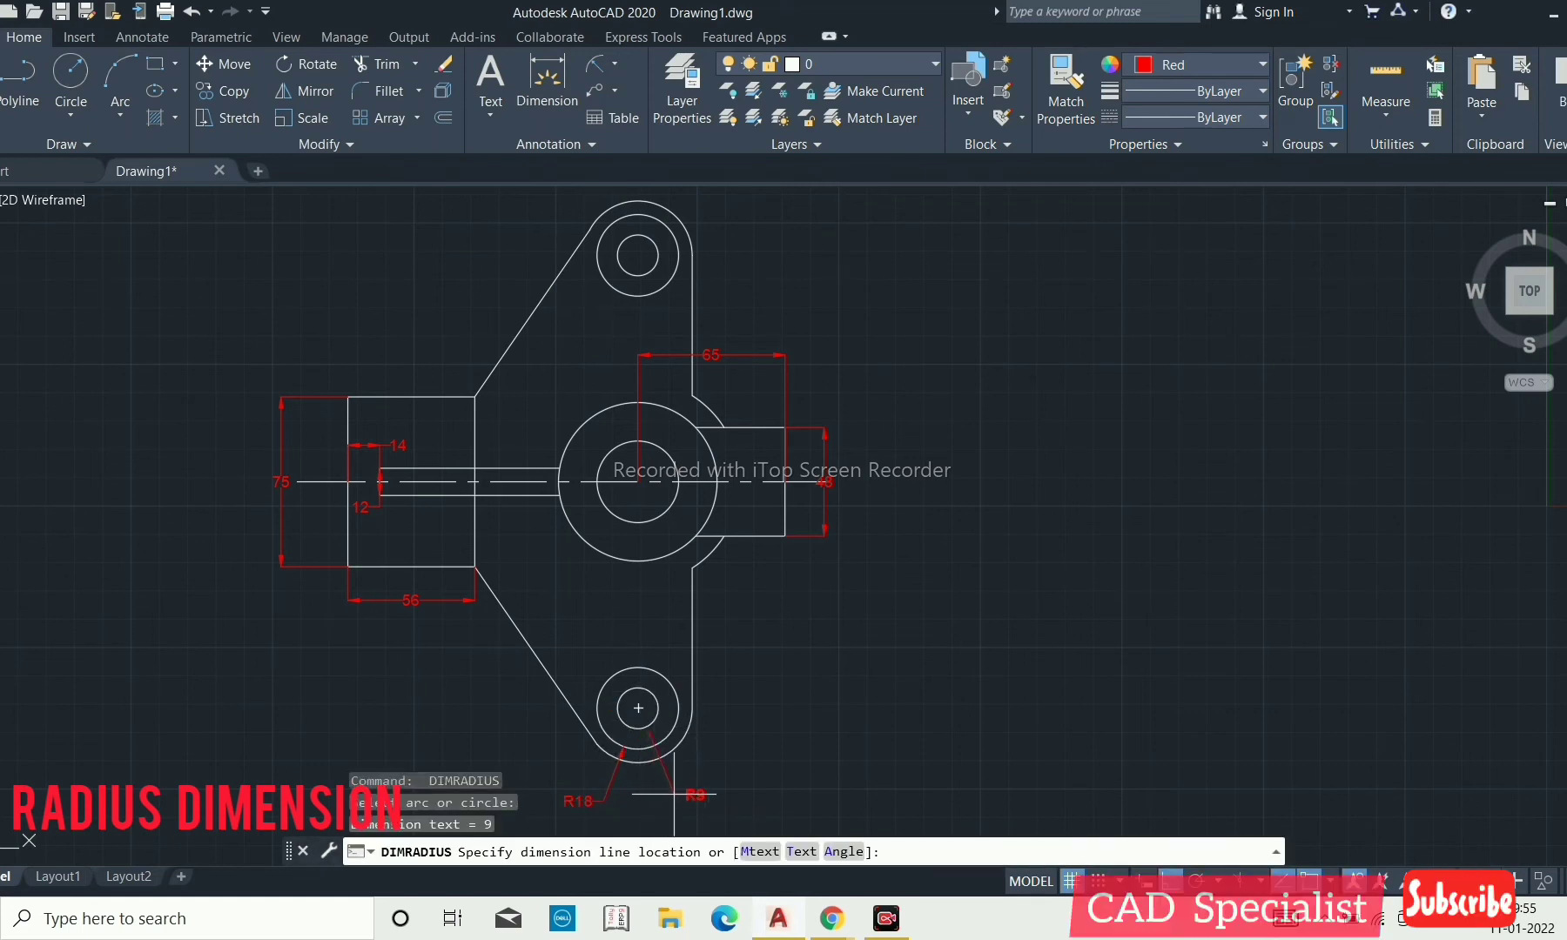
click(670, 792)
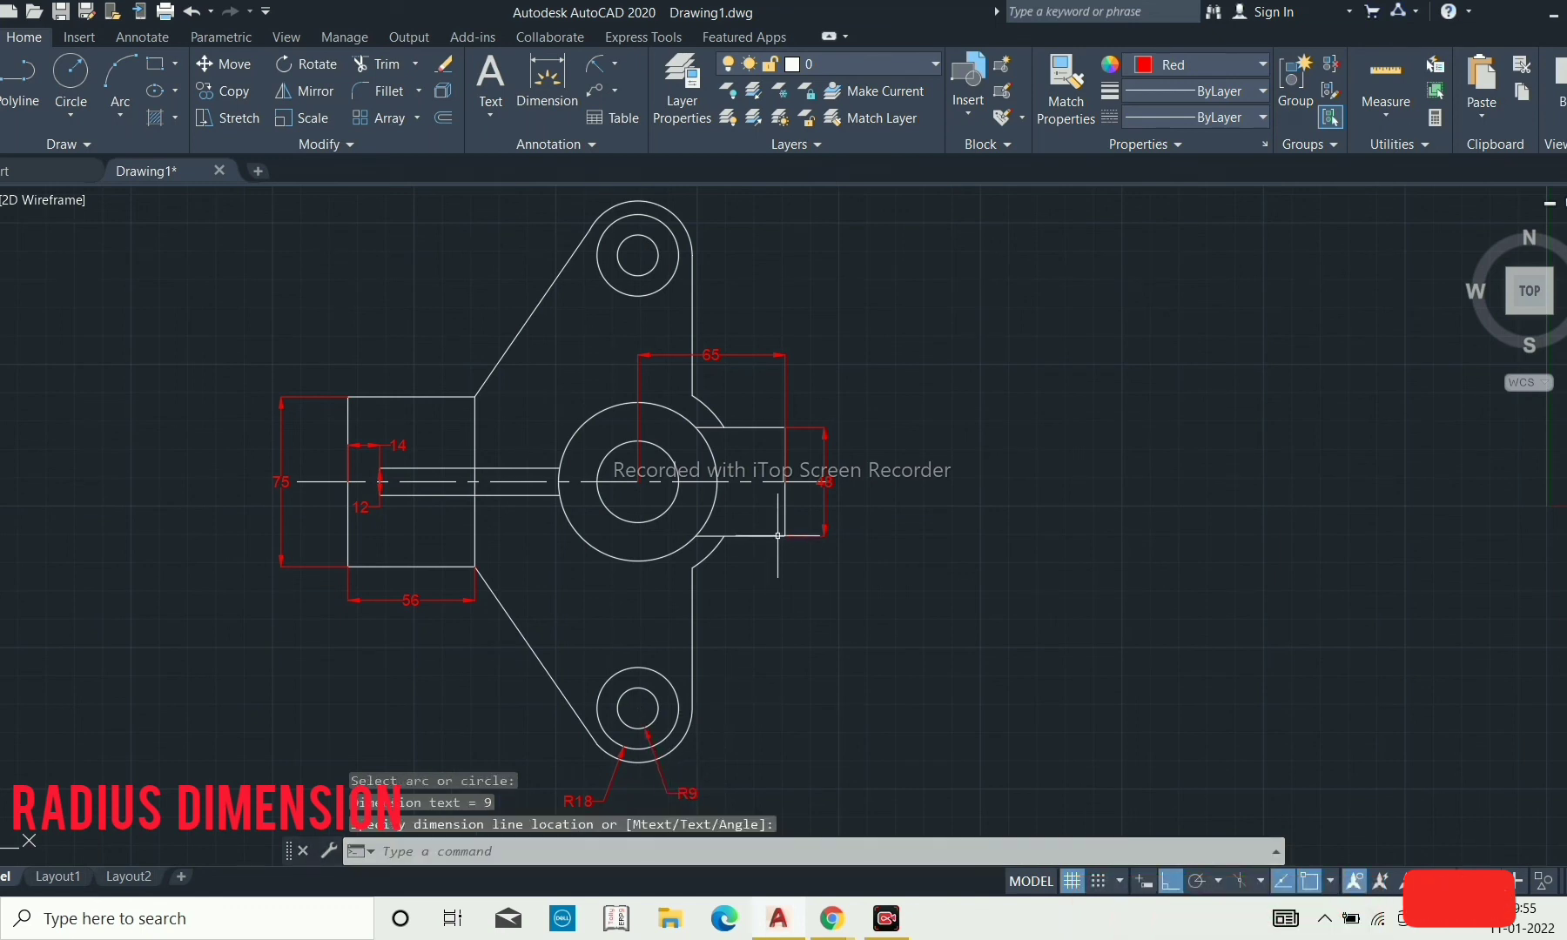
Add radius dimensions to the inner and outer central circles, placing both texts below and right of the circles.
key(Return)
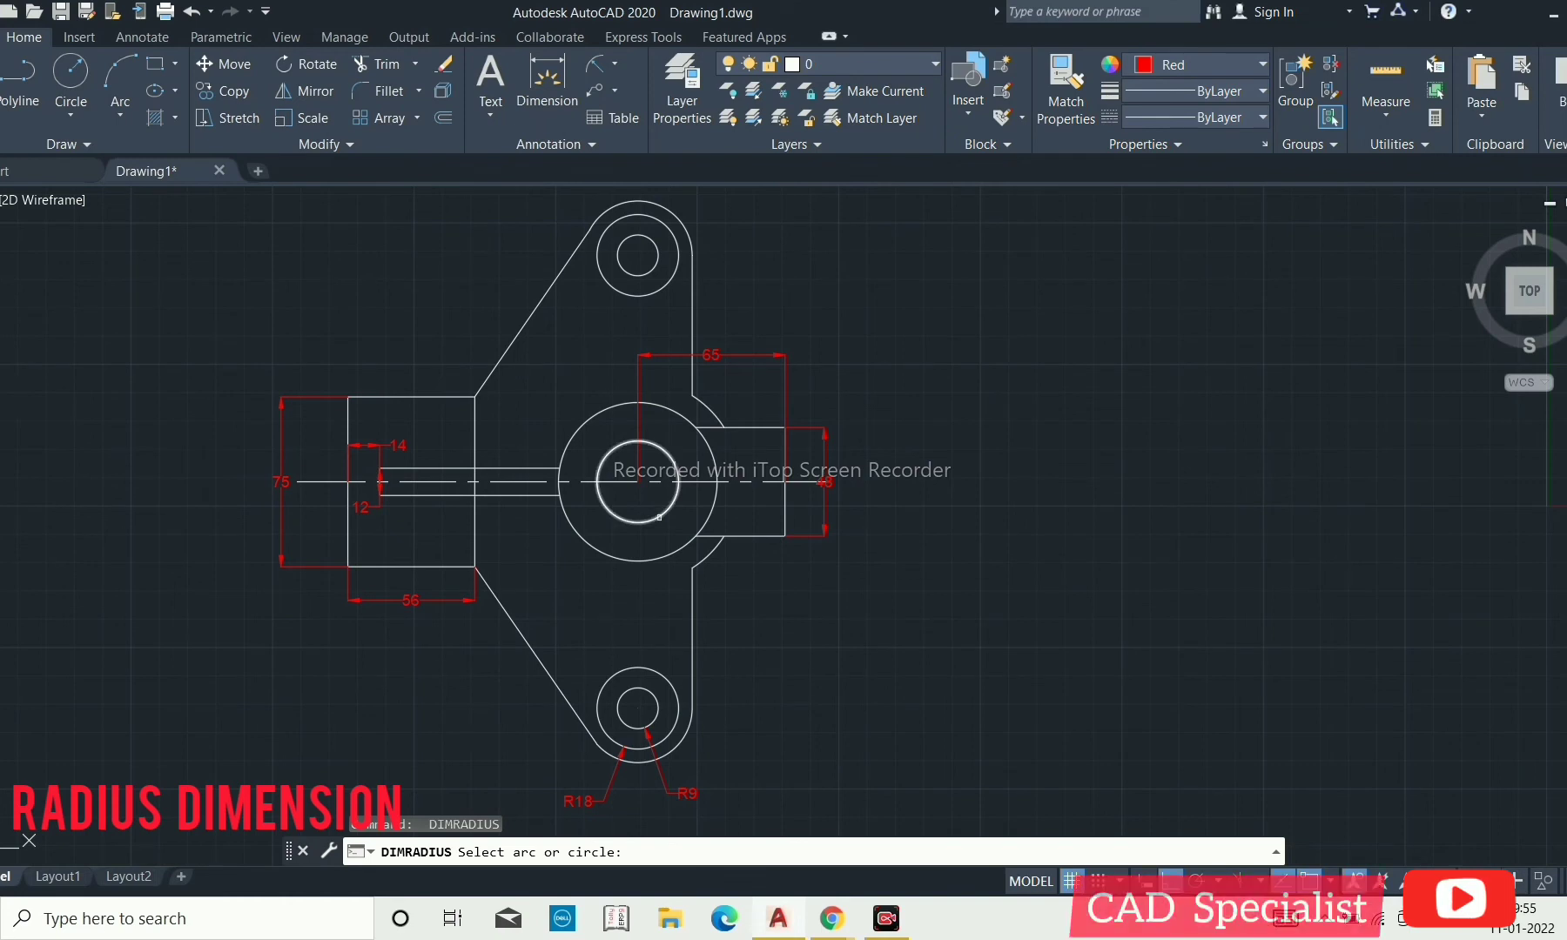
click(659, 511)
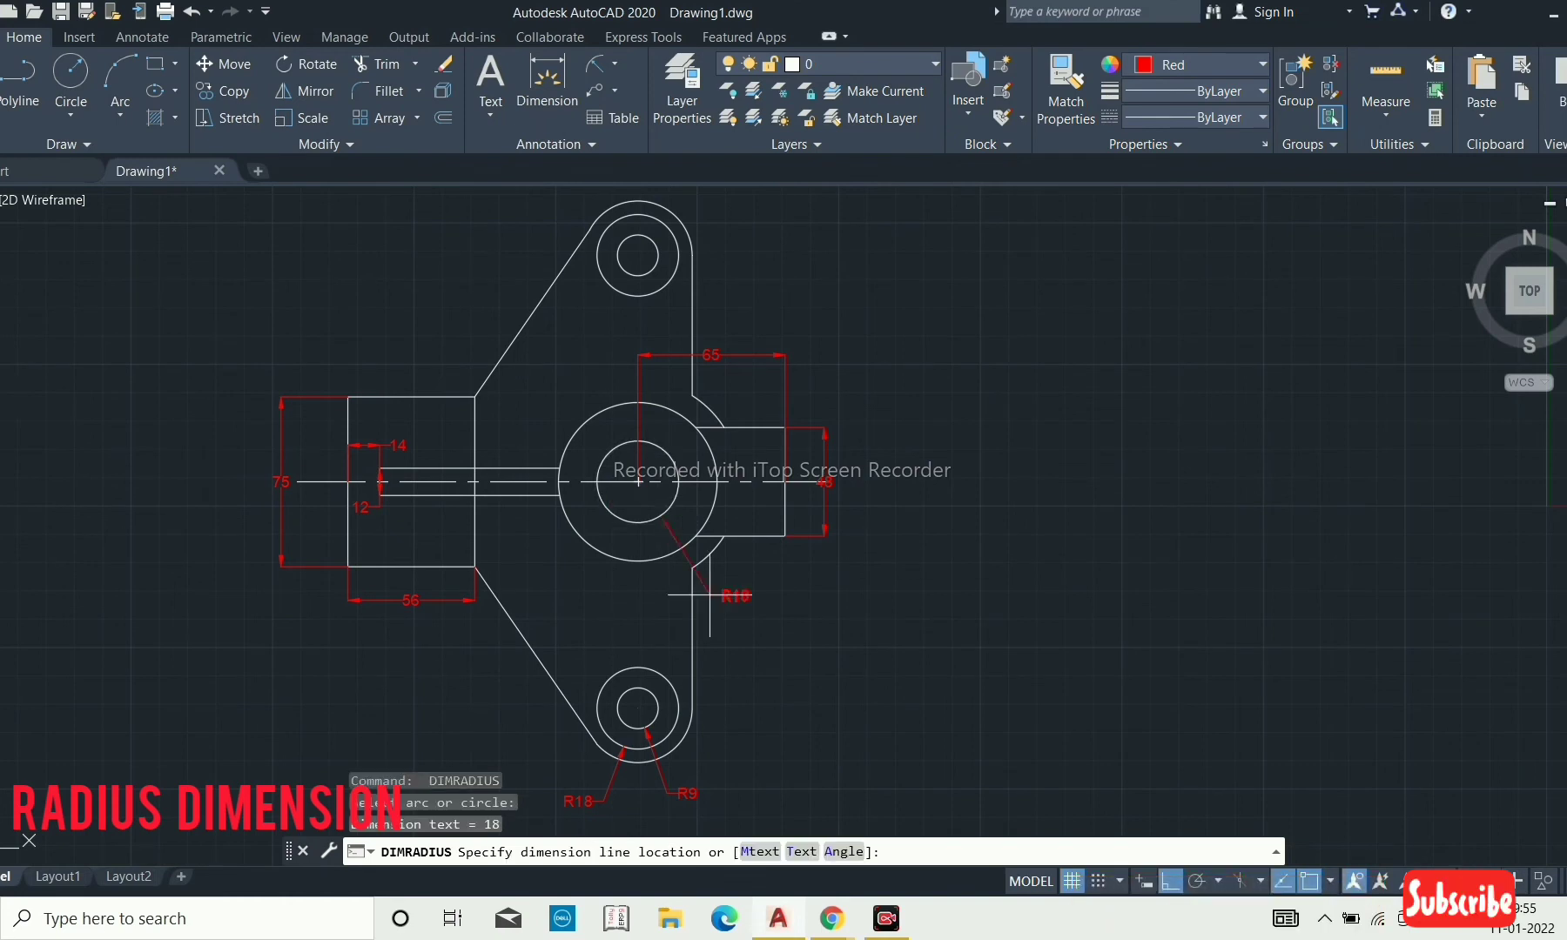
click(735, 632)
key(Return)
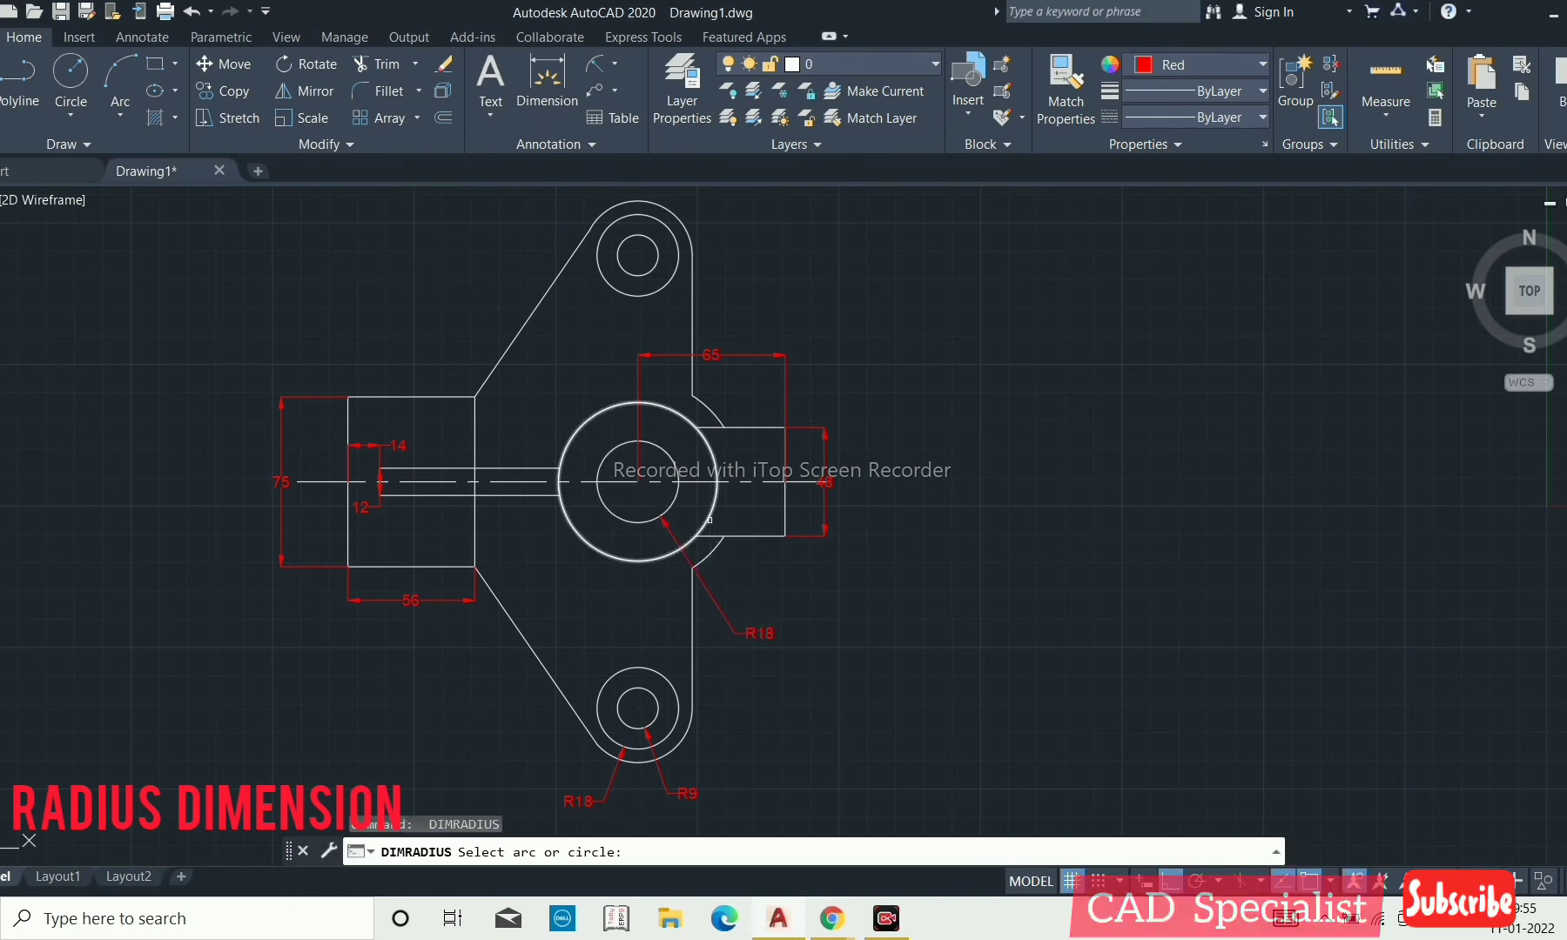
click(709, 520)
click(780, 595)
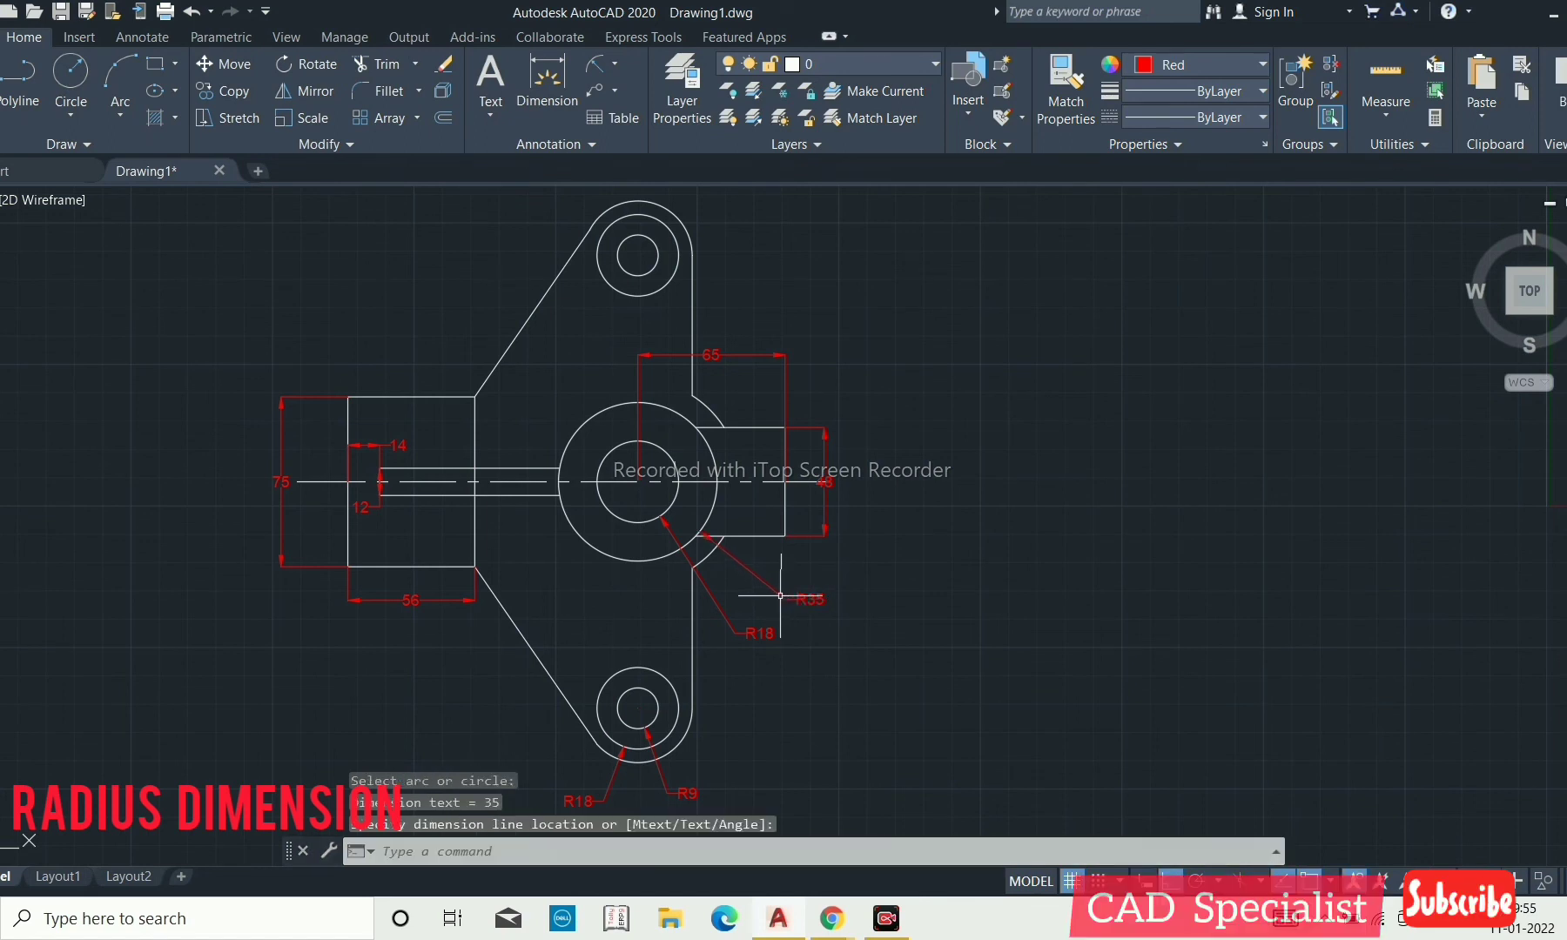
Add a radius dimension to the short arc between the right-hand rectangle and the lower arm, placed below the central circles.
key(Return)
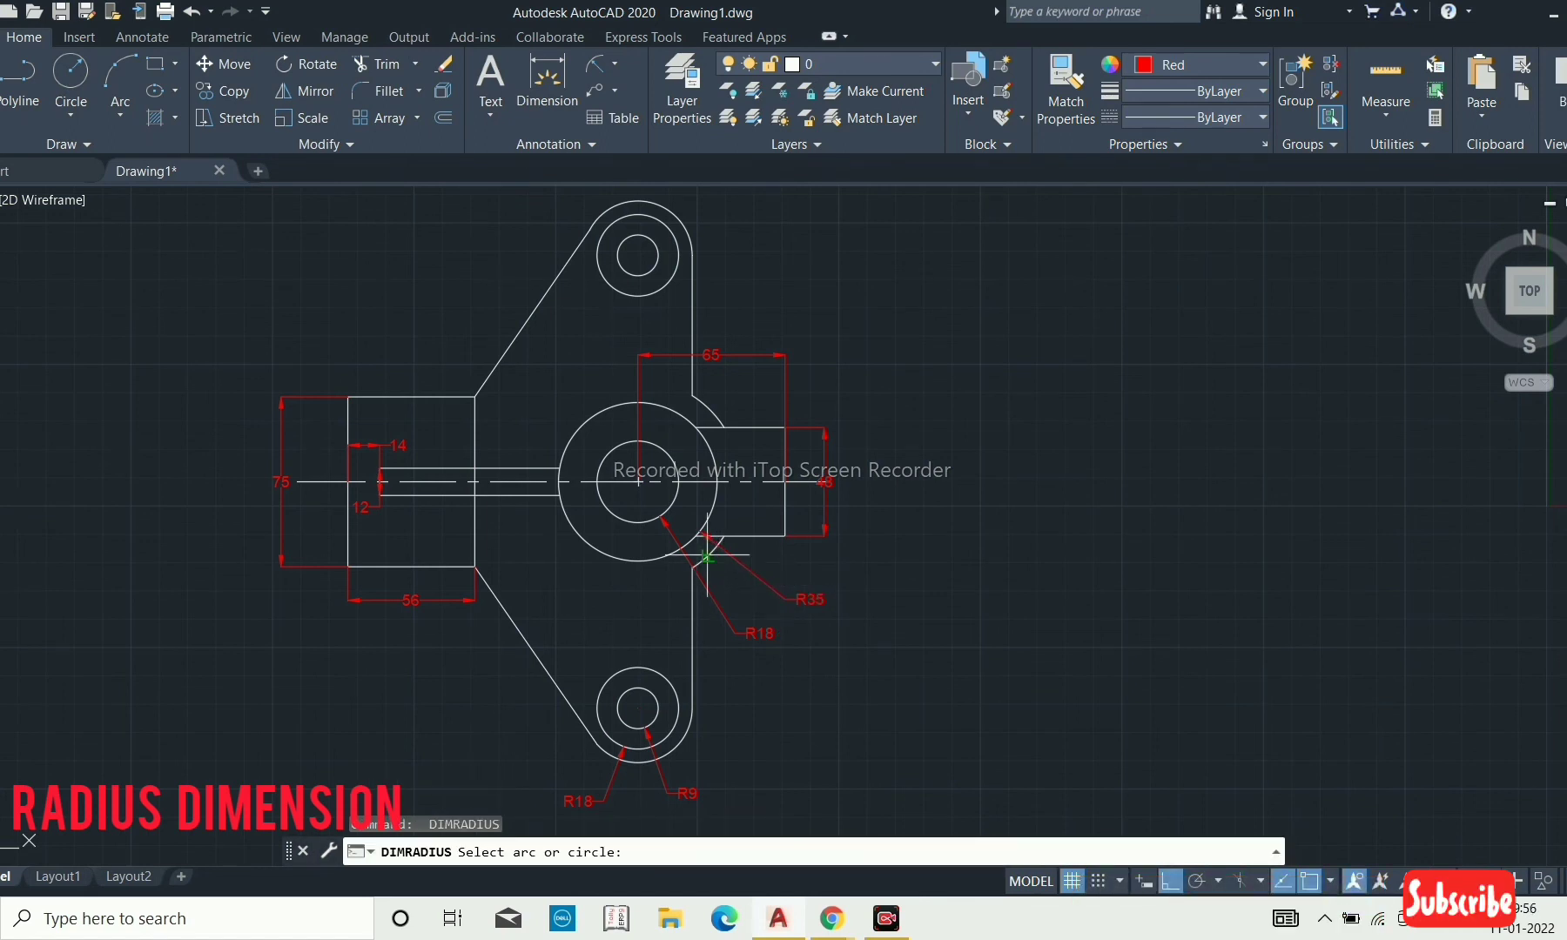
click(707, 554)
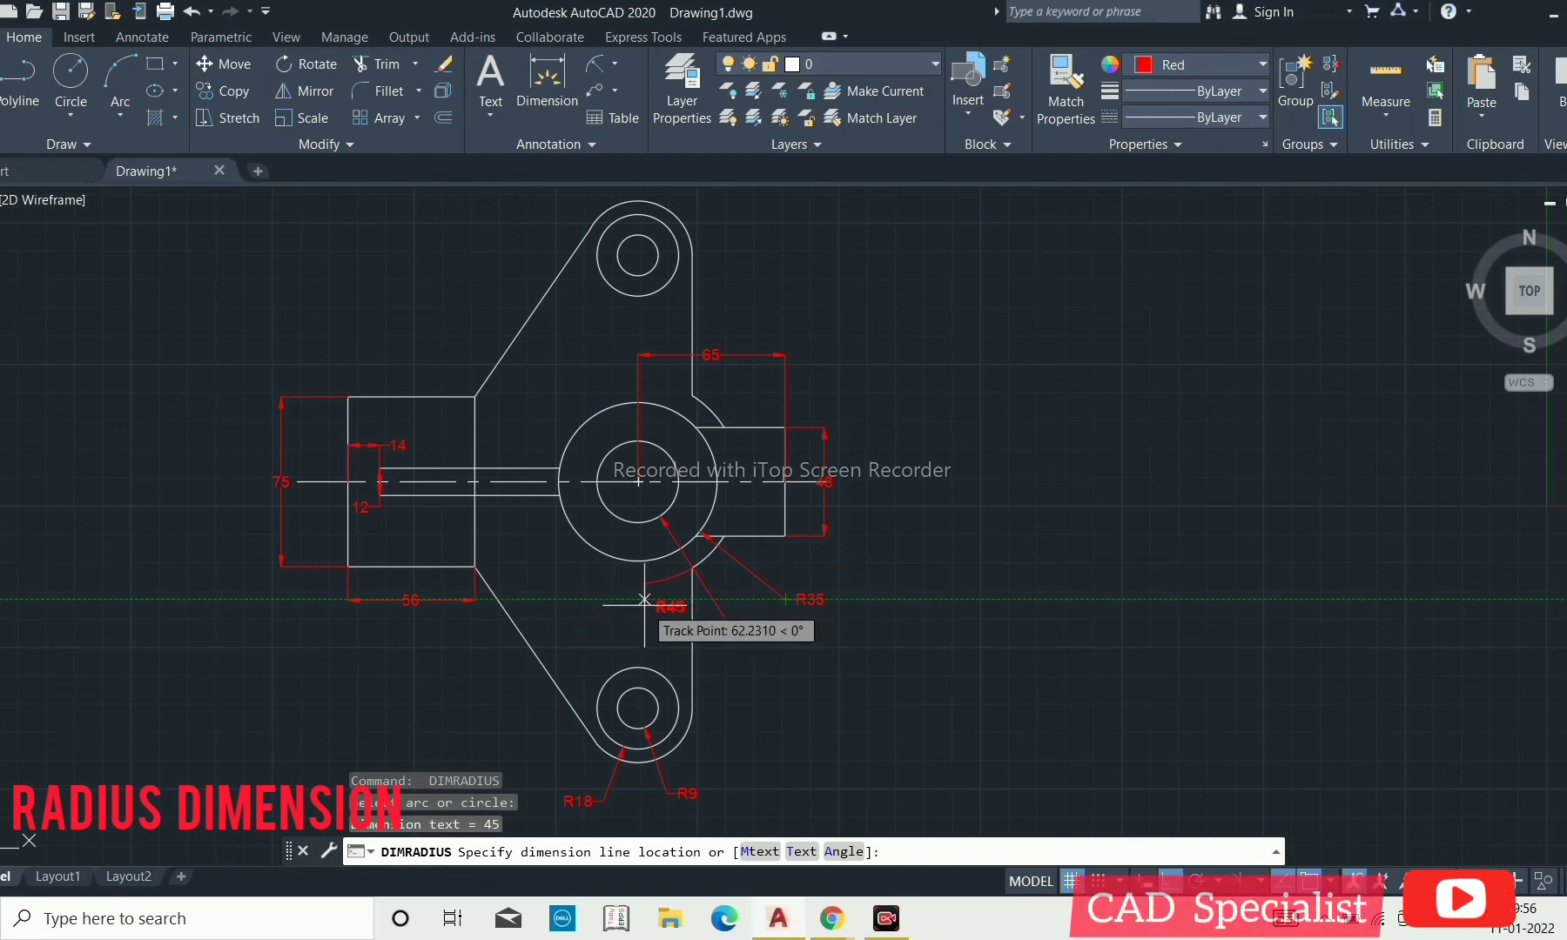
click(644, 605)
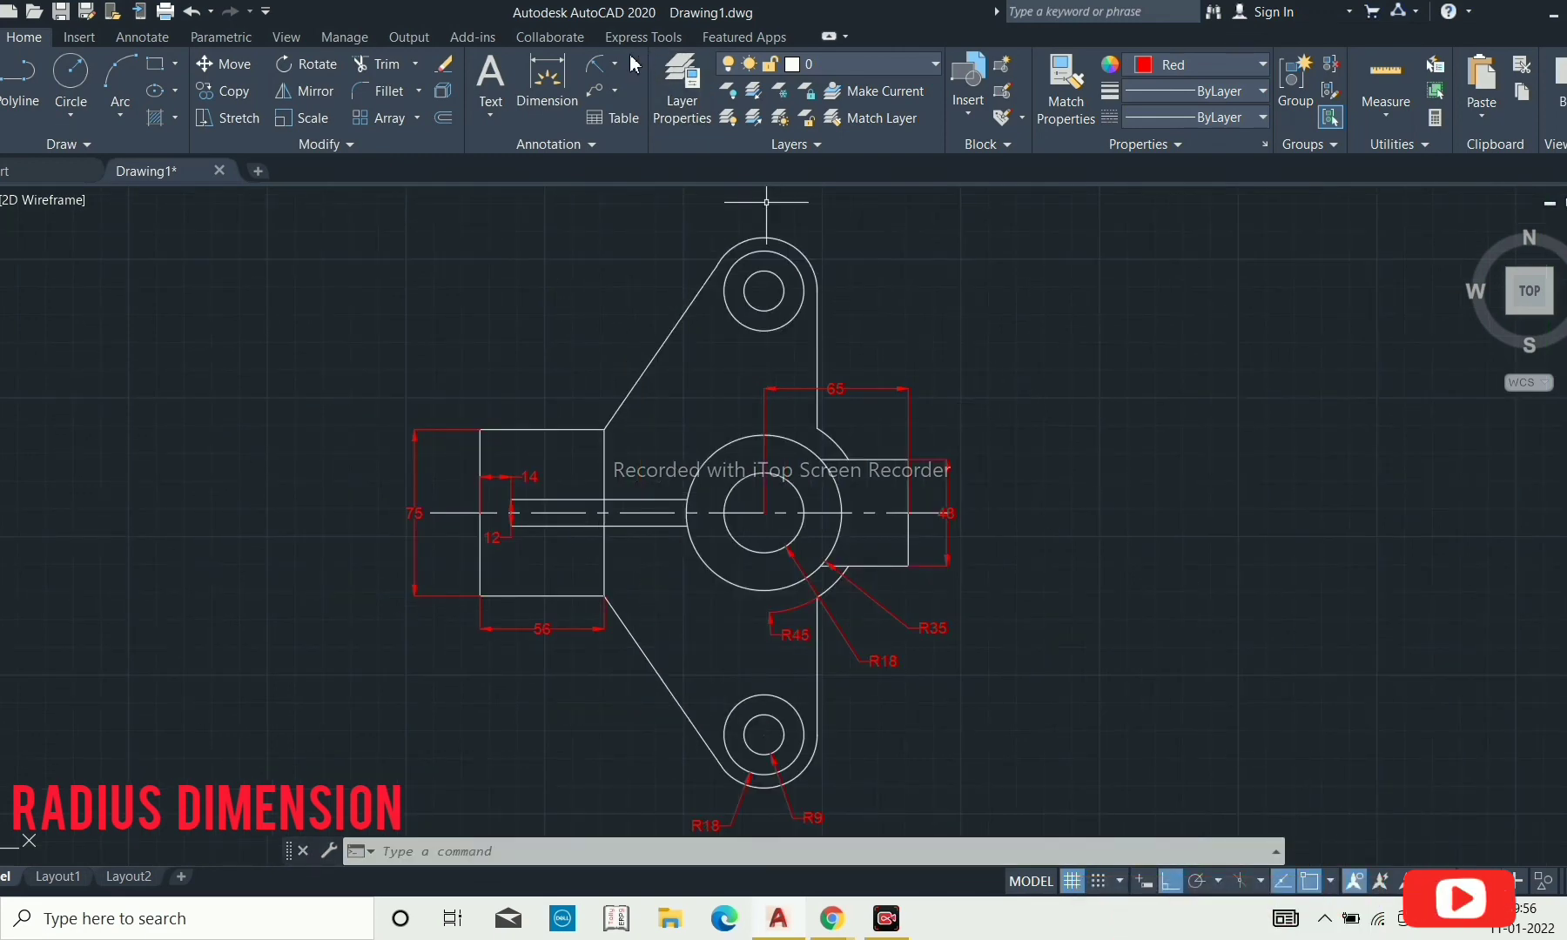
Add a radius dimension to the outer rounded end of the upper arm, placed above and right of it.
click(596, 65)
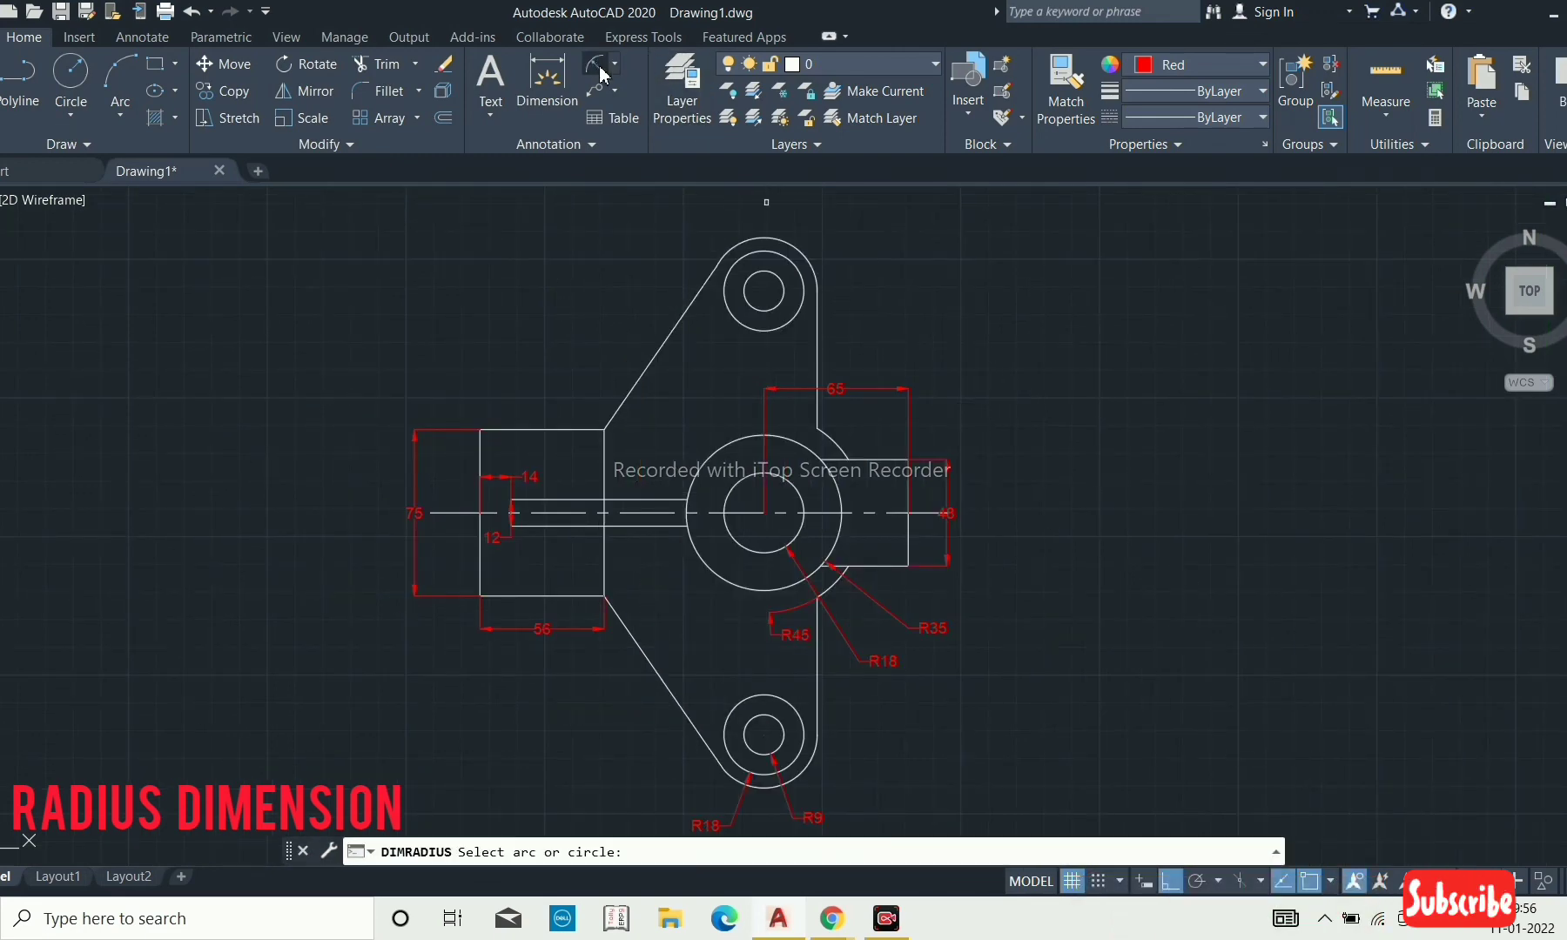
click(767, 247)
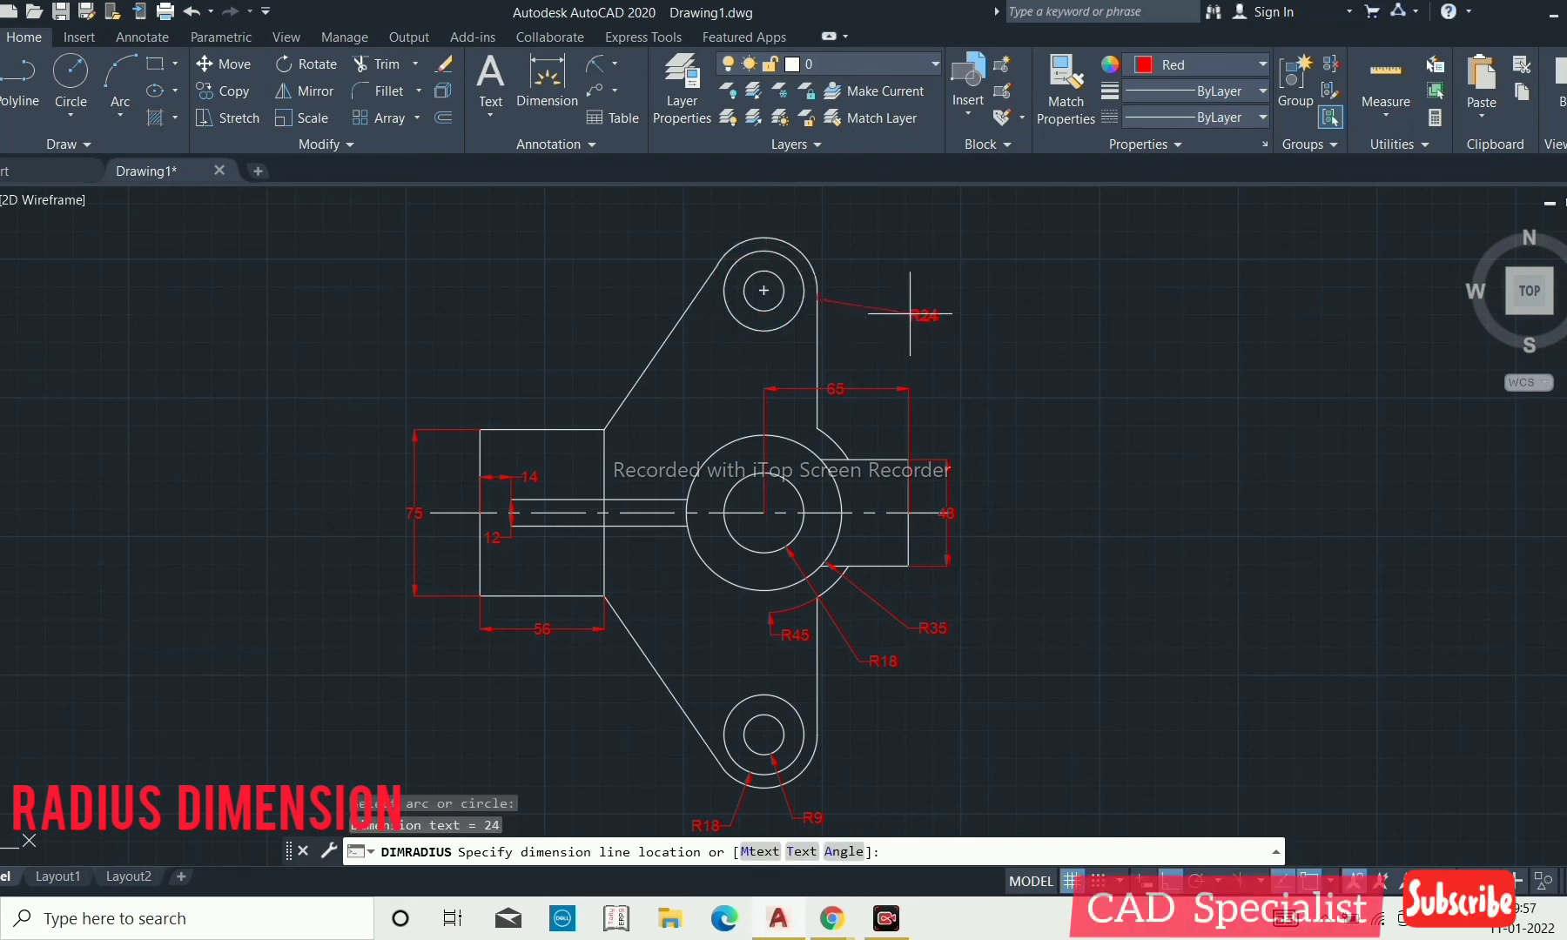
click(854, 250)
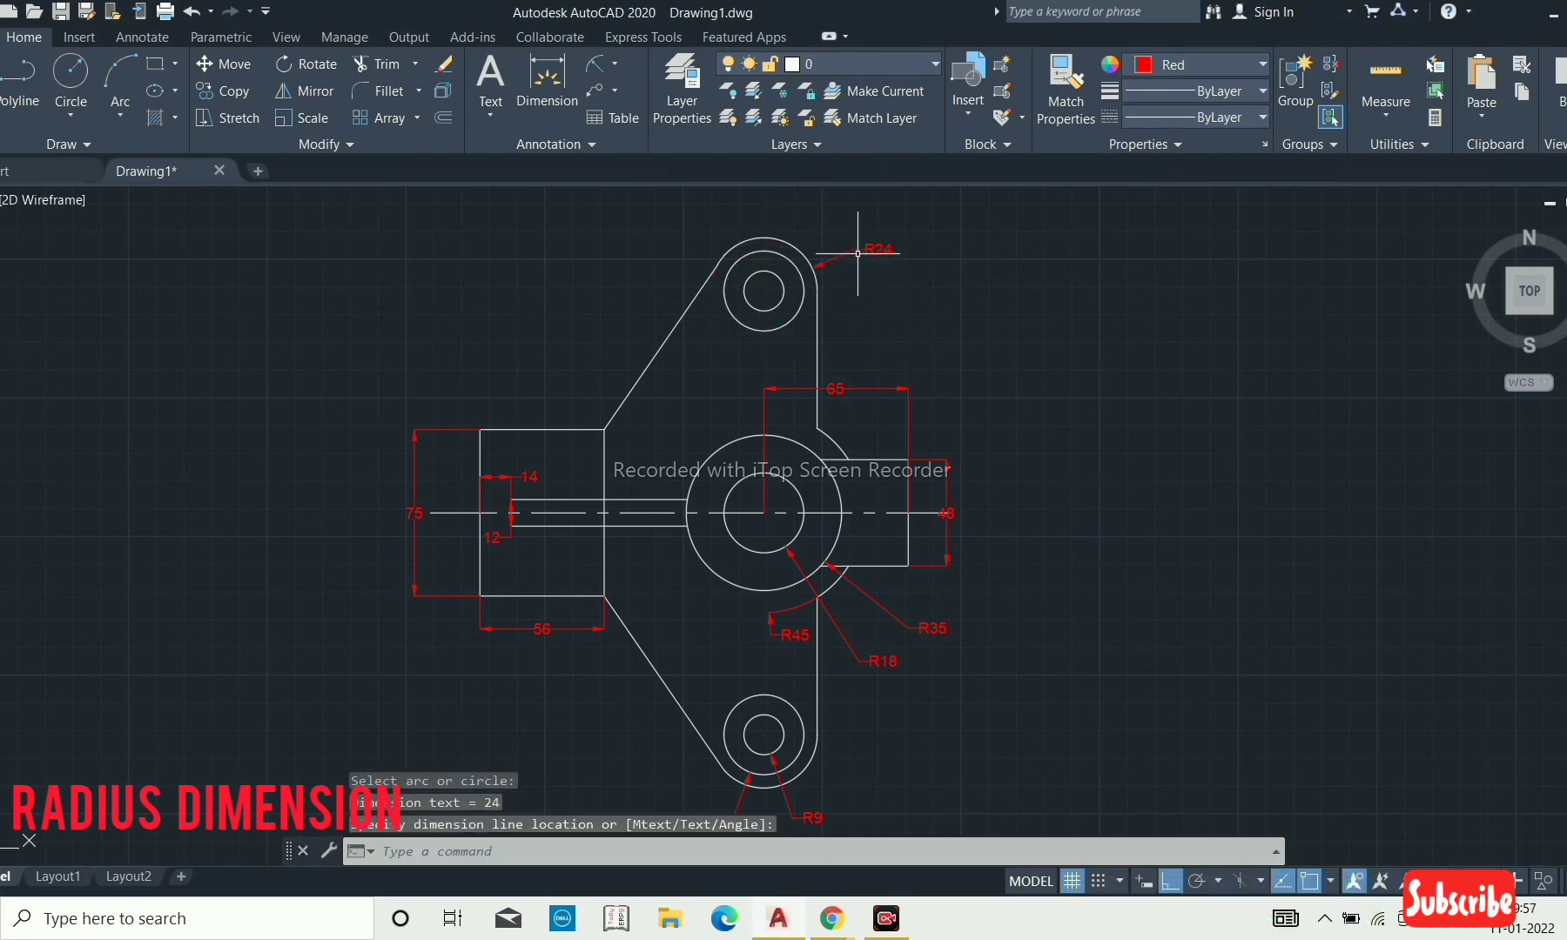
scroll(854, 244, down, 2)
scroll(853, 244, up, 2)
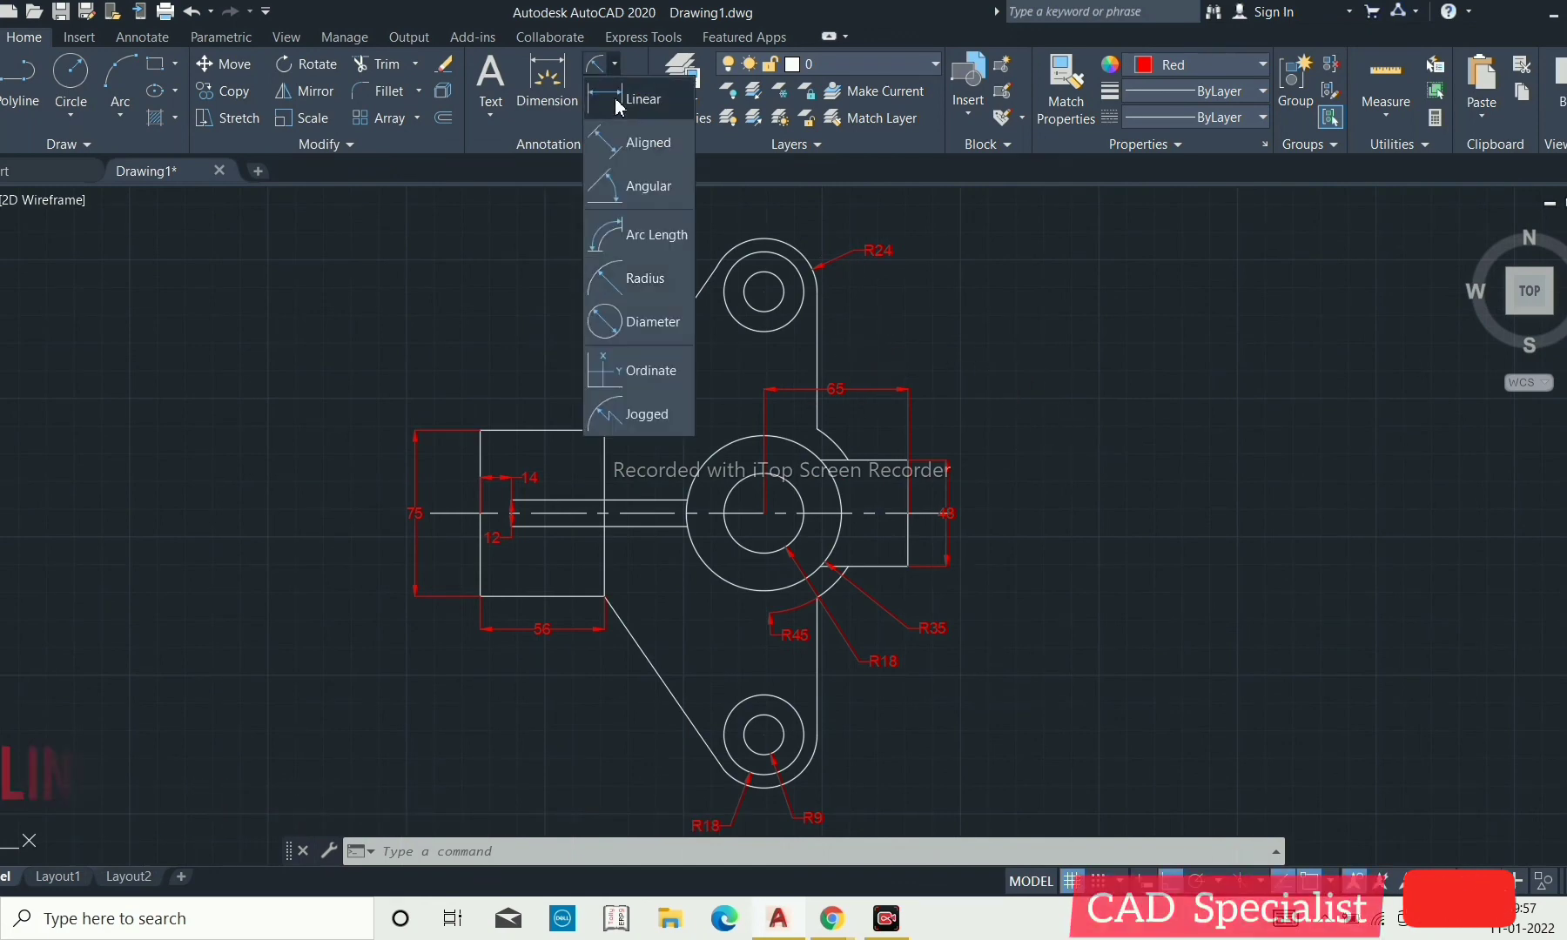
Add a horizontal linear dimension from the midpoint of the left rectangle's top edge to the central circles' center, placed above the upper arm.
click(642, 99)
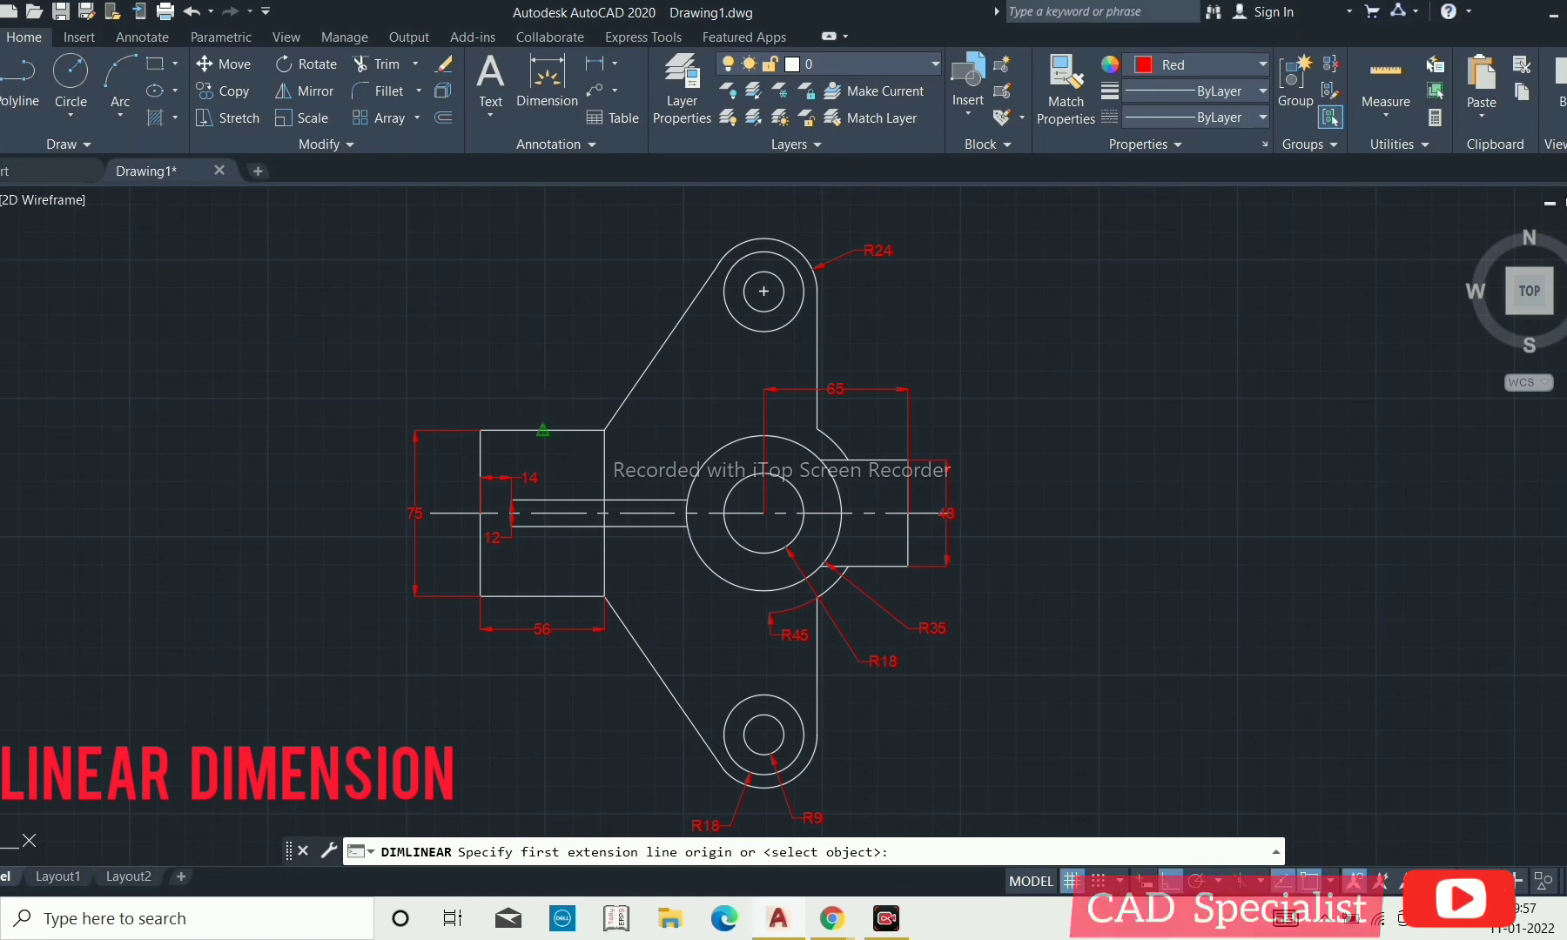
click(543, 429)
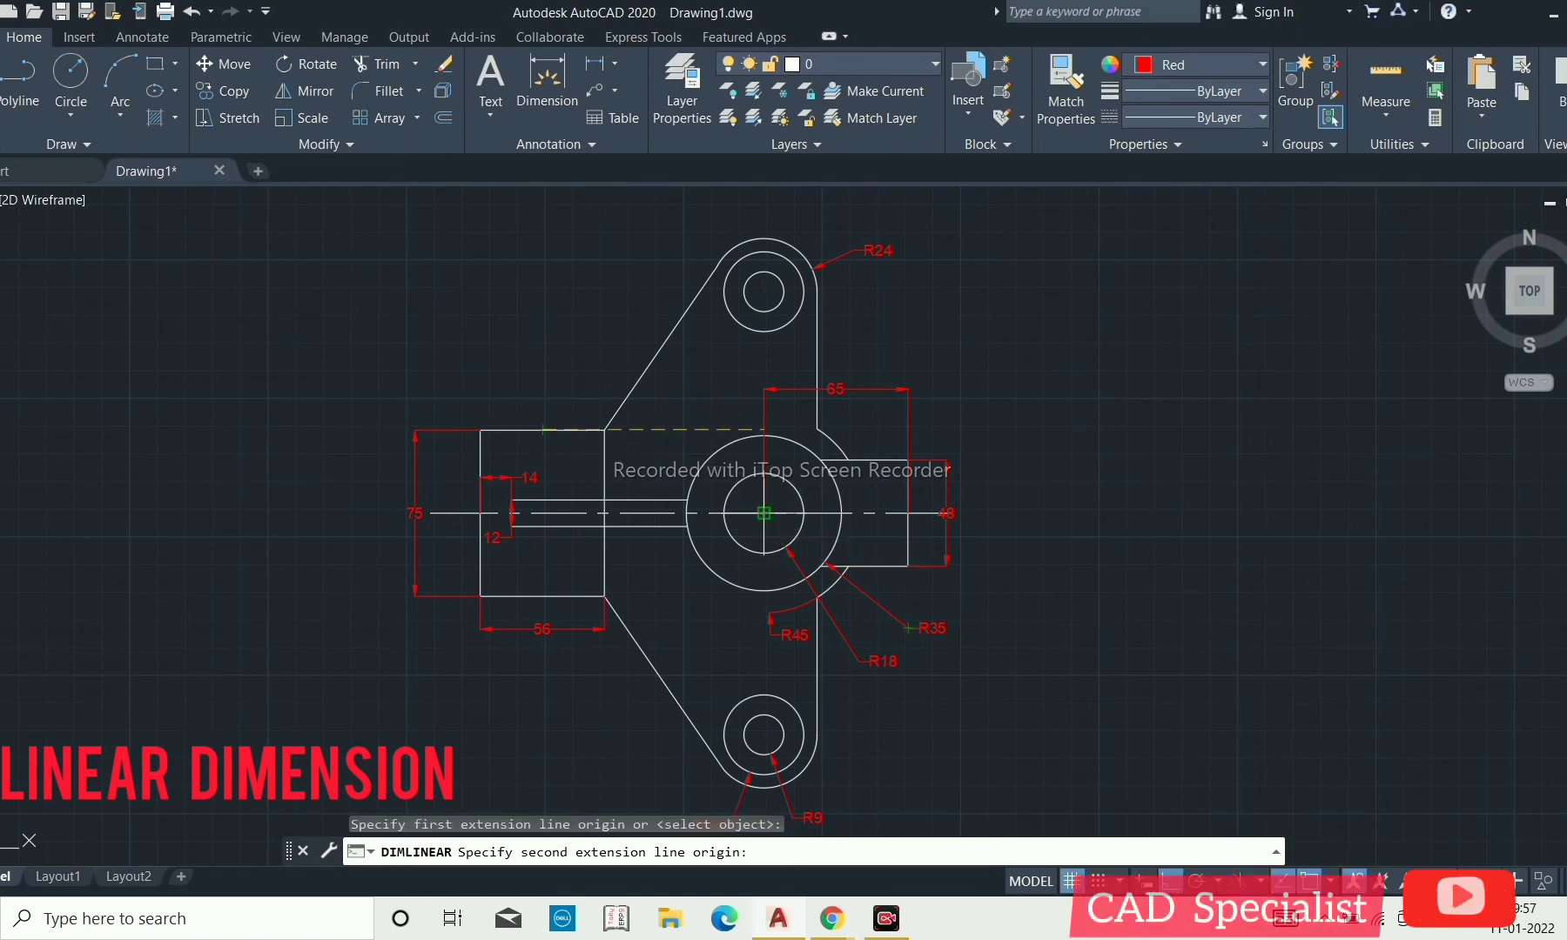
click(763, 512)
scroll(717, 383, down, 2)
scroll(717, 279, up, 2)
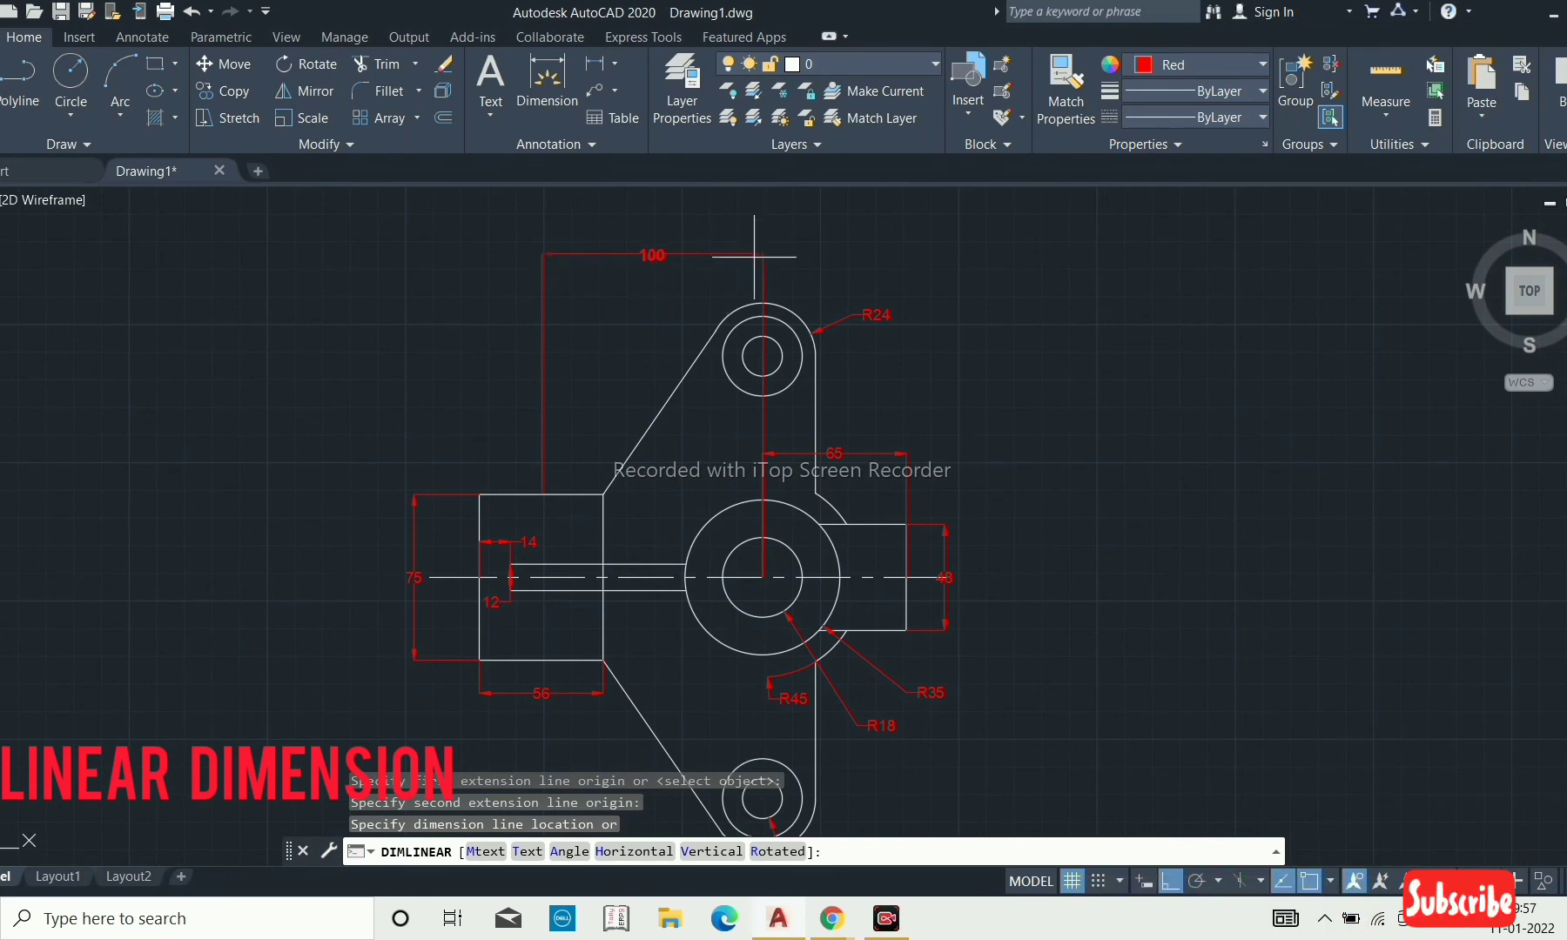
click(752, 266)
scroll(815, 220, down, 2)
scroll(815, 220, up, 2)
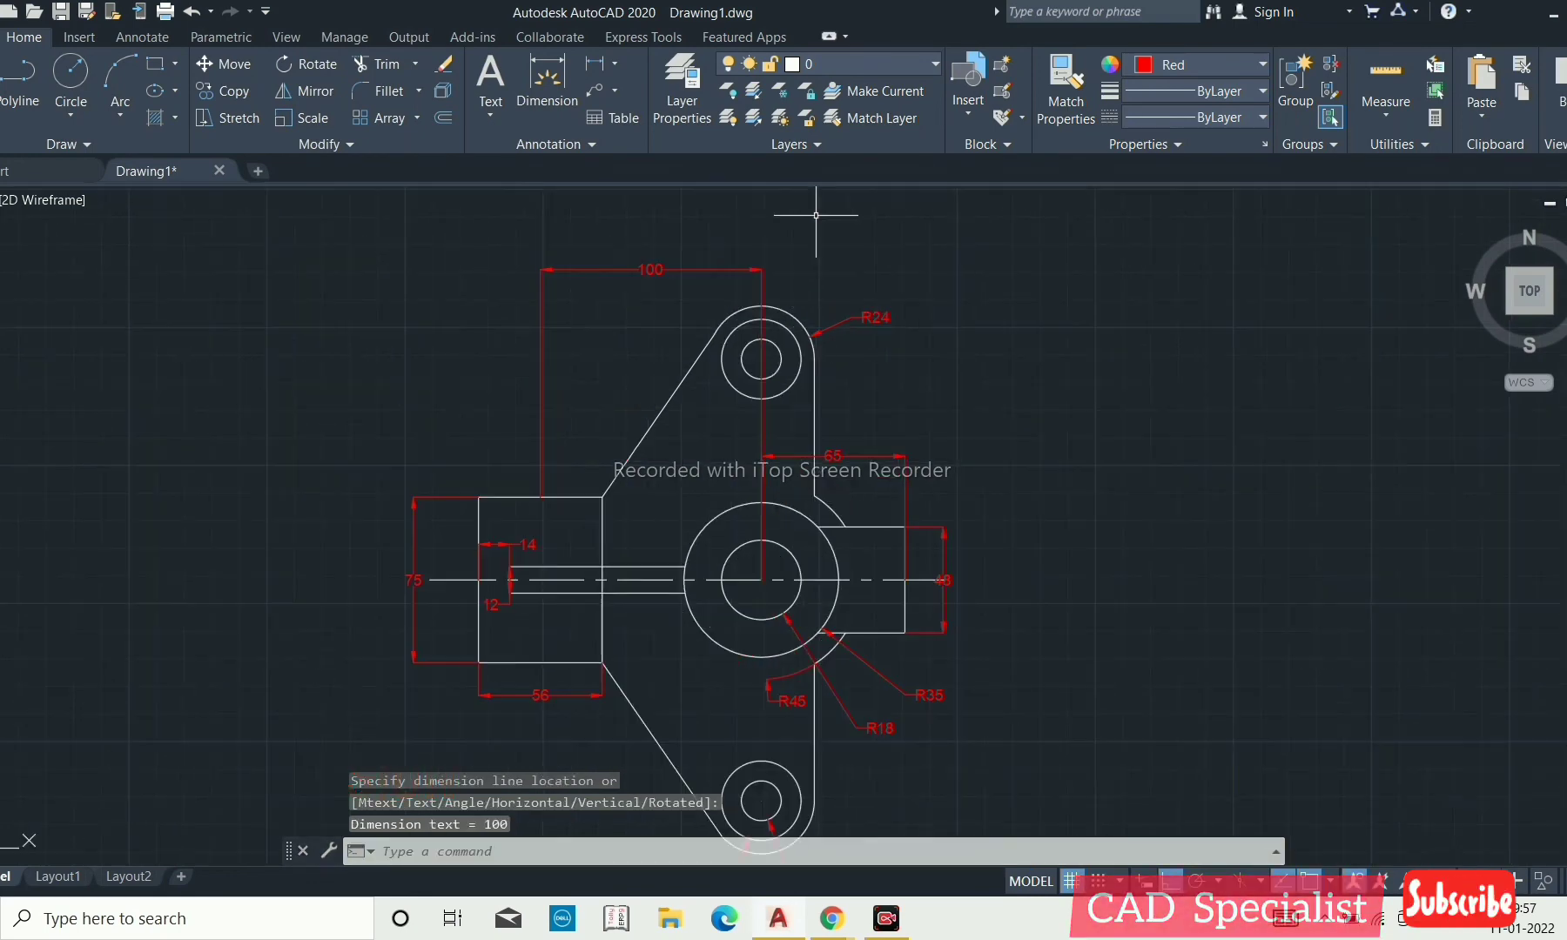
scroll(838, 243, down, 3)
scroll(869, 274, up, 2)
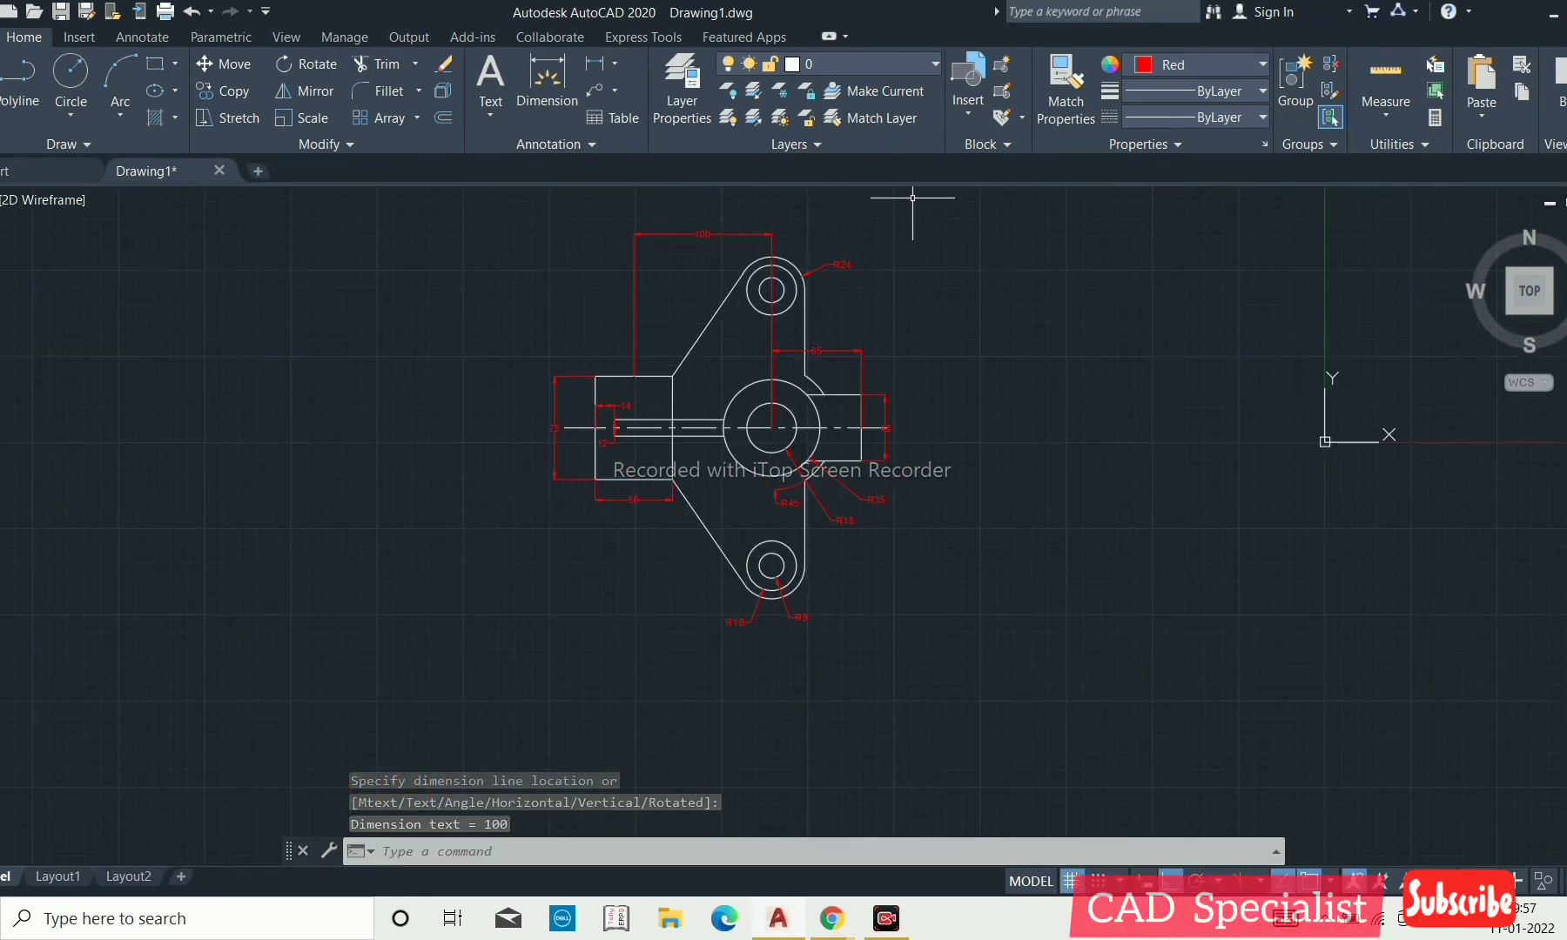
scroll(870, 204, up, 2)
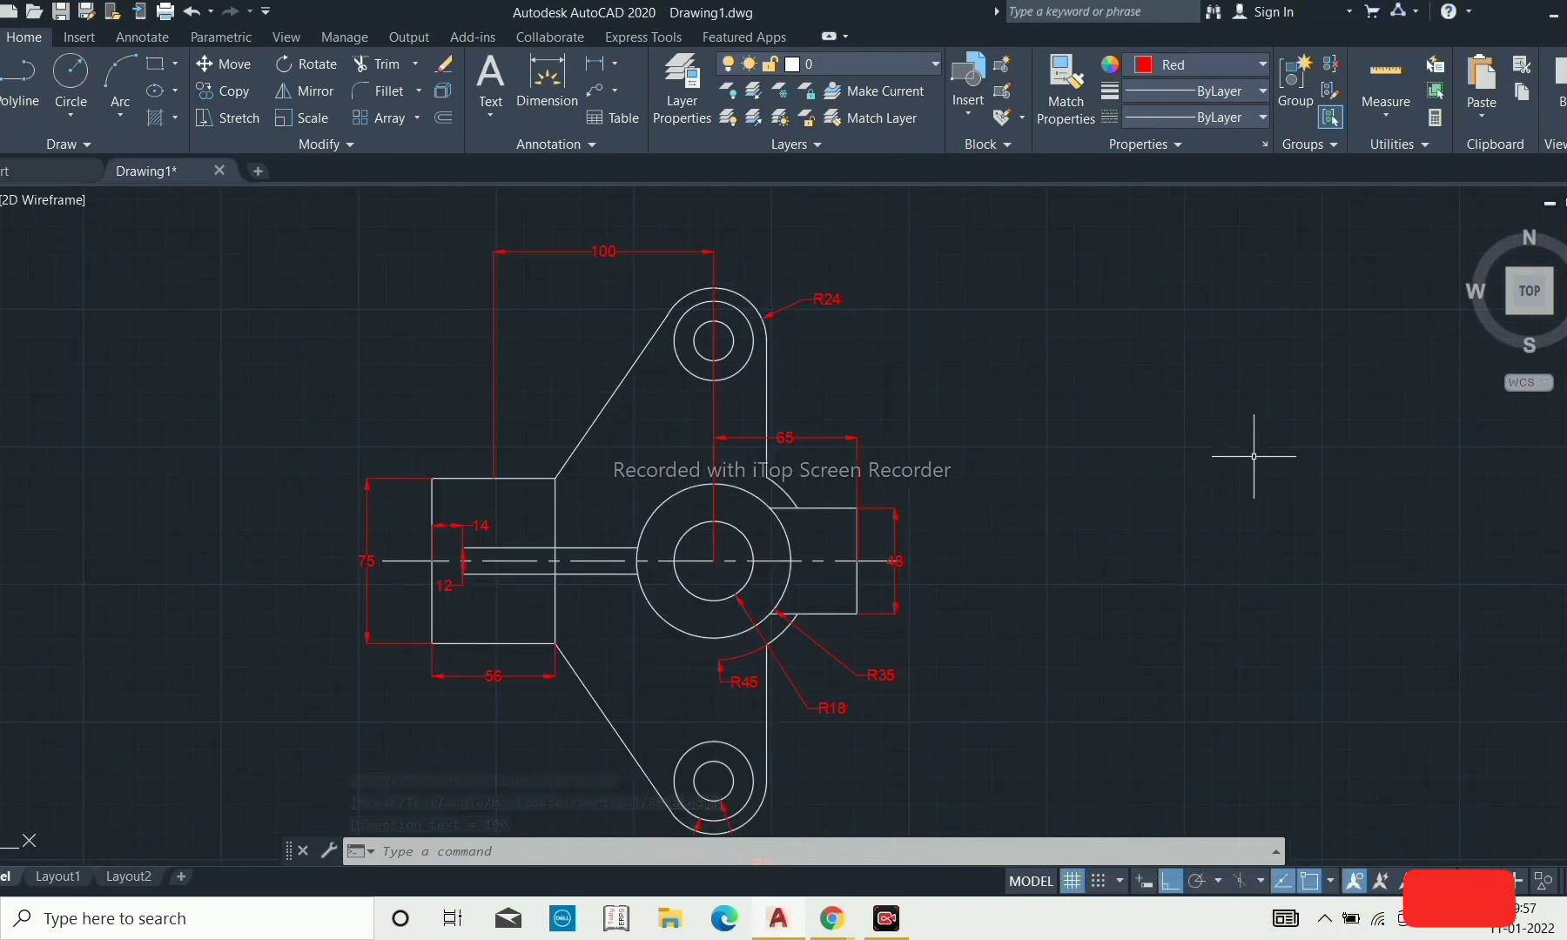
Start plotting the drawing and choose AutoCAD PDF (High Quality Print).pc3 as the plotter.
key(ctrl+p)
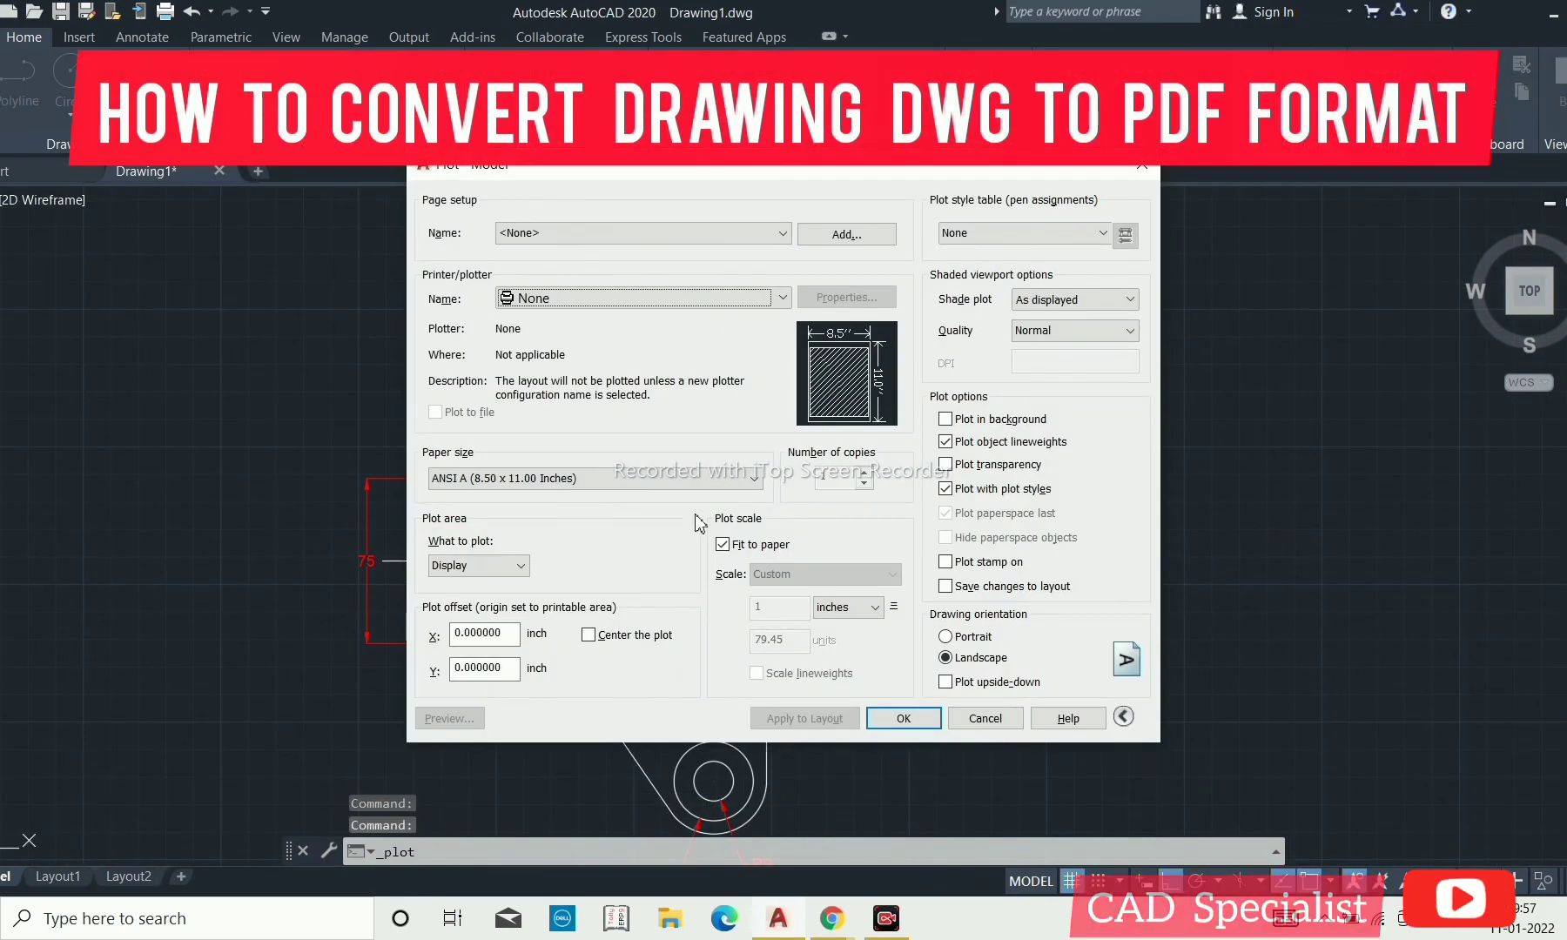
click(696, 292)
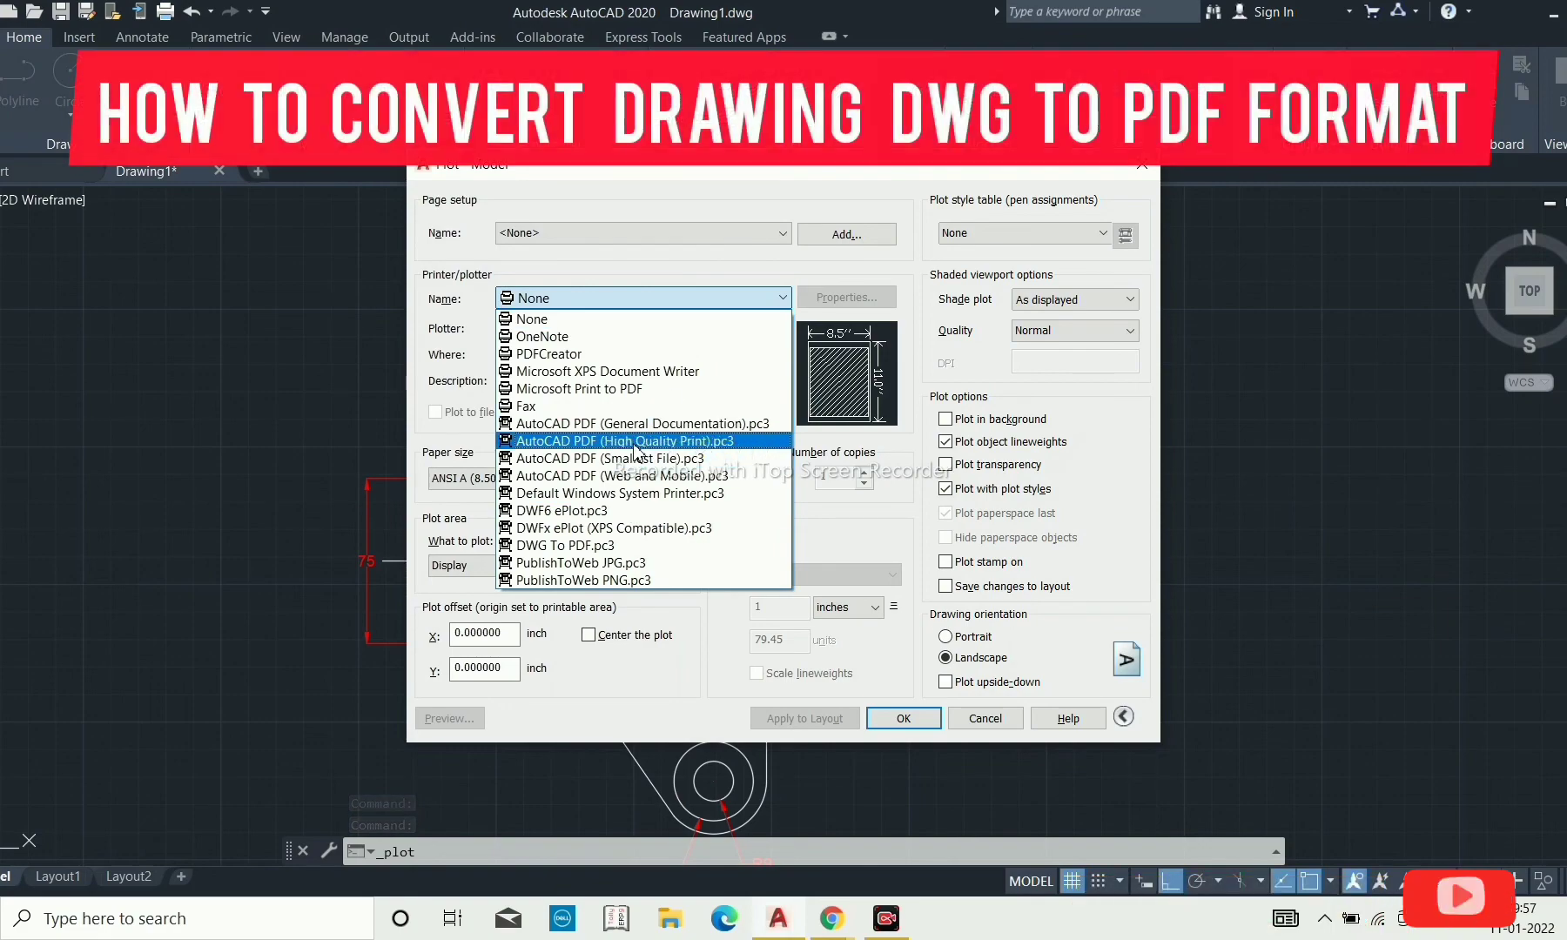
click(632, 440)
Set the plot area to a Window enclosing the whole dimensioned profile and preview the plot.
click(524, 567)
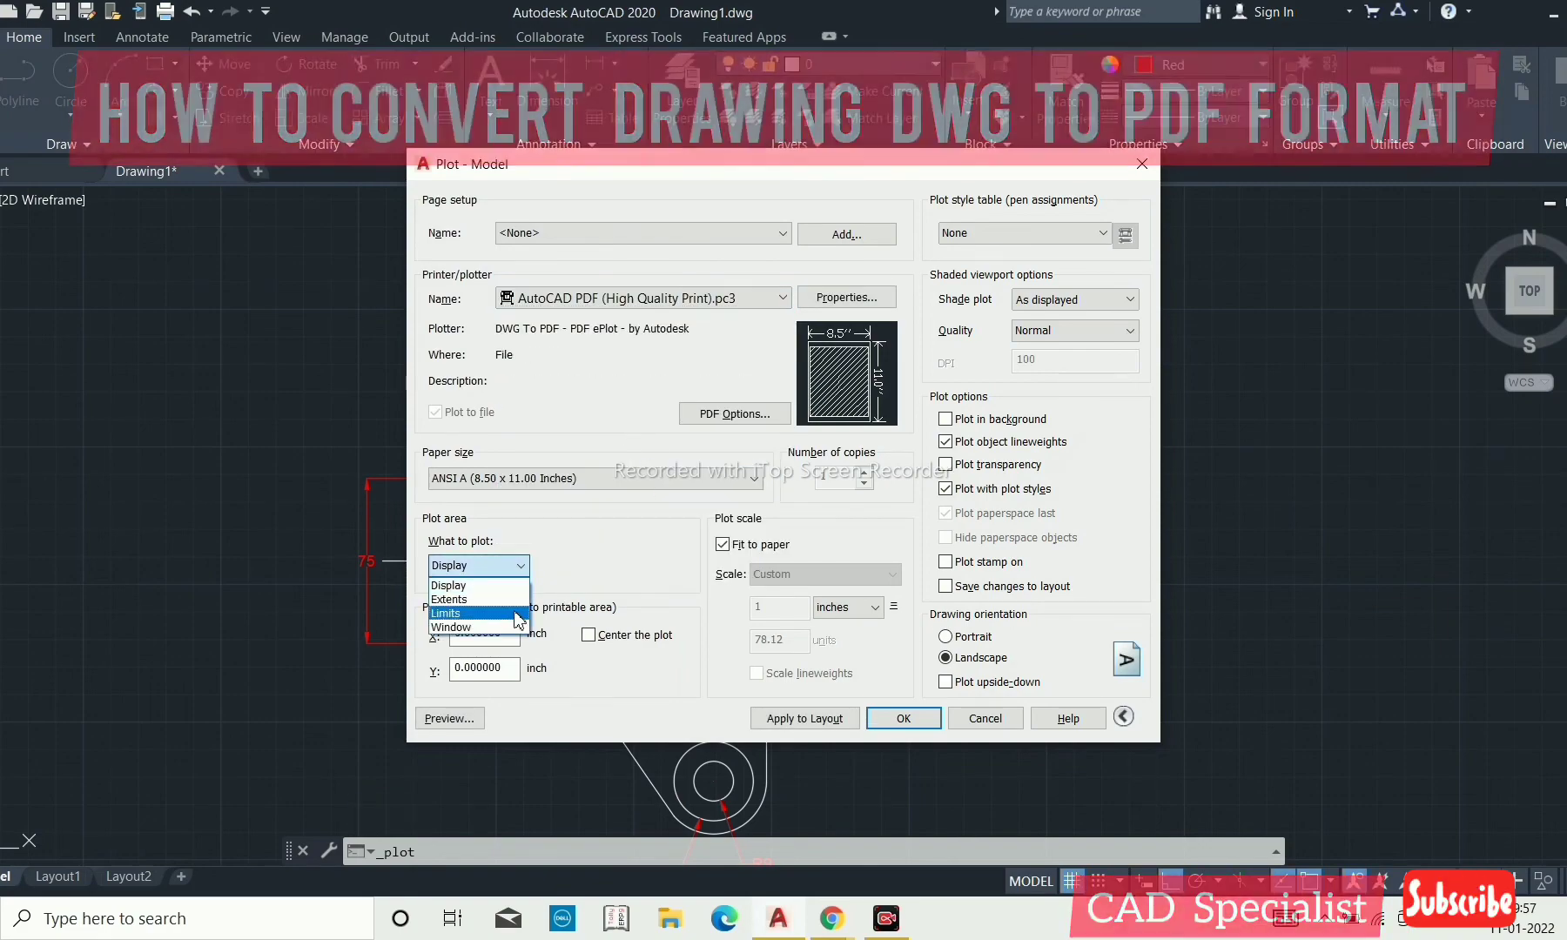
click(531, 563)
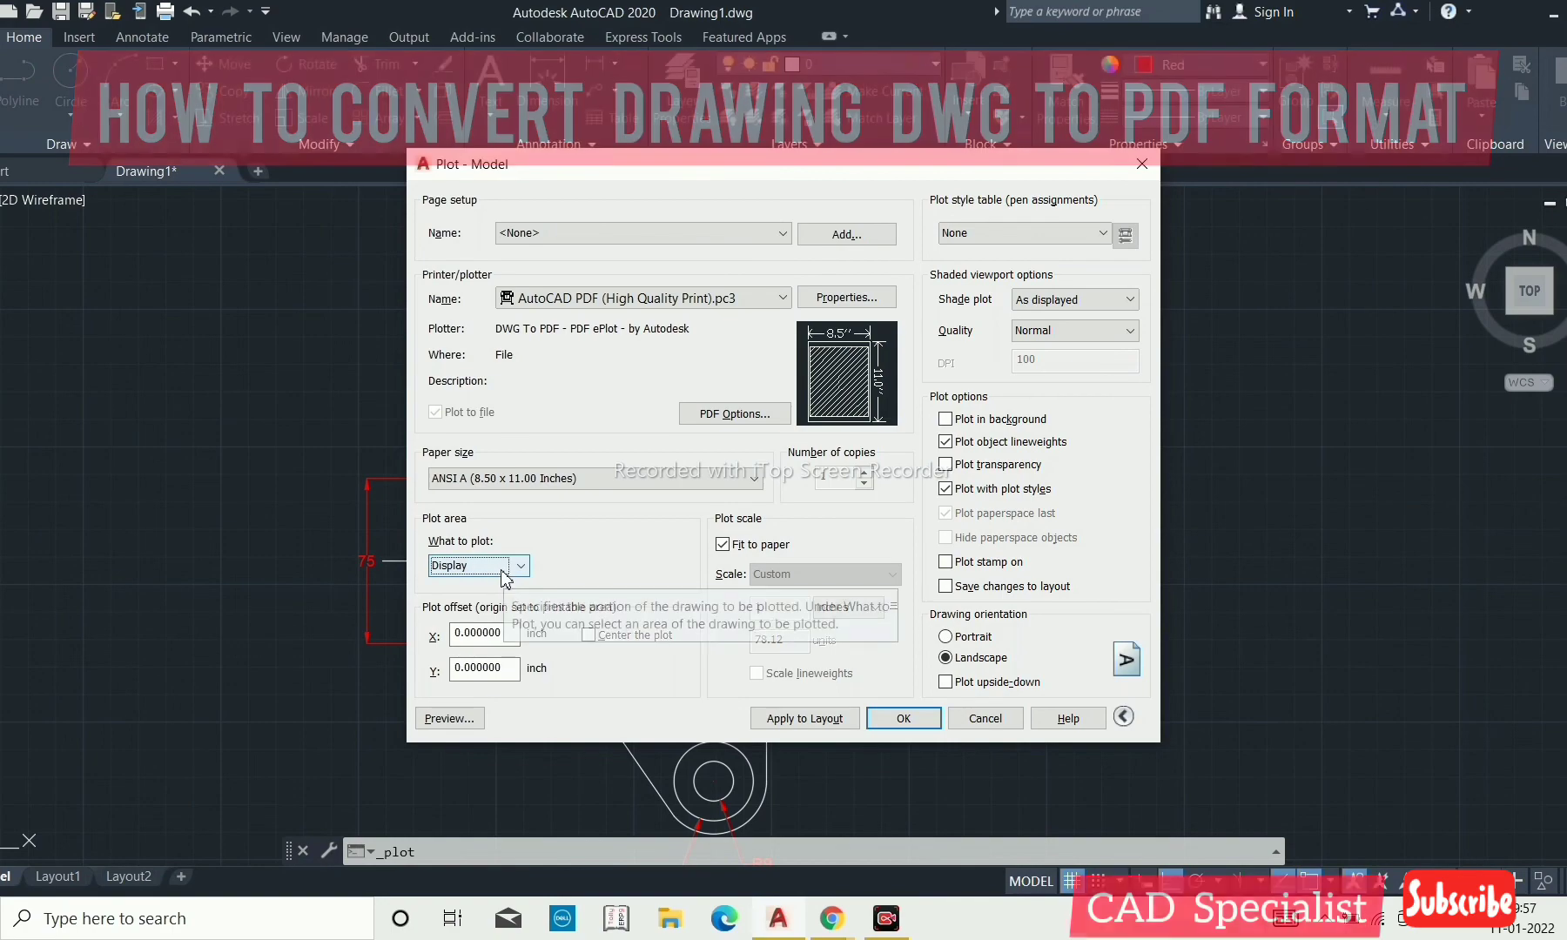
click(524, 565)
click(464, 627)
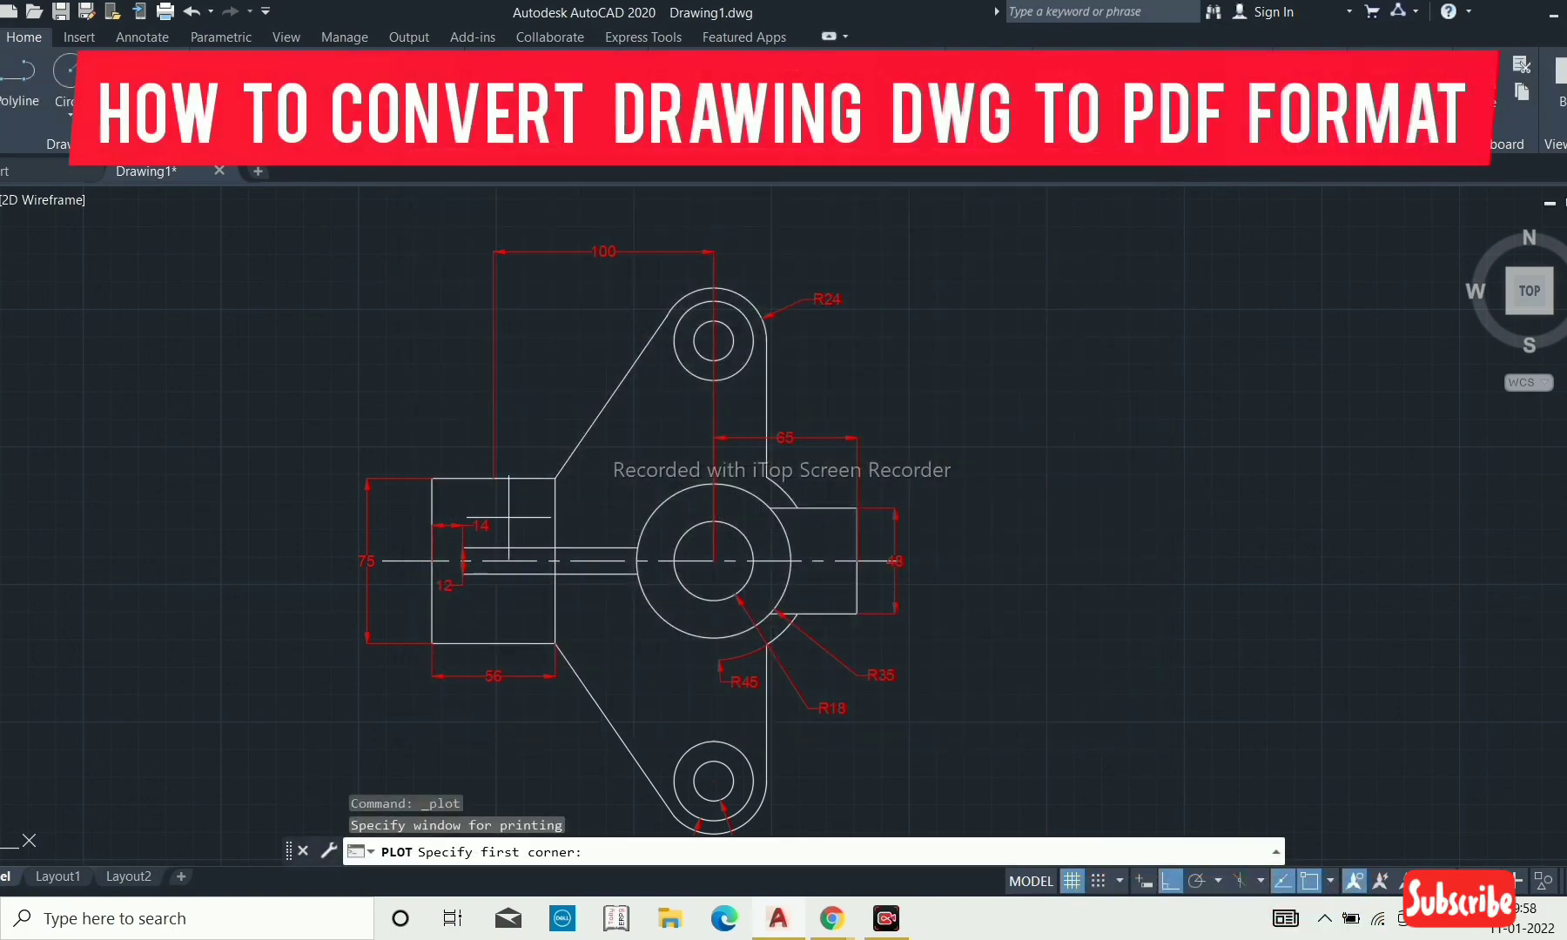
scroll(510, 522, down, 3)
click(371, 323)
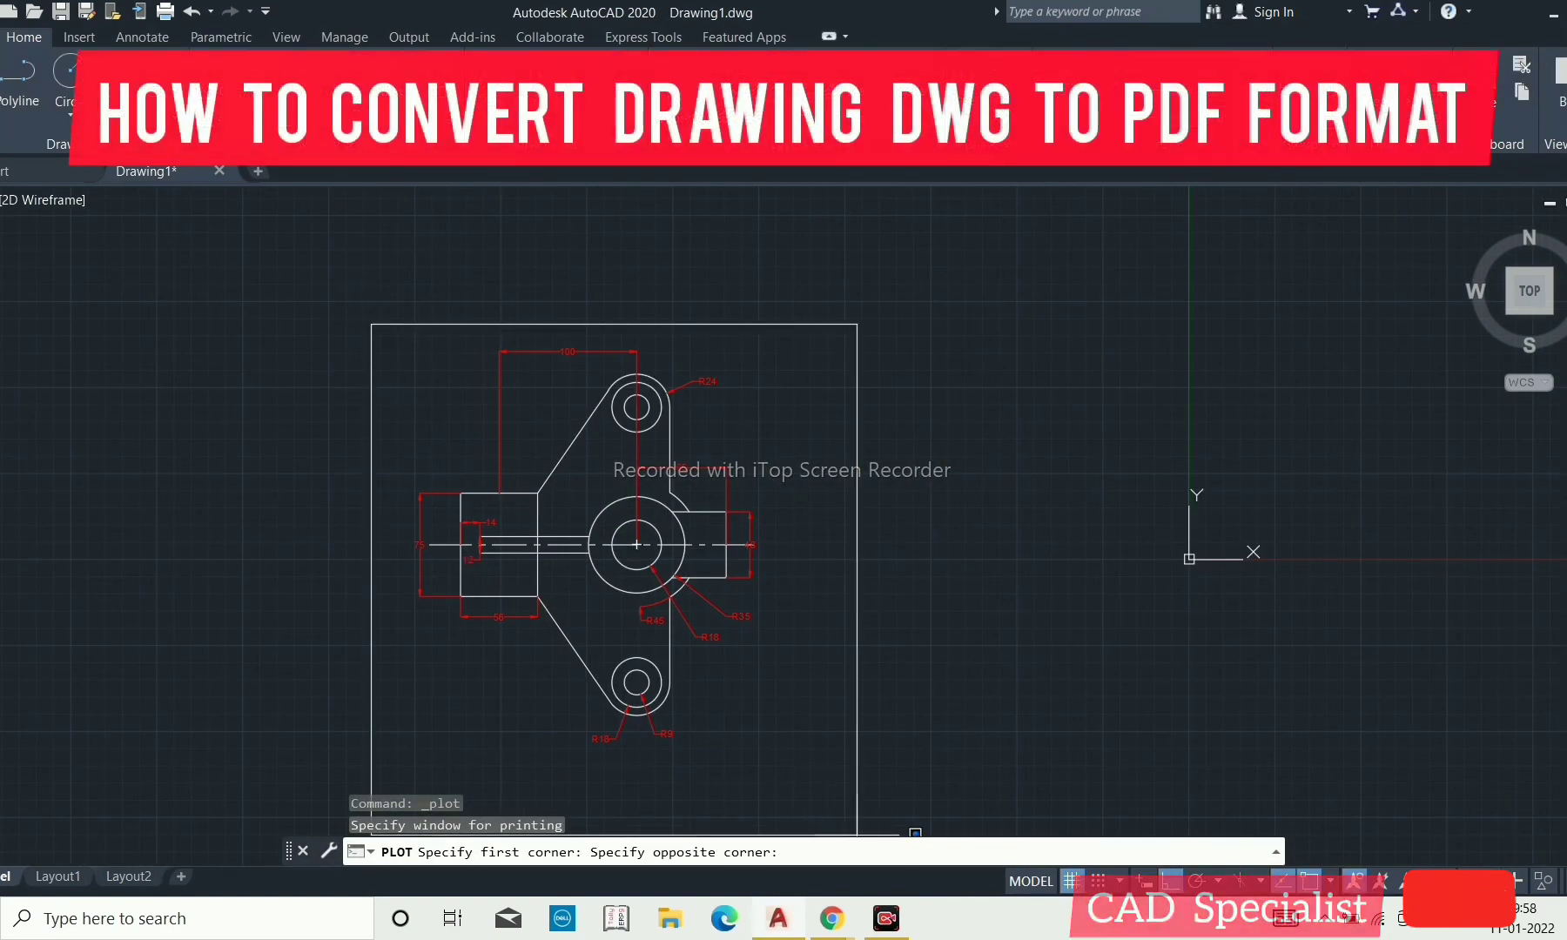
click(792, 775)
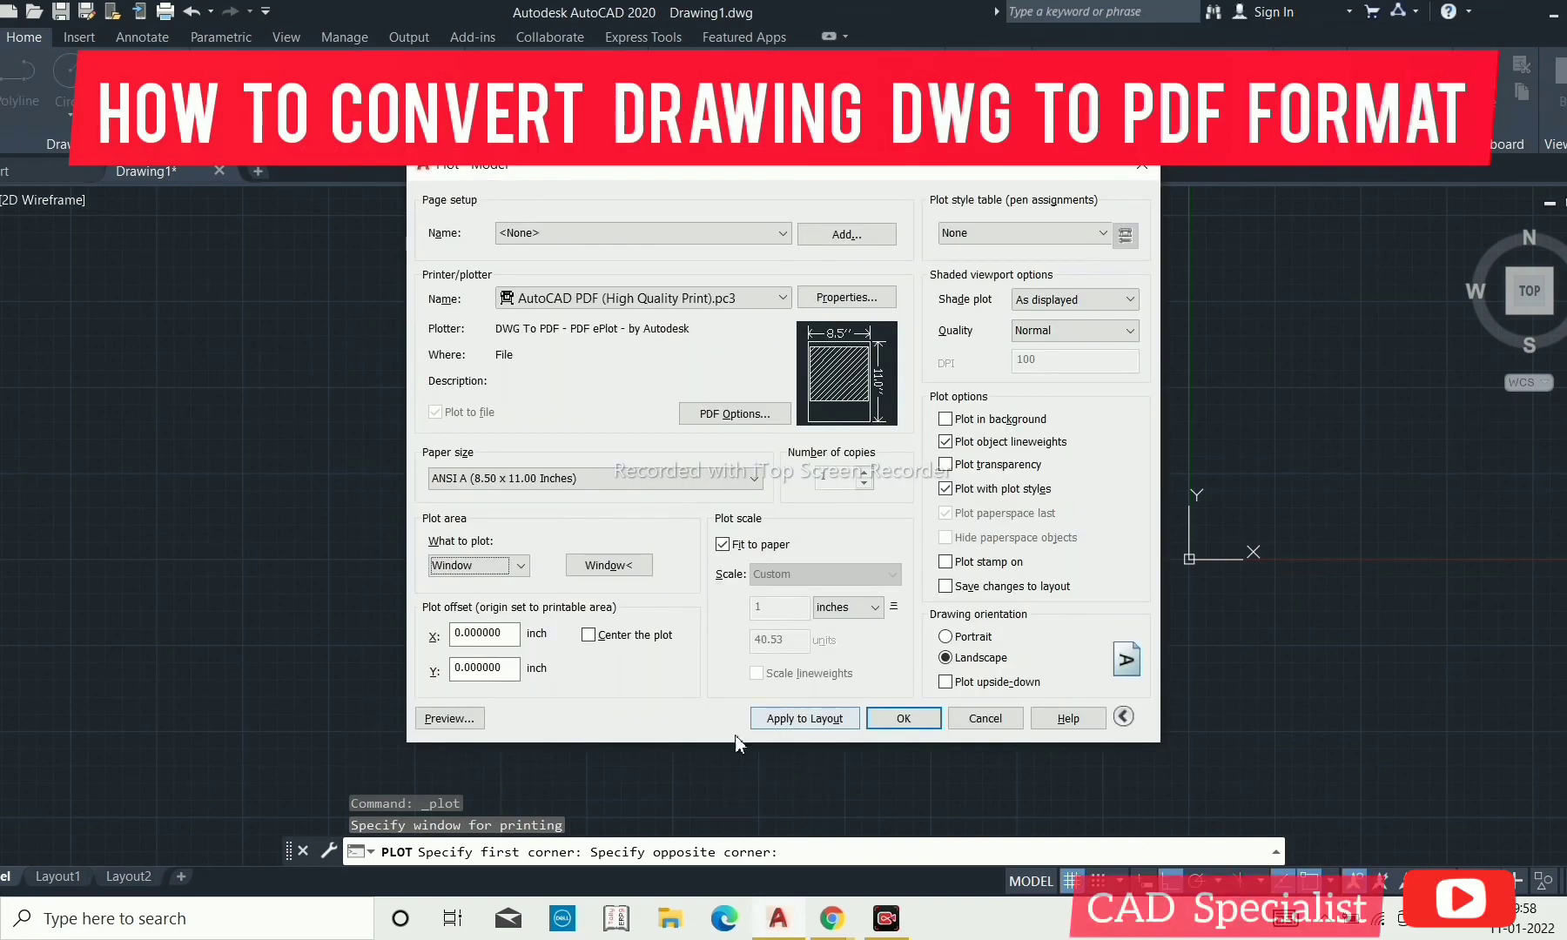
click(481, 728)
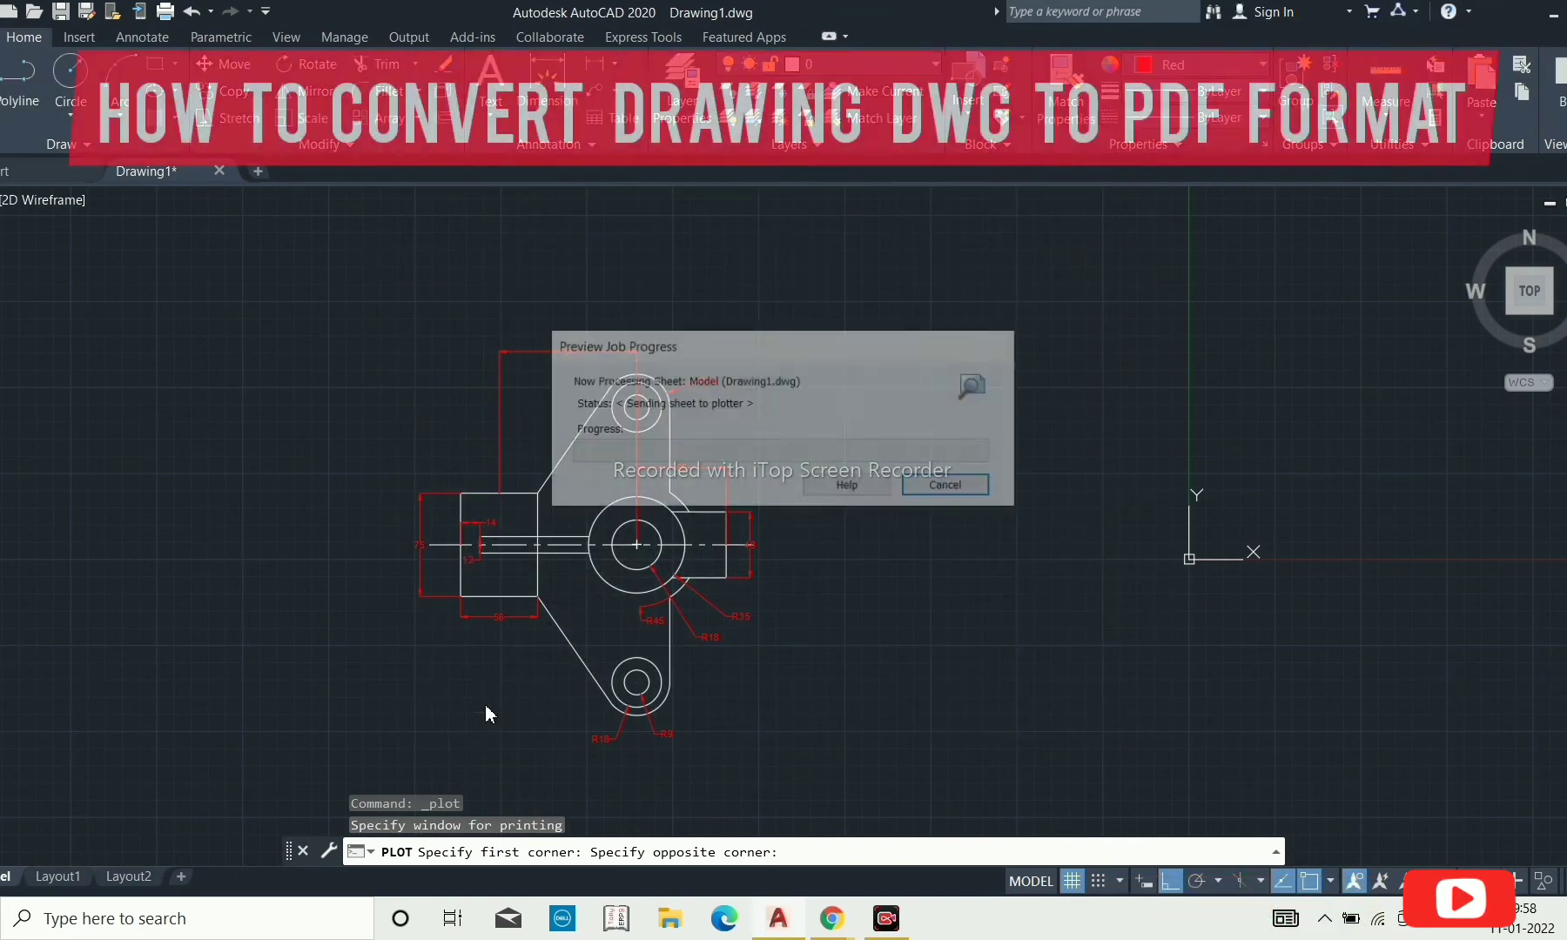